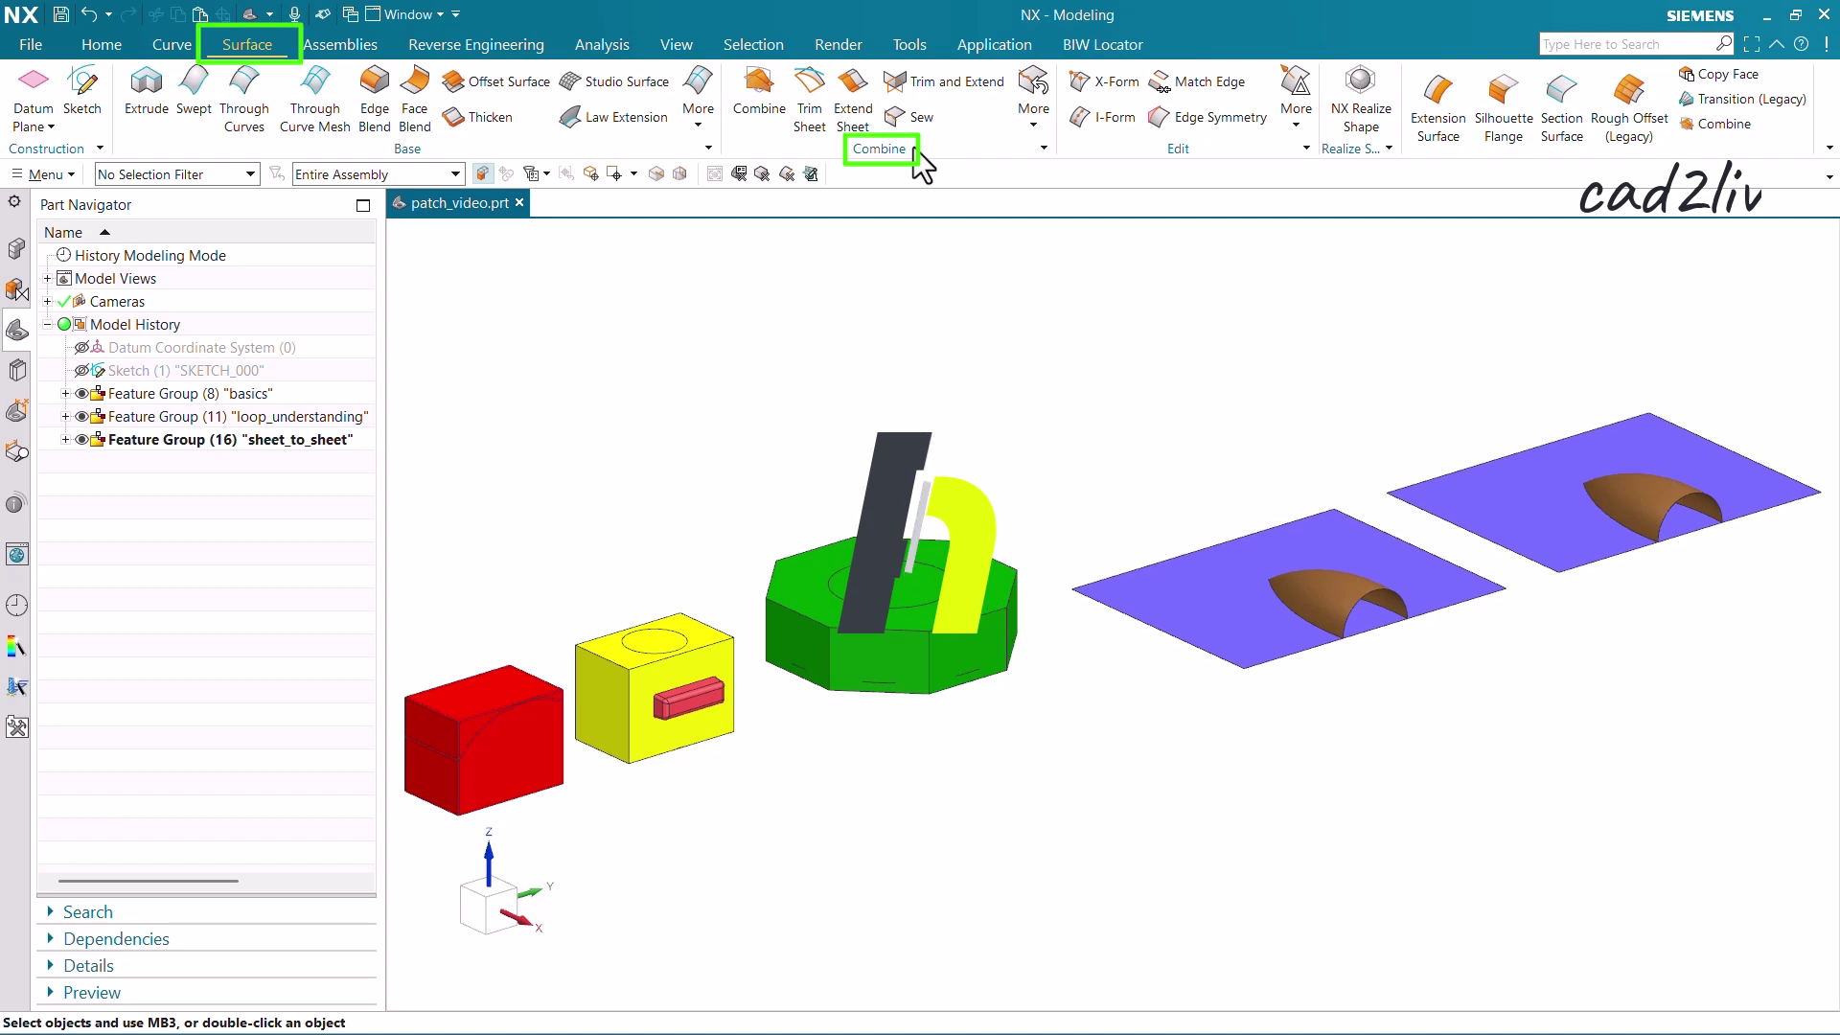
left_click(1032, 139)
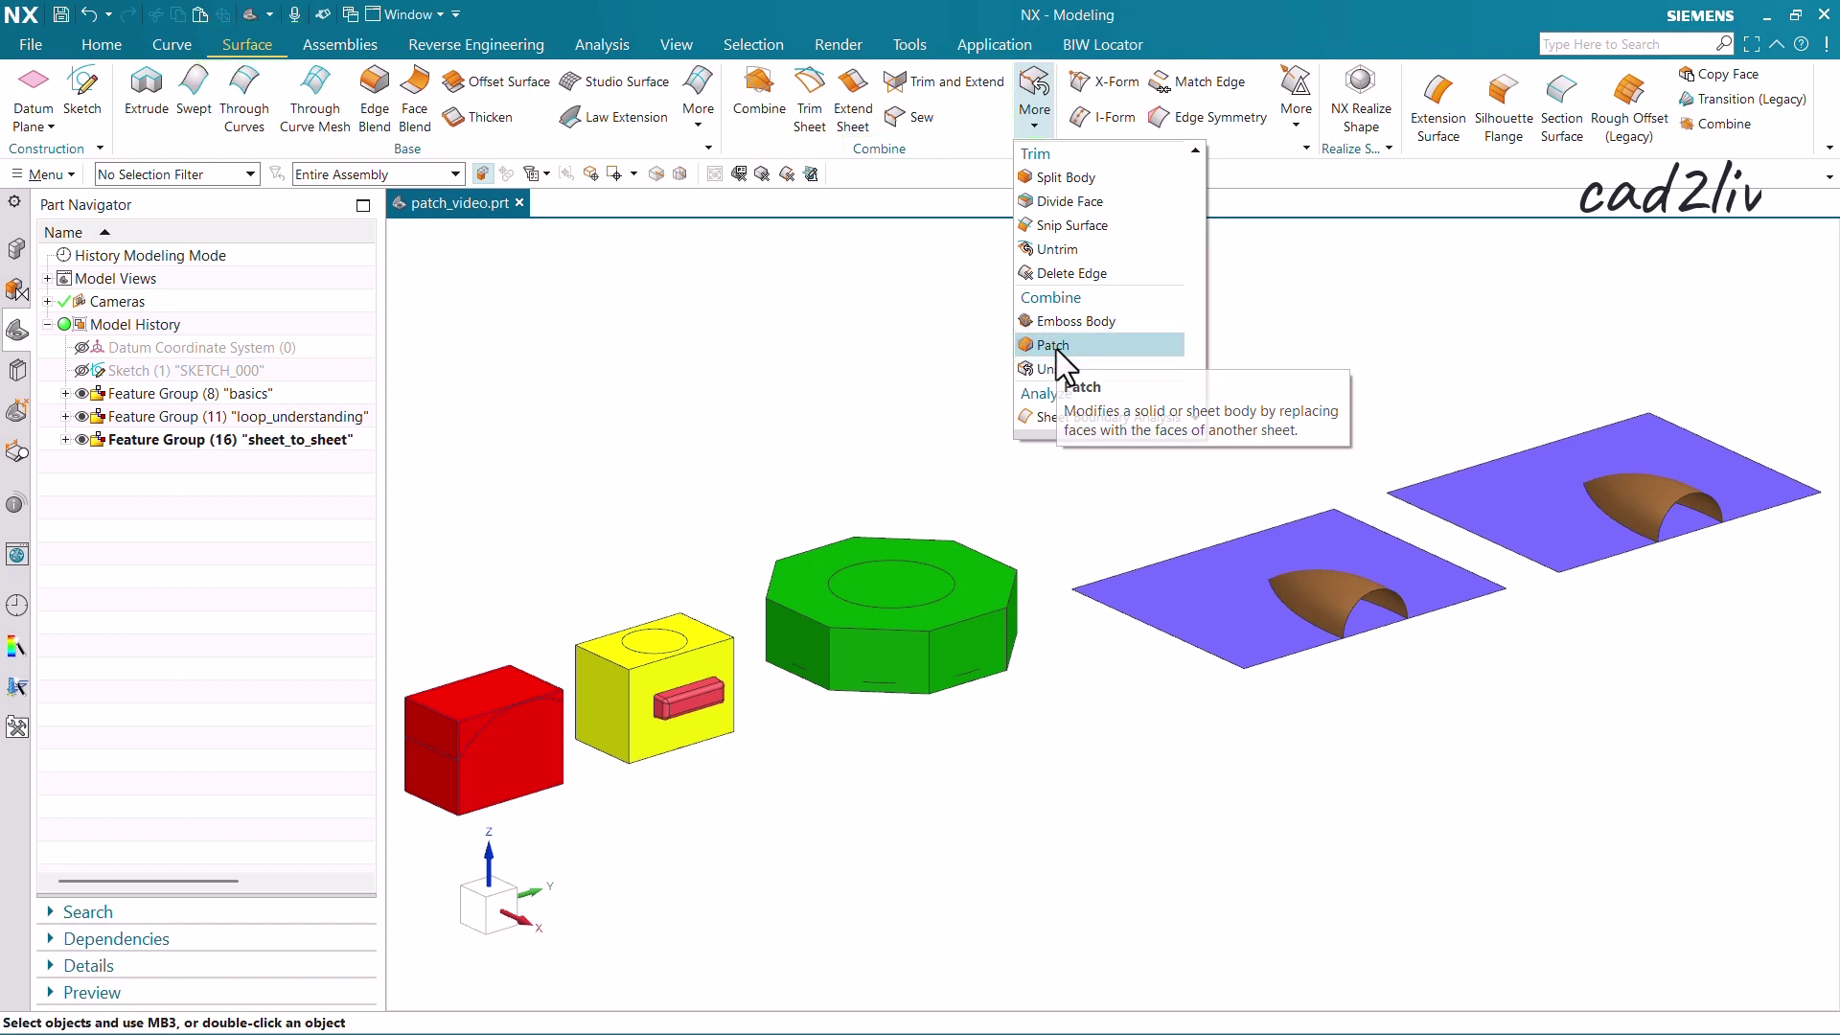
left_click(1056, 349)
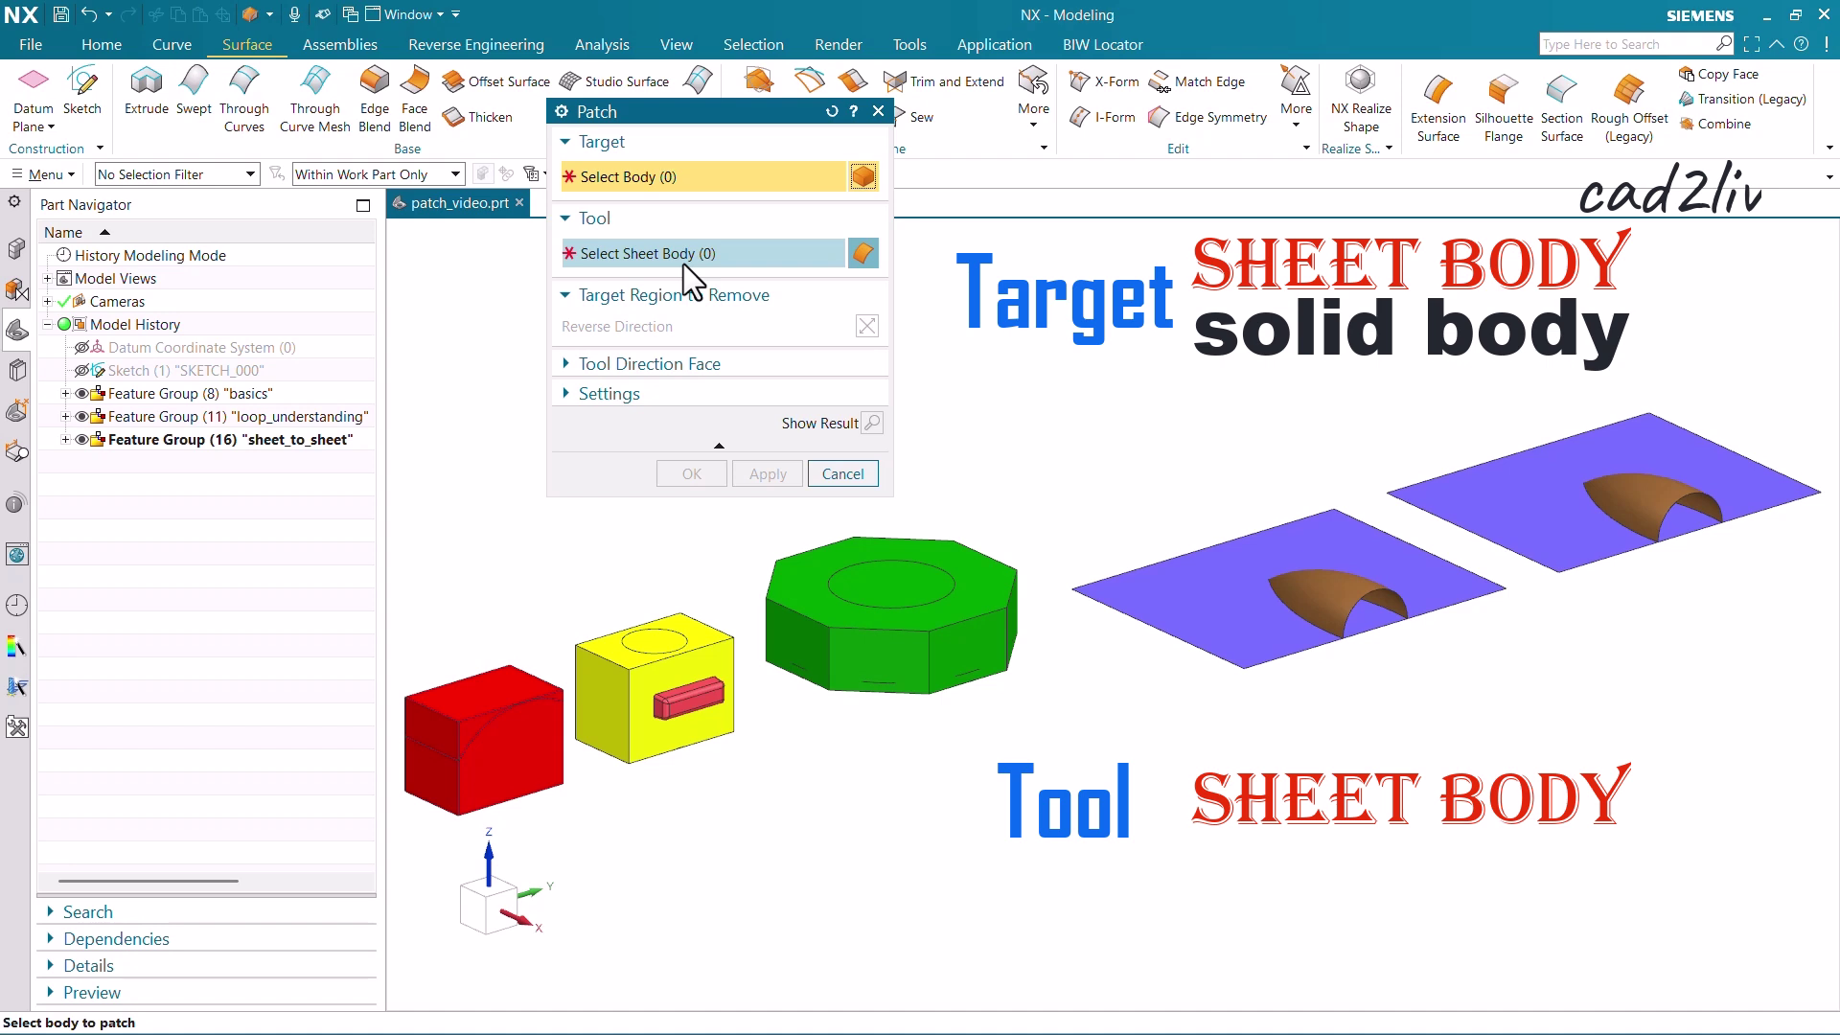
left_click(601, 256)
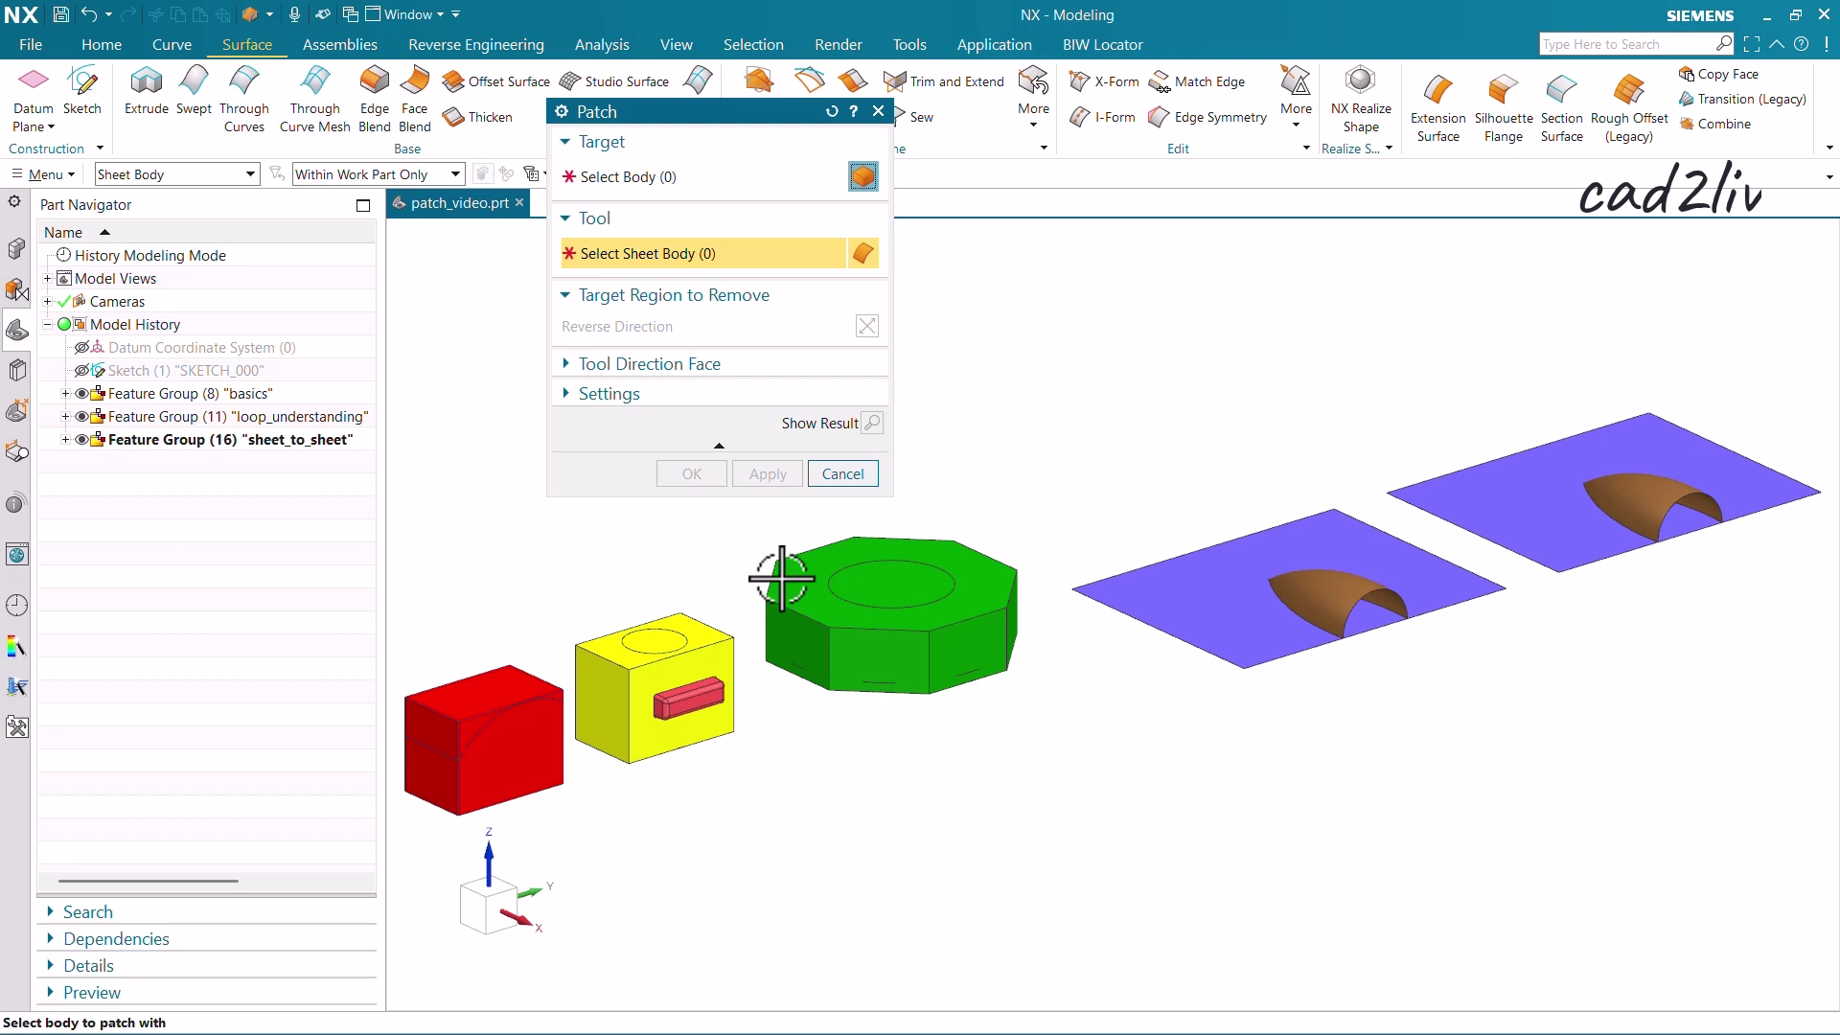
left_click(663, 184)
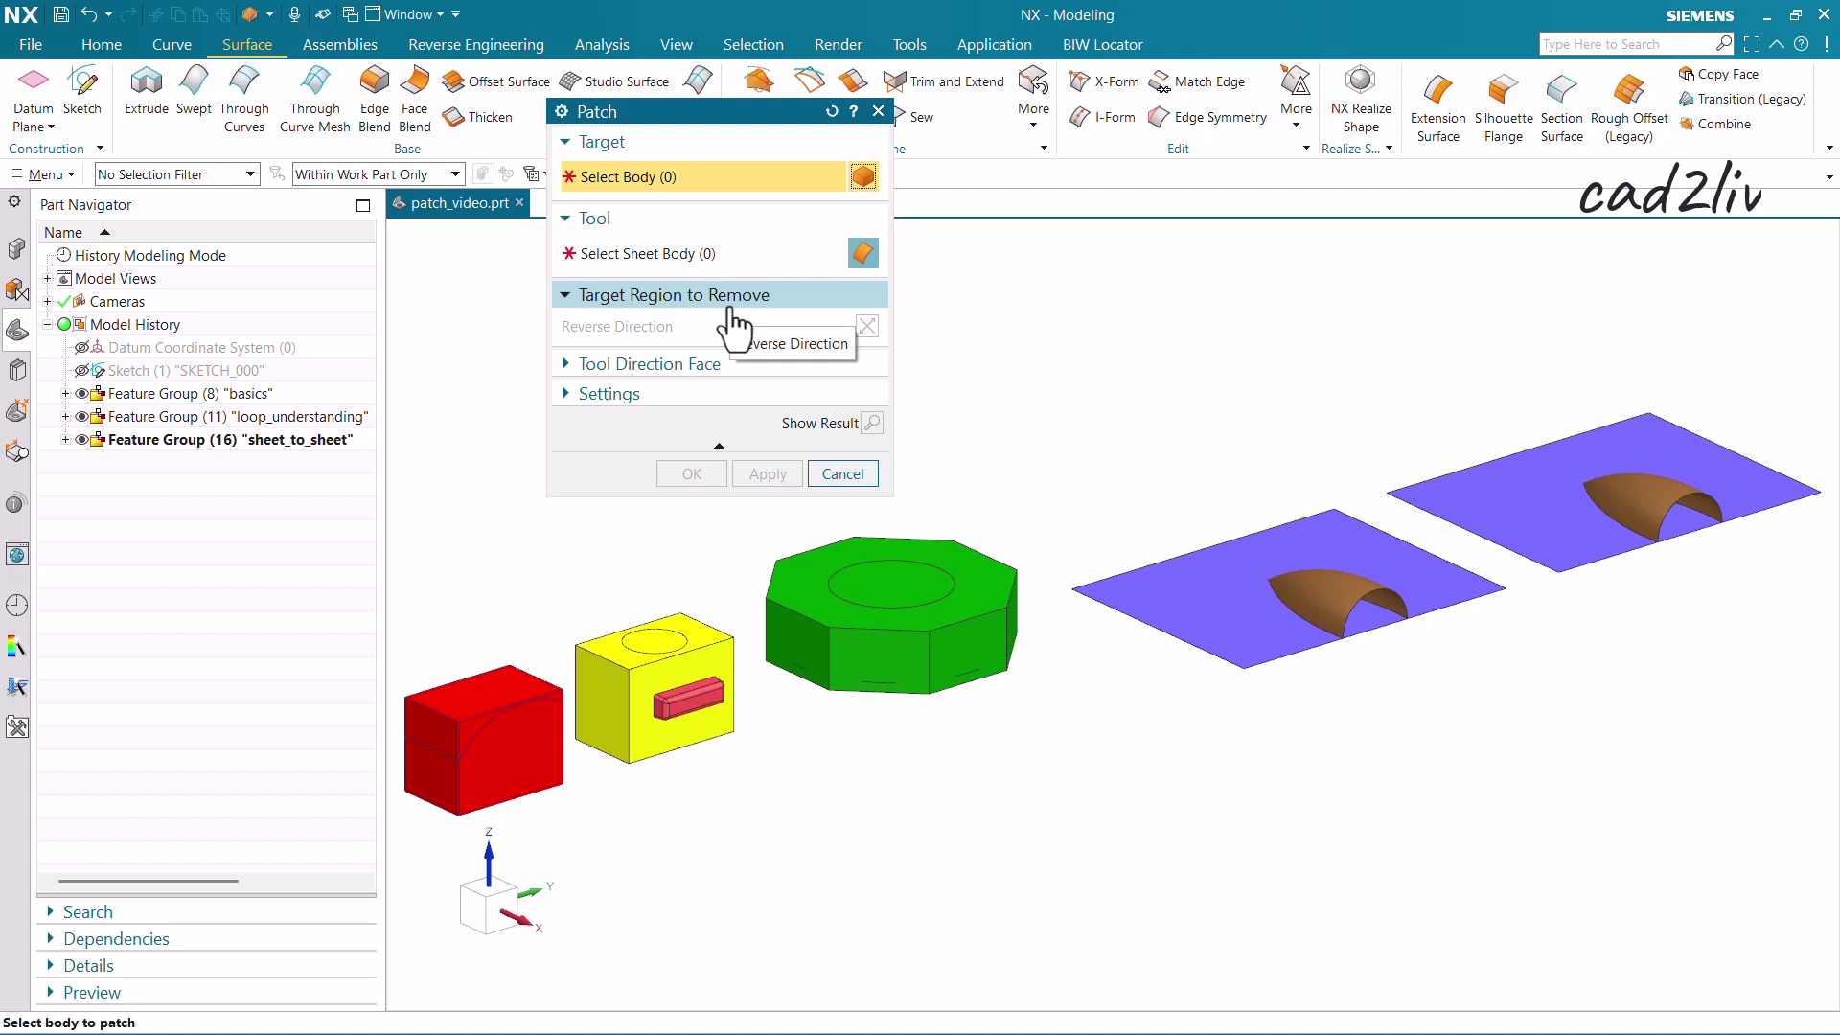
left_click(862, 475)
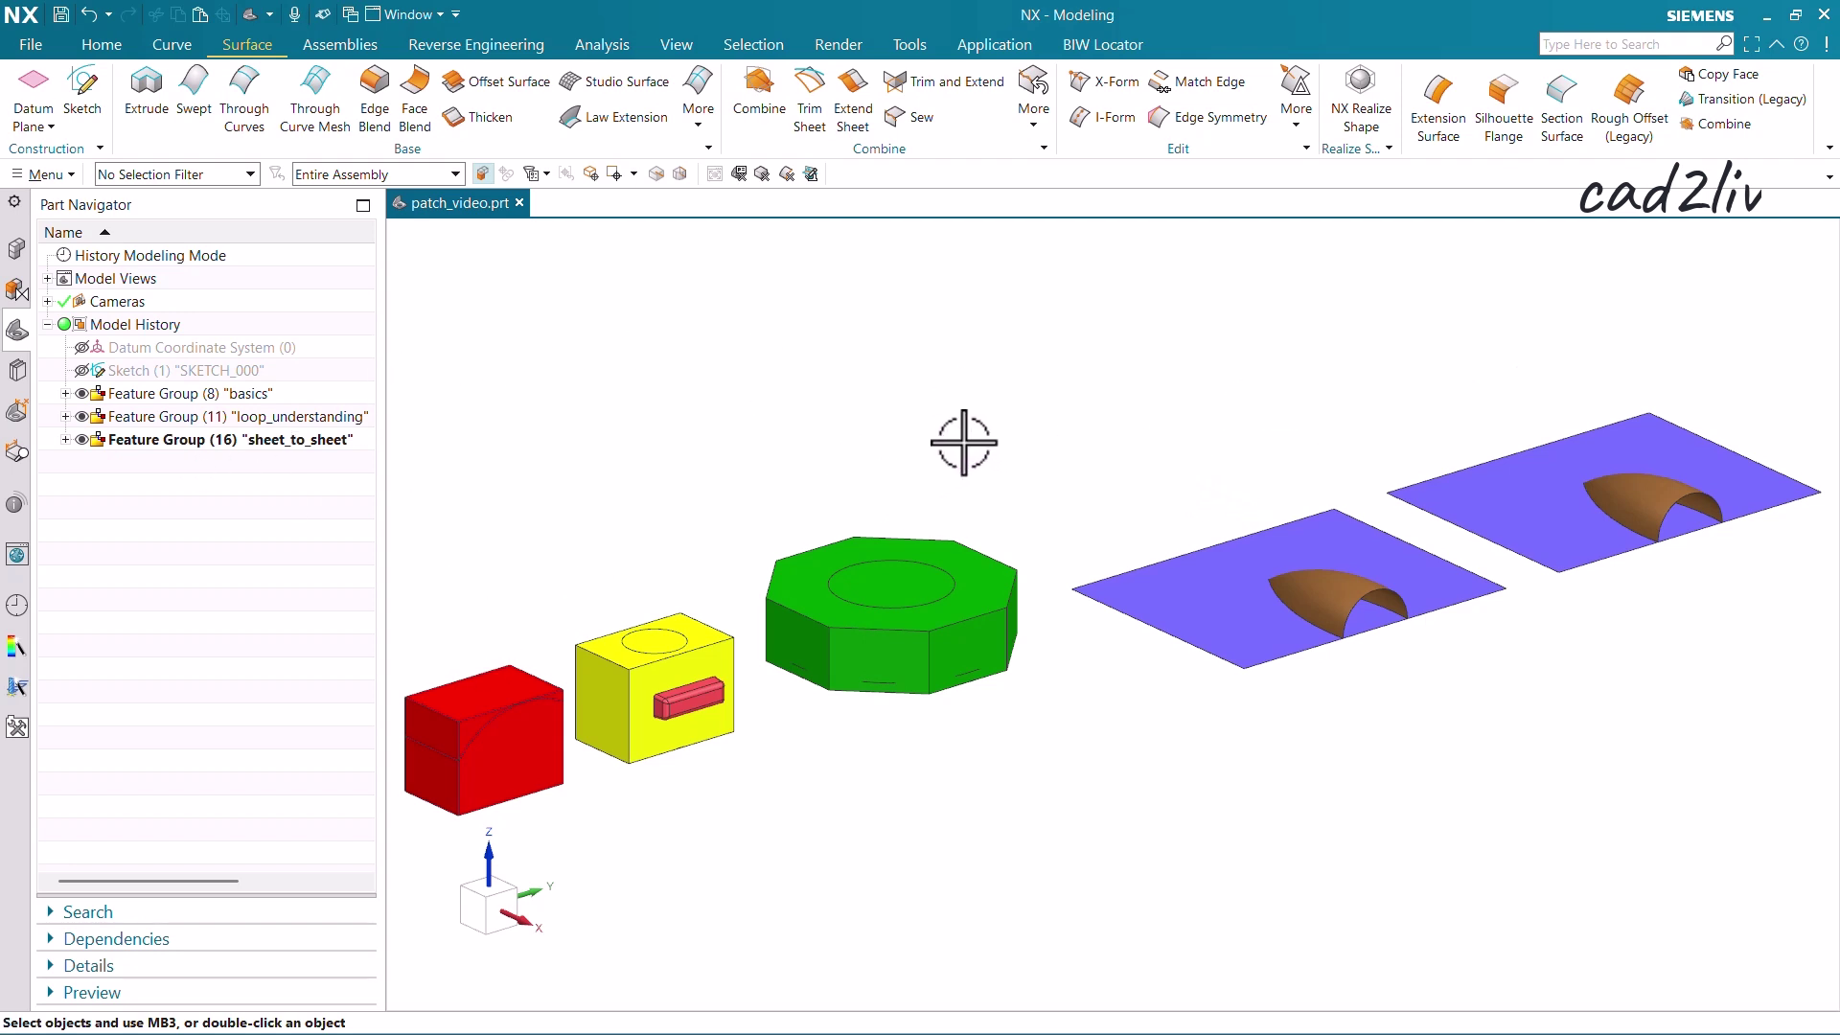
Step: Start the Patch command and choose the red block as the target body
scroll(966, 428, "up", 5)
scroll(766, 541, "down", 3)
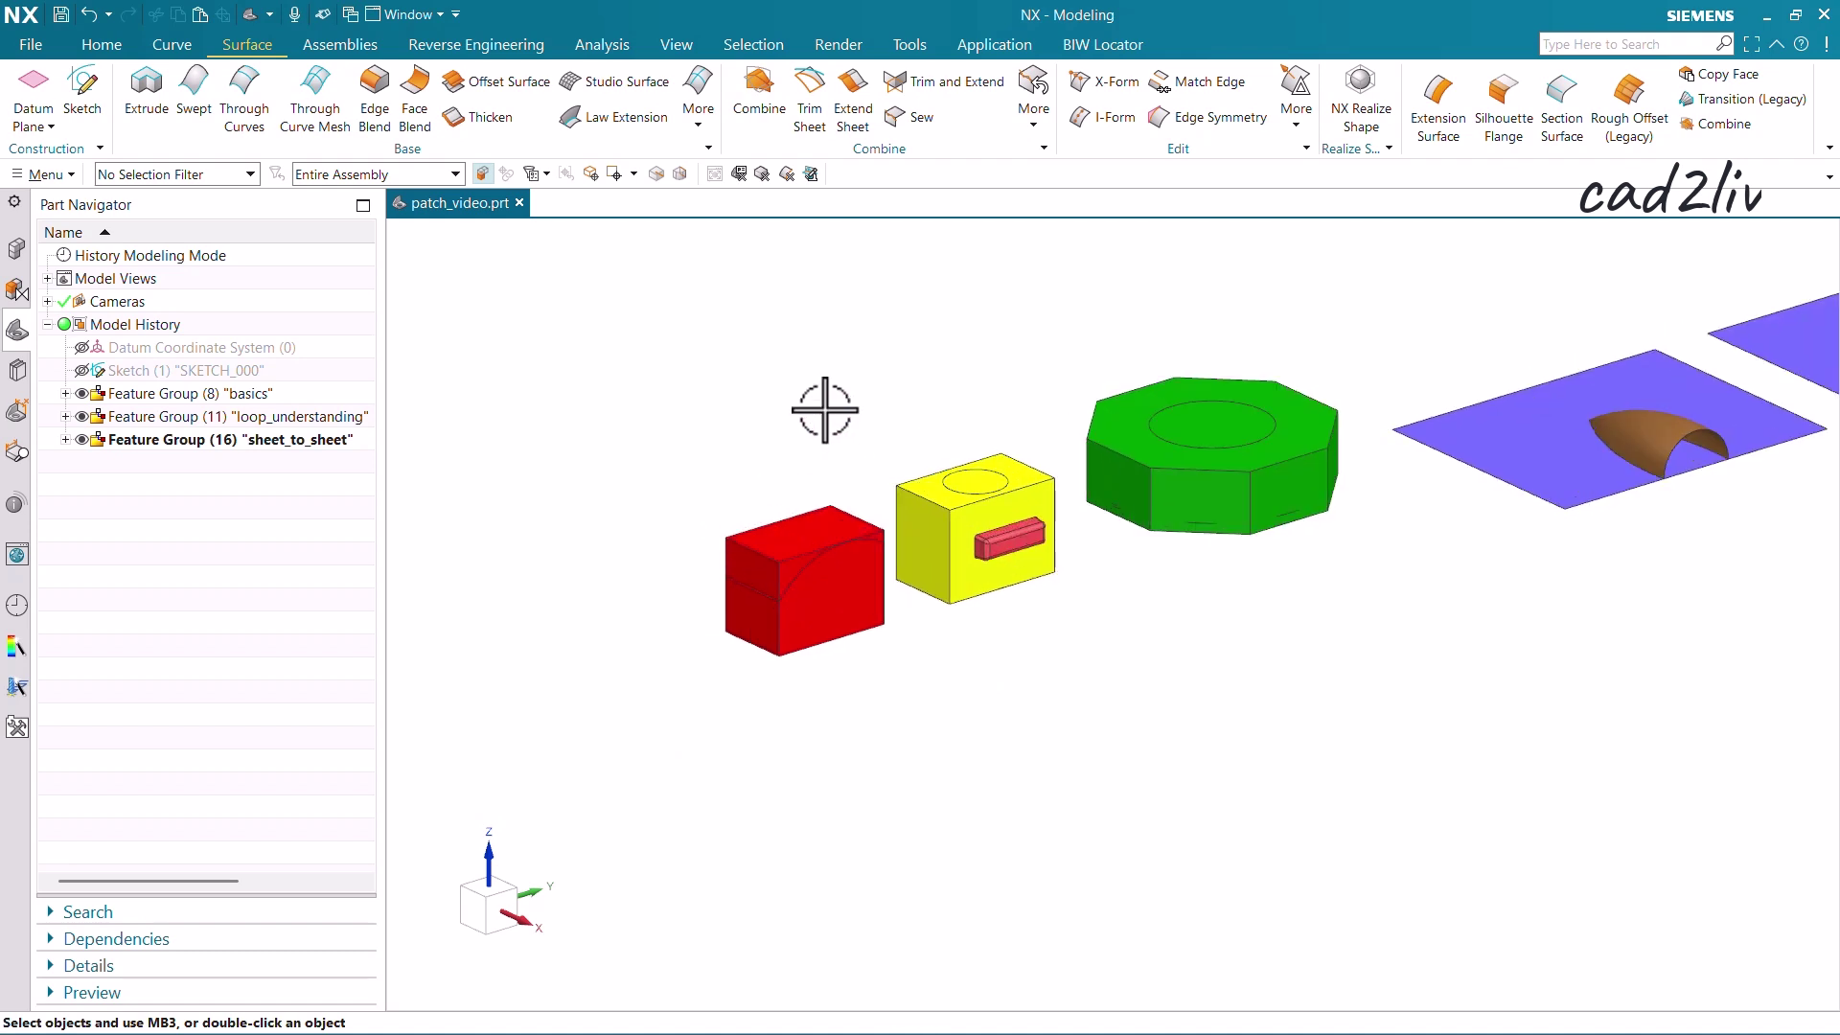
left_click(1033, 107)
left_click(1054, 341)
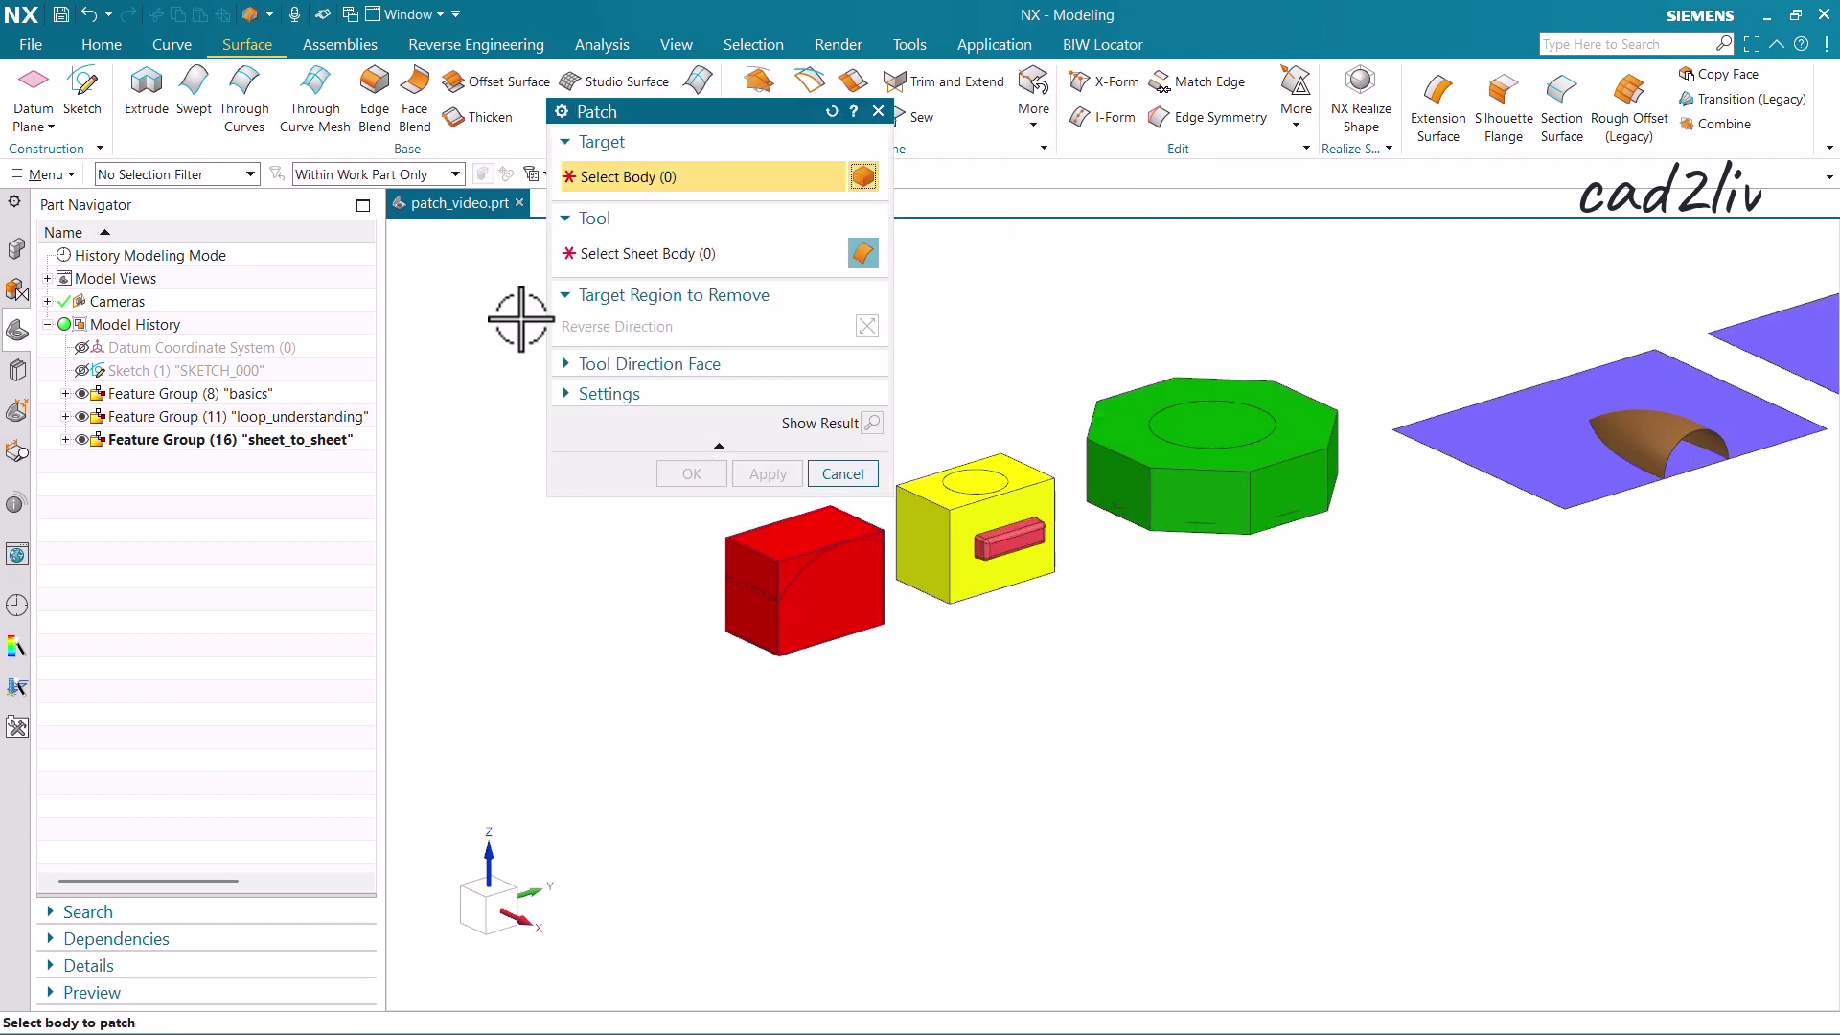
left_click_drag(670, 113, 451, 233)
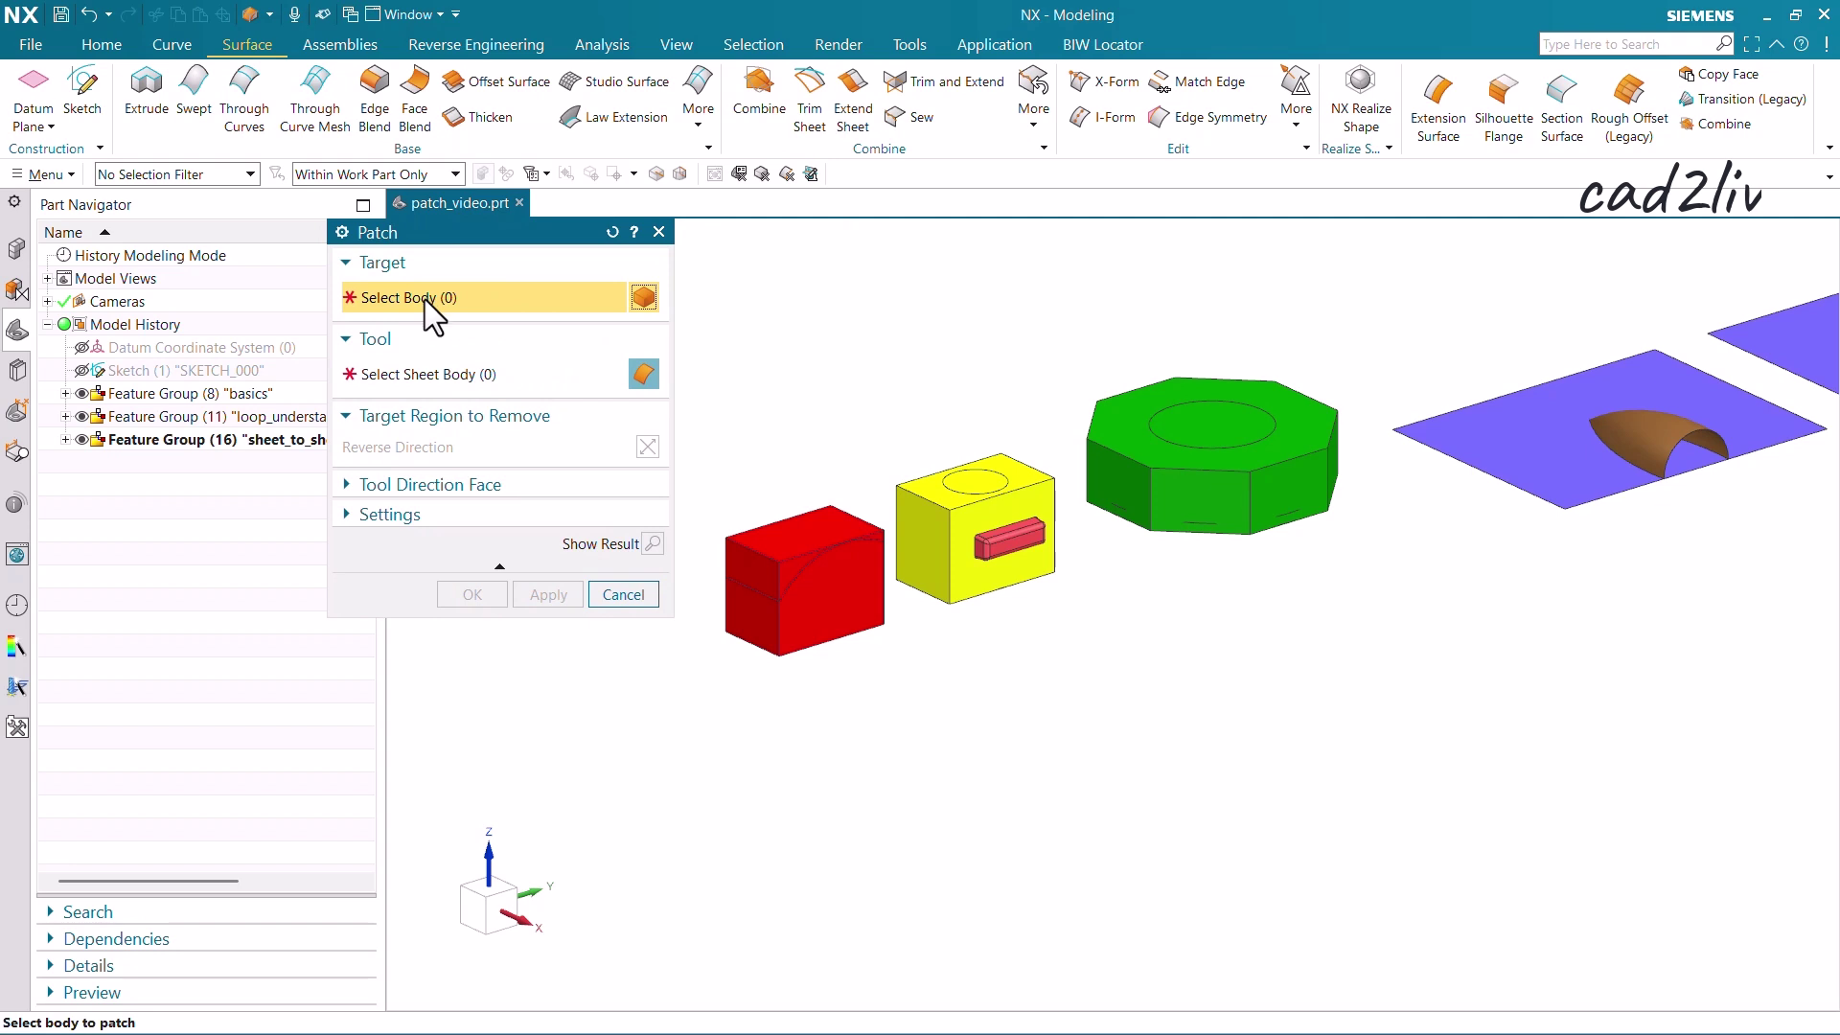
scroll(976, 491, "up", 4)
scroll(976, 491, "down", 4)
left_click(977, 523)
scroll(941, 414, "down", 3)
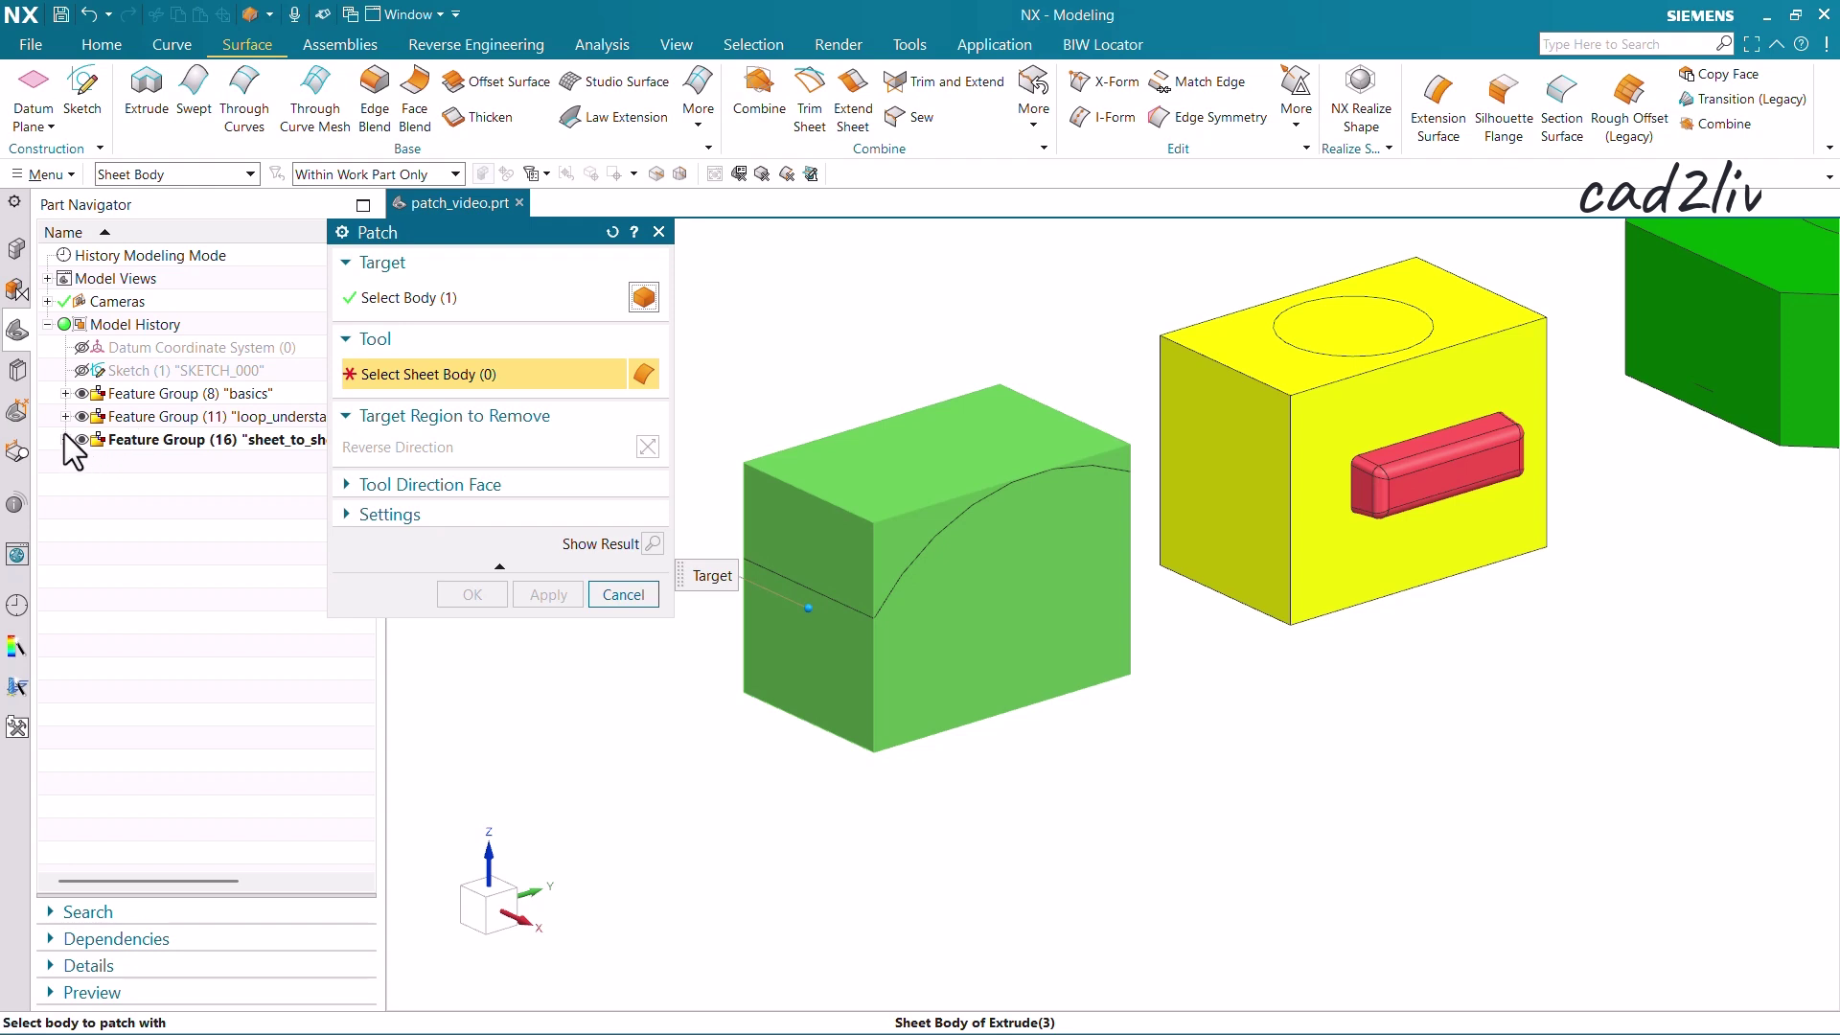
Step: Toggle the visibility of Body (2) to inspect the curved sheet inside it, and select that sheet as the patch tool
left_click(65, 393)
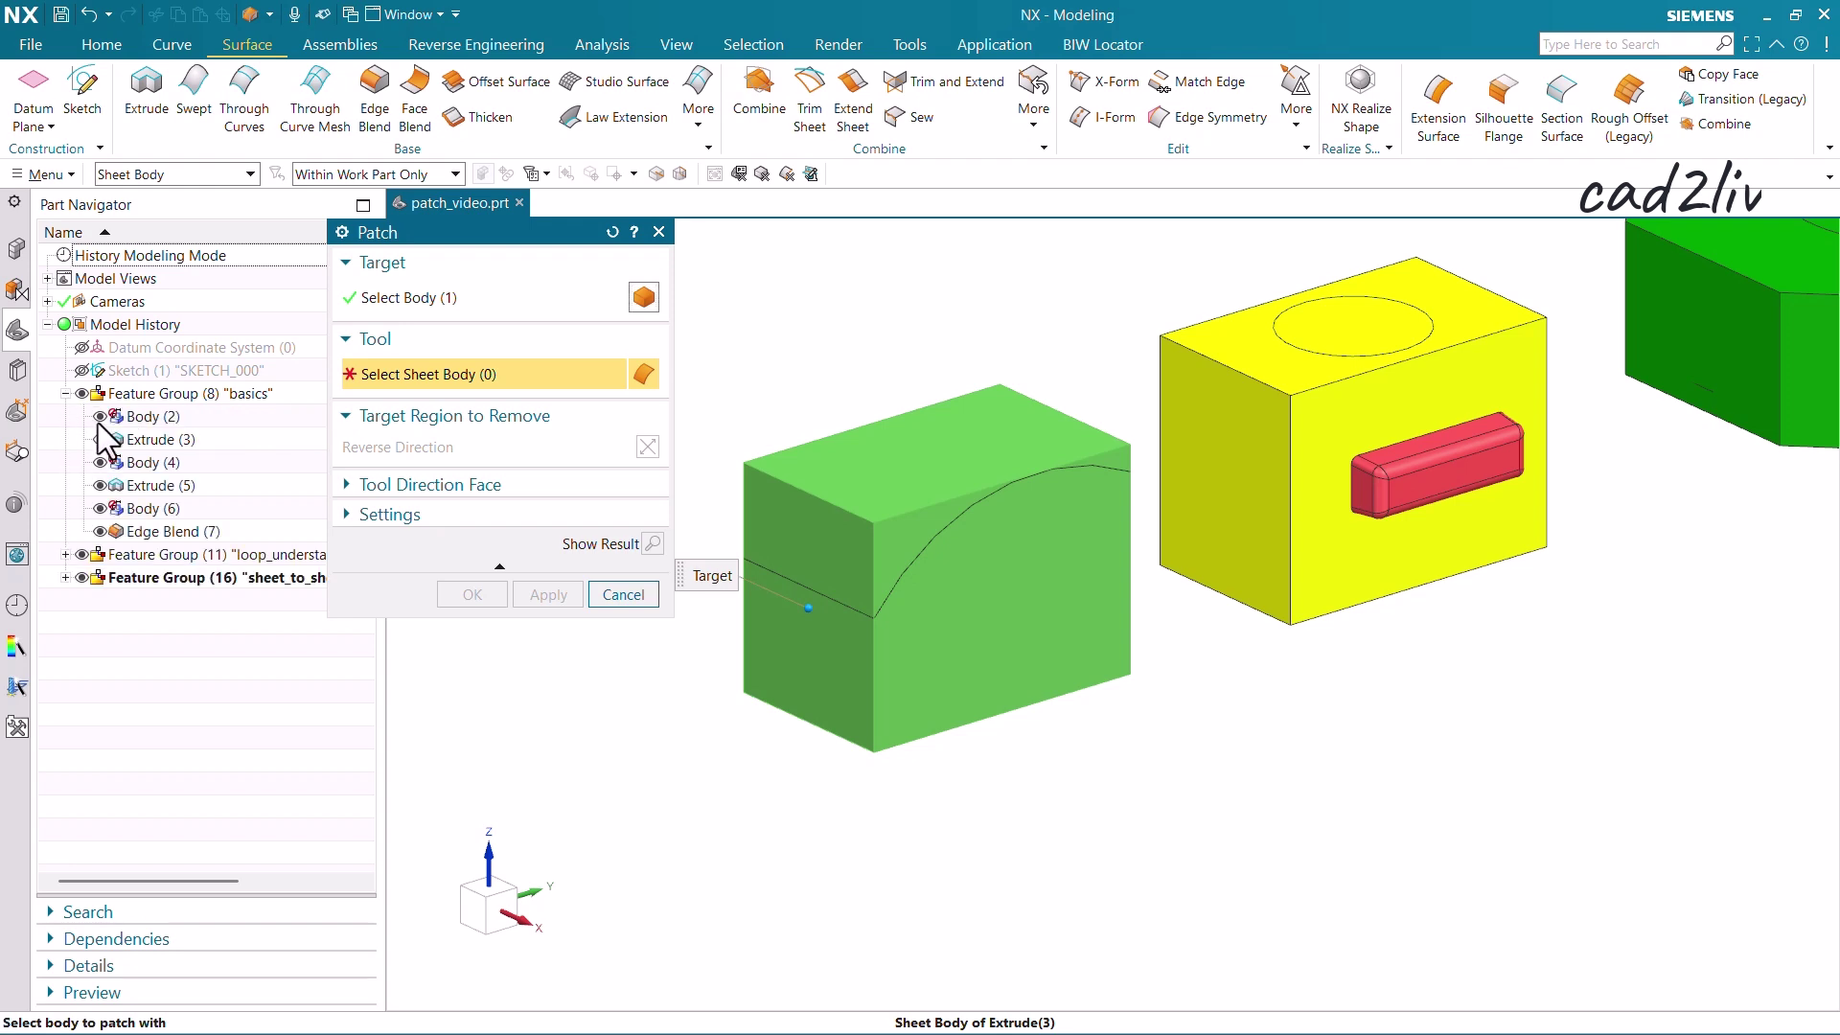
left_click(100, 417)
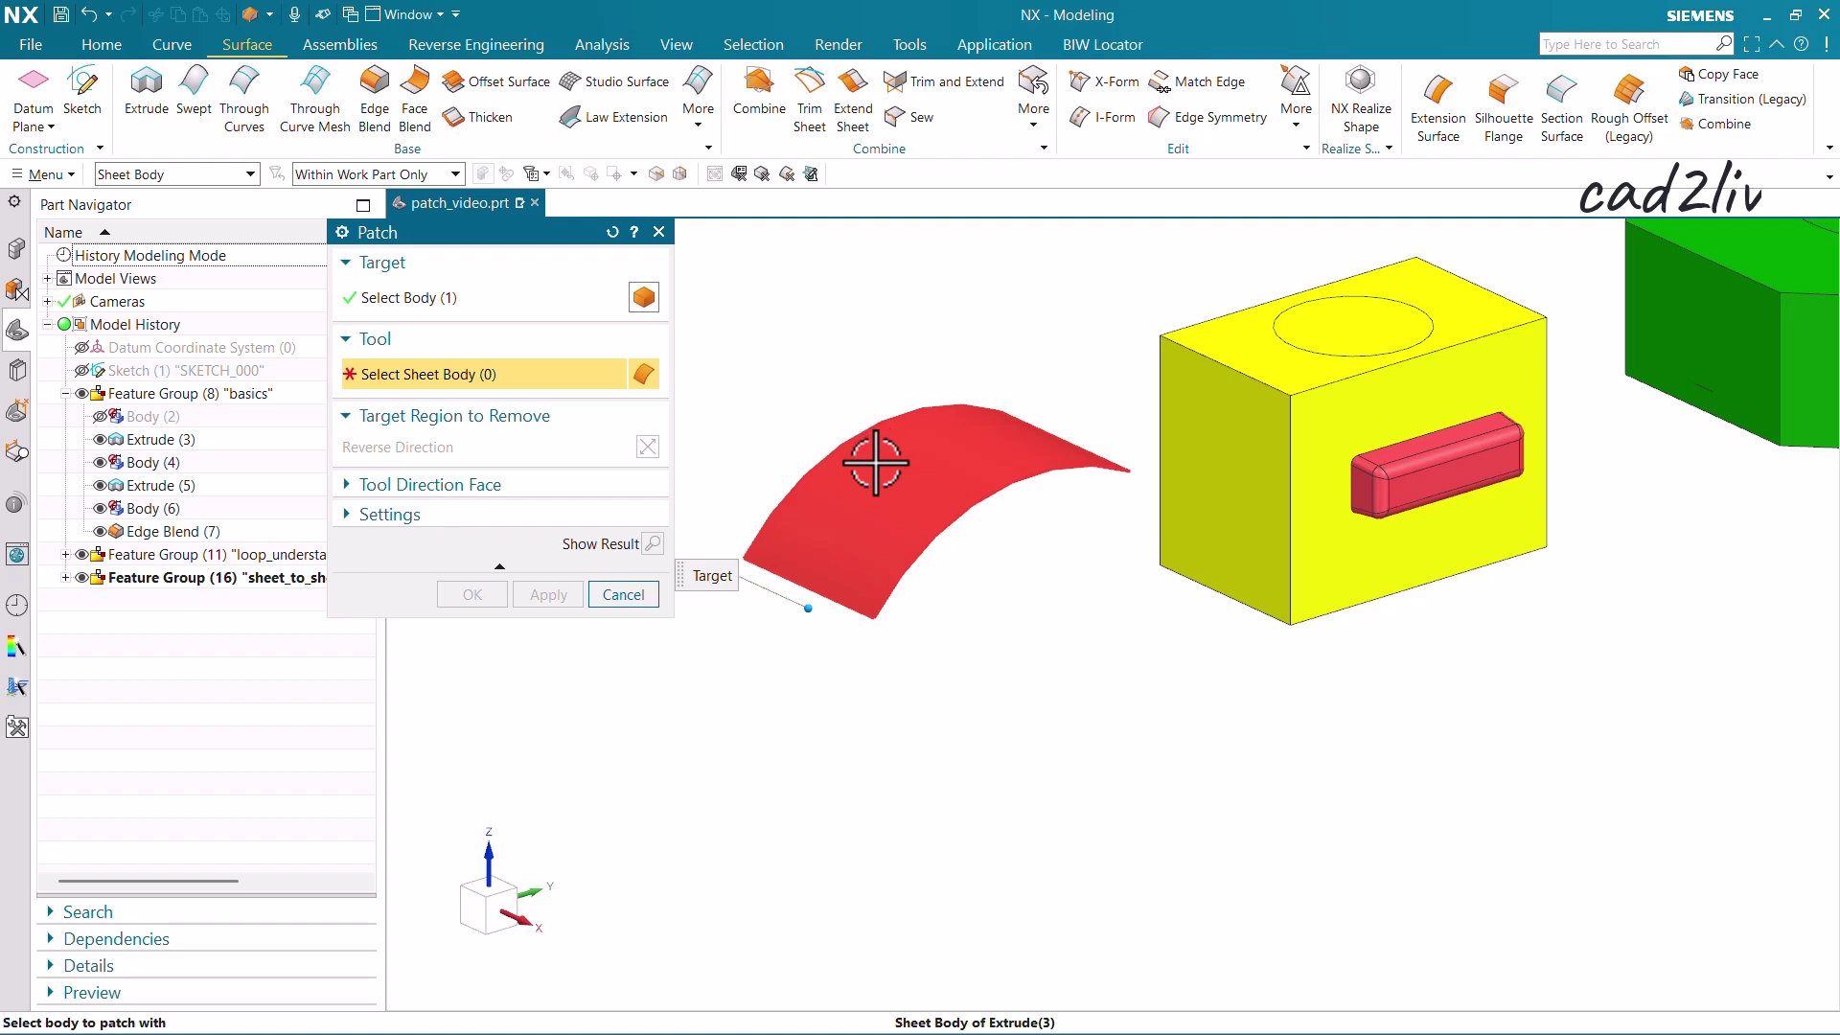
left_click(99, 417)
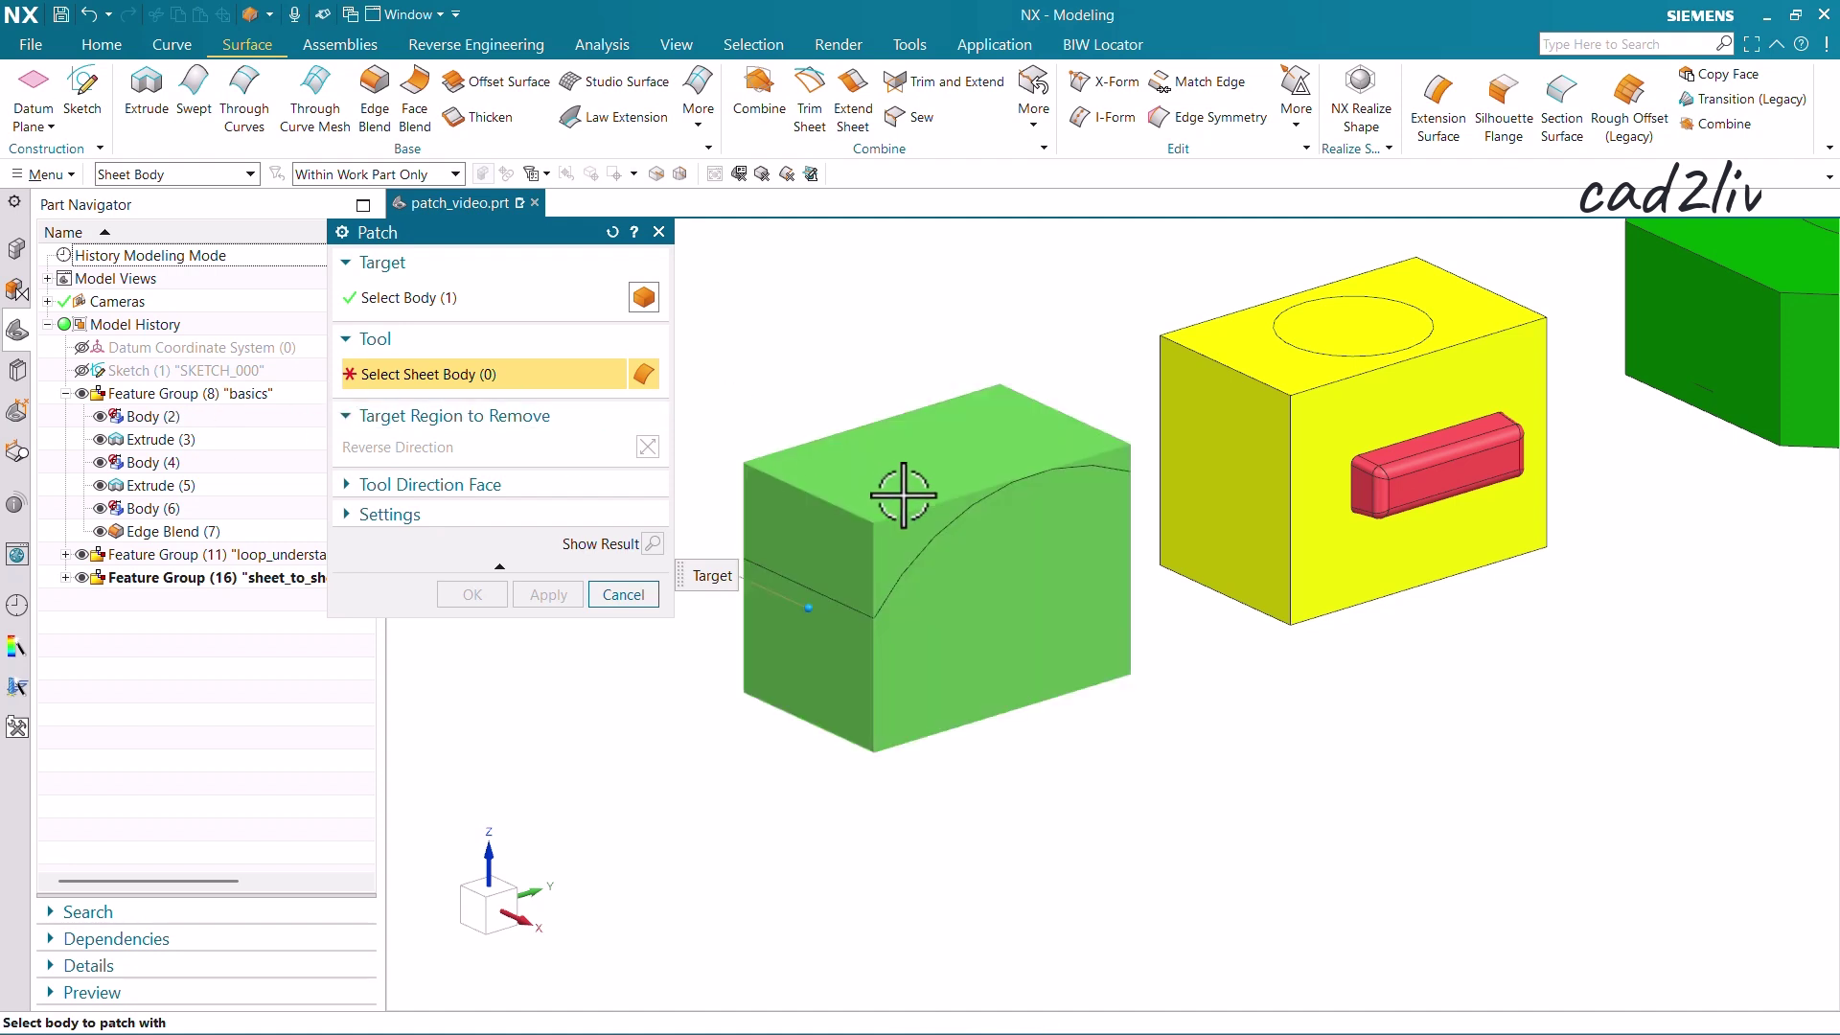
left_click(935, 535)
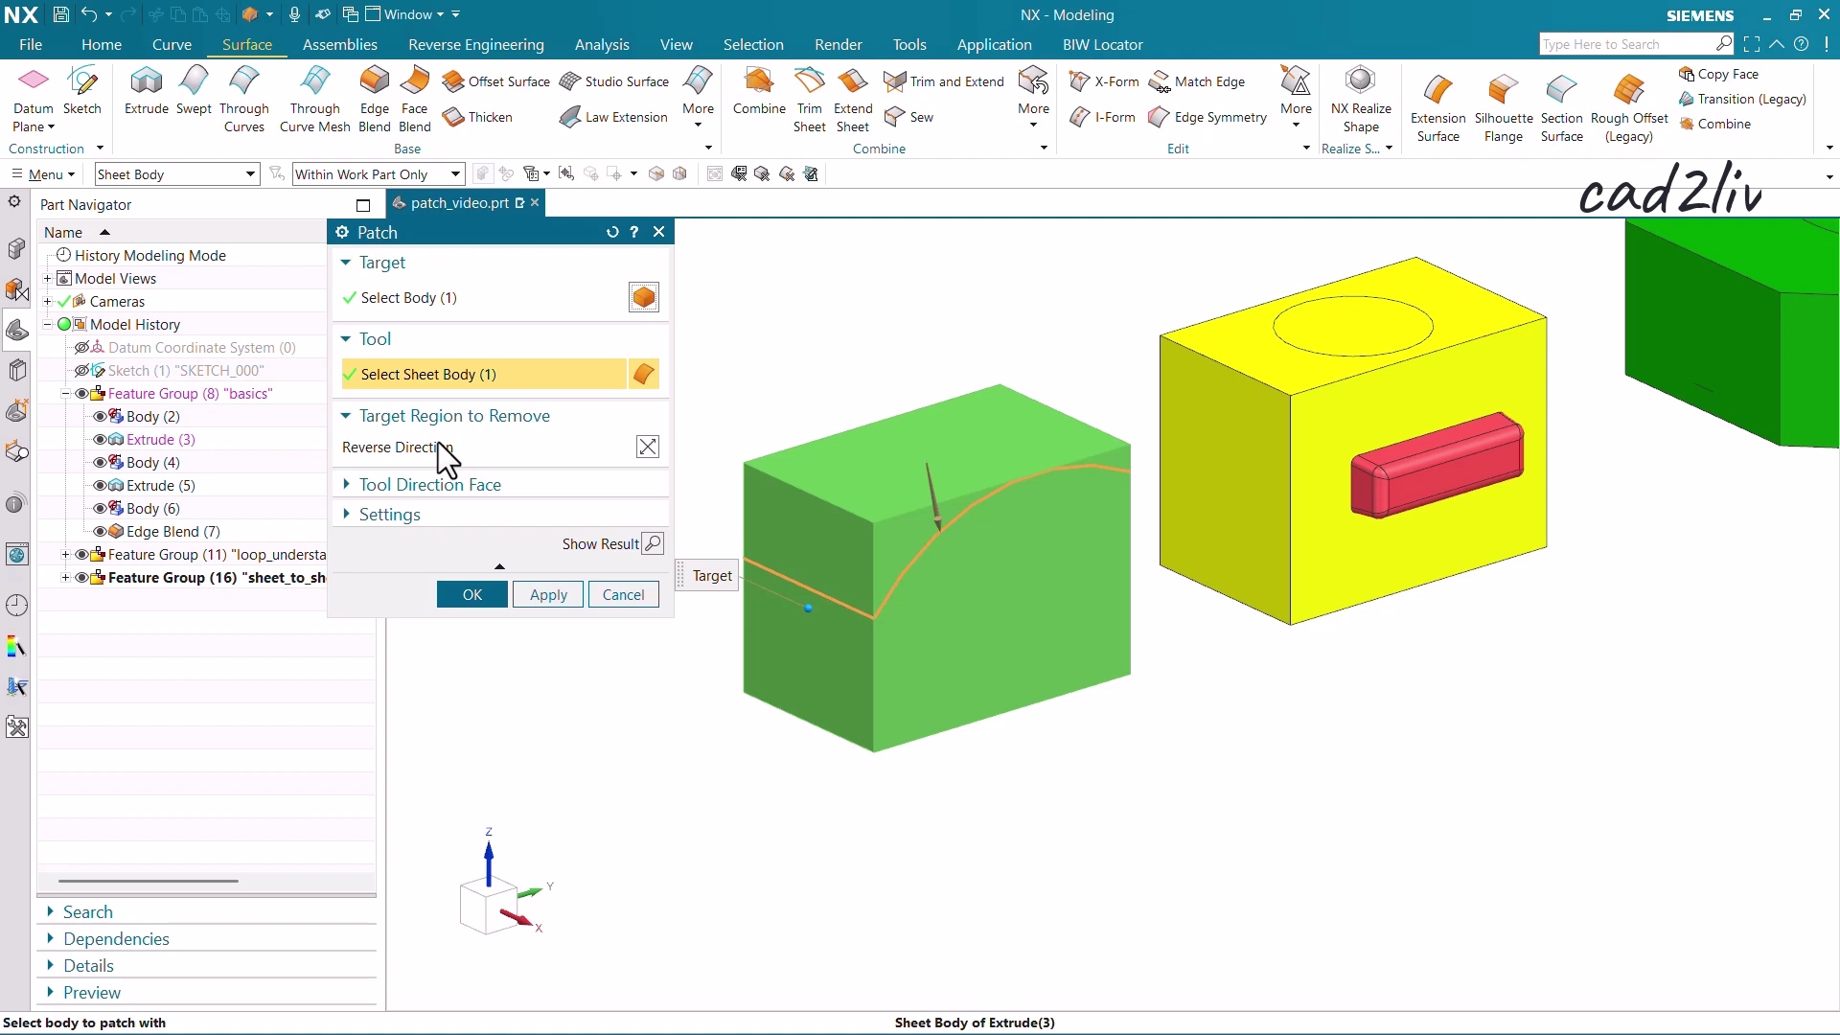
Step: Expand the patch settings, and preview the result with the default removal direction before undoing the preview
left_click(465, 515)
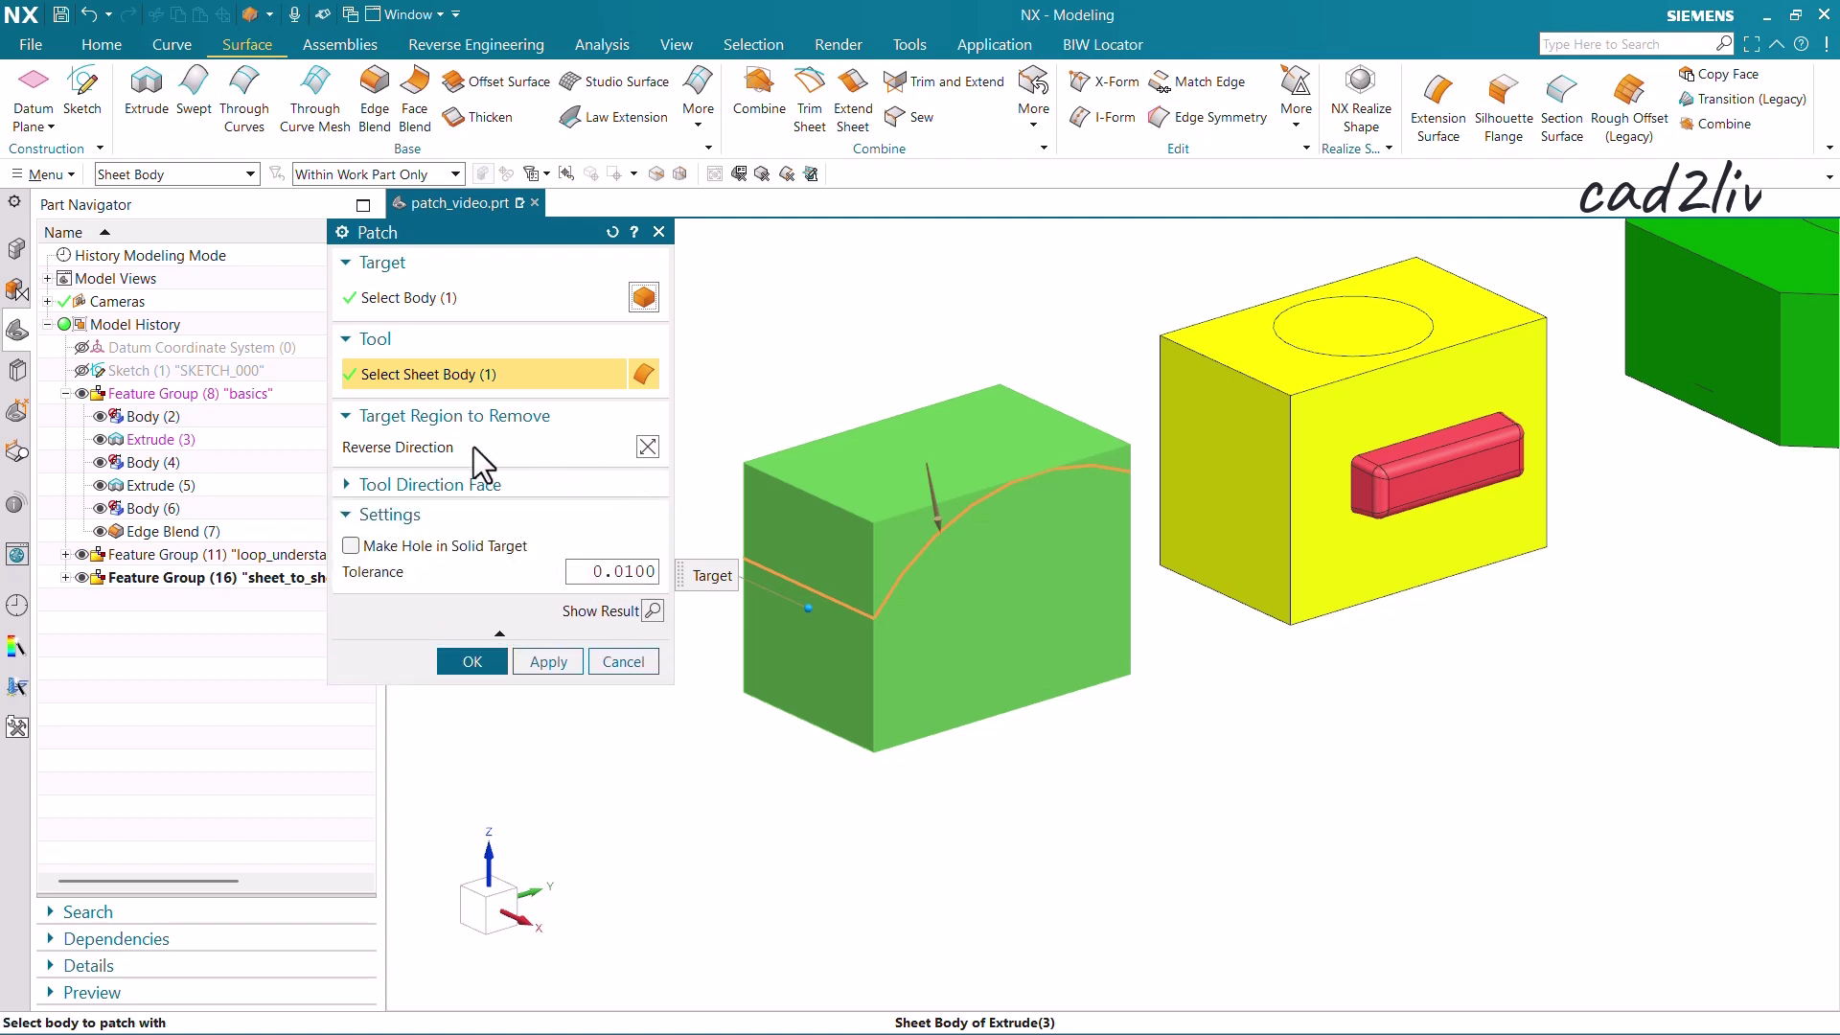
left_click(653, 611)
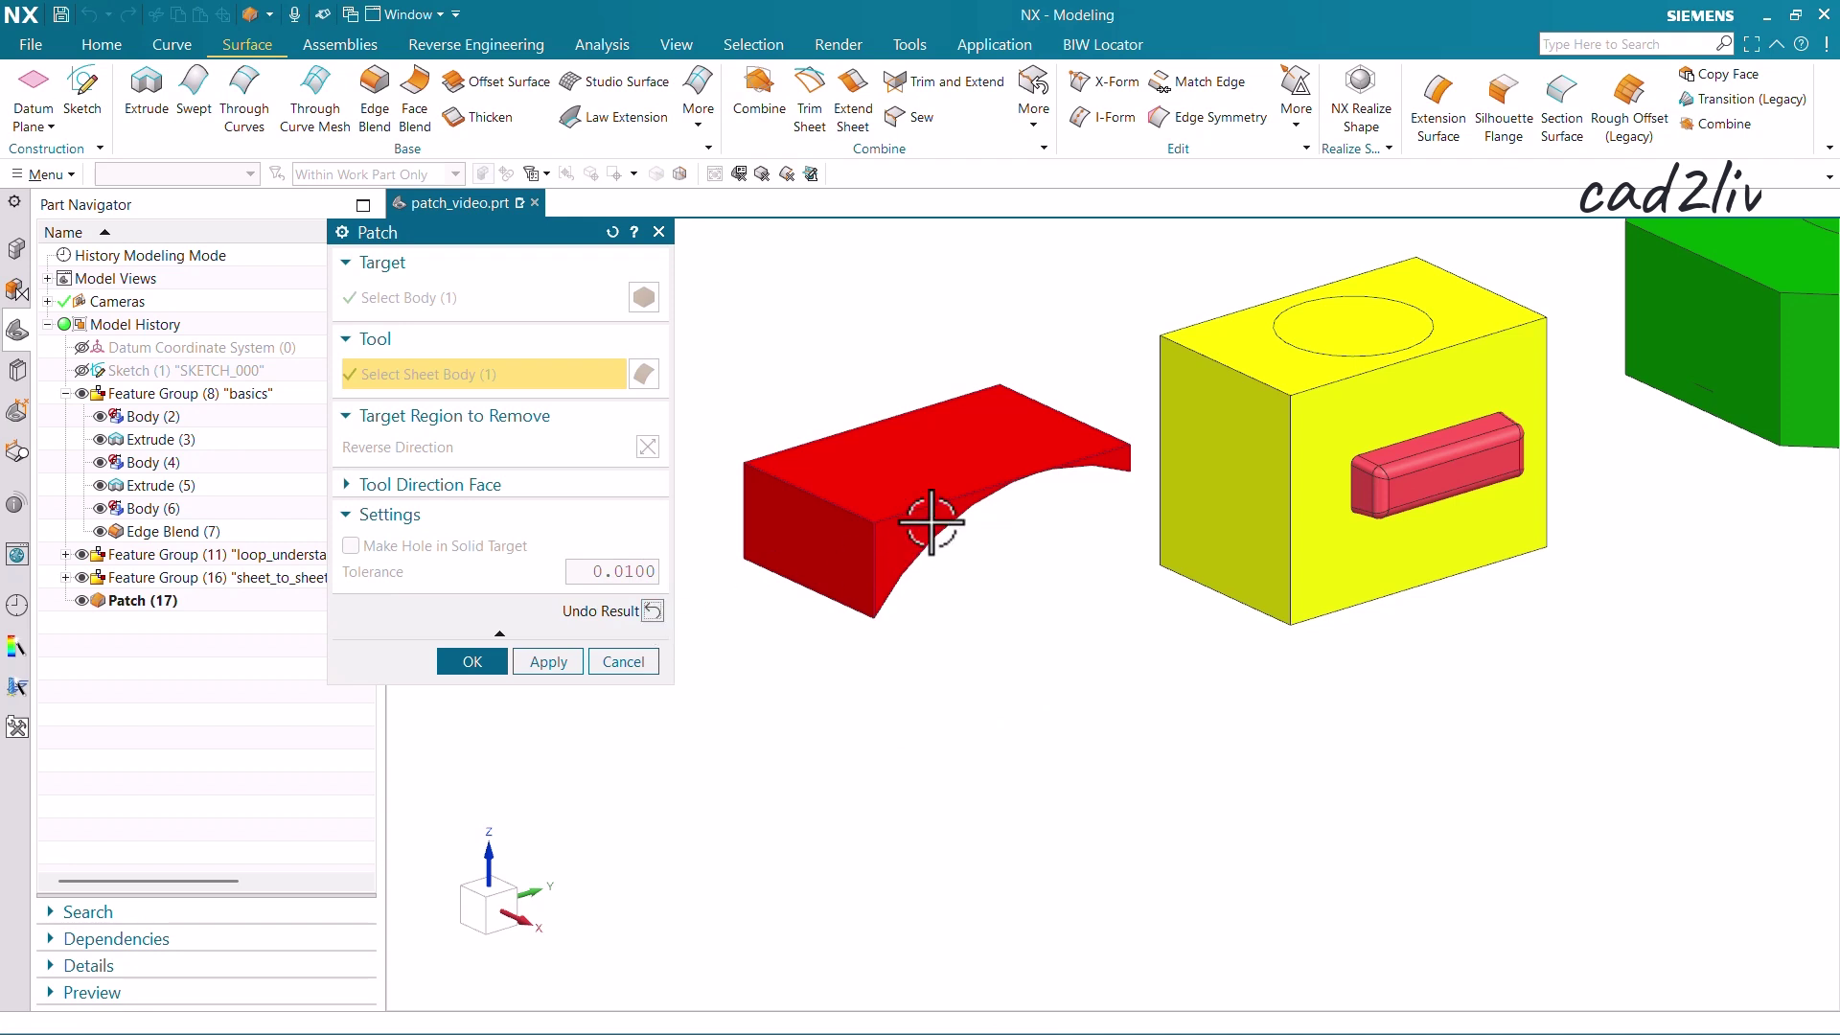
middle_click_drag(928, 521, 781, 573)
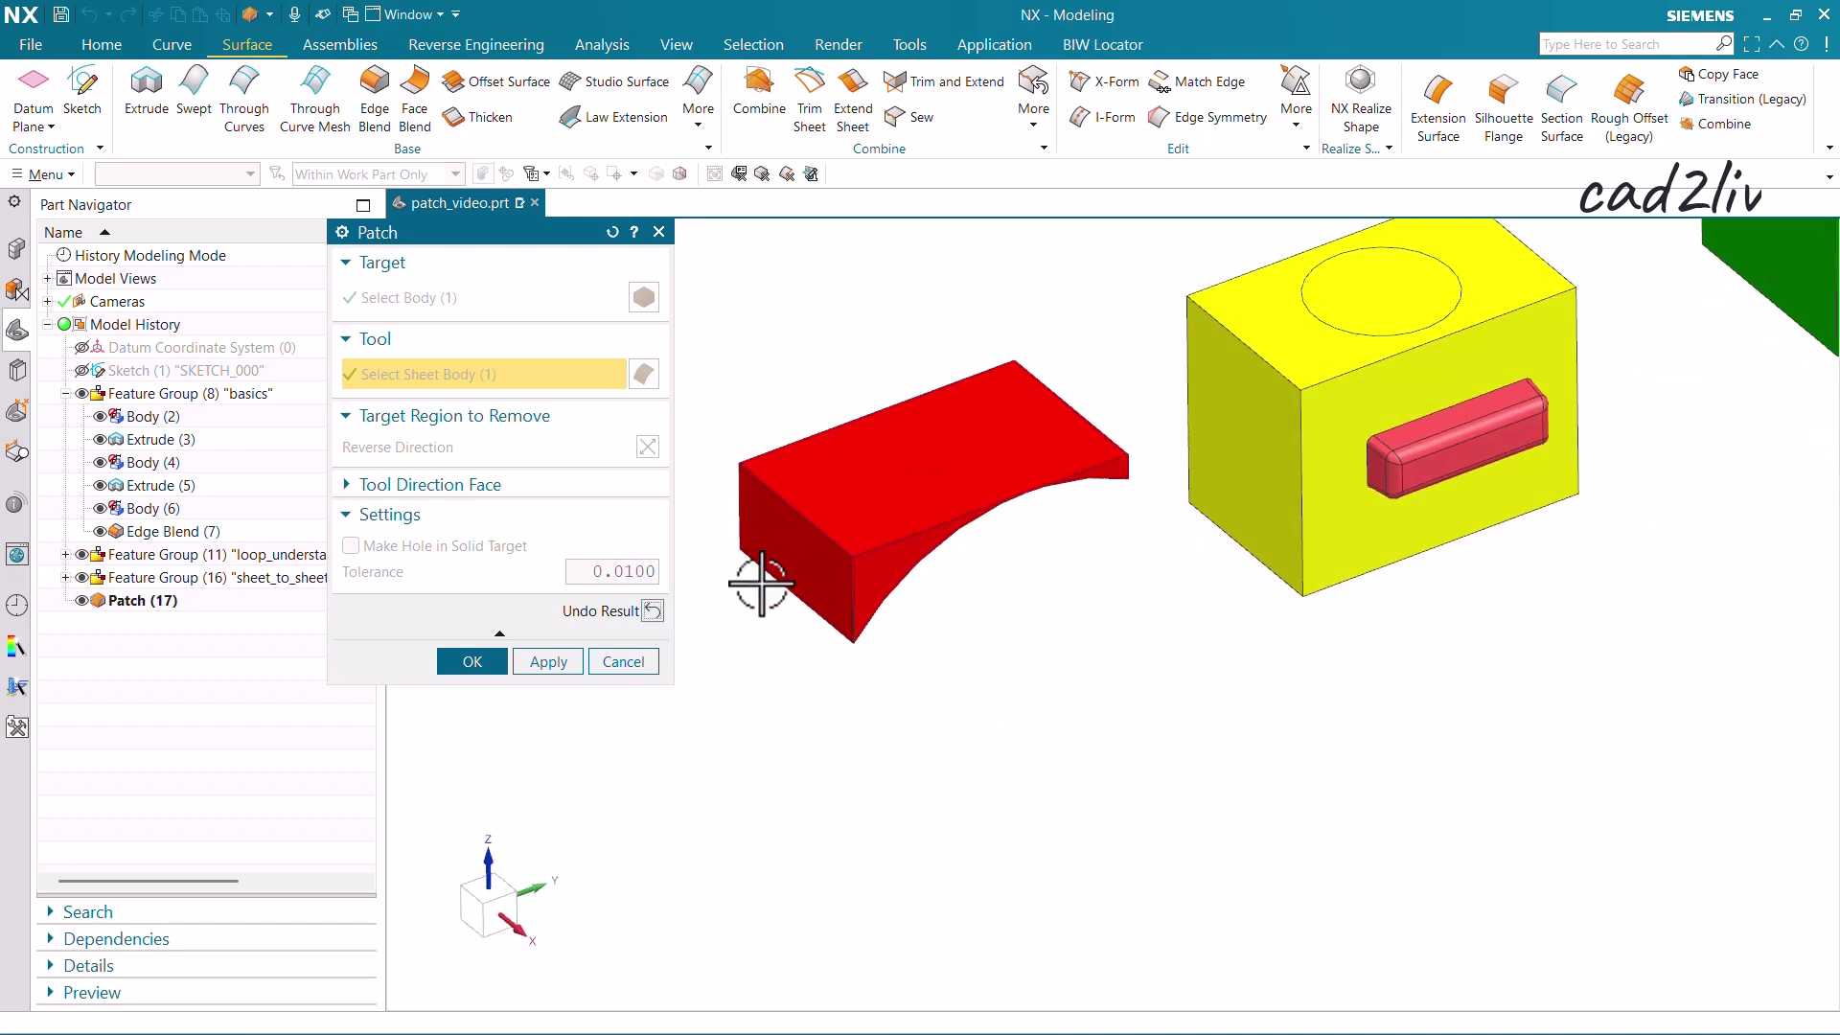
left_click(649, 612)
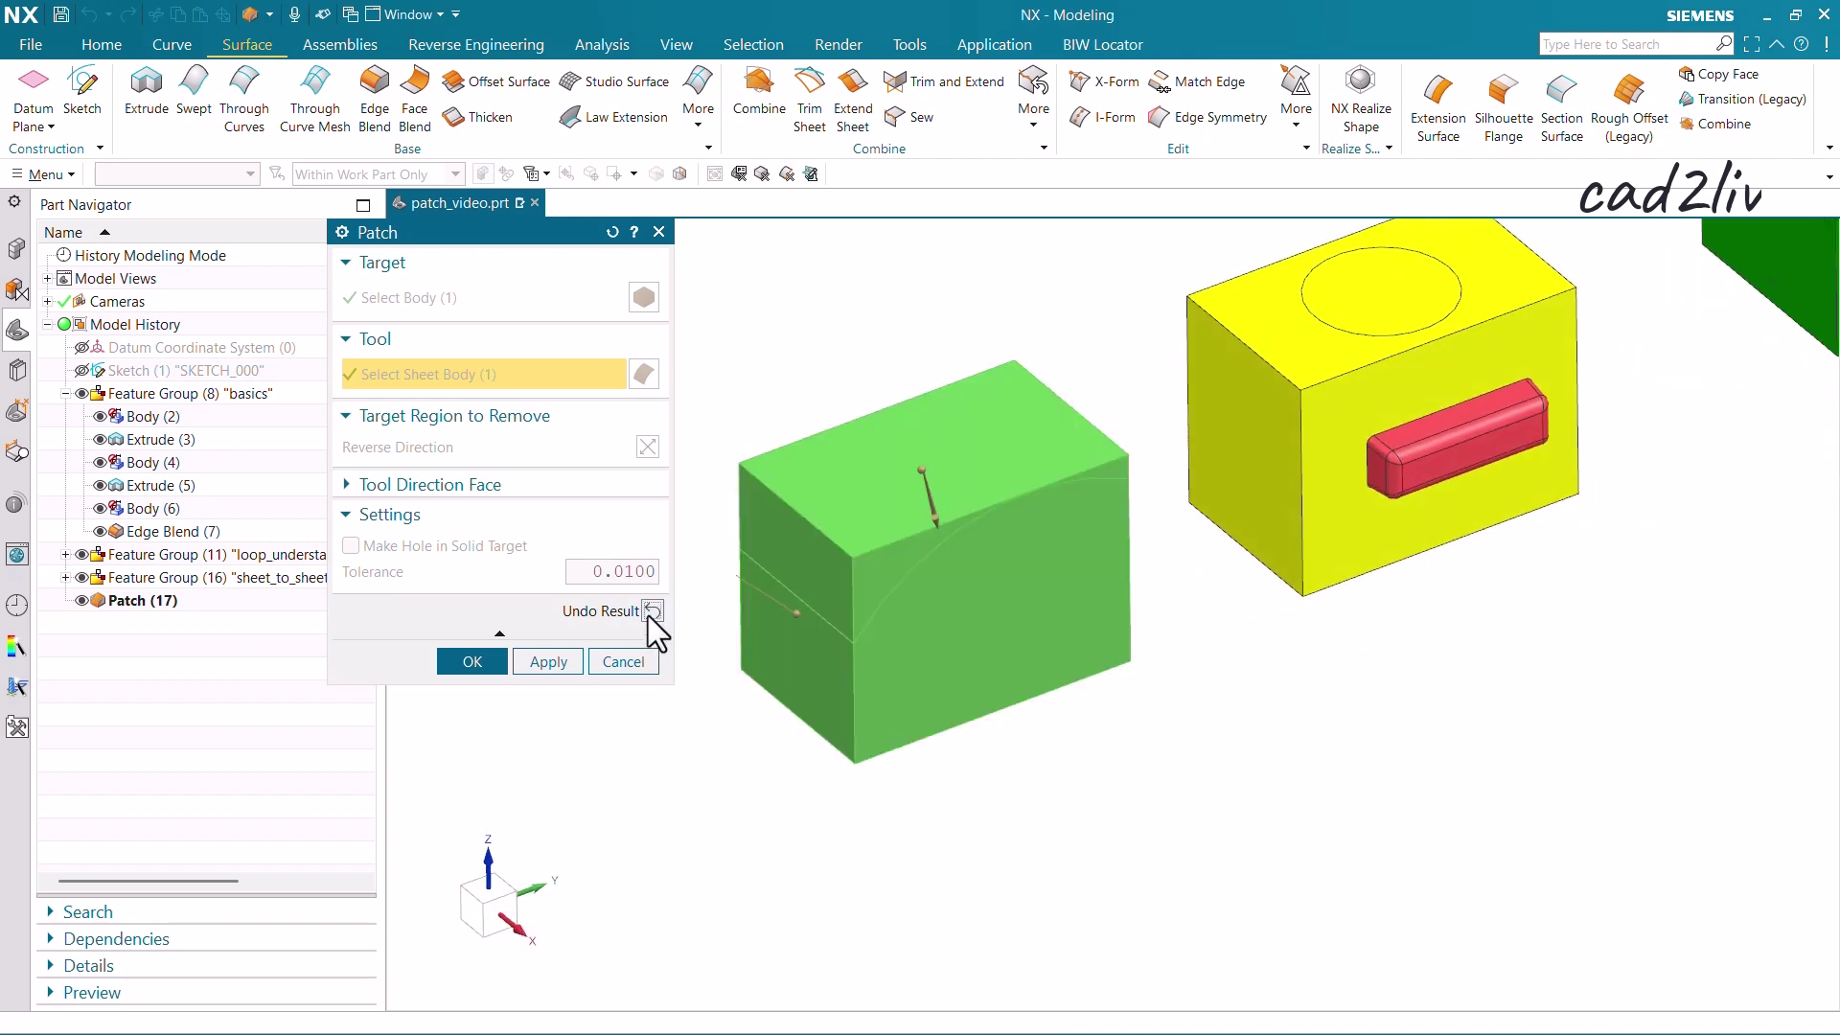
Step: Reverse the target region to remove so the material above the curved sheet is cut, and preview the result
left_click(646, 446)
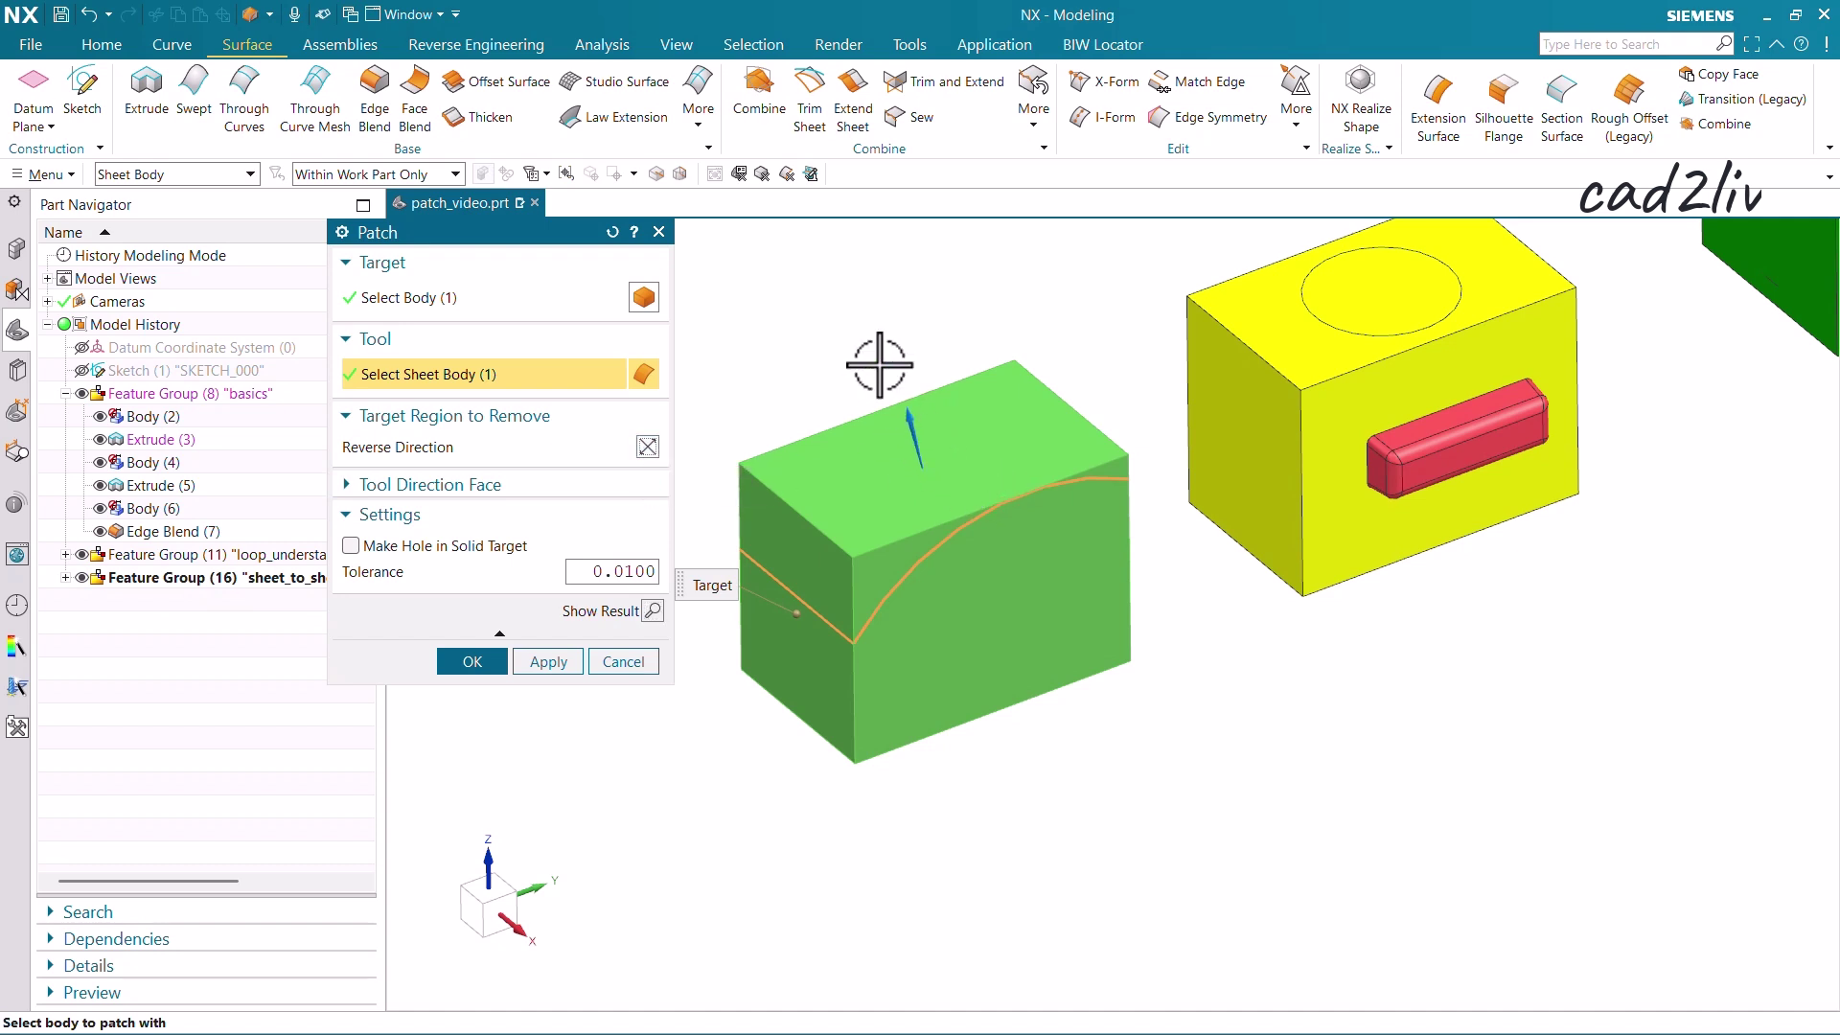
left_click(651, 611)
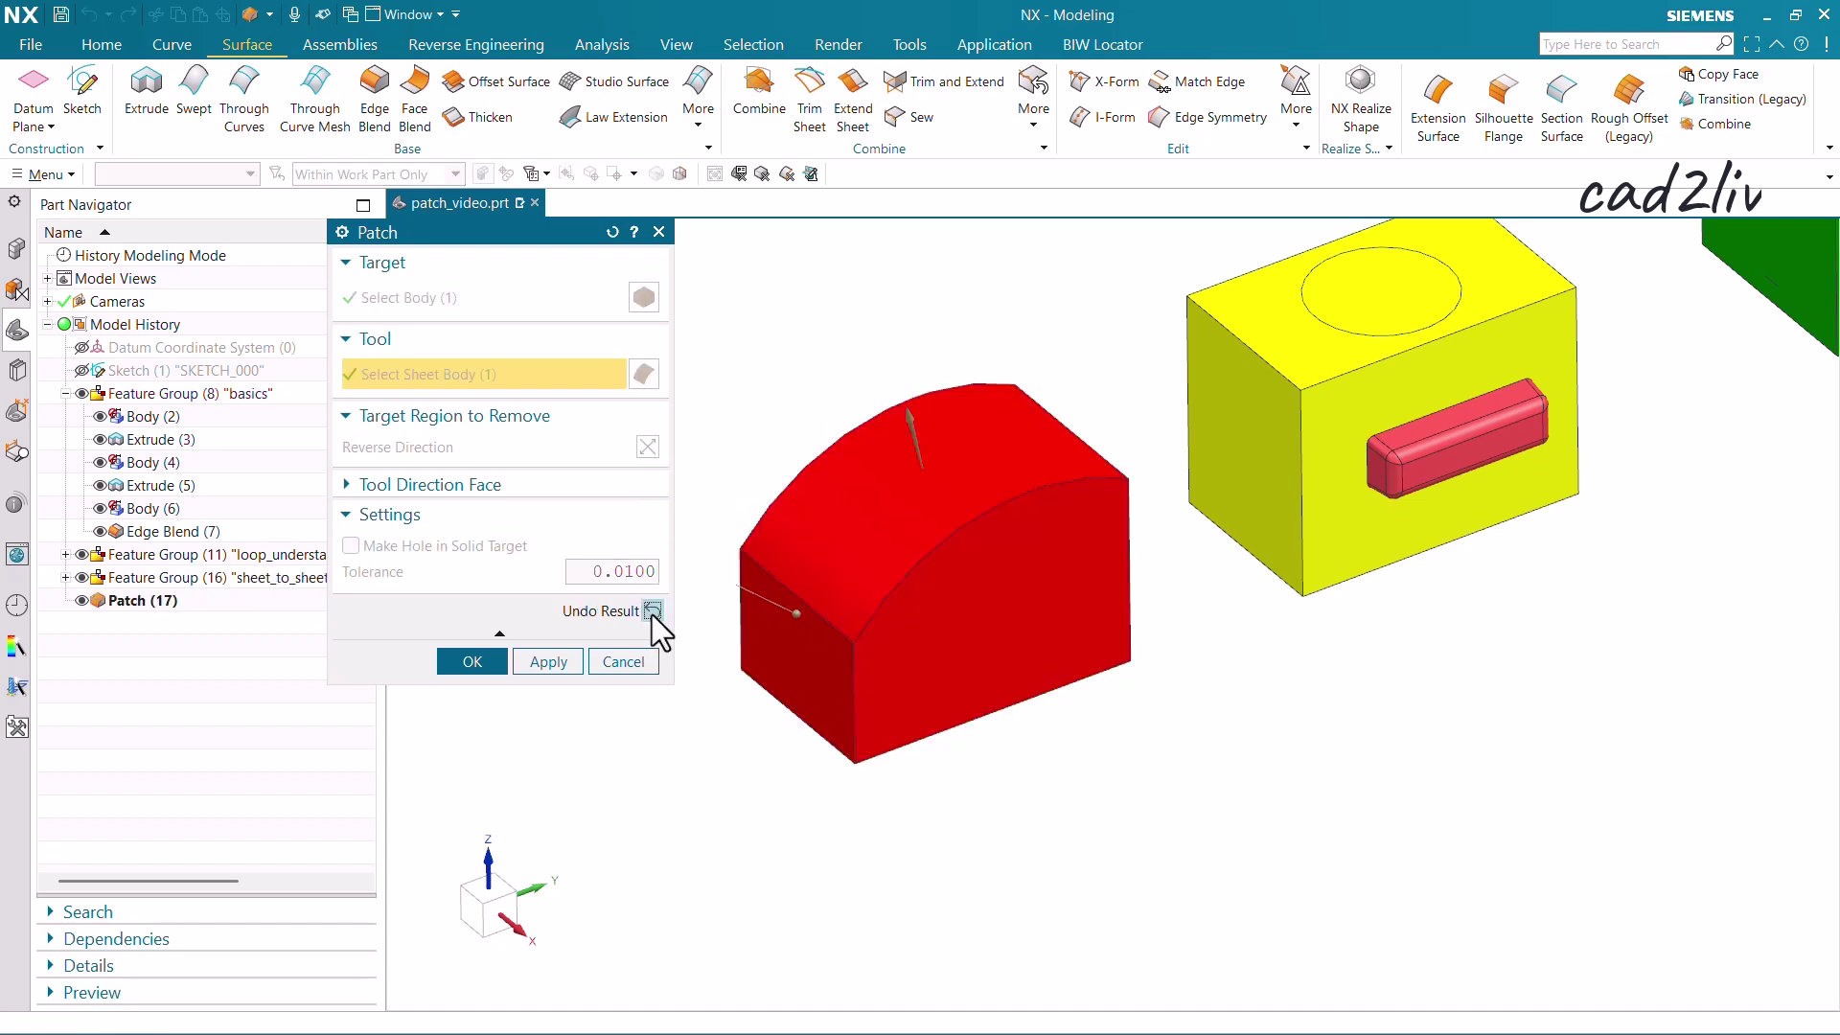
mouse_move(883, 505)
middle_mouse_down()
mouse_move(883, 480)
mouse_move(849, 480)
mouse_move(879, 484)
middle_mouse_up()
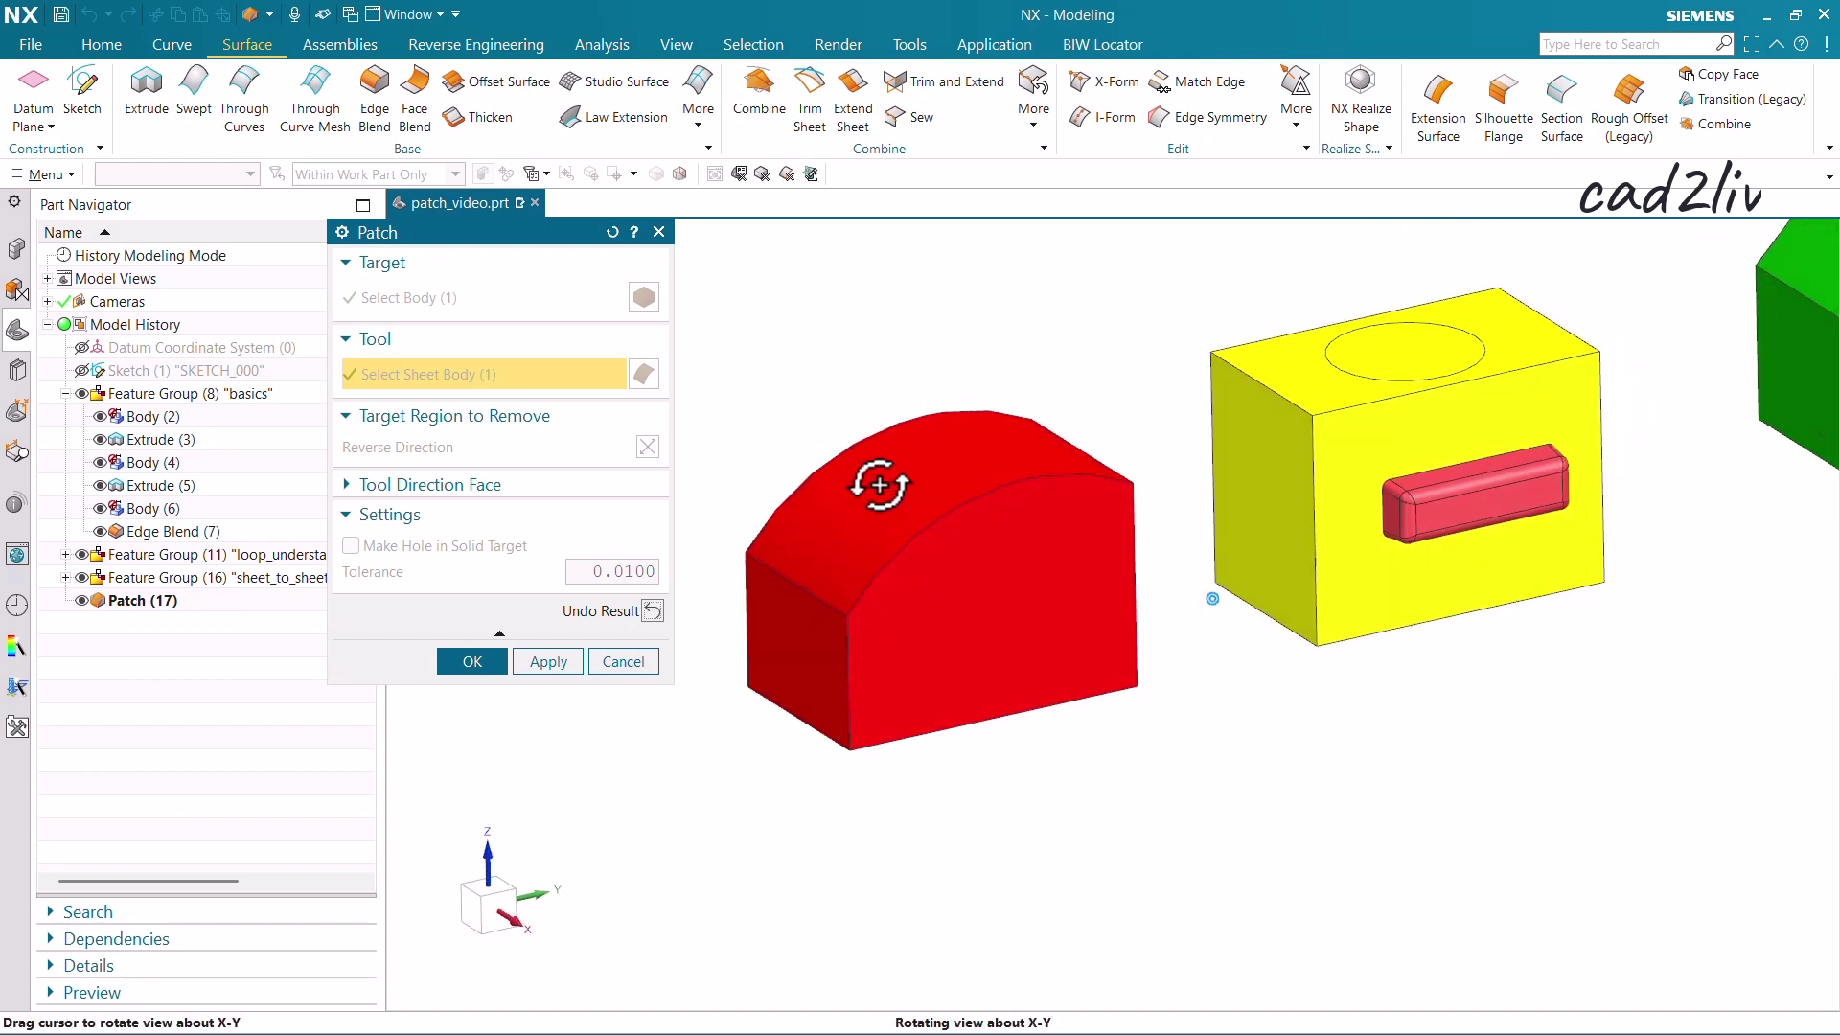
left_click(652, 612)
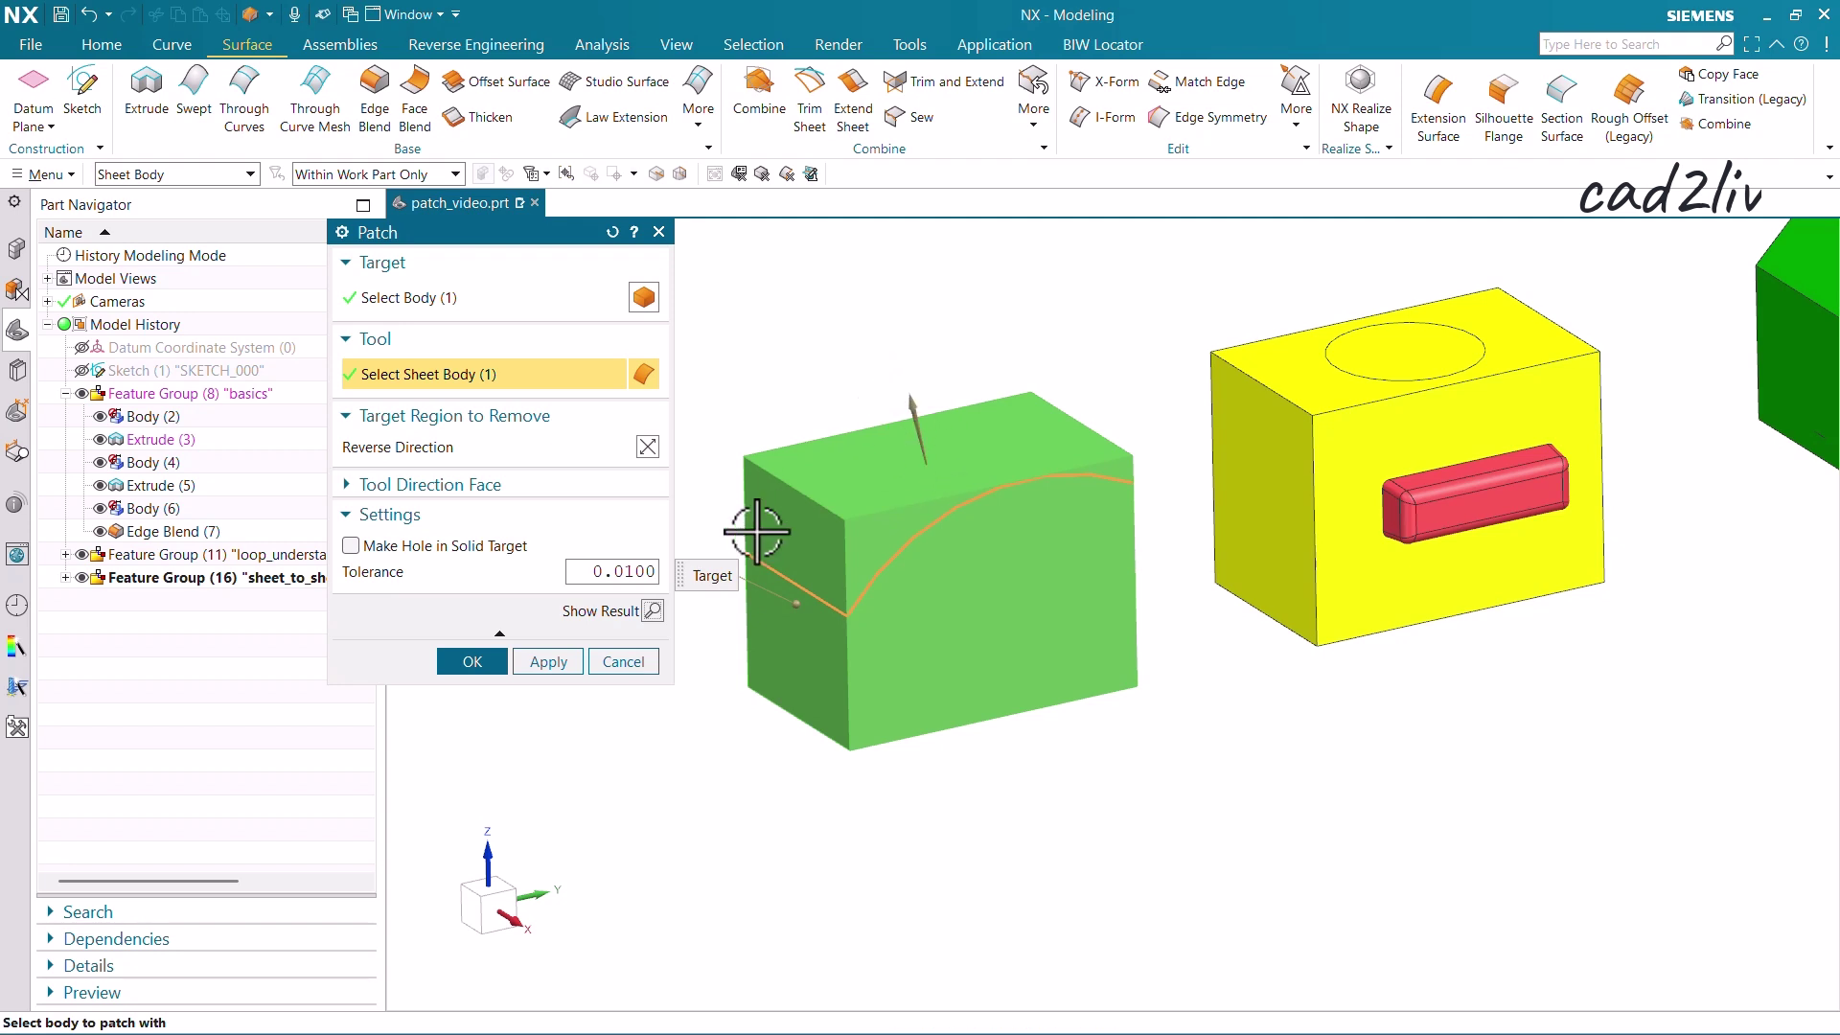
left_click(655, 610)
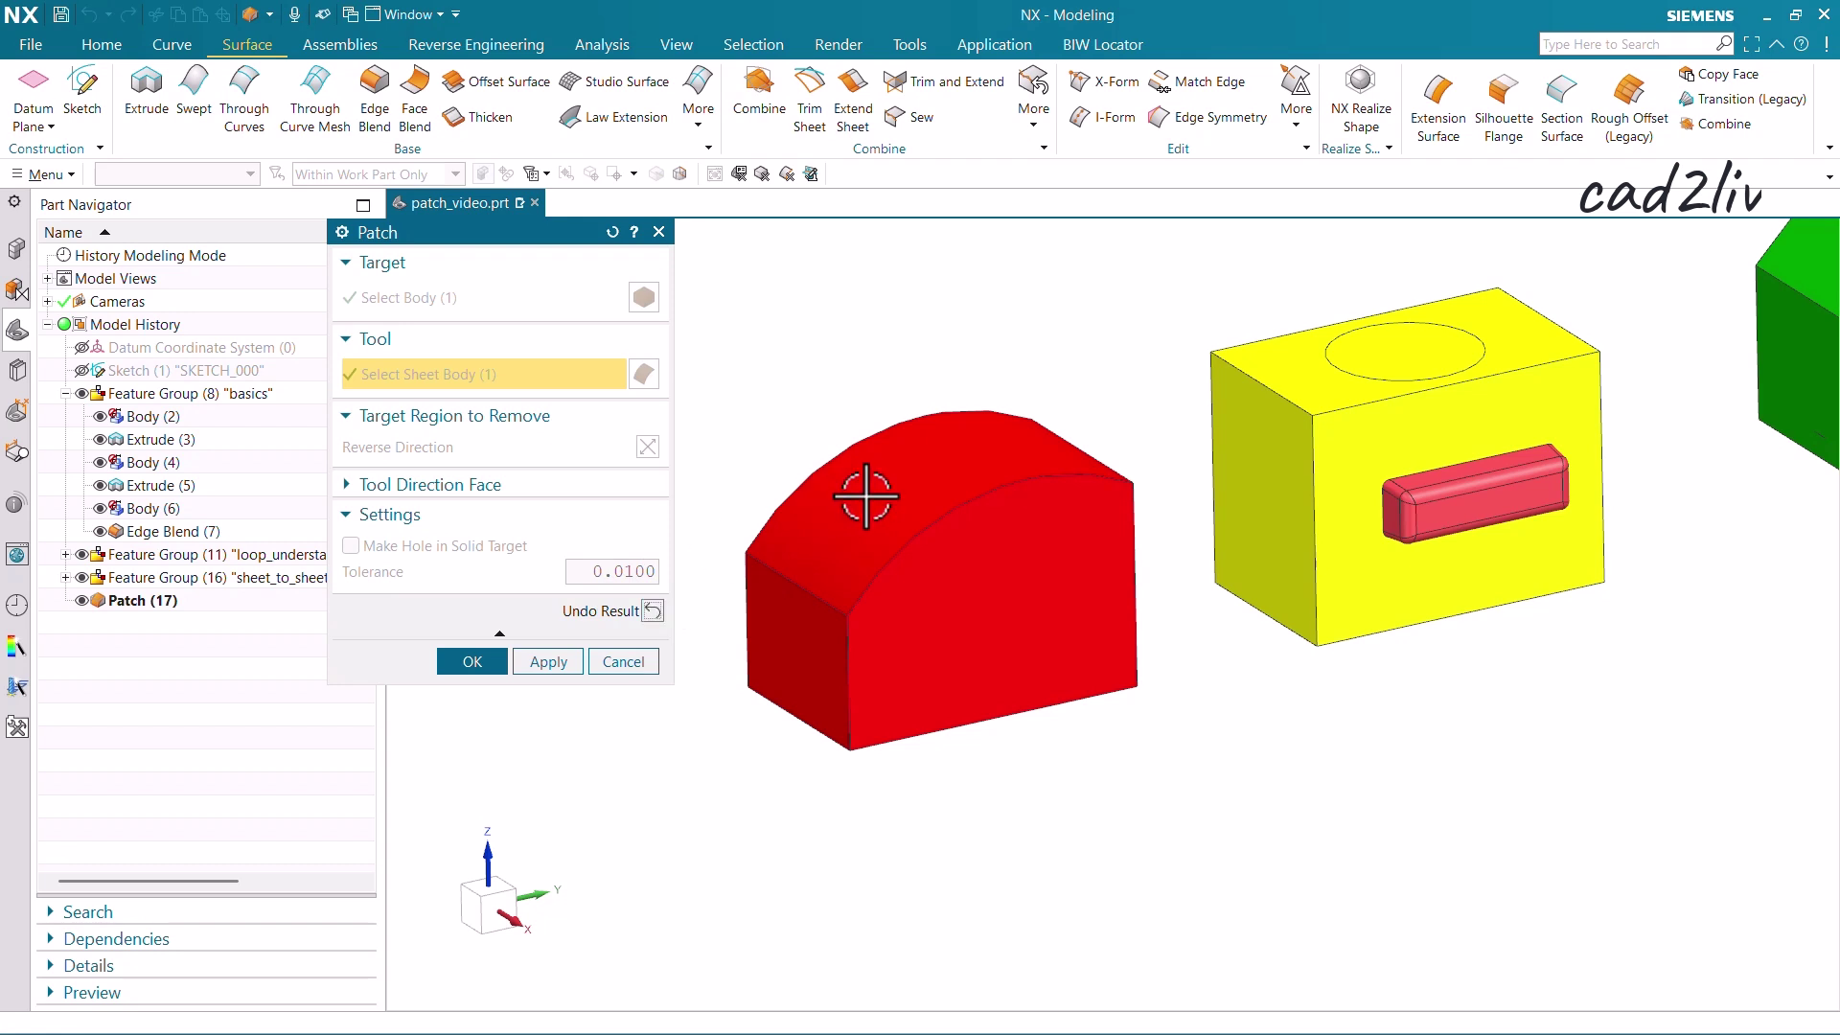
left_click(652, 611)
Step: Flip the removal direction to cut the material below the curved sheet, and create the patch on the red block
left_click(648, 446)
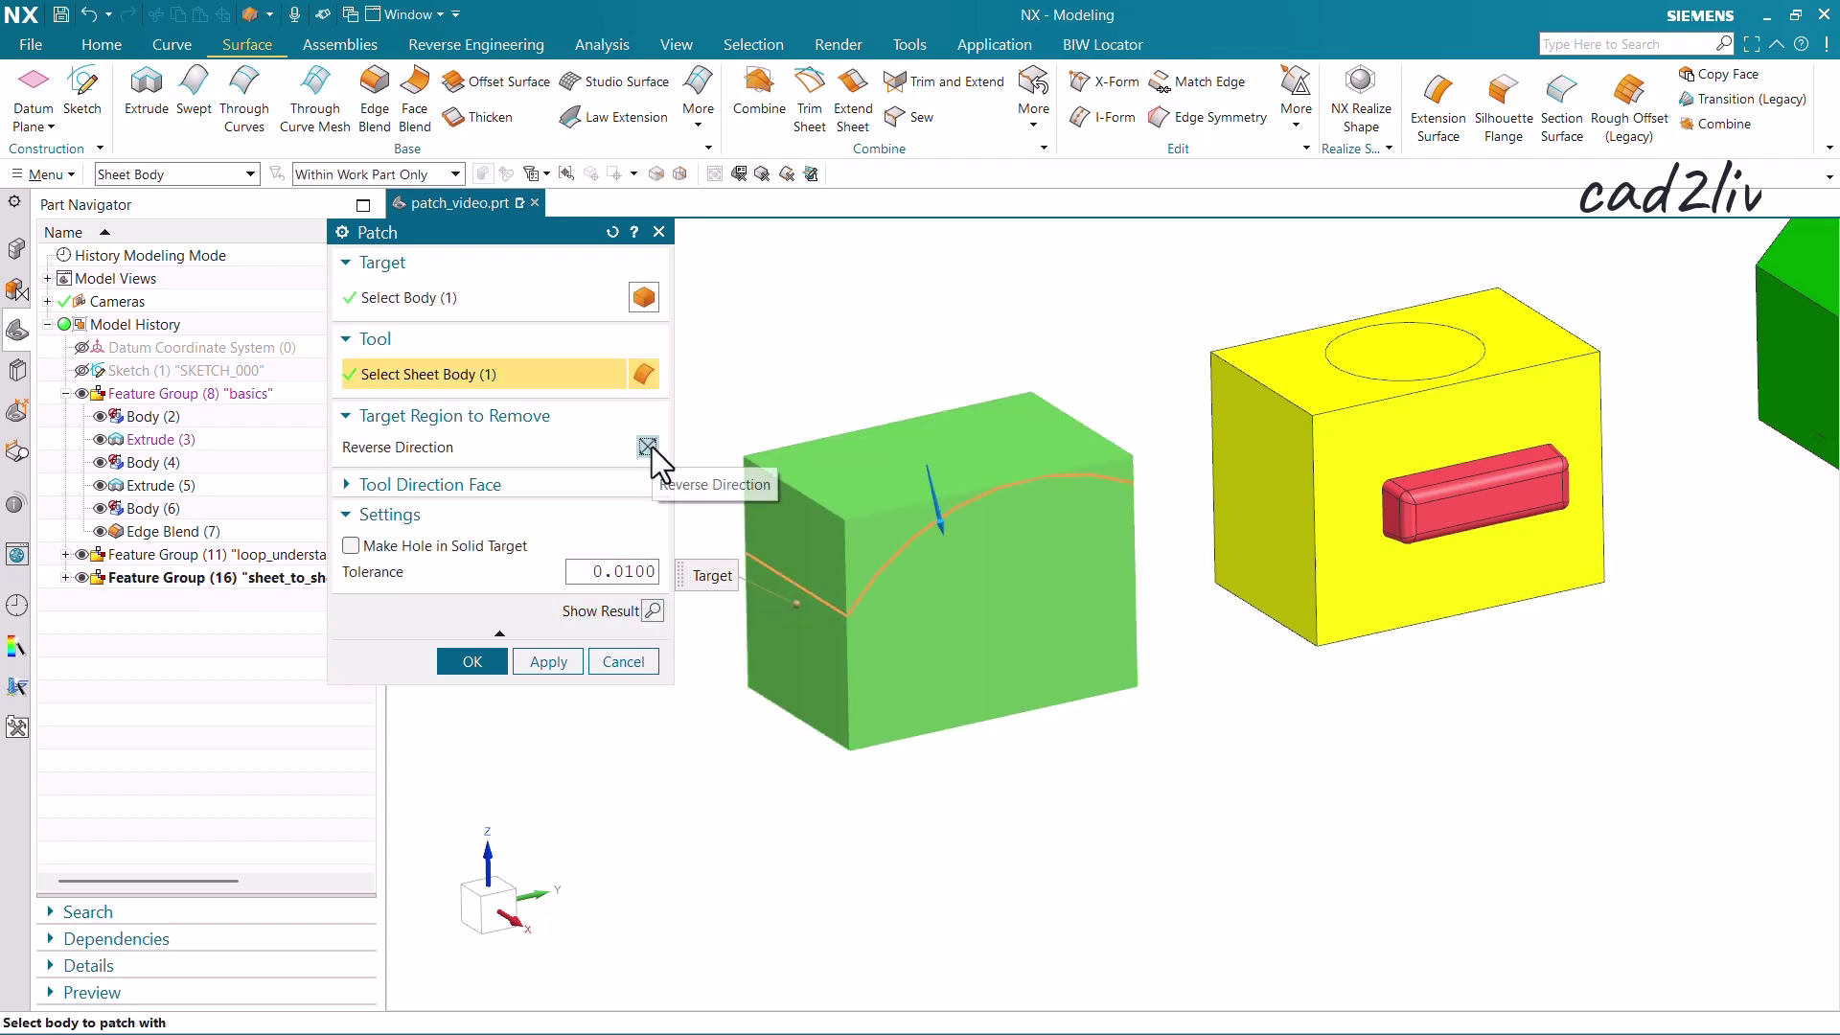
left_click(654, 605)
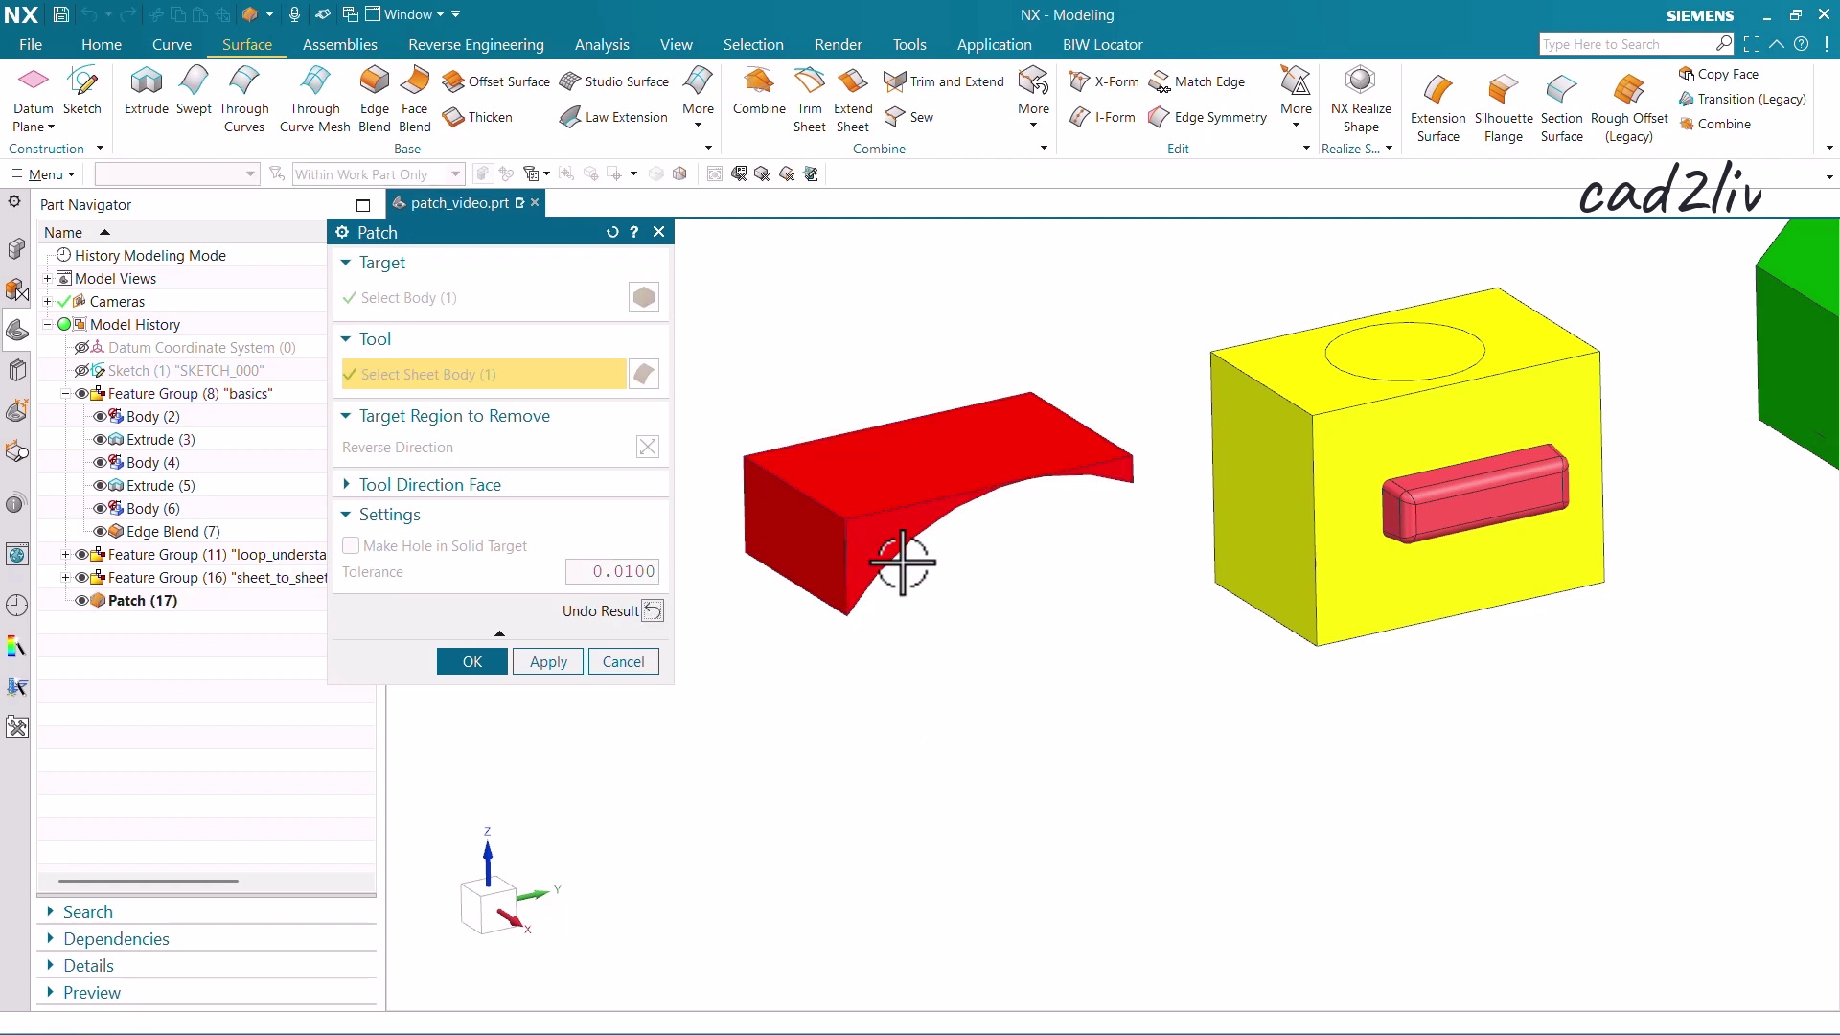
left_click(653, 613)
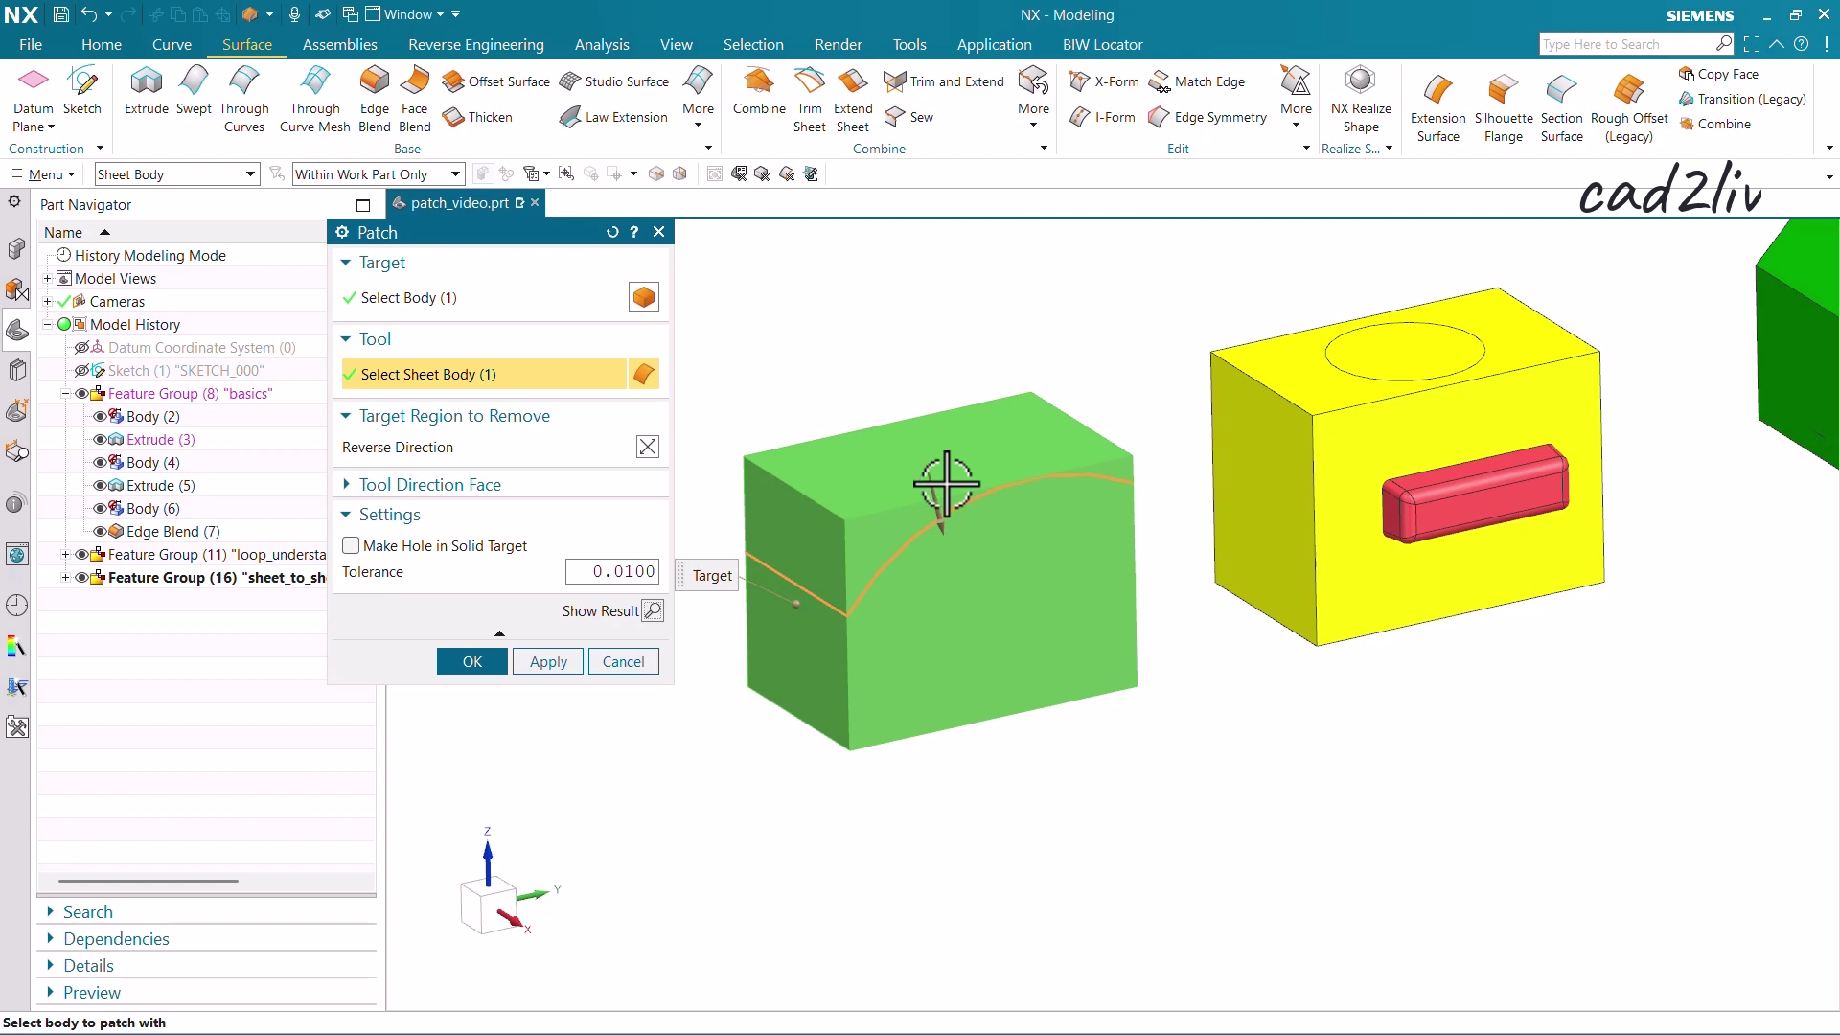
left_click(472, 661)
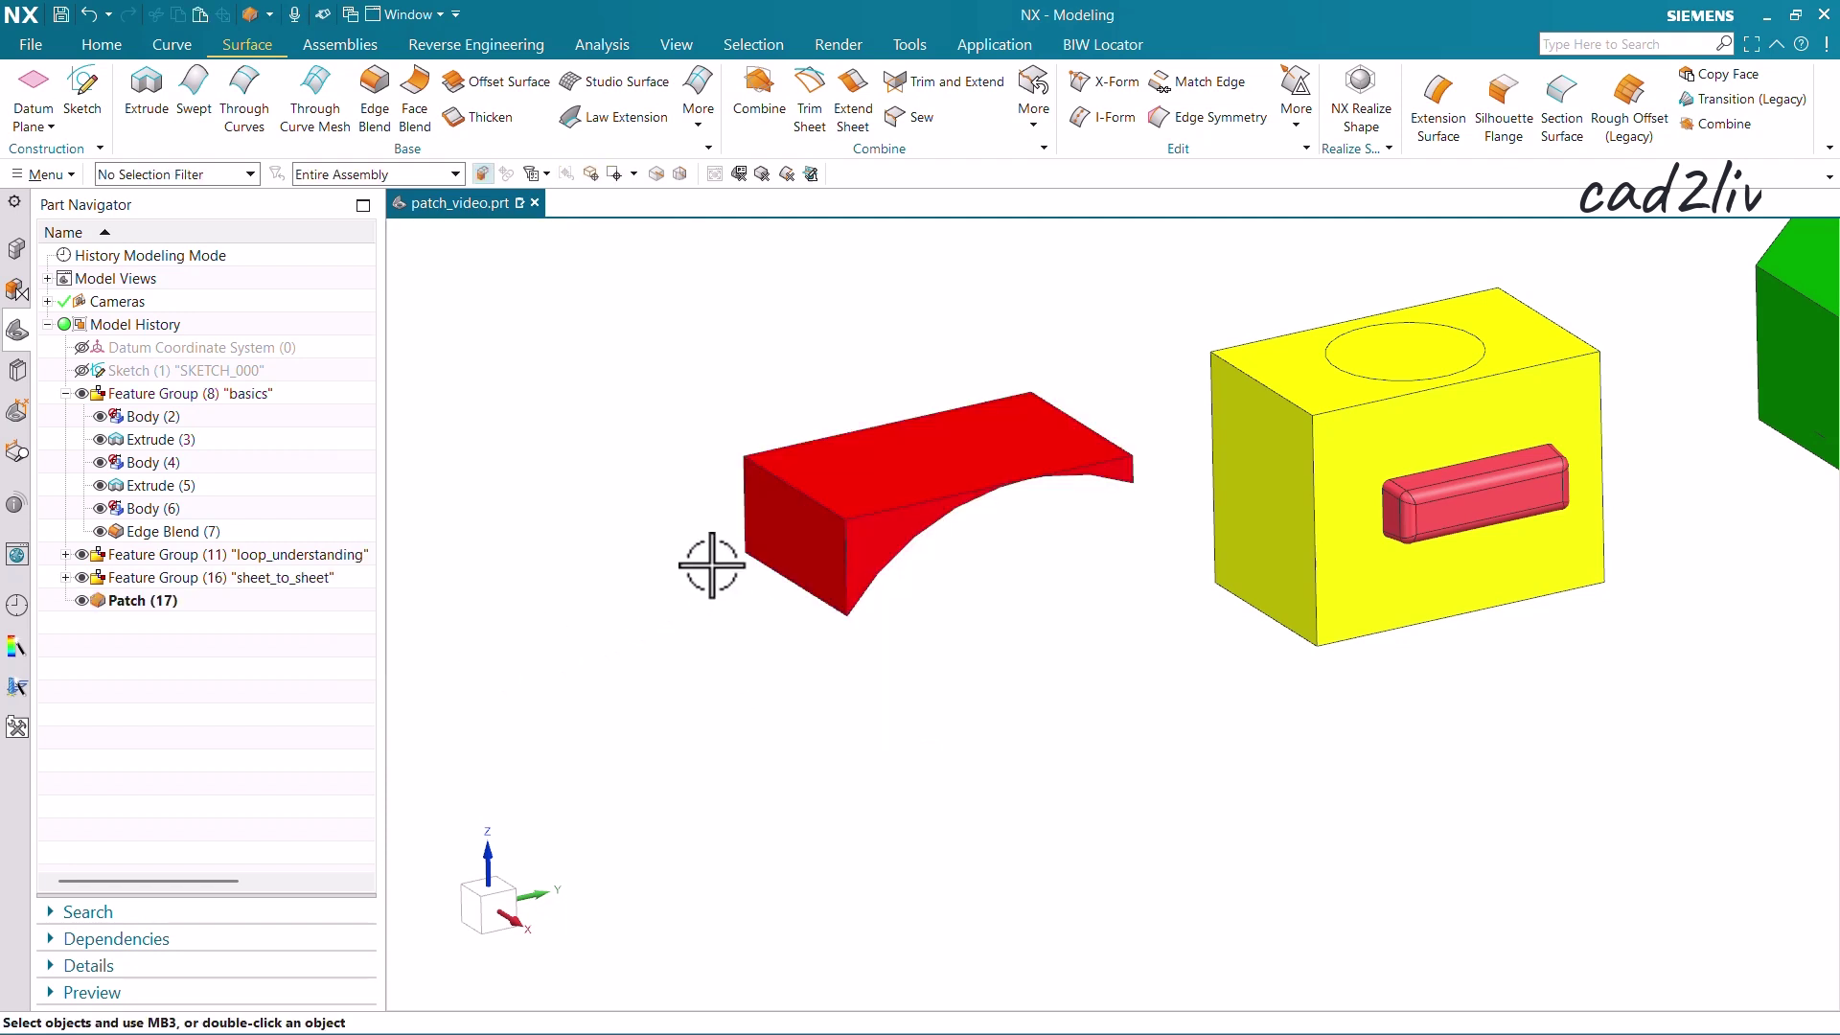
Step: Start another Patch and choose the yellow block as the target body
scroll(757, 536, "down", 2)
scroll(751, 514, "down", 2)
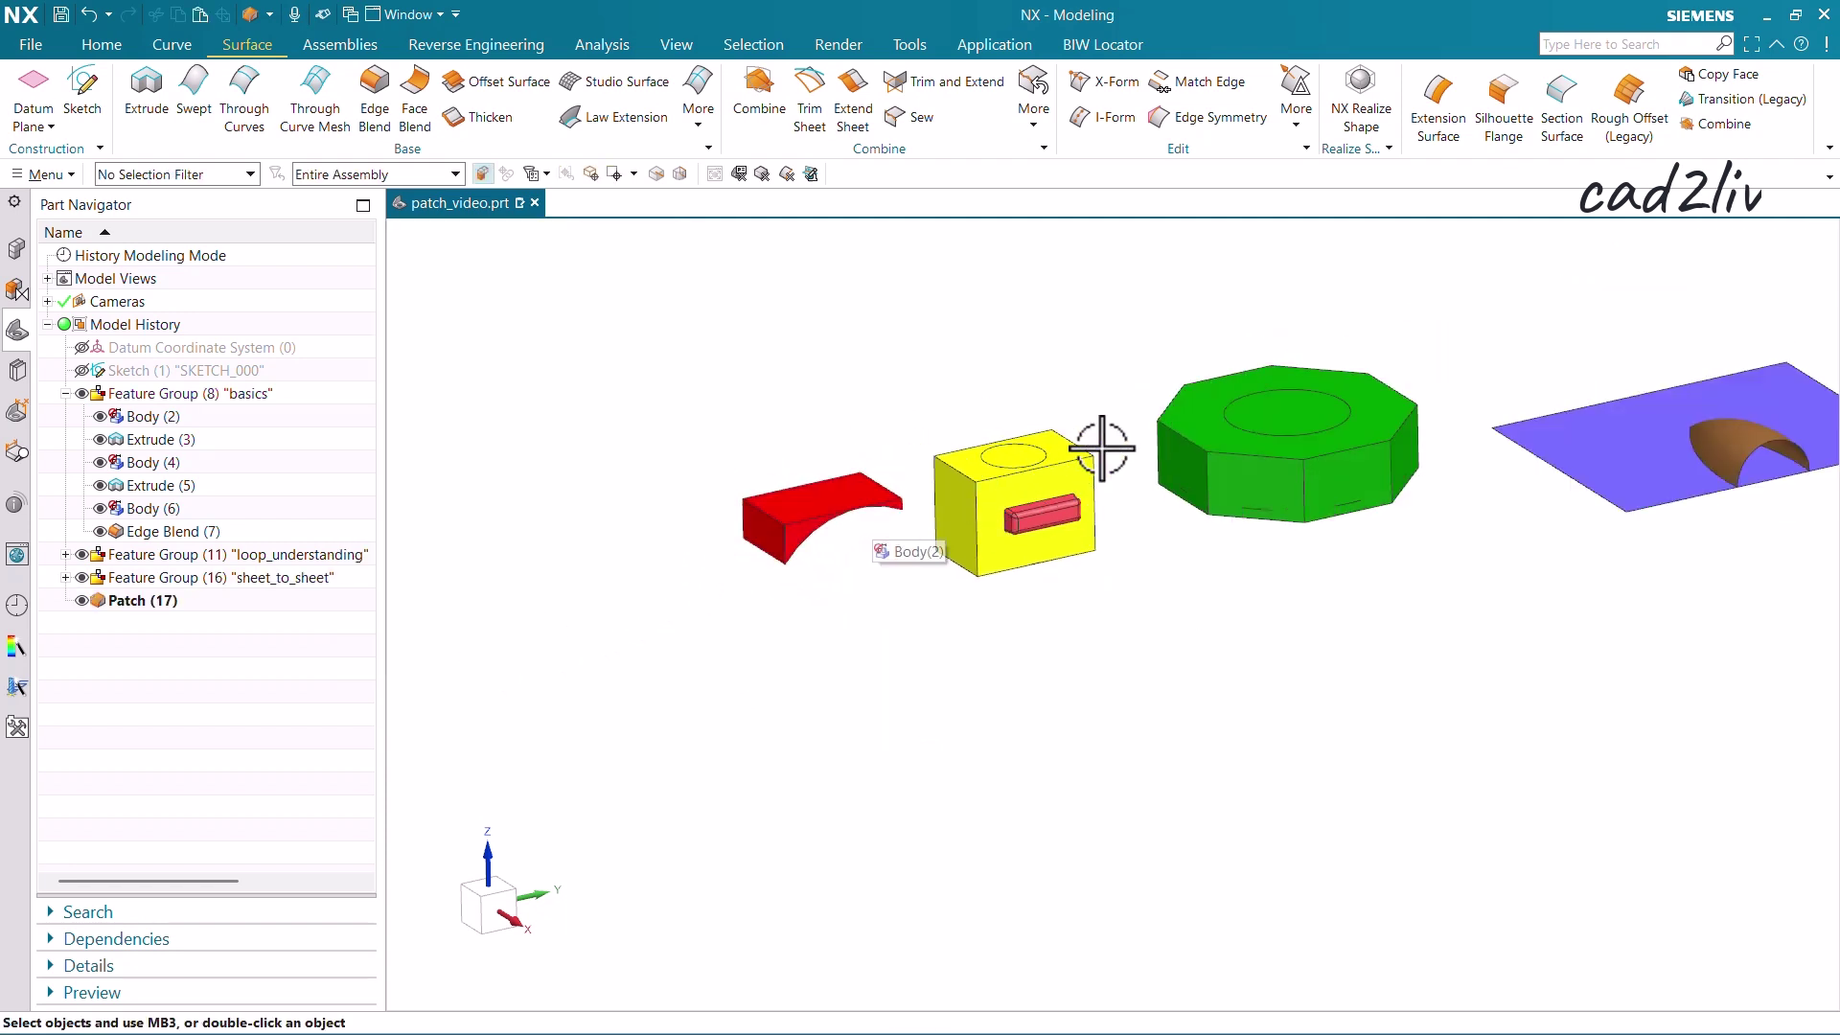
scroll(1092, 435, "up", 5)
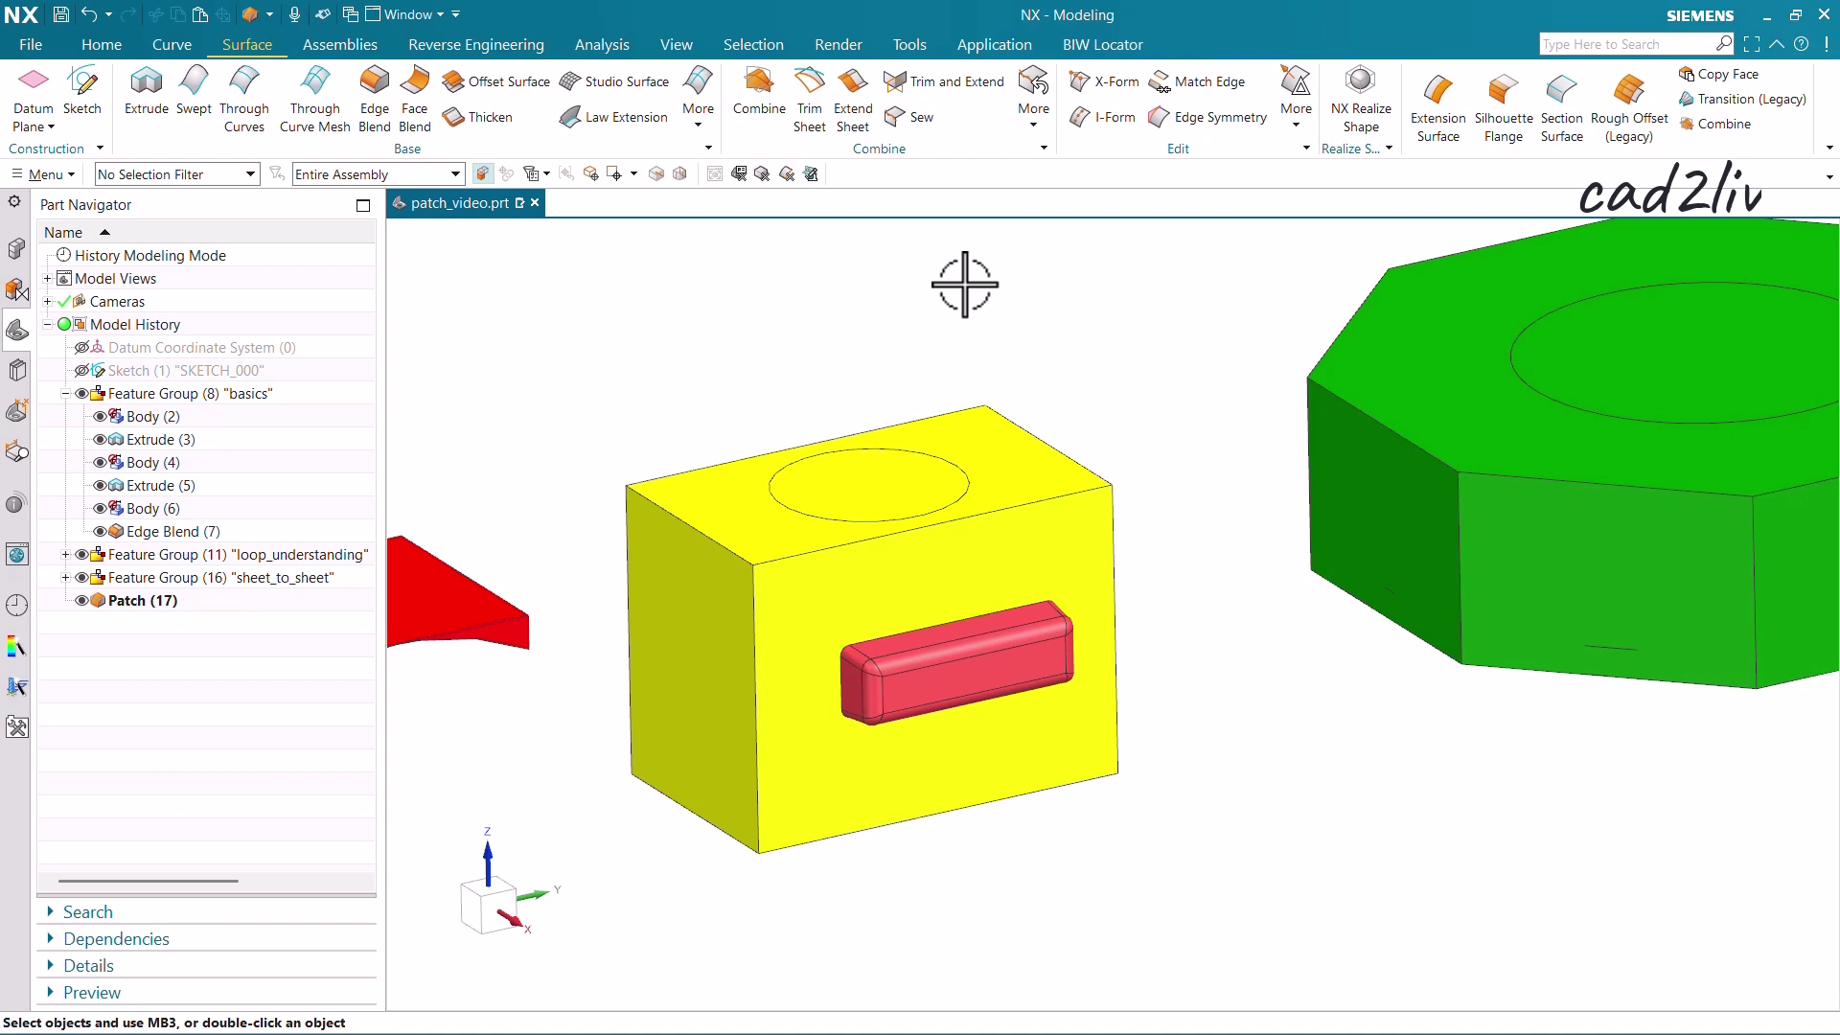
key("F4")
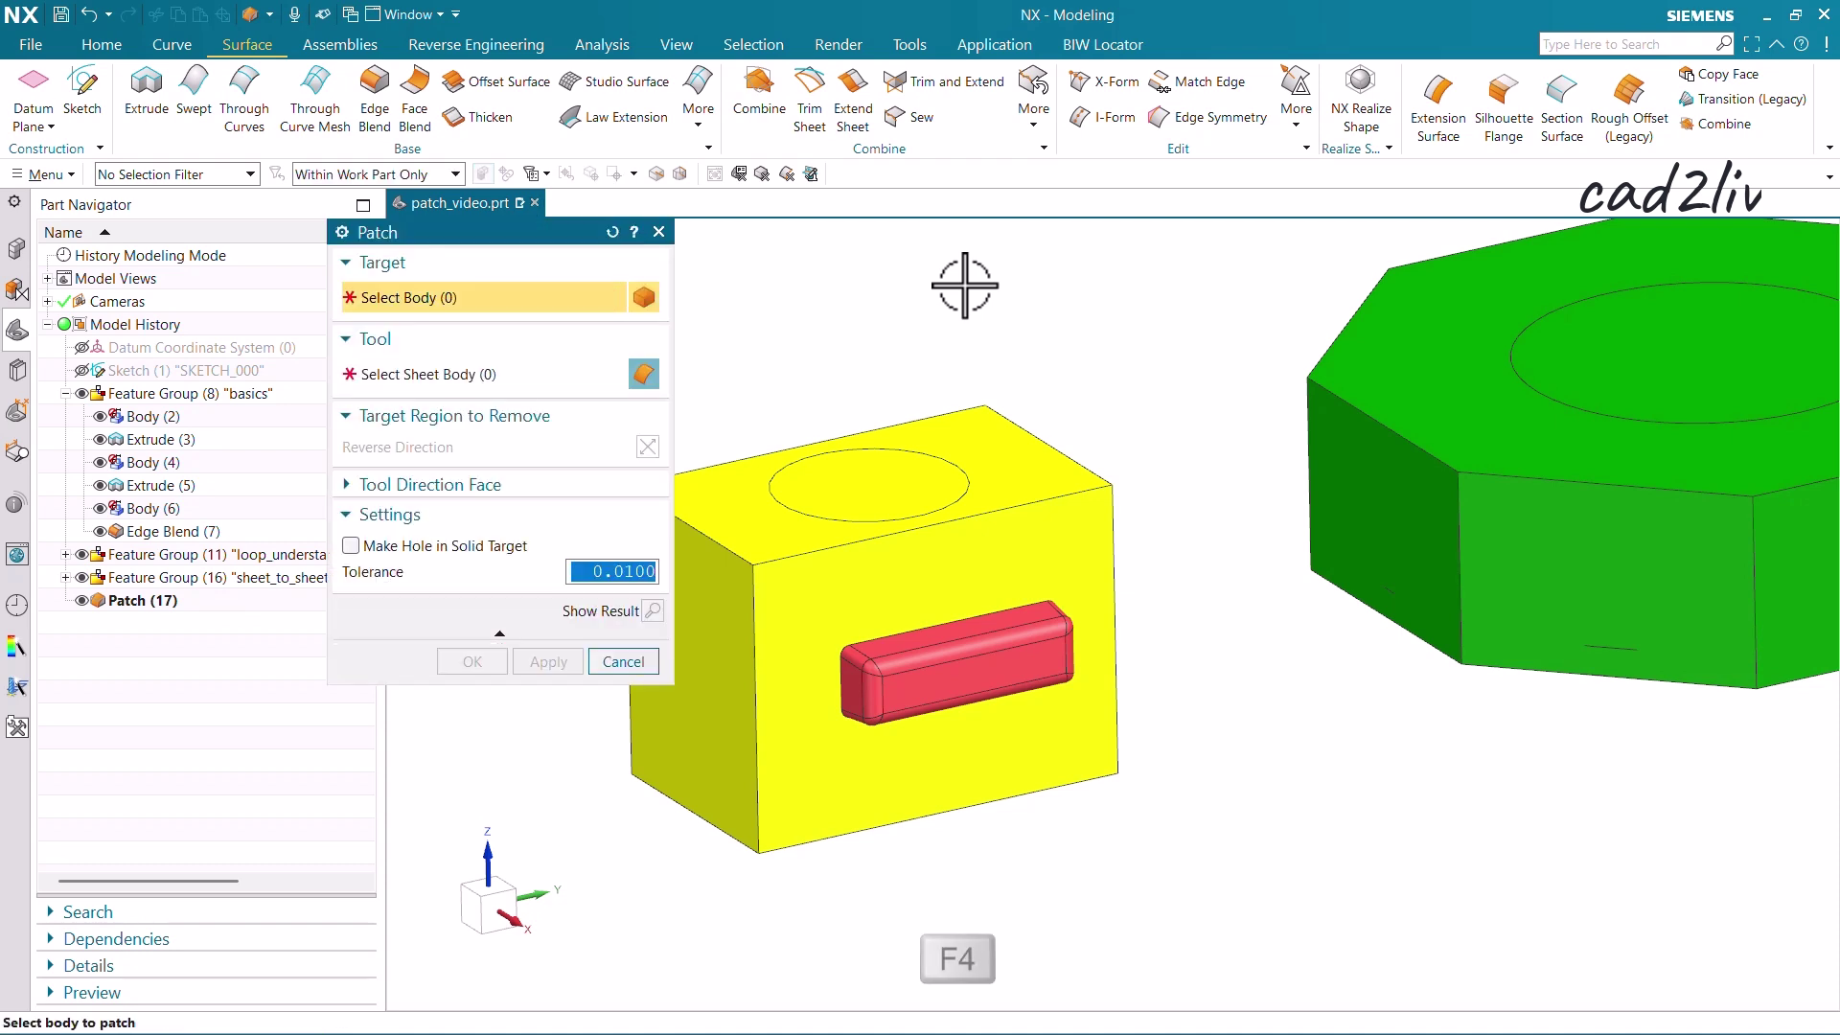
left_click(973, 443)
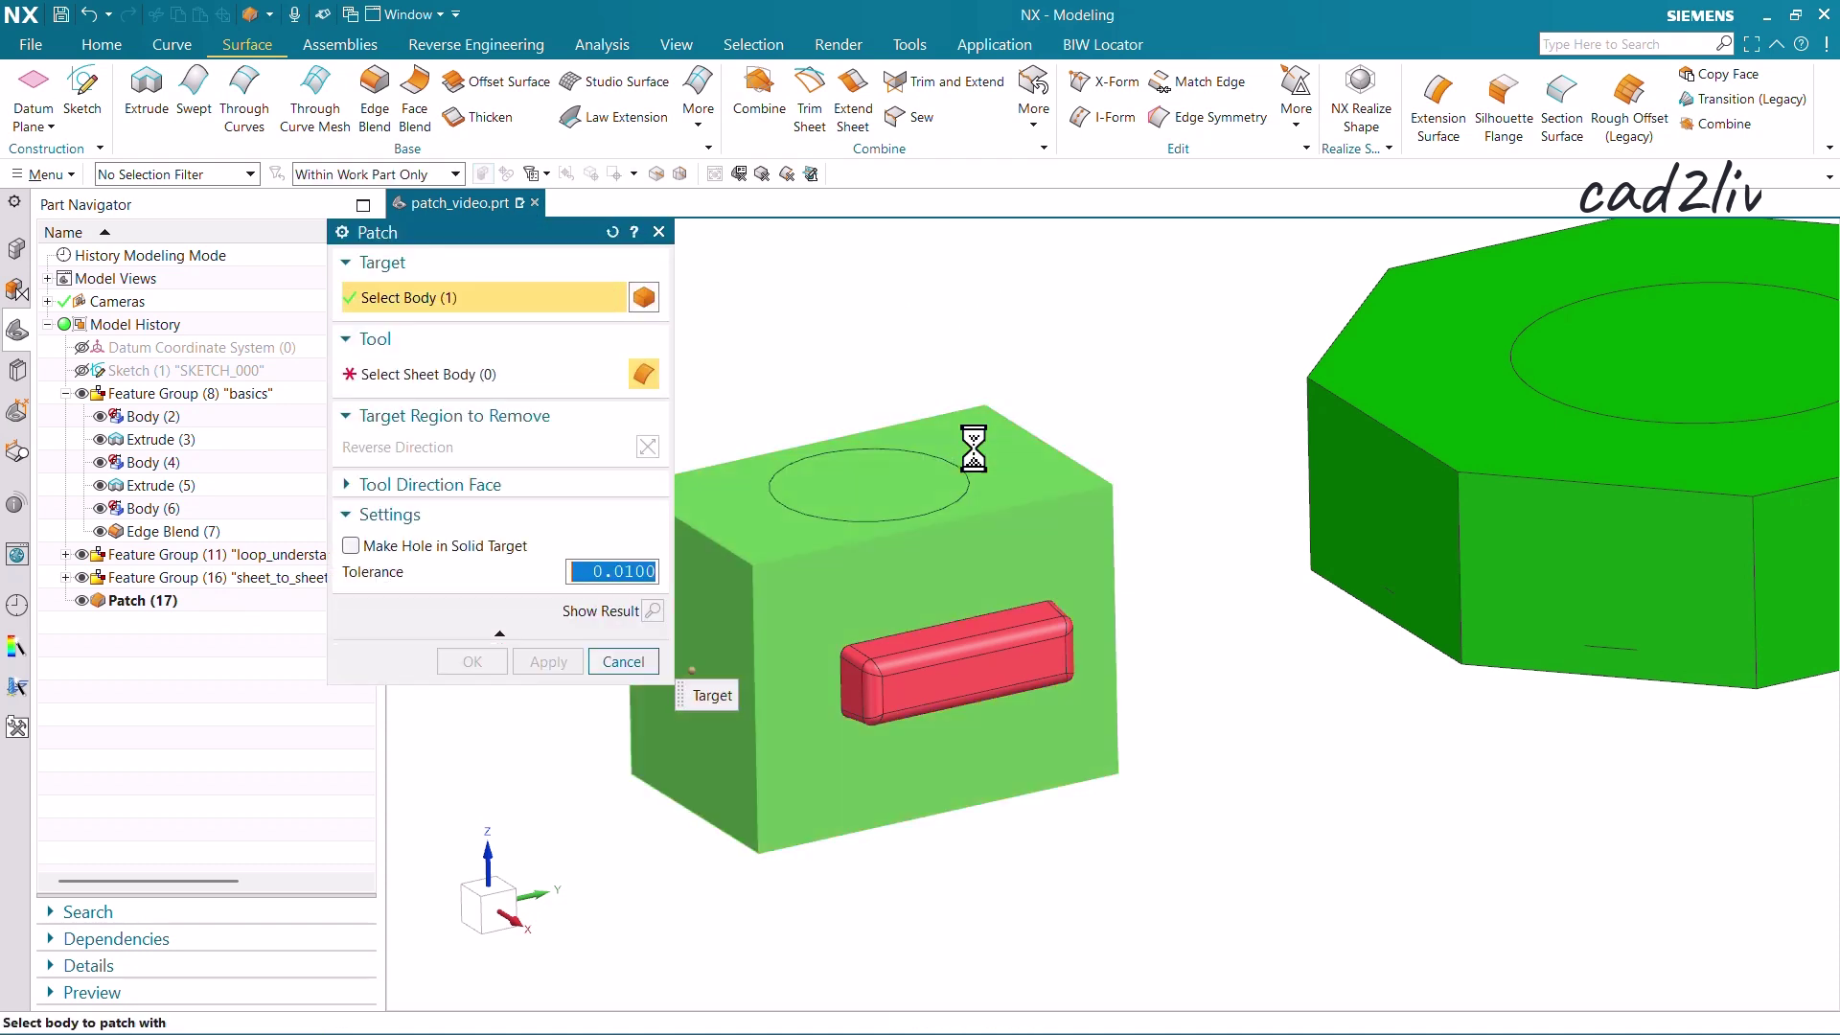
scroll(1102, 311, "down", 3)
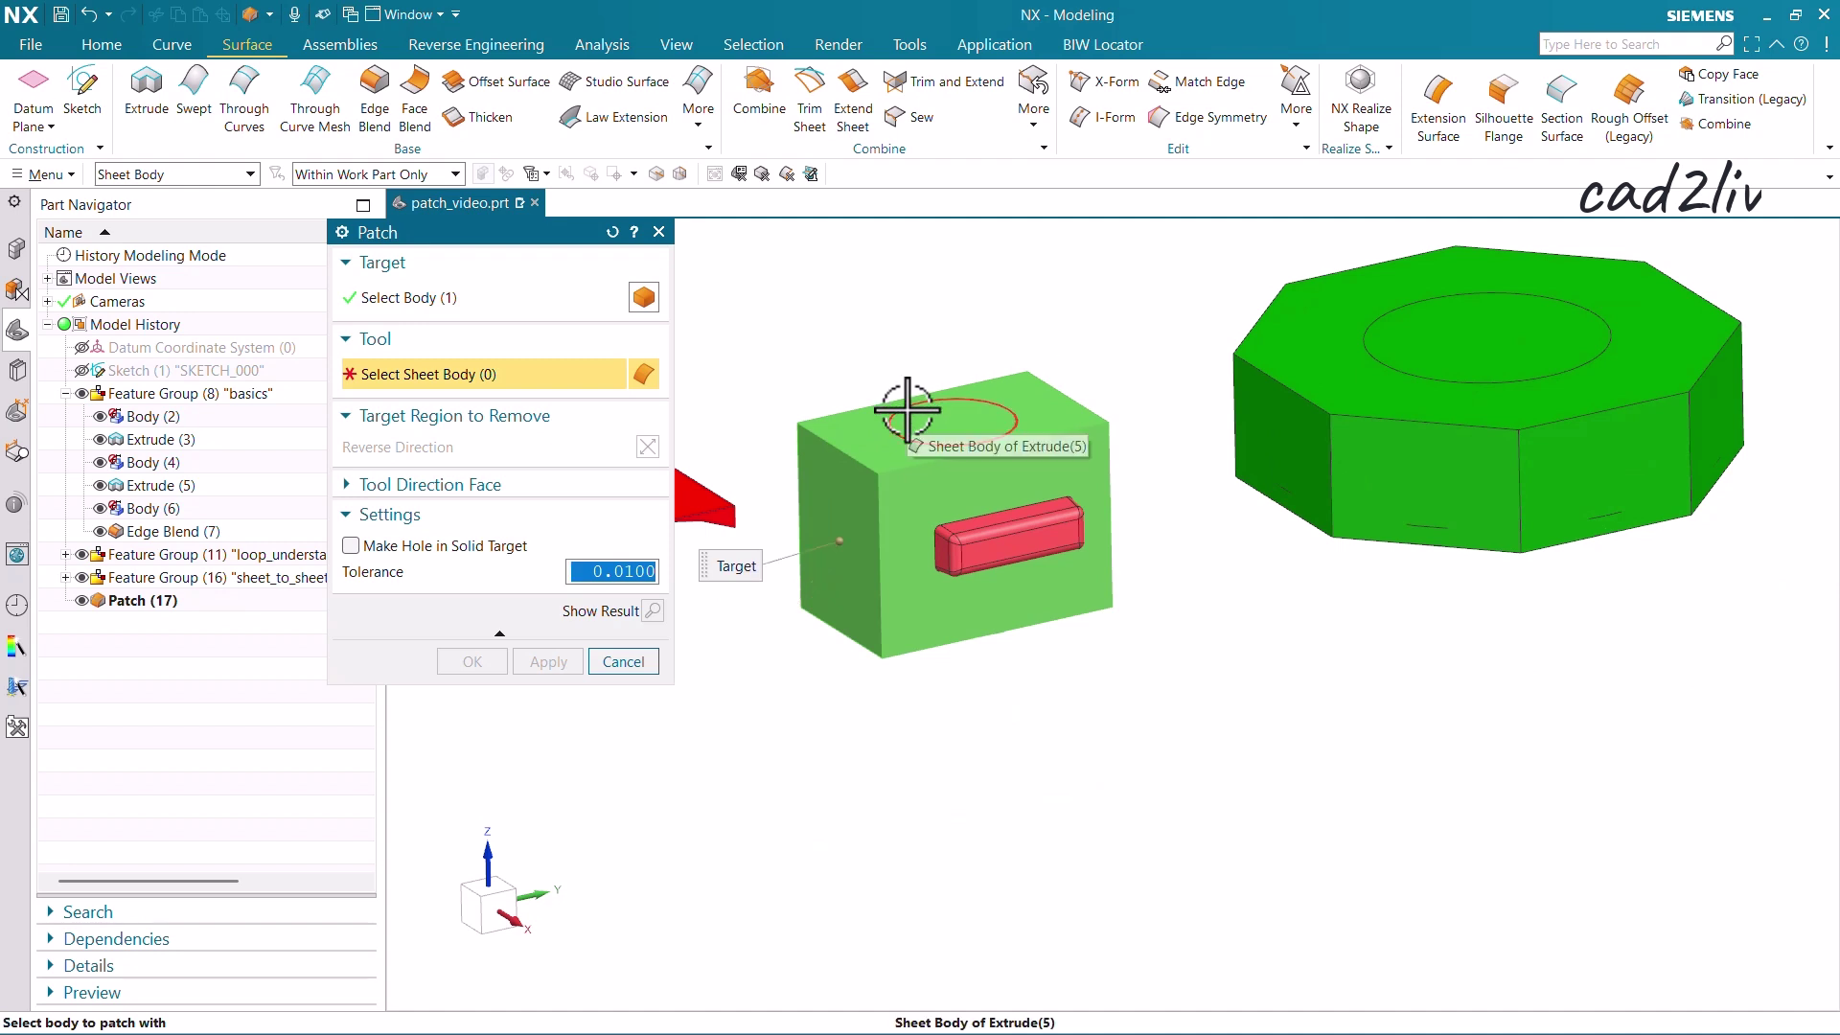
Step: Toggle the visibility of Body (4) to inspect the tapered tubular sheet inside it, and select that sheet as the patch tool
left_click(99, 462)
scroll(917, 479, "up", 3)
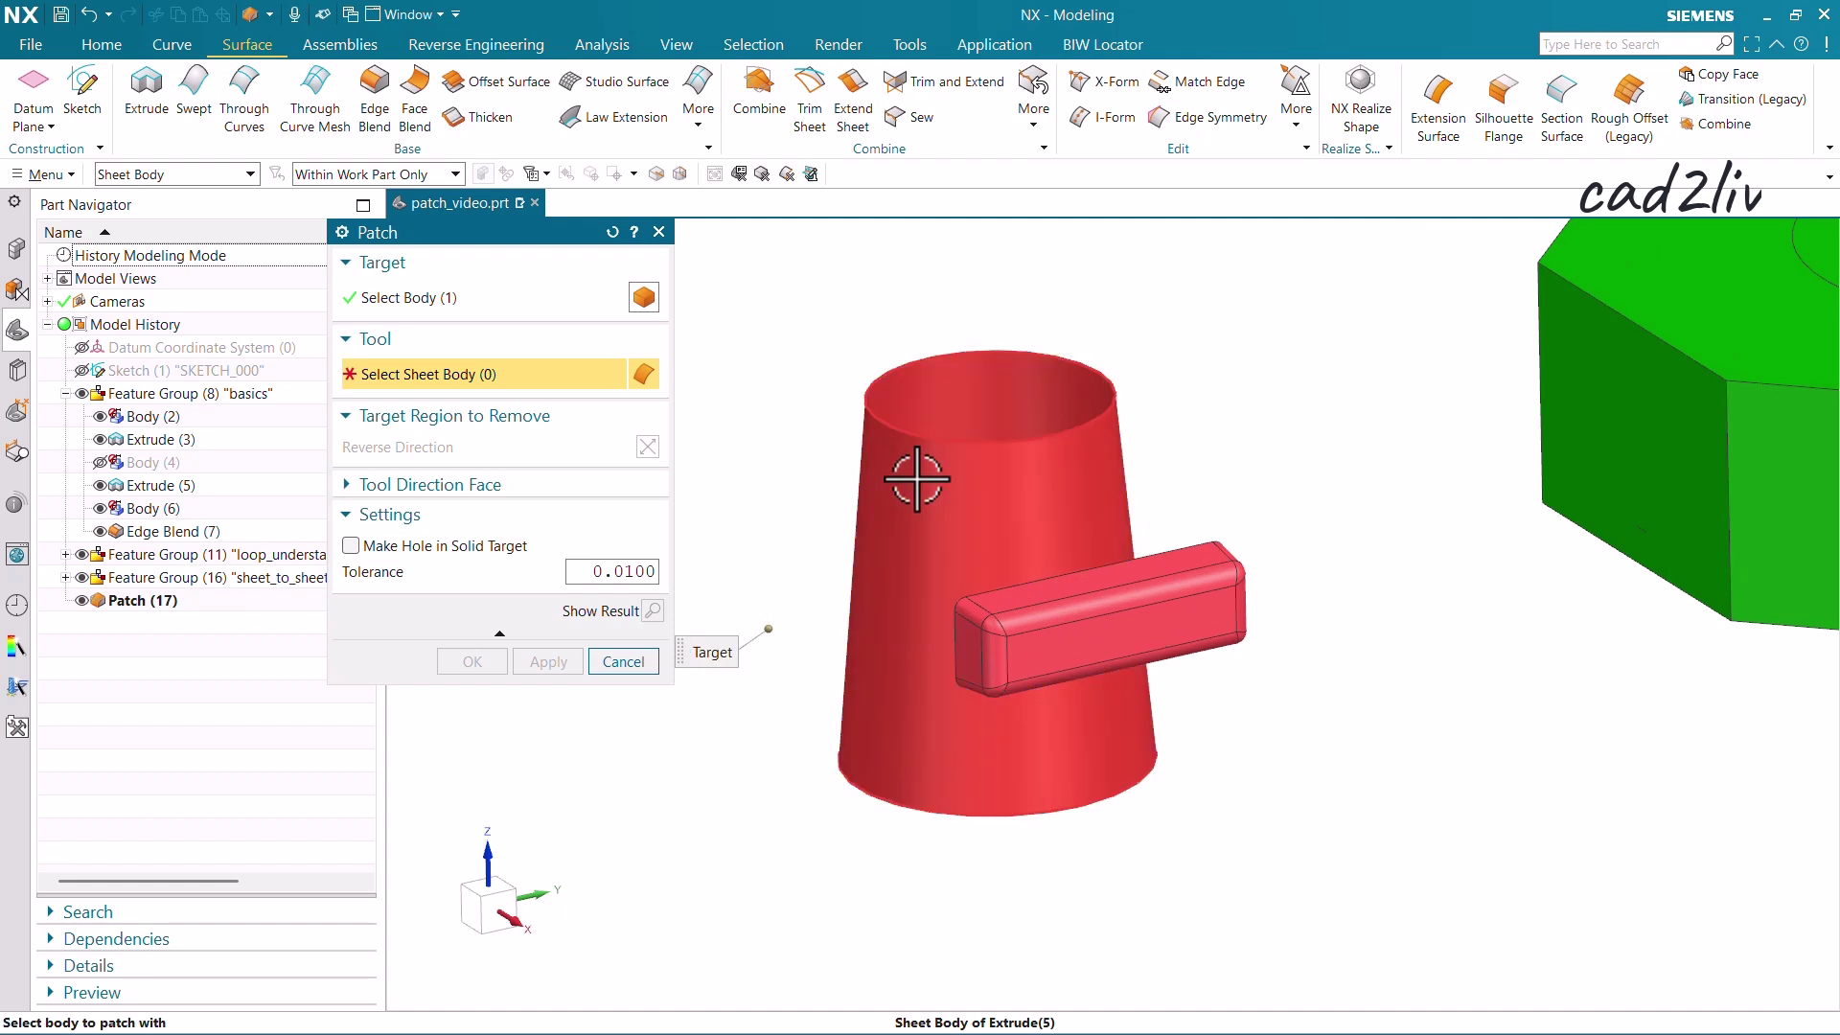
mouse_move(911, 462)
middle_mouse_down()
mouse_move(934, 532)
mouse_move(921, 487)
mouse_move(893, 476)
middle_mouse_up()
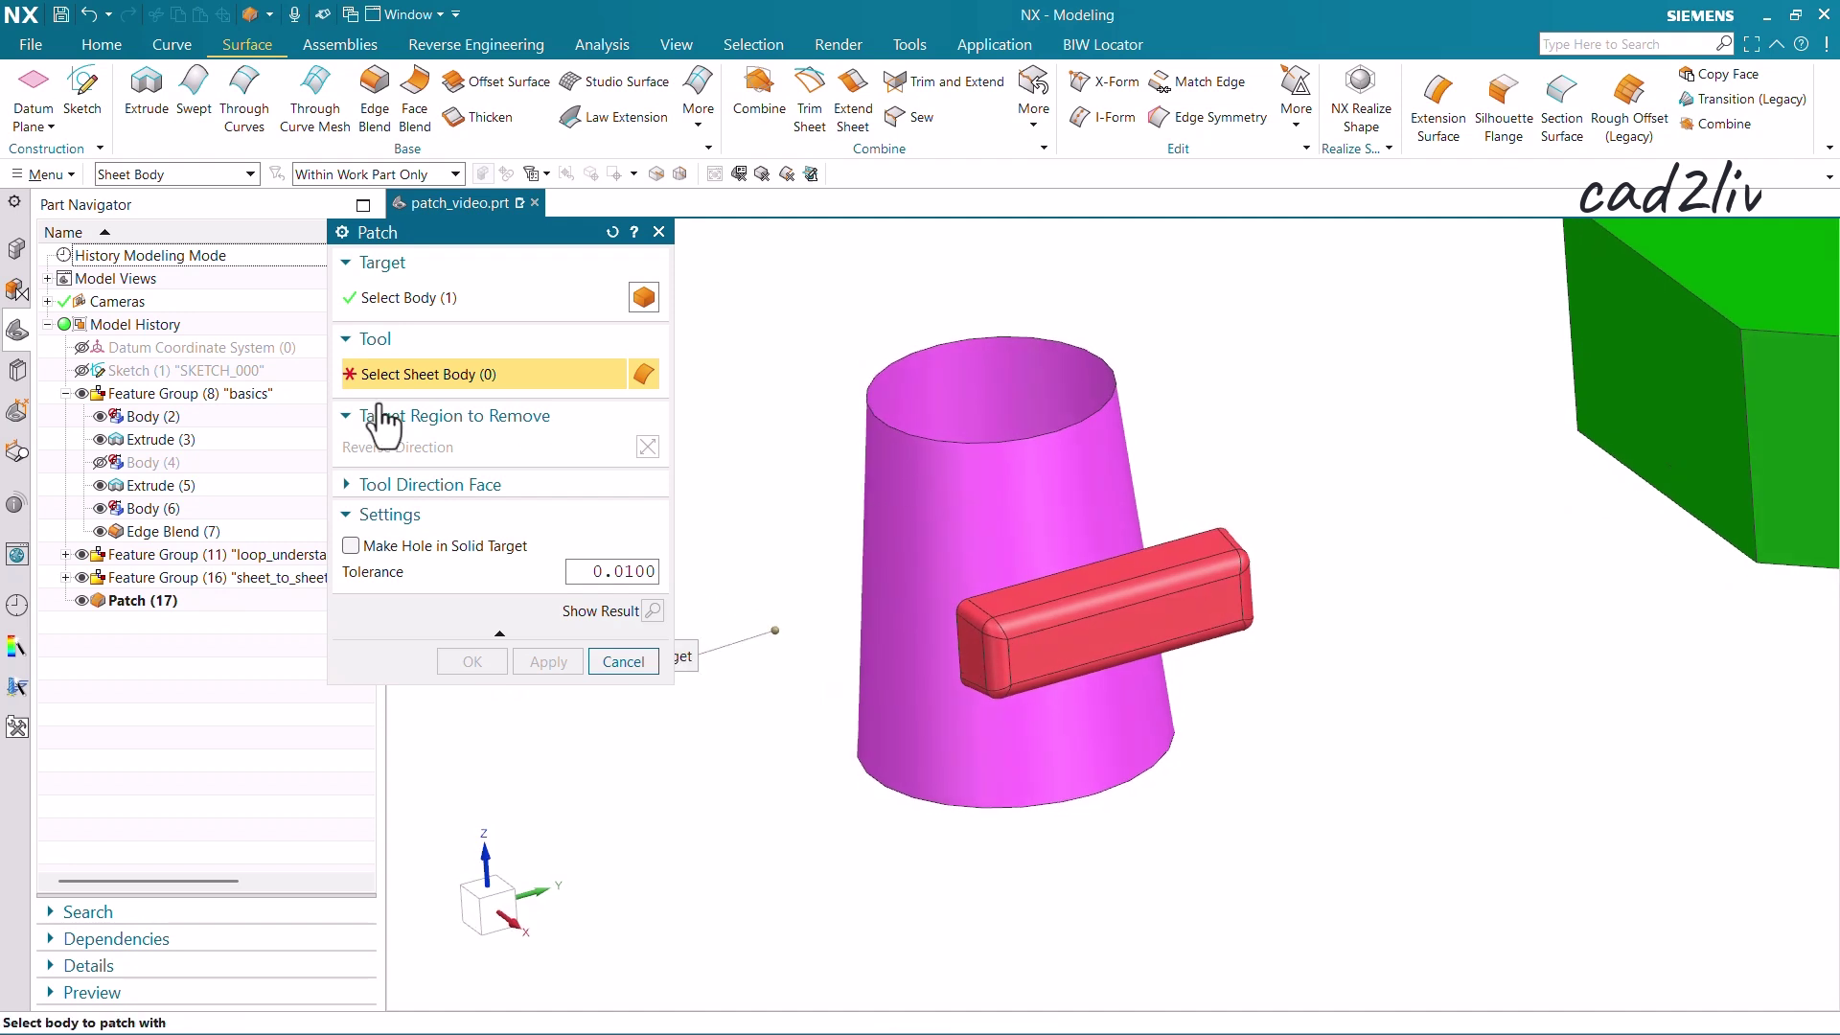
left_click(99, 462)
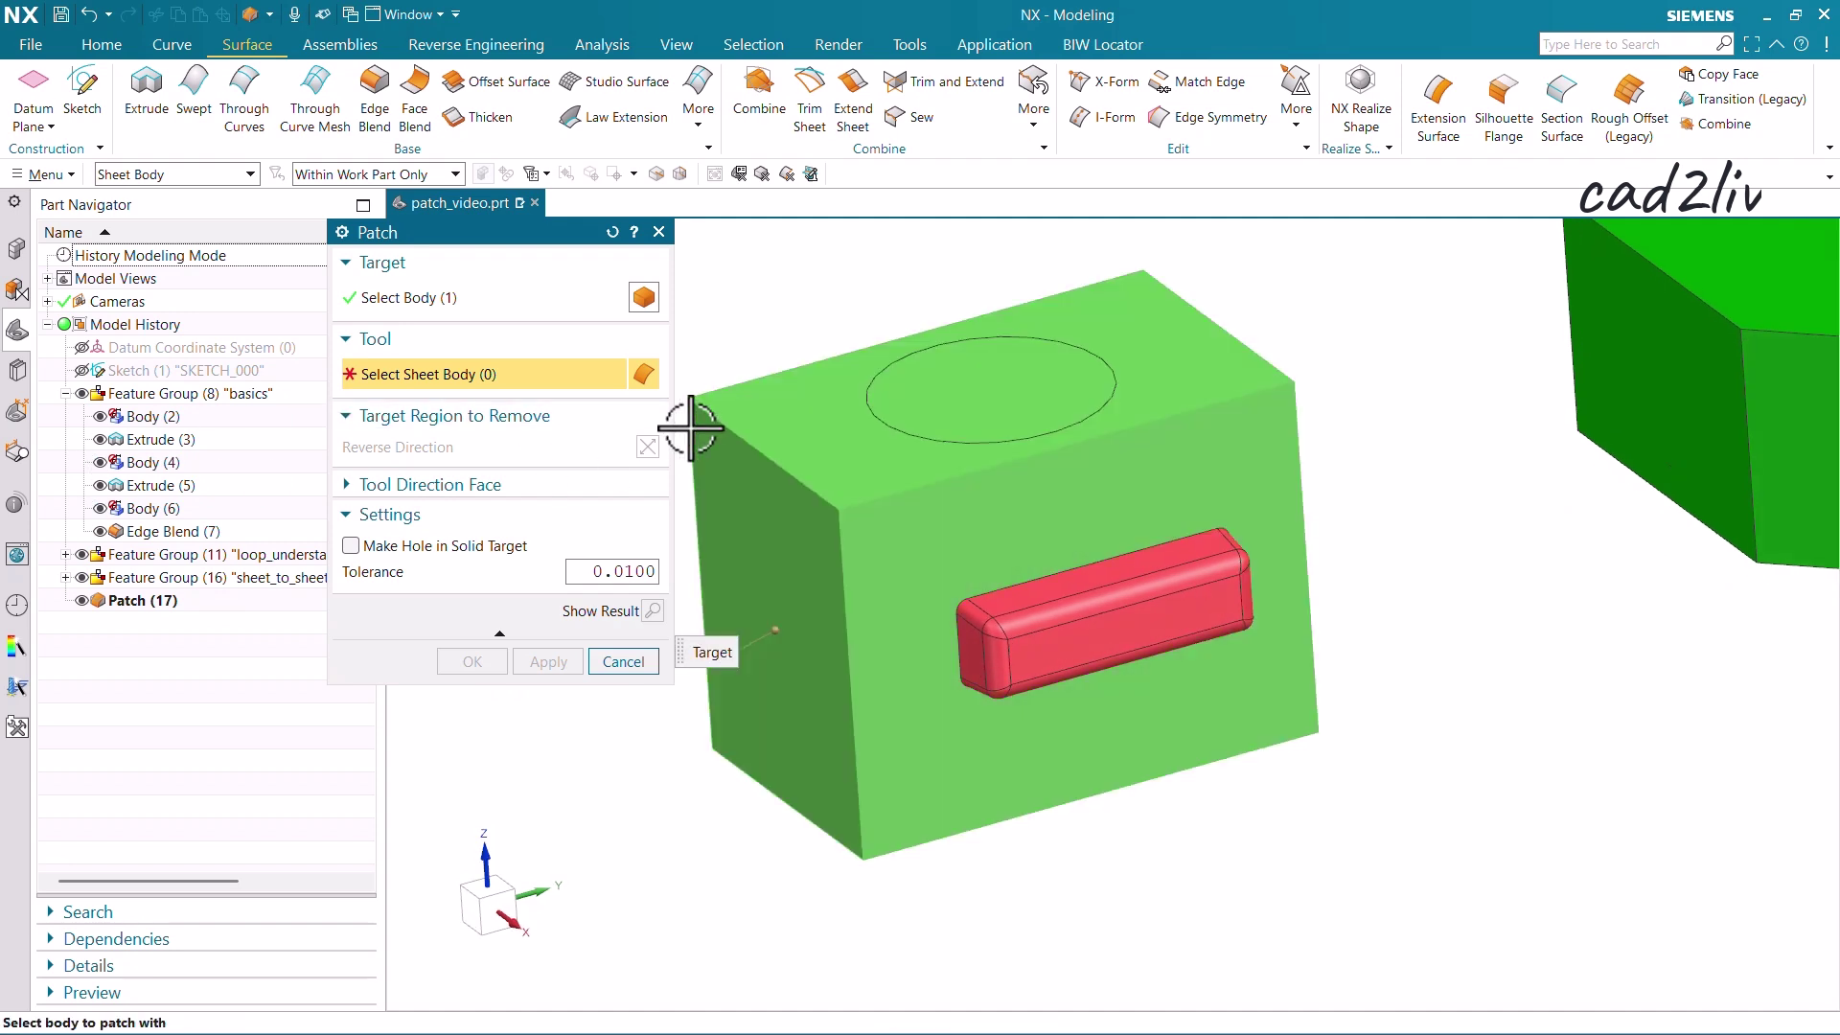
left_click(907, 434)
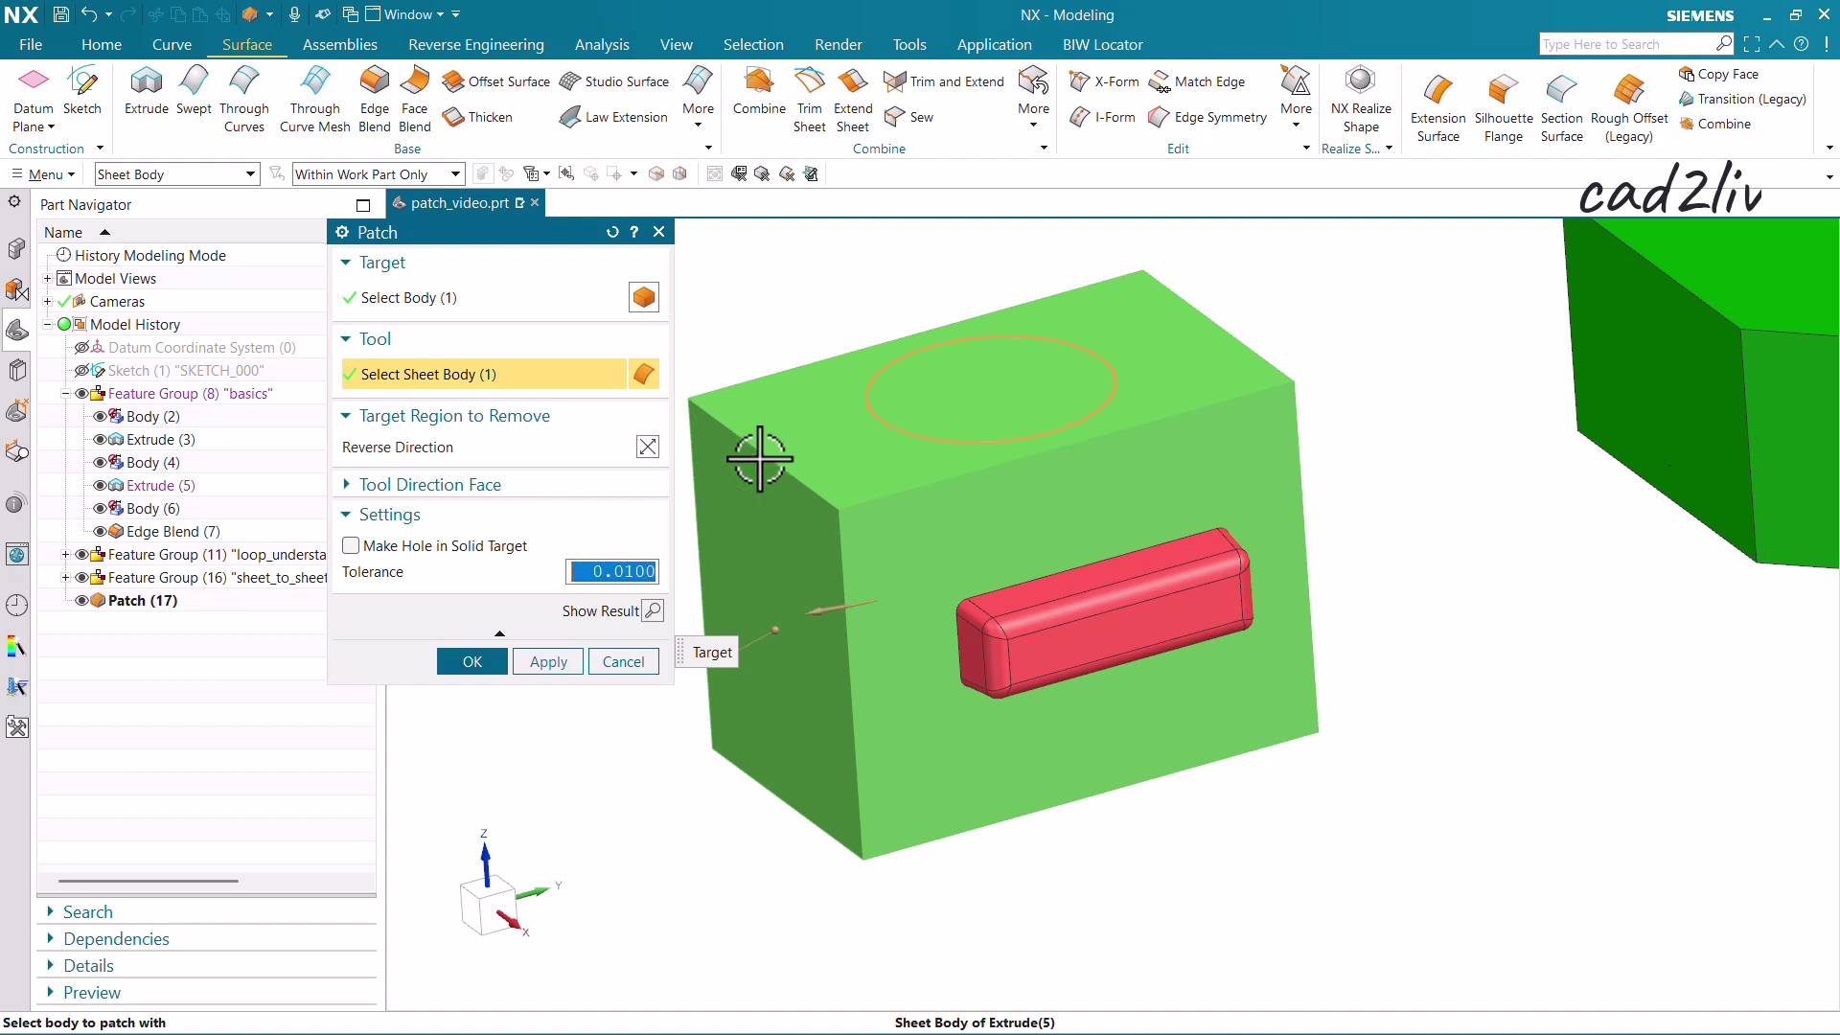
Step: Enable Make Hole in Solid Target, preview the result, and create the patch that cuts the tubular sheet's opening through the yellow block
left_click(433, 547)
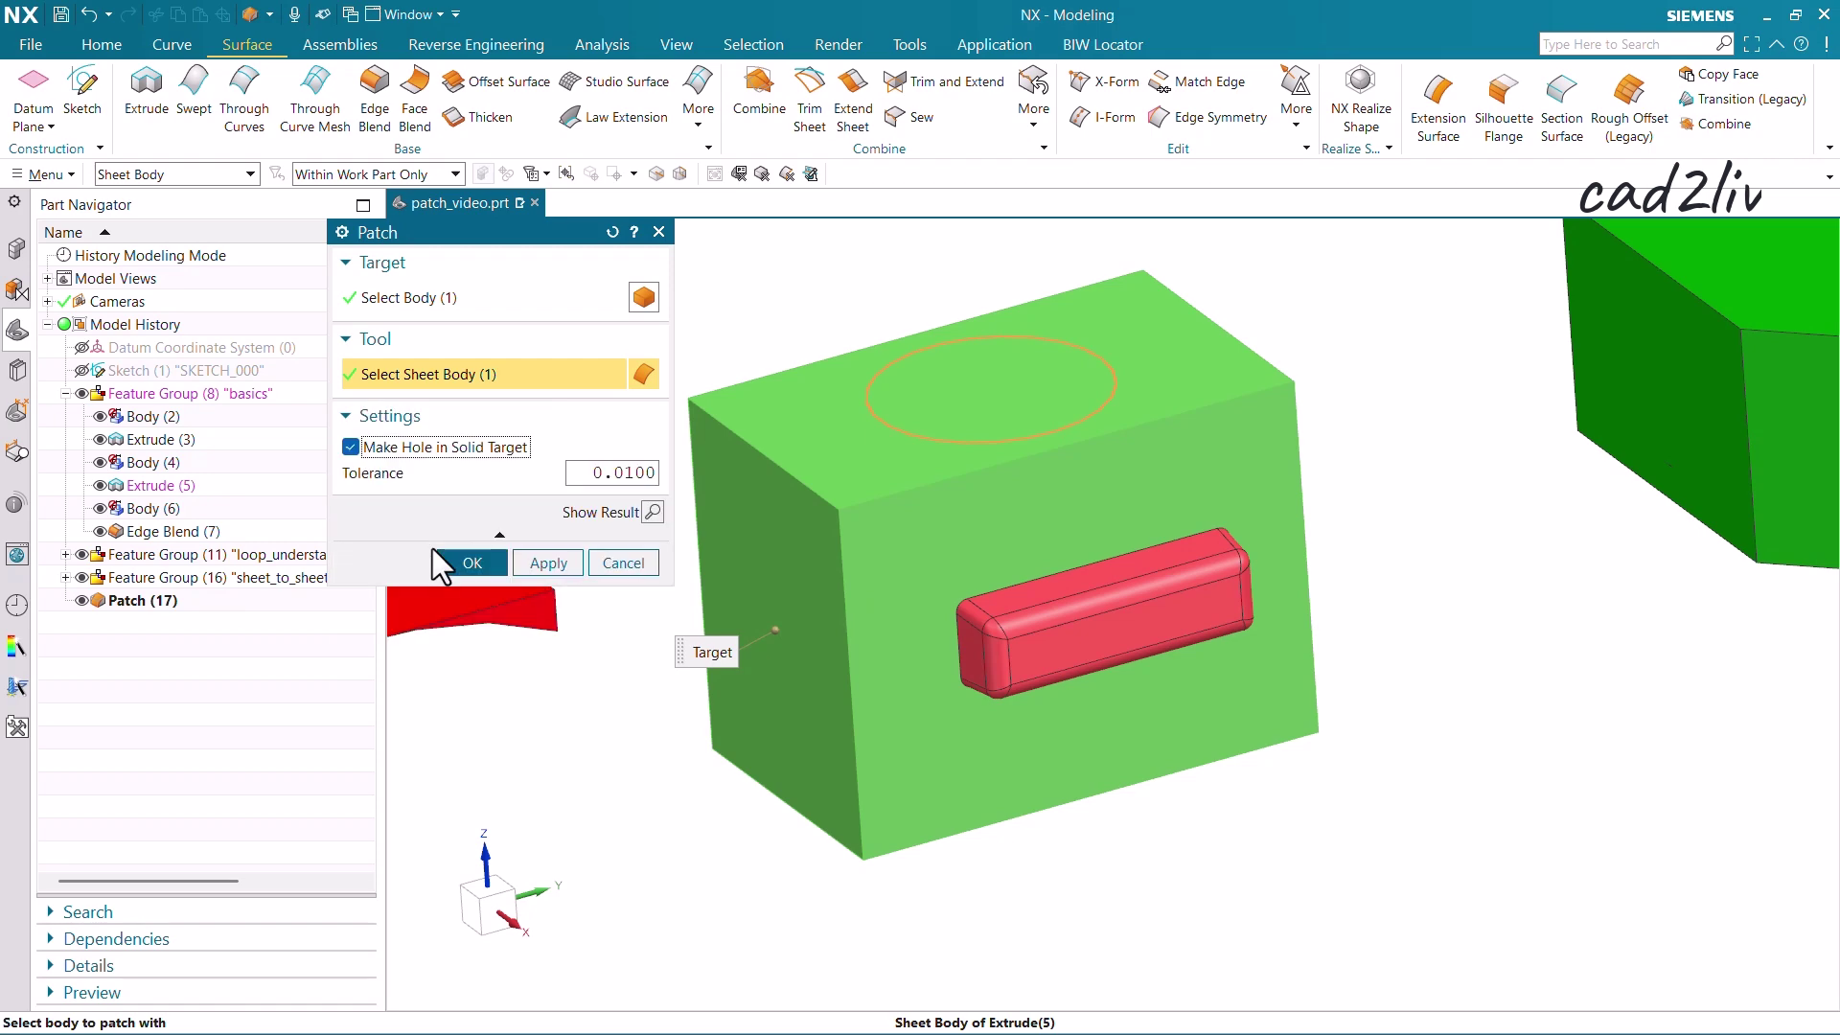
left_click(653, 511)
middle_click_drag(924, 503, 718, 460)
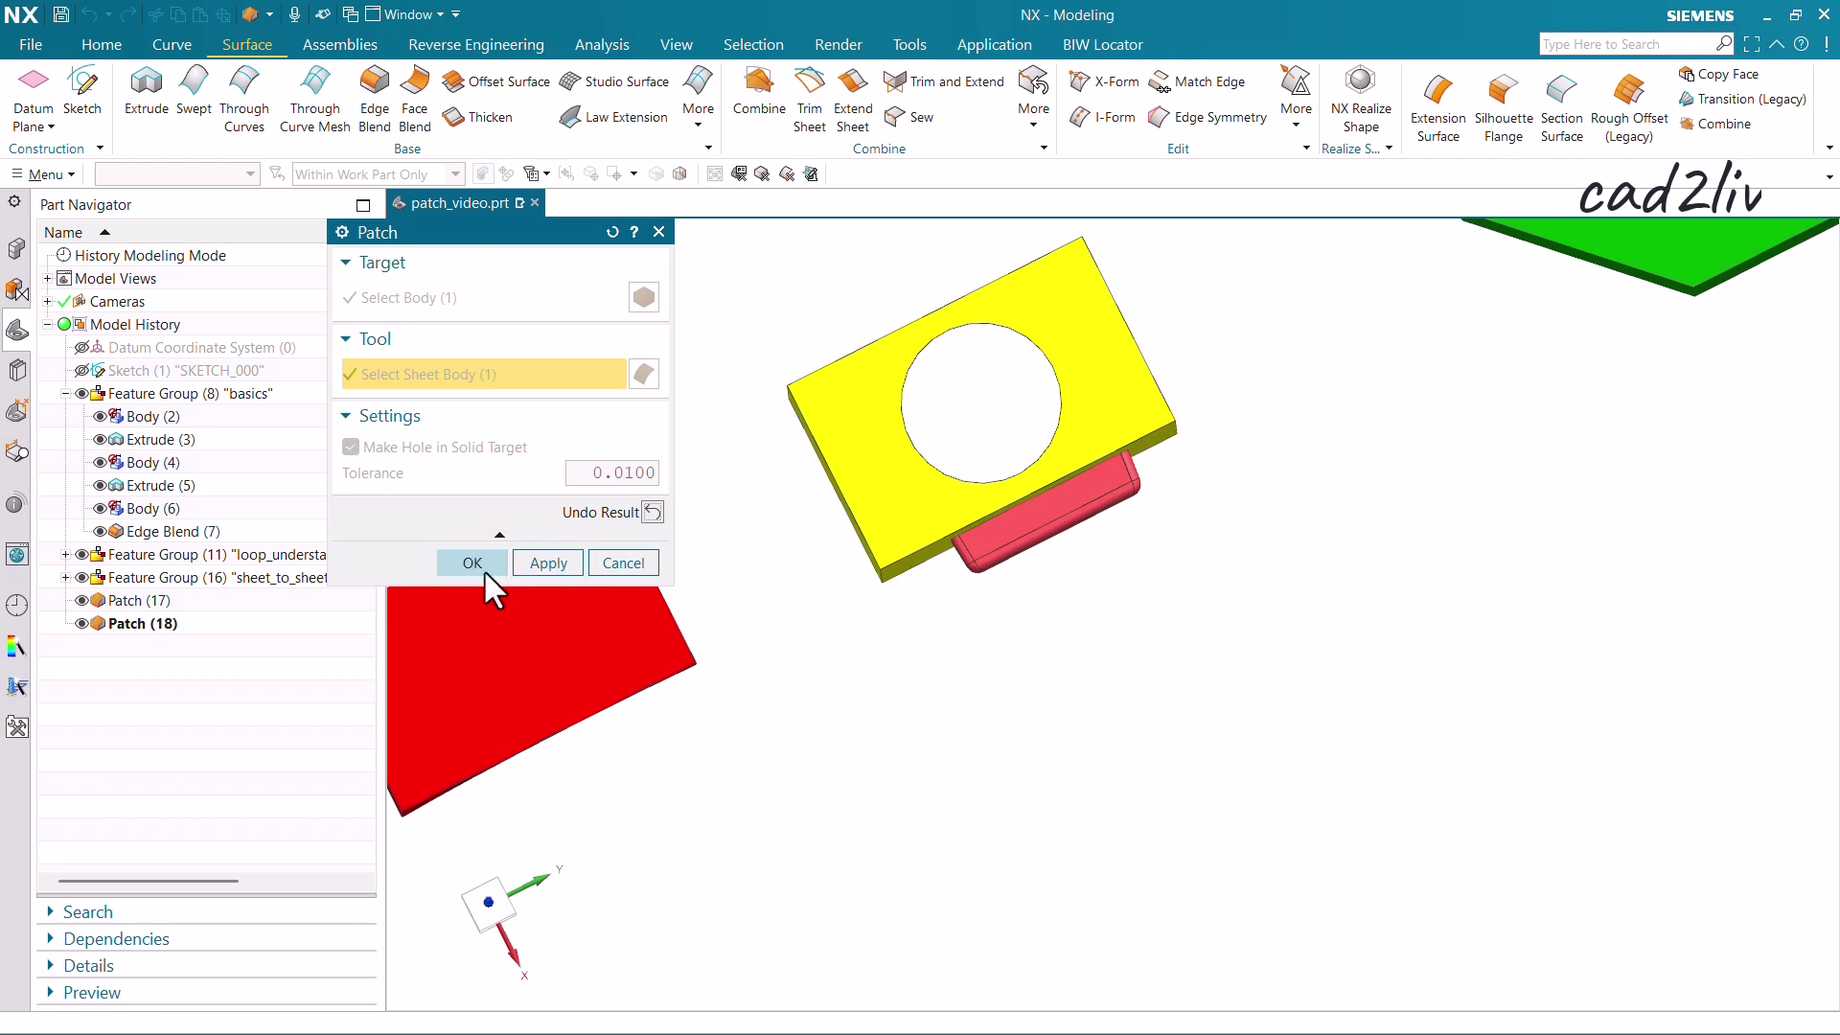
left_click(474, 563)
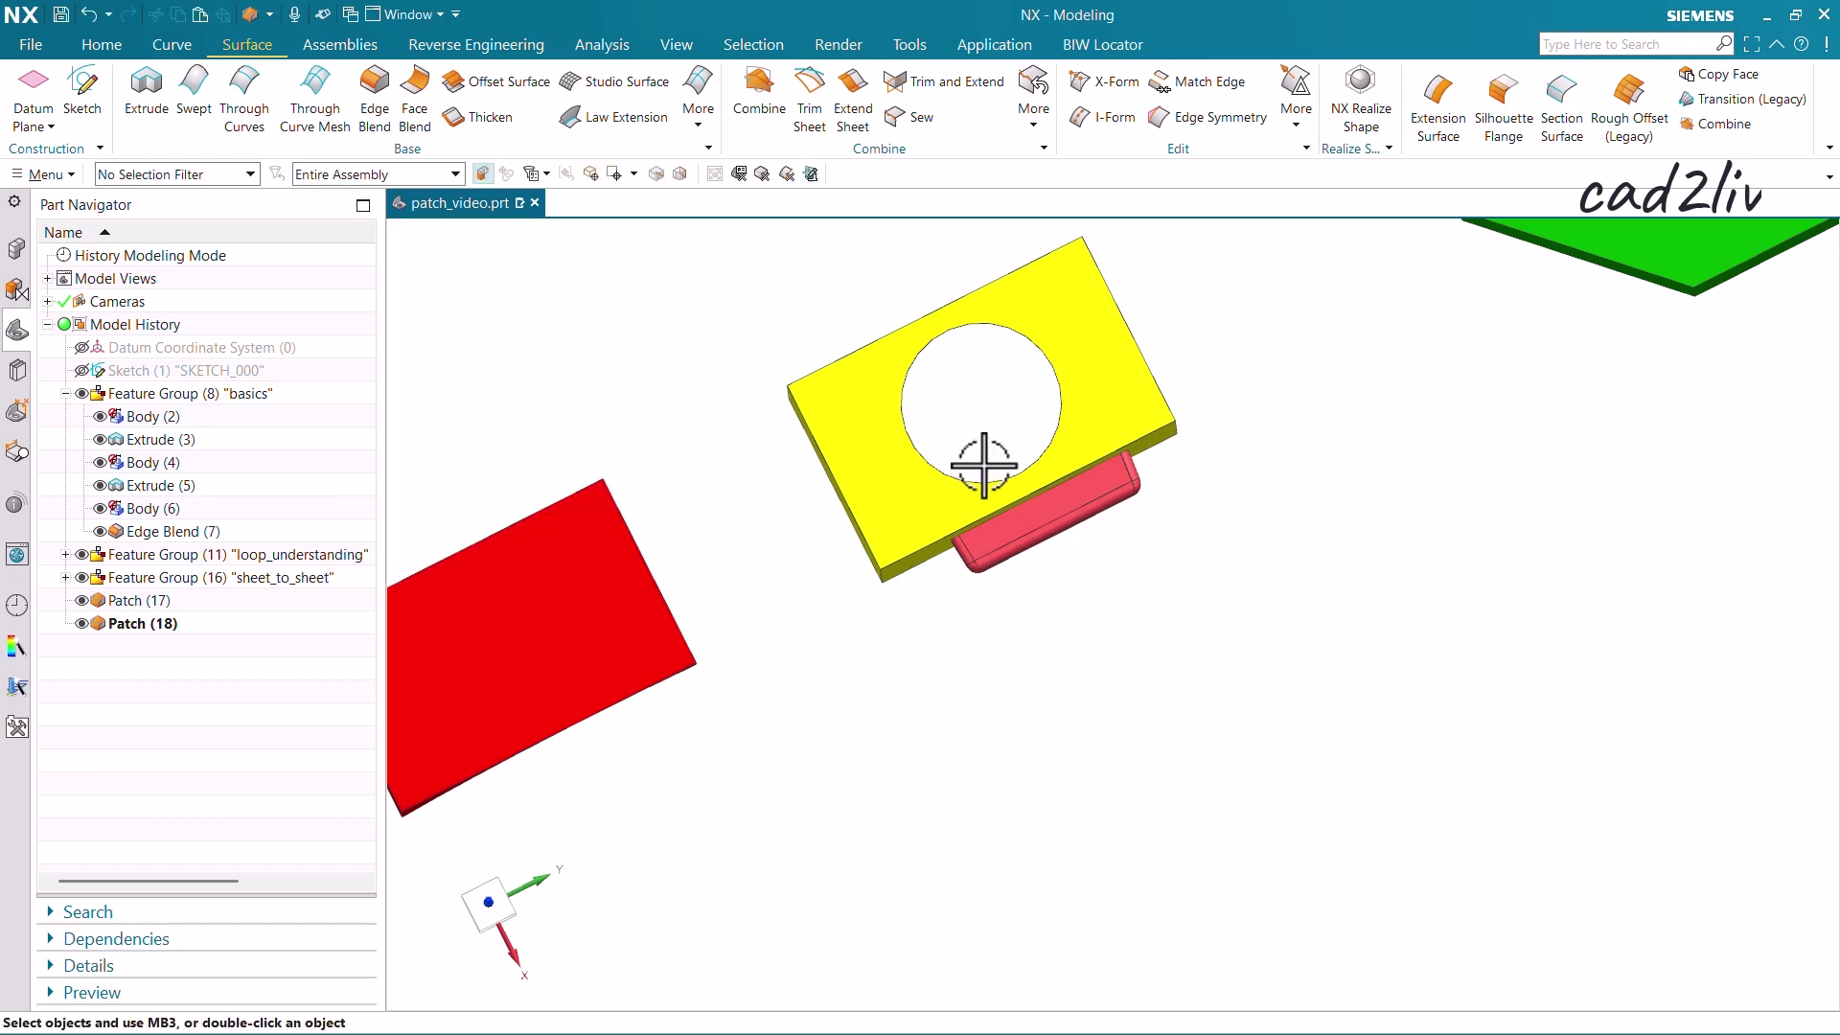
Step: Examine the hole wall through the yellow block from straight above and return to the whole-model view
key("F8")
scroll(1040, 288, "up", 2)
middle_click_drag(1032, 314, 1025, 77)
key("ctrl+f")
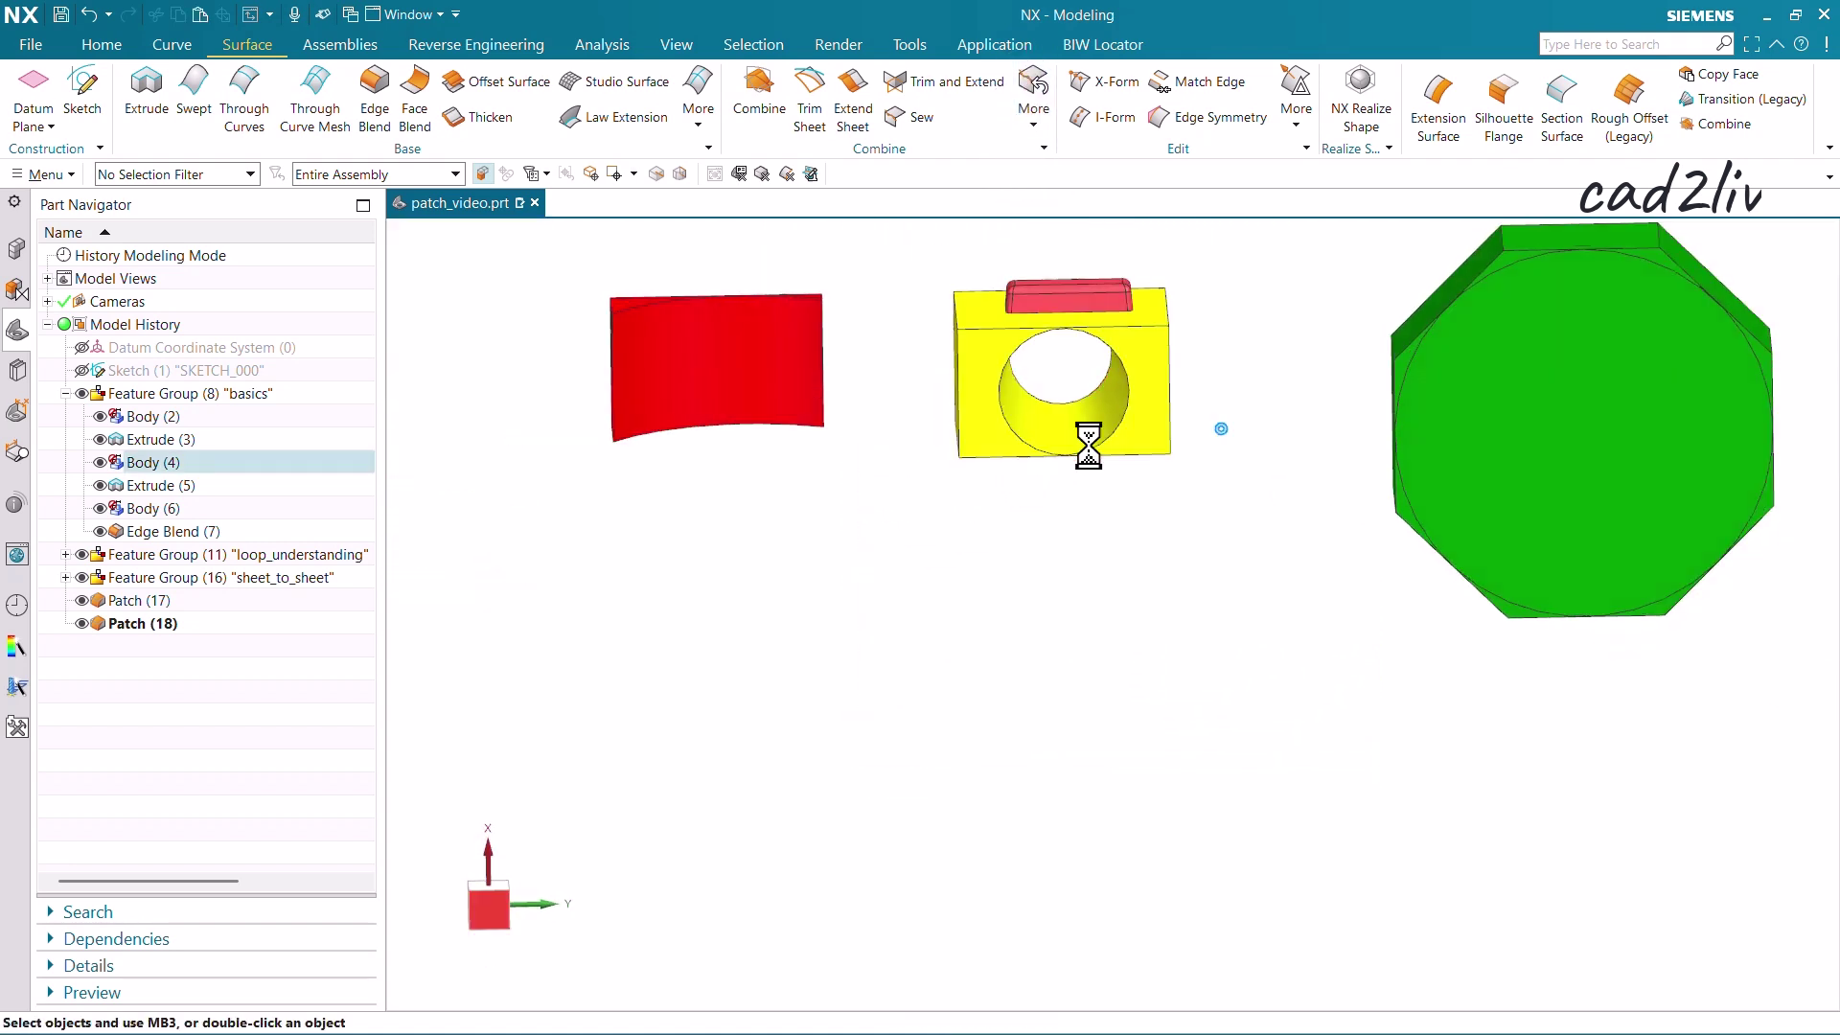
scroll(1098, 331, "up", 5)
scroll(1016, 321, "up", 1)
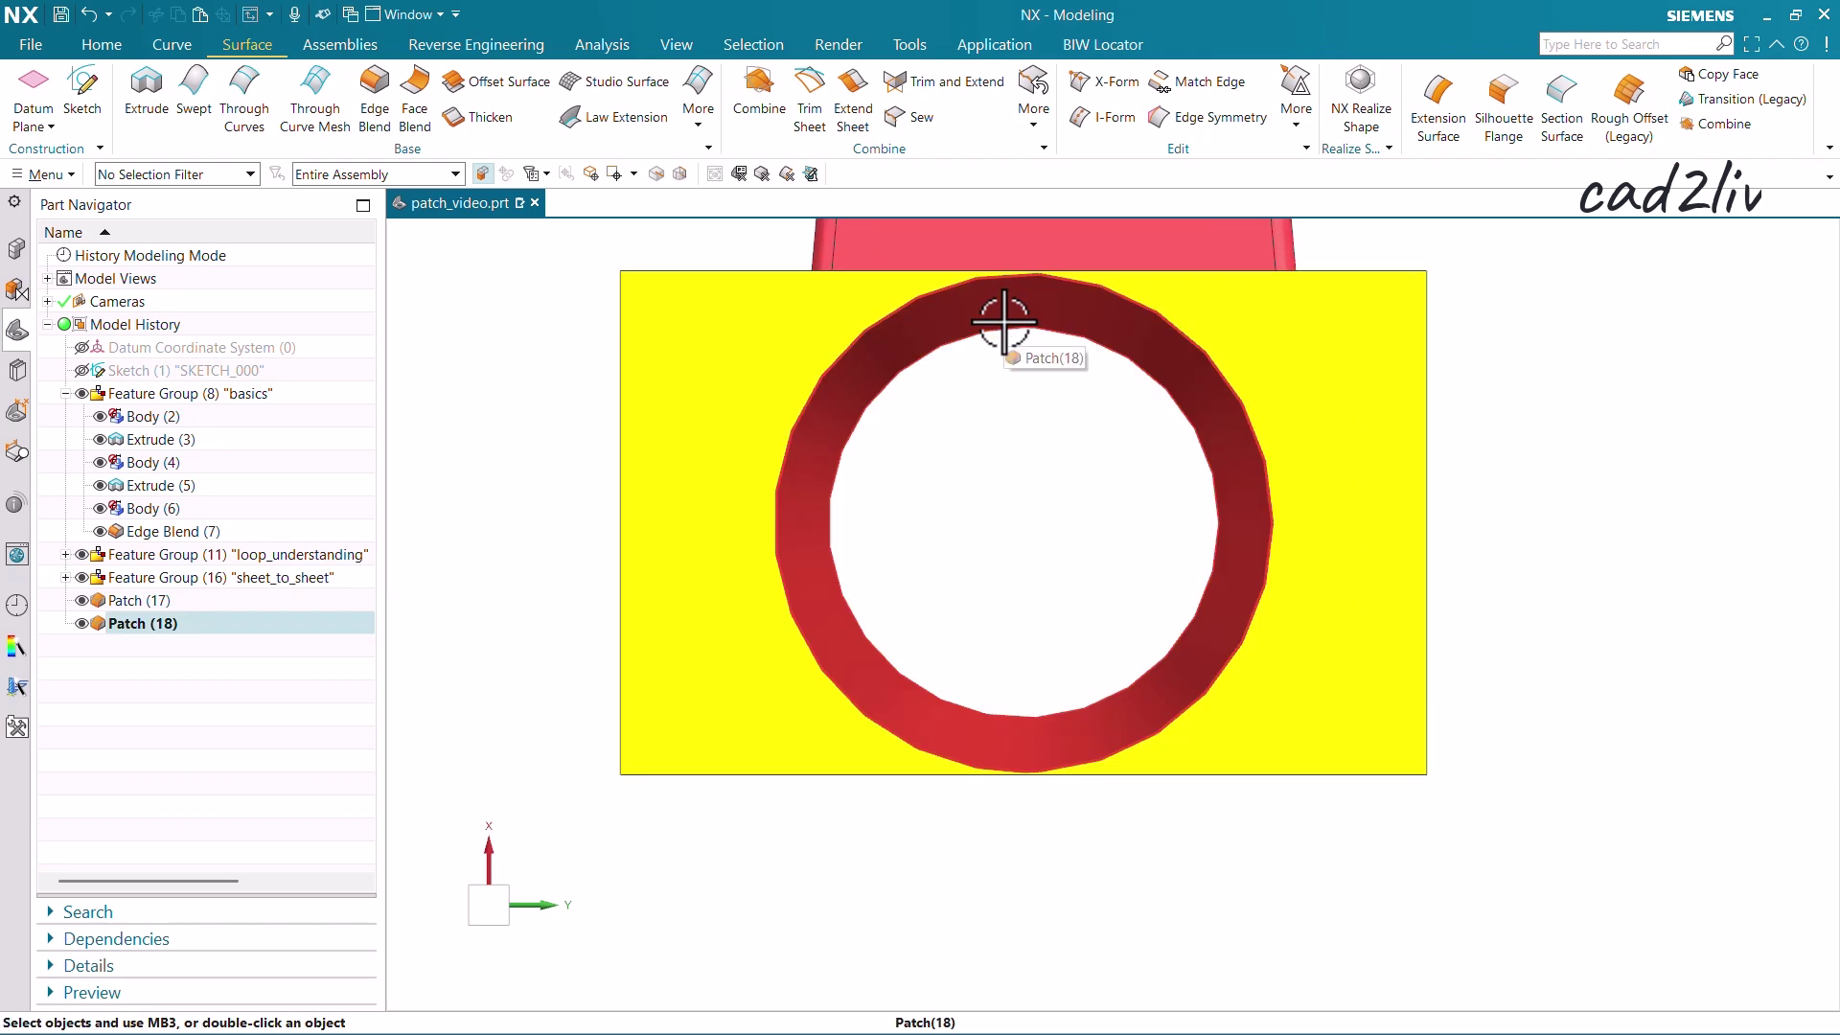
key("Home")
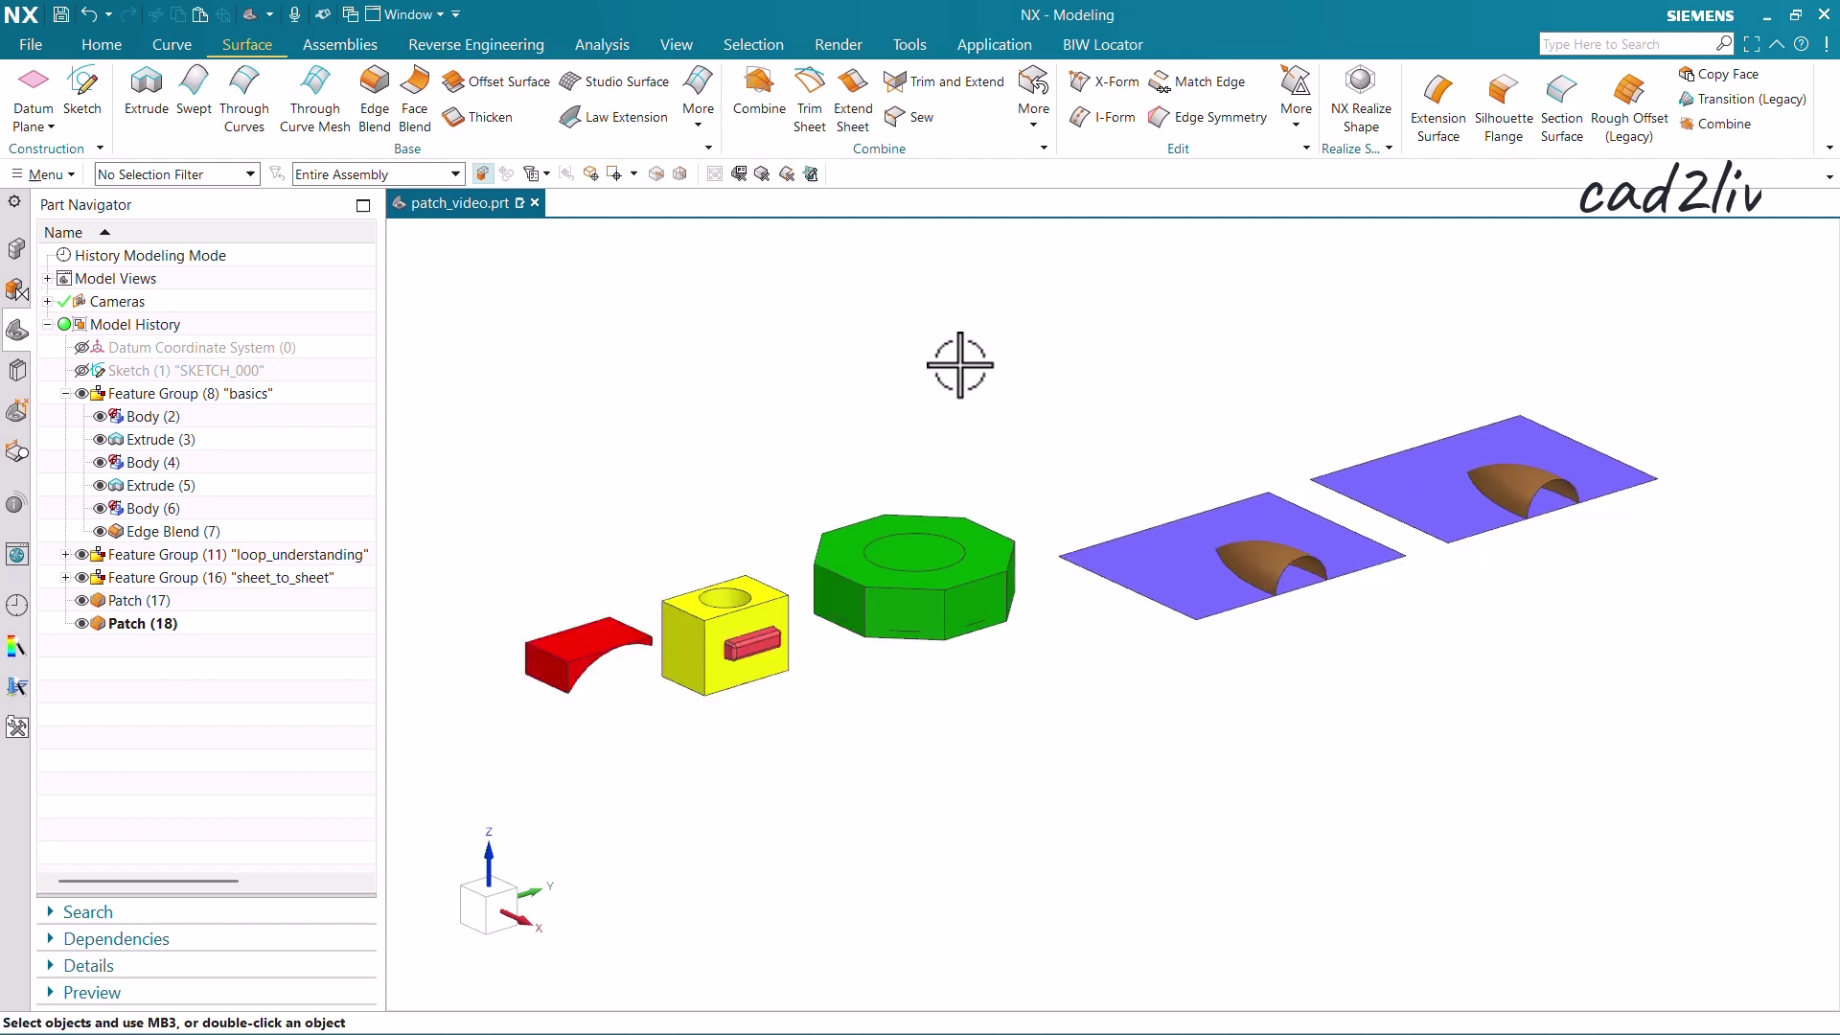
scroll(641, 618, "up", 2)
left_click(1024, 111)
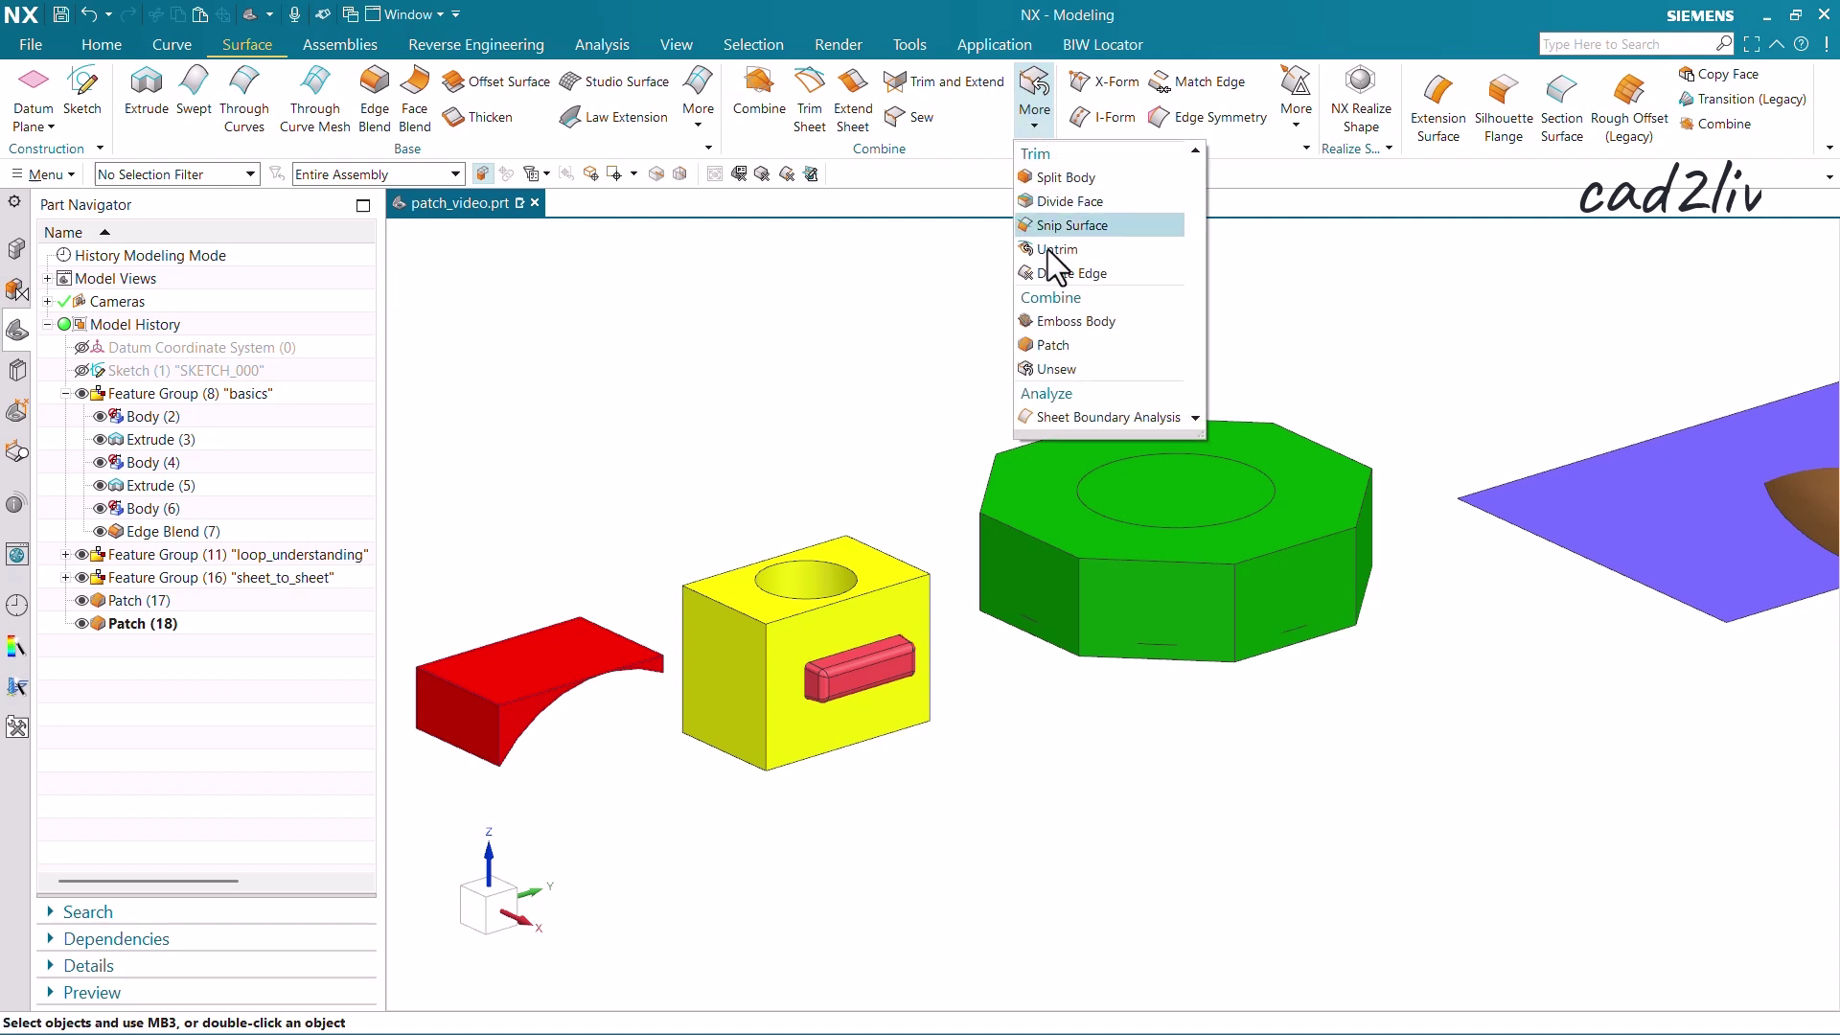
left_click(1054, 345)
scroll(1147, 497, "down", 2)
scroll(1096, 497, "up", 1)
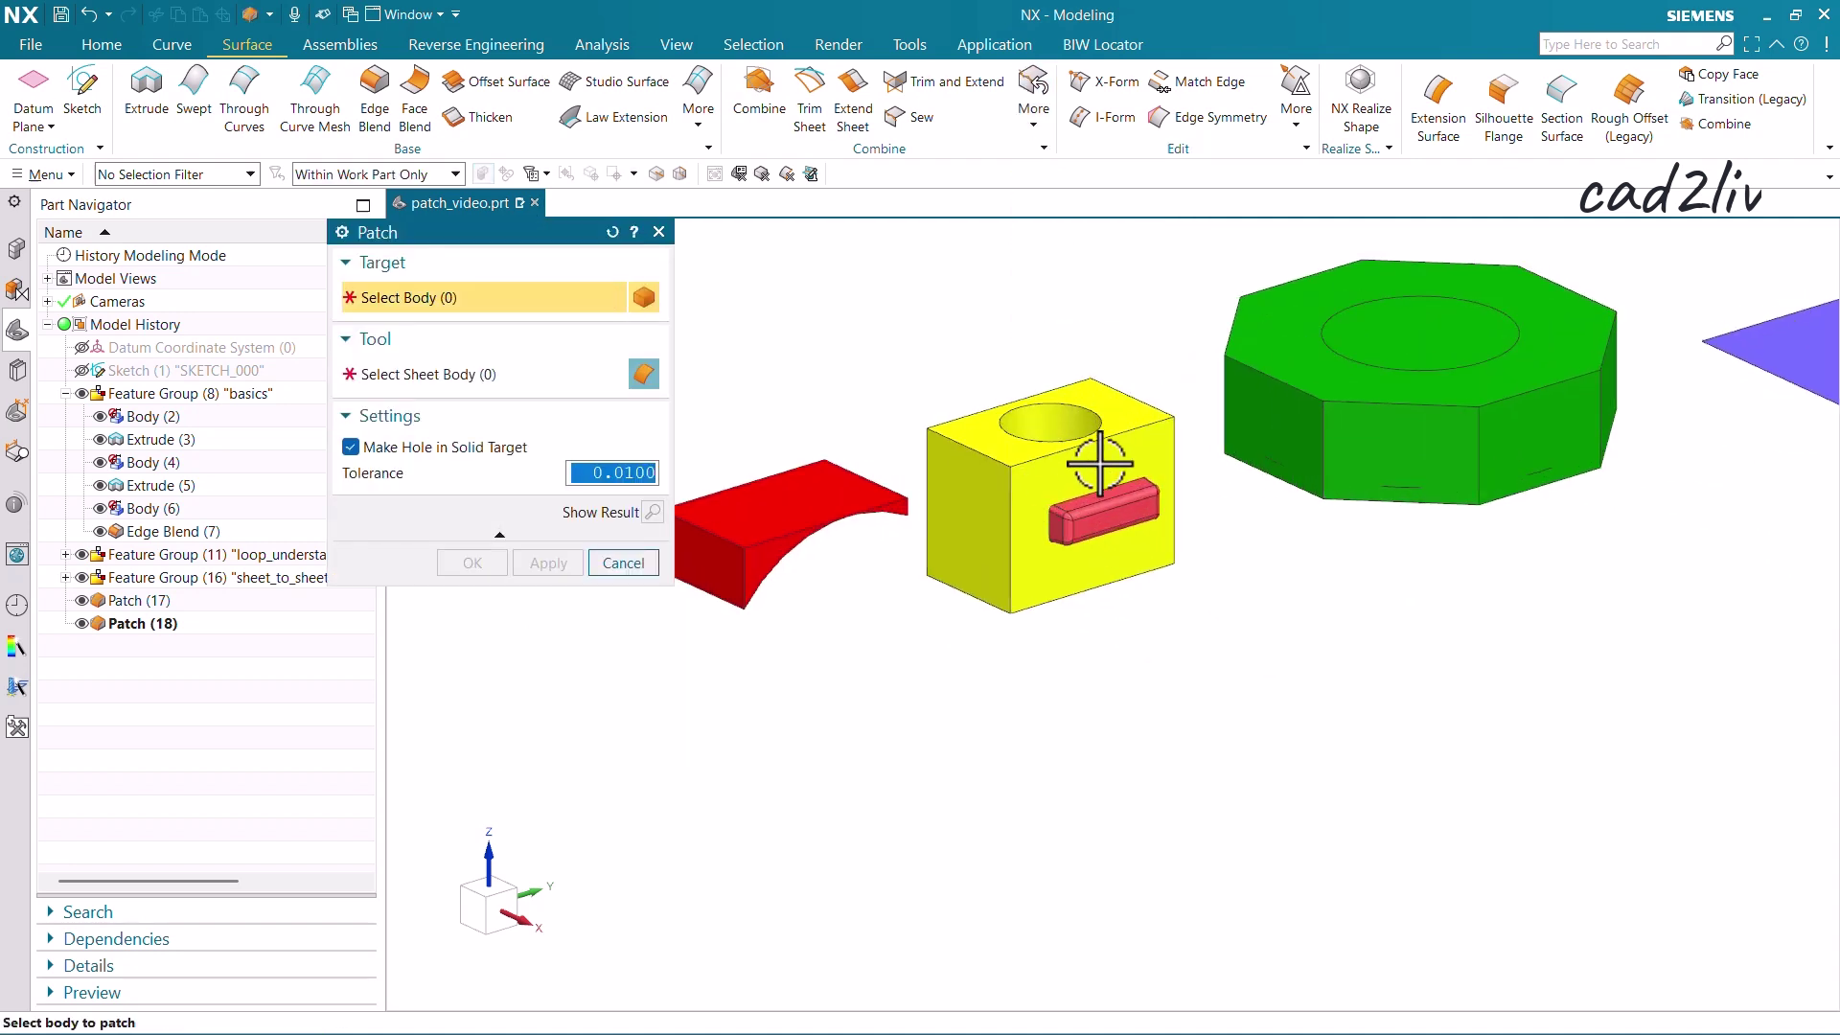
scroll(1096, 480, "up", 3)
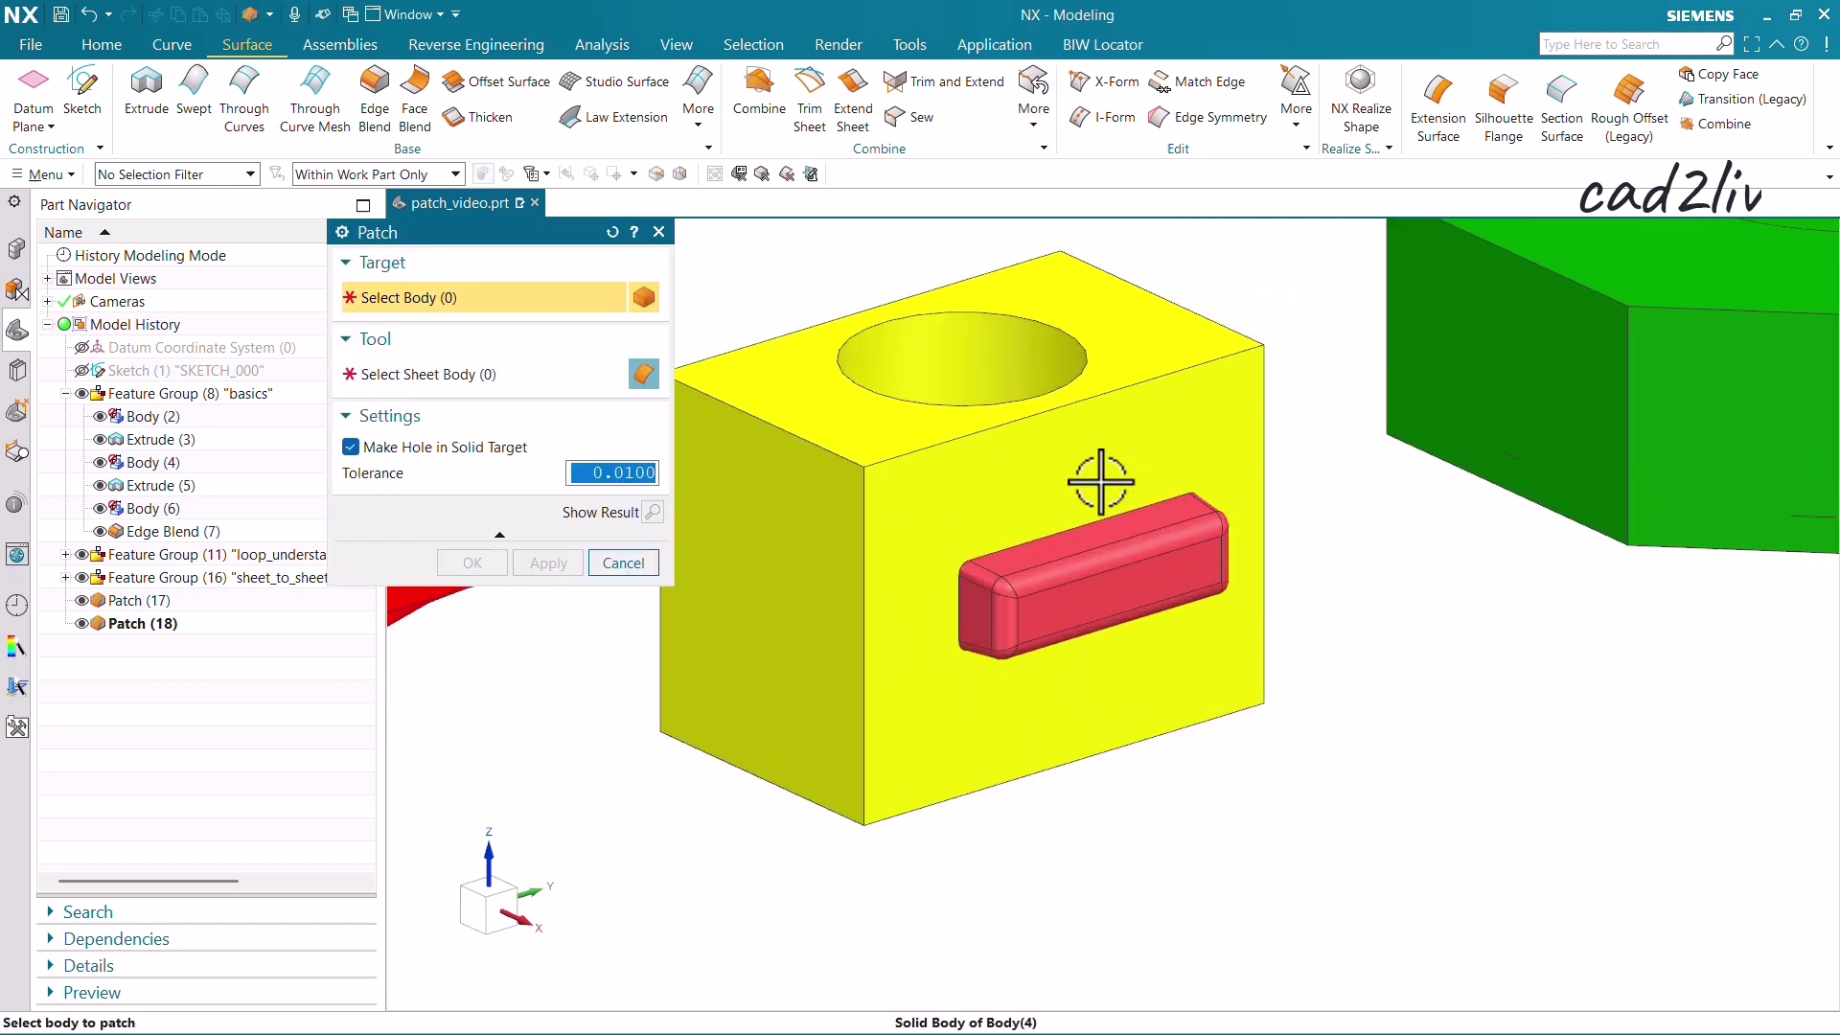
left_click(651, 564)
Step: Section the yellow block and its rounded red body with a Z plane and examine the interior of the red body
key("ctrl+h")
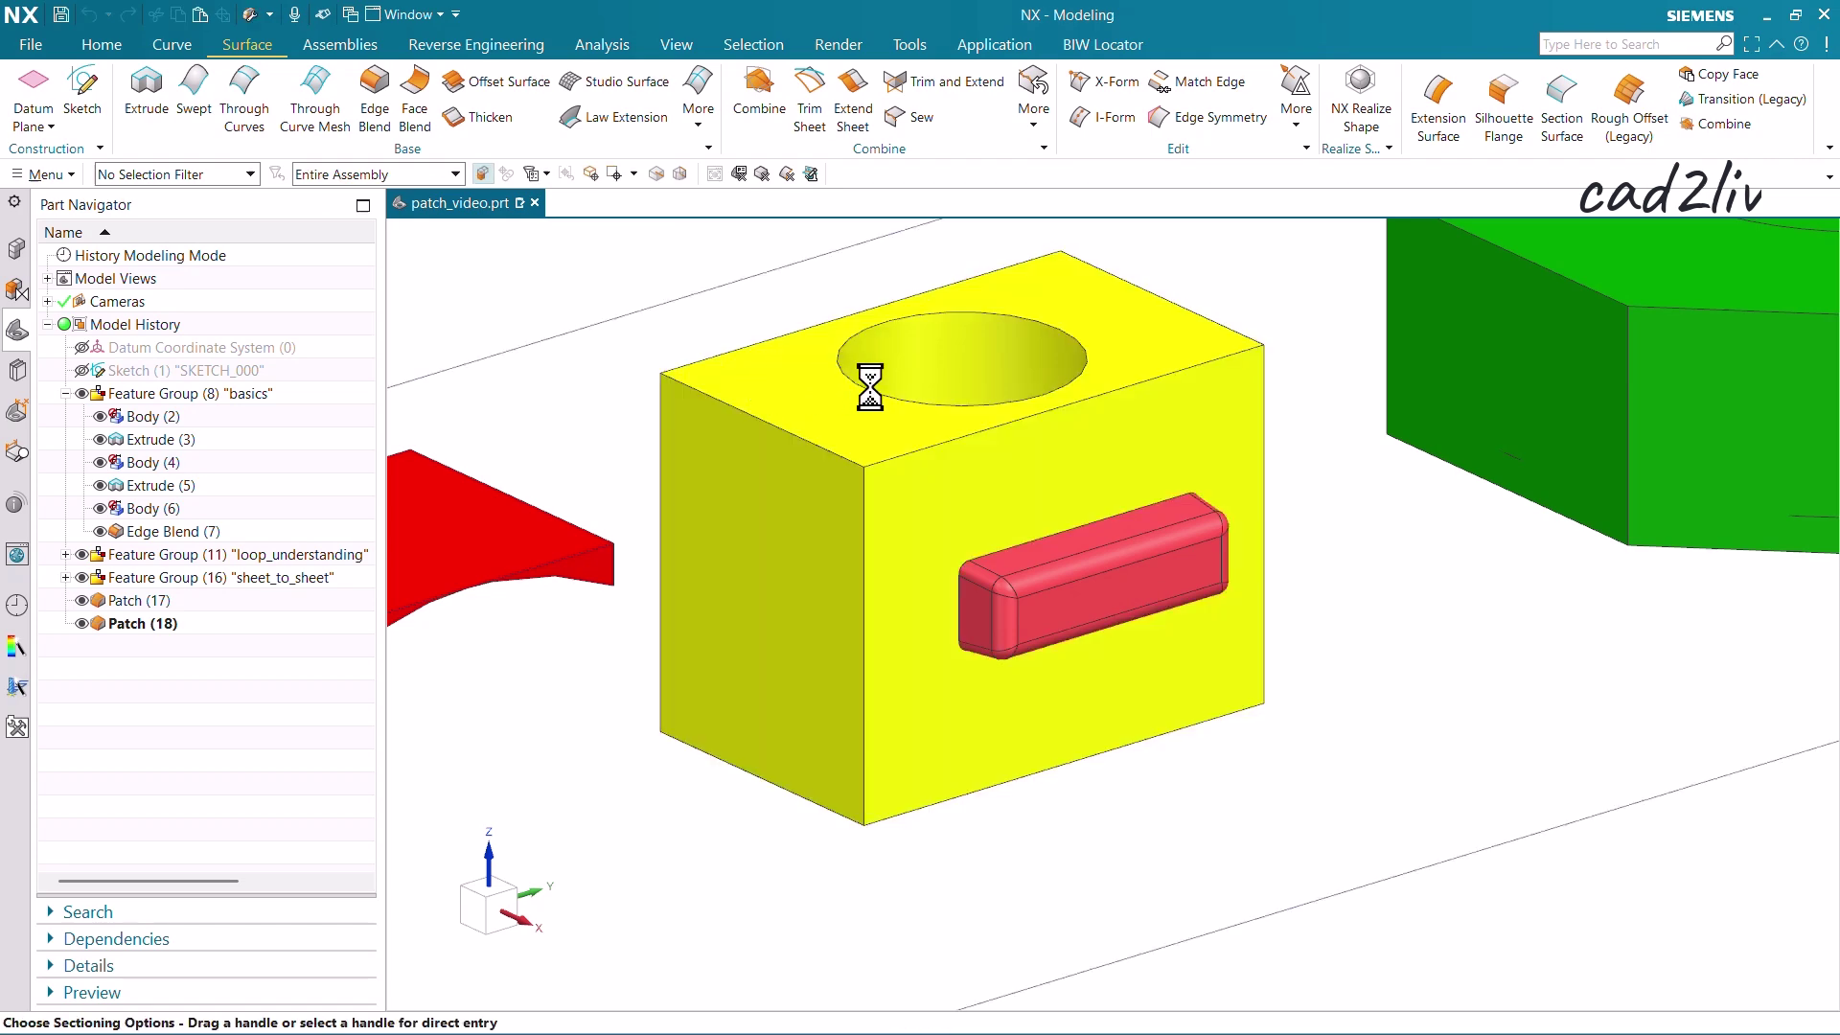
scroll(942, 569, "up", 3)
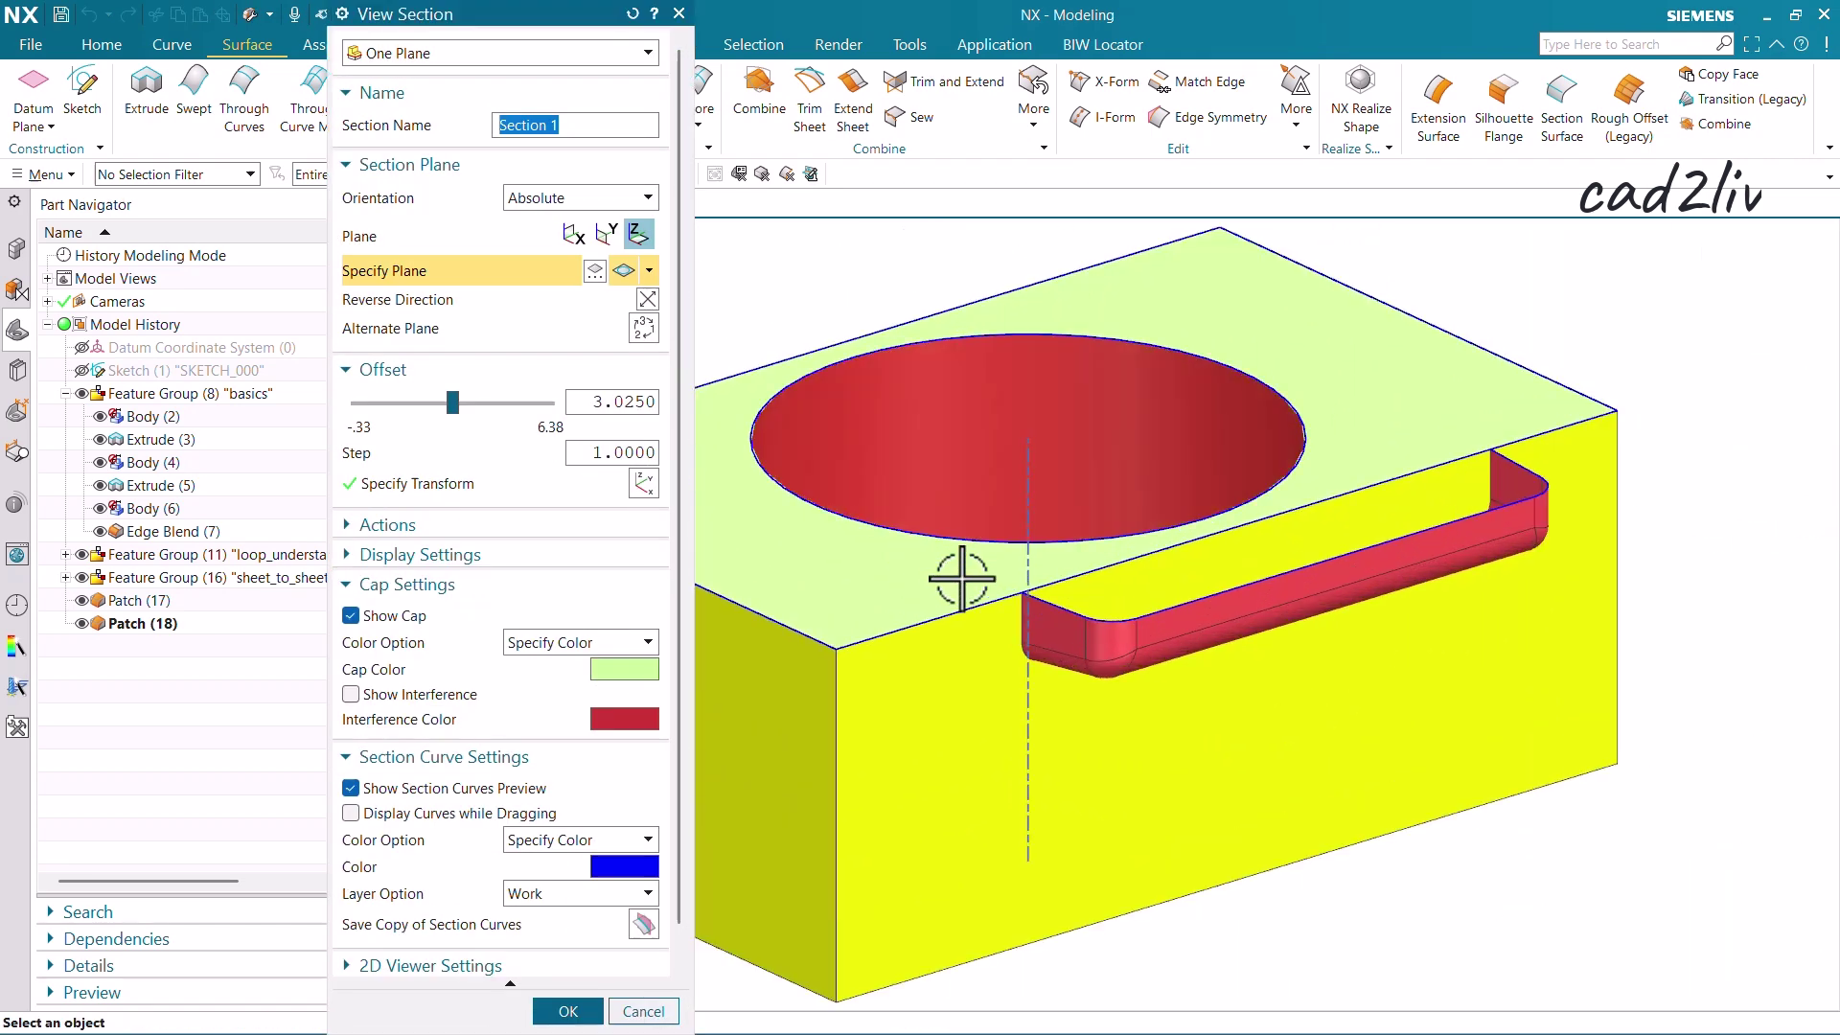
middle_click_drag(979, 606, 1119, 571)
scroll(1439, 537, "down", 1)
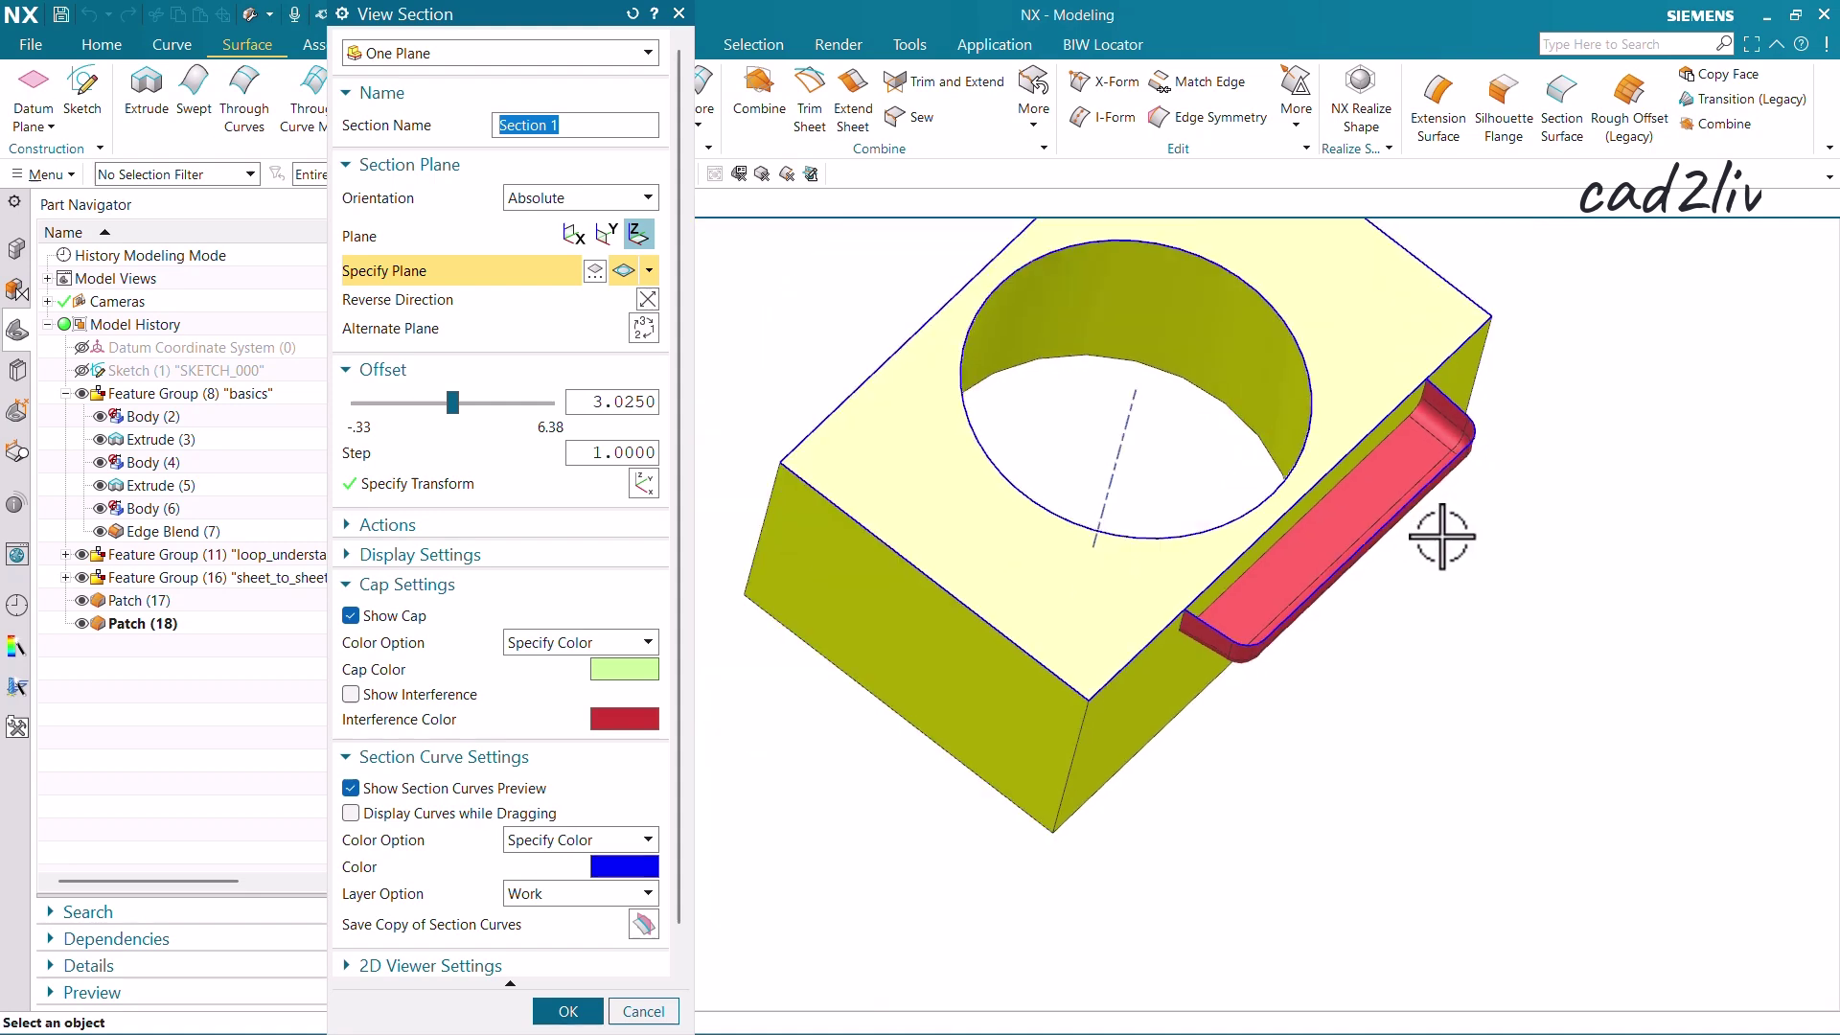
scroll(1452, 372, "up", 3)
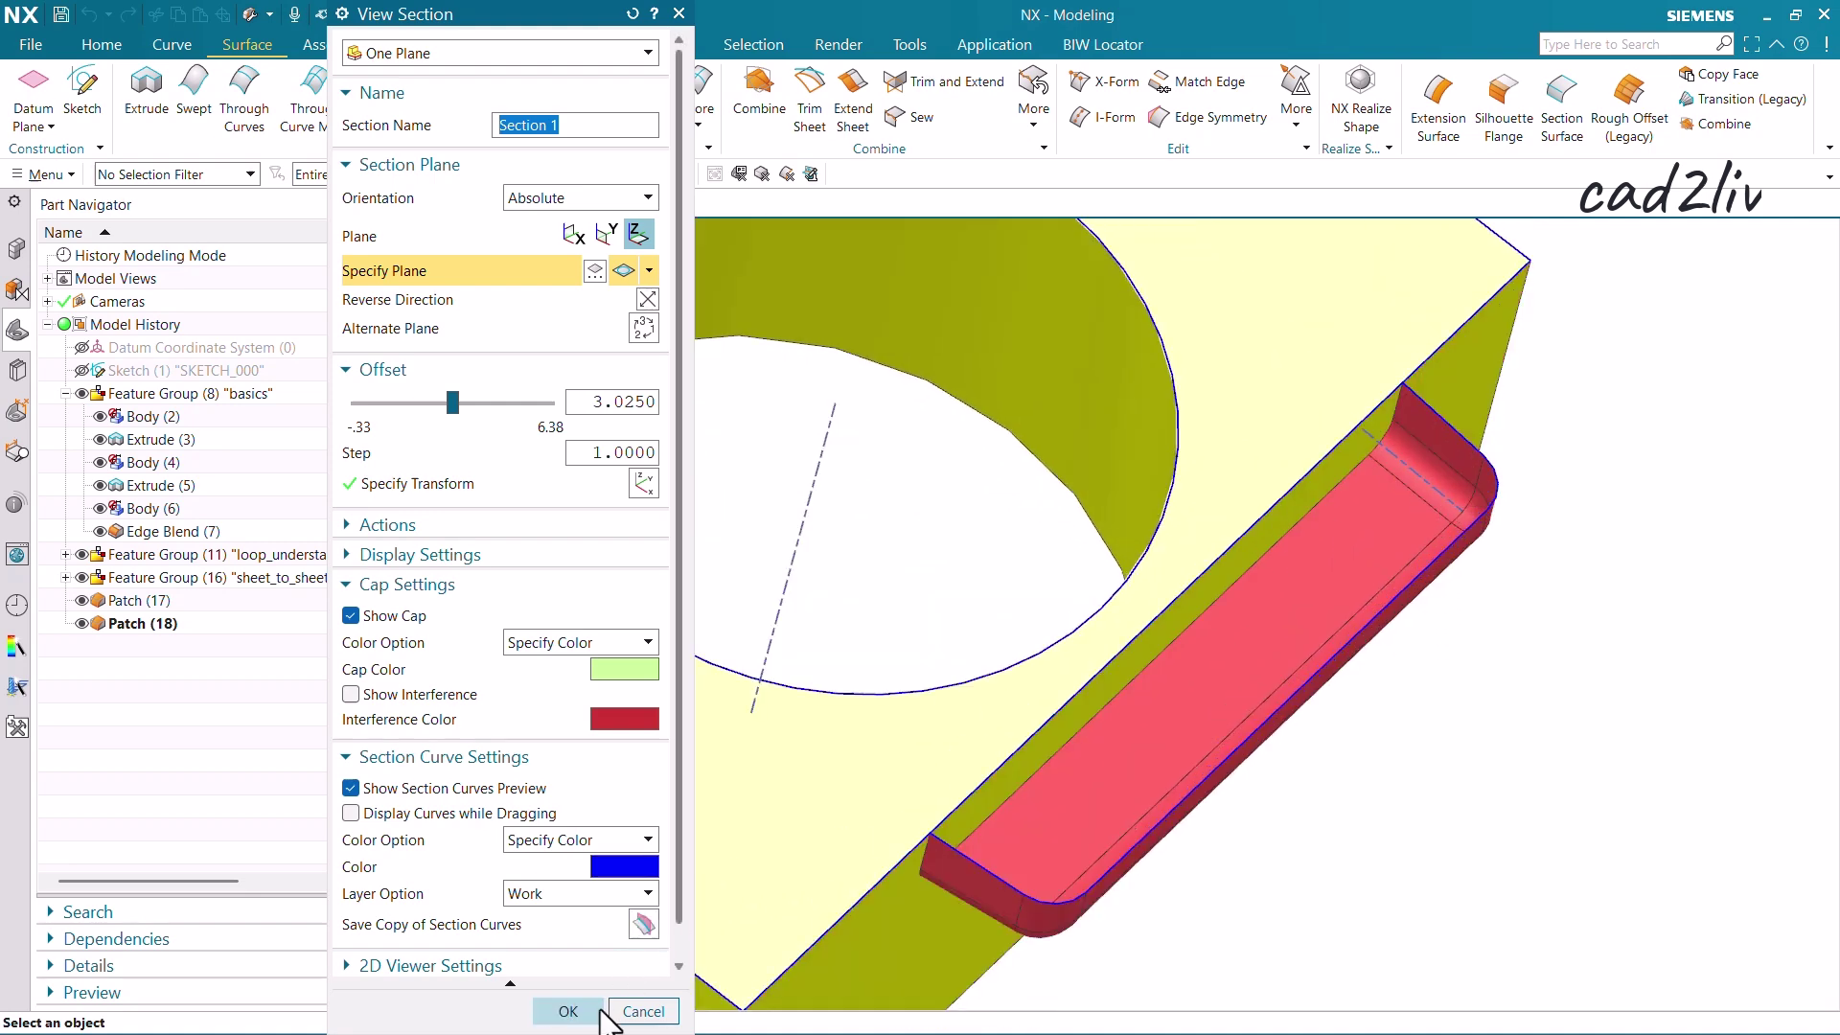
left_click(565, 1011)
scroll(1035, 623, "down", 4)
middle_click_drag(945, 690, 925, 664)
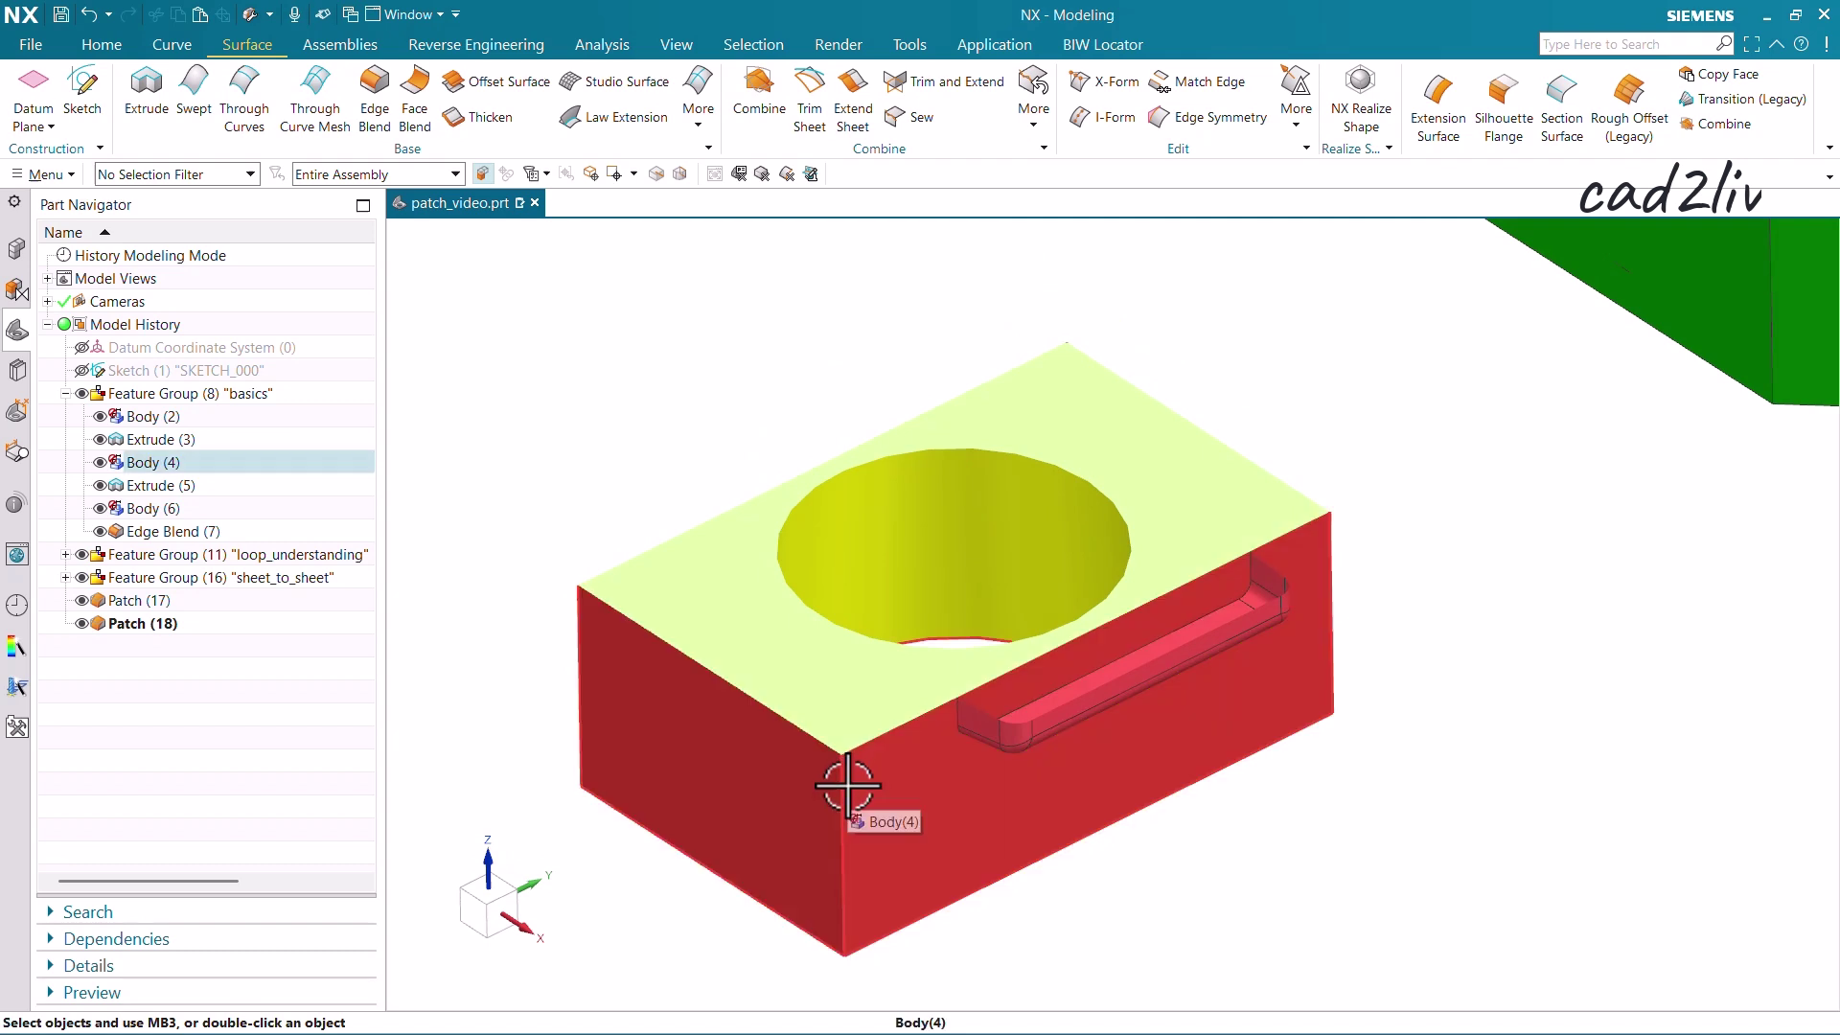
middle_click_drag(846, 895, 920, 793)
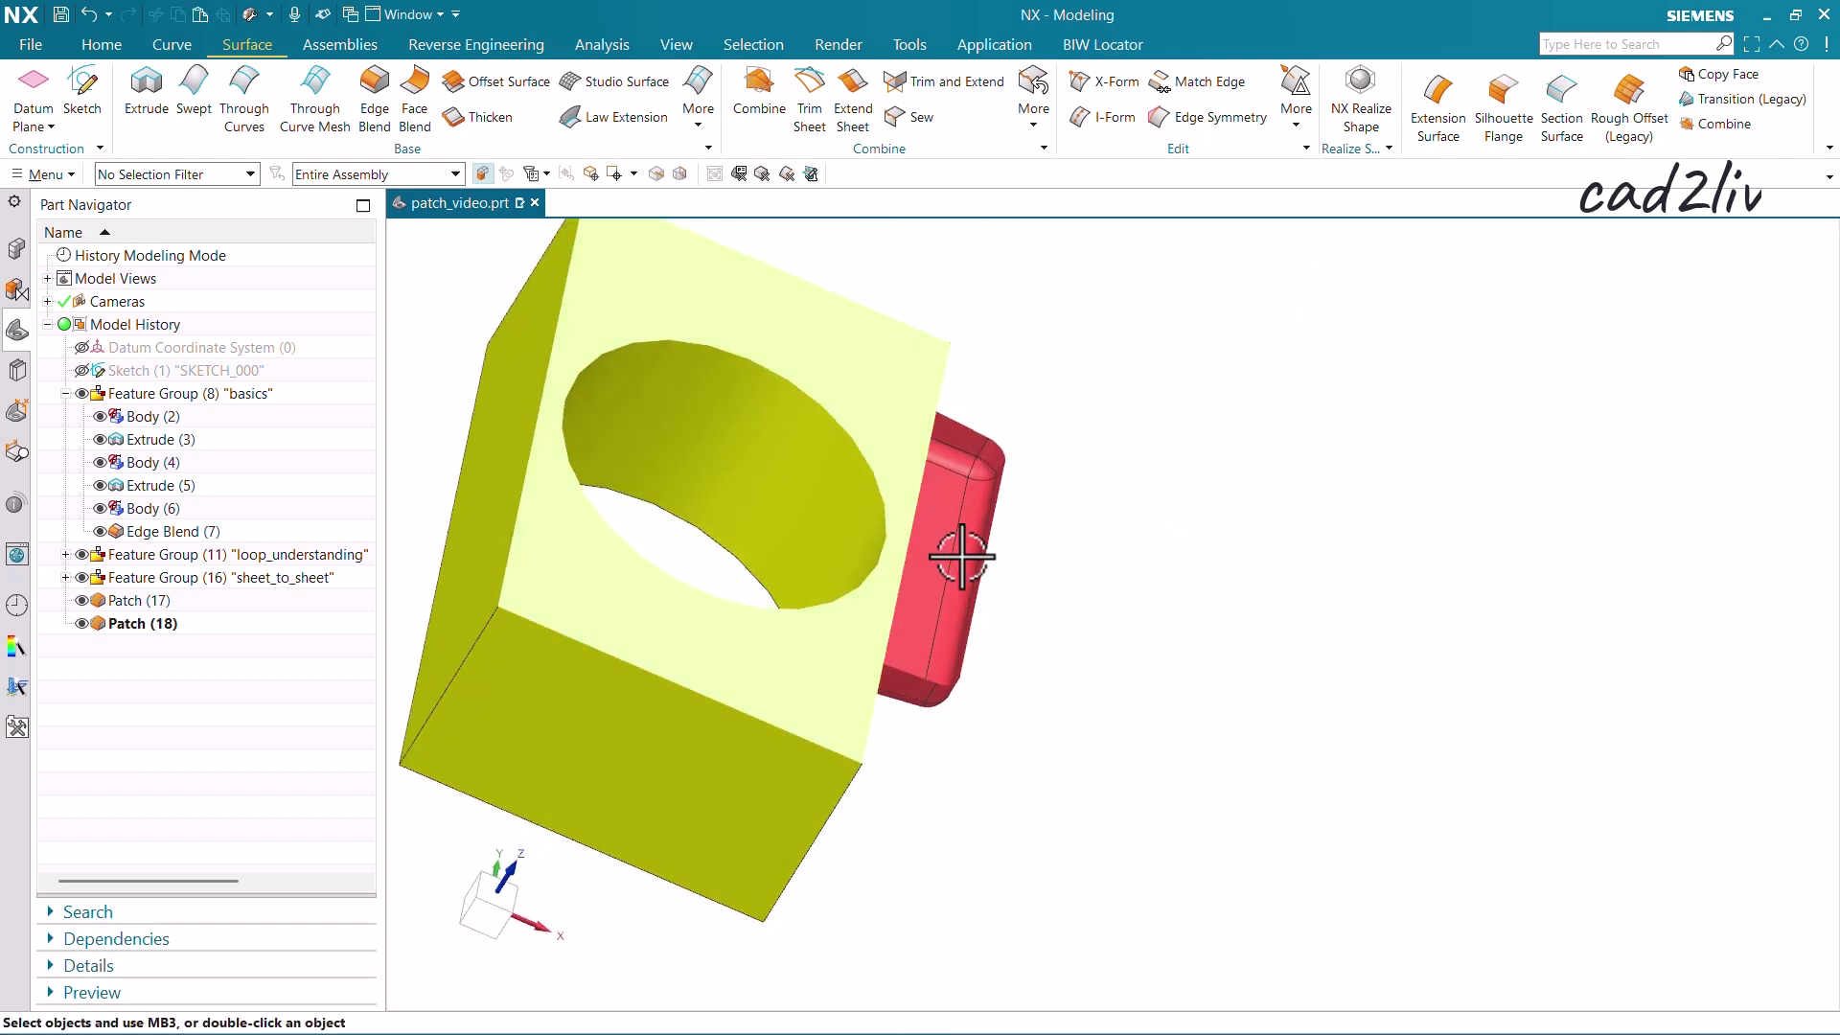
scroll(959, 566, "up", 3)
Step: Turn off section clipping and return to the whole-model view with the surface tools at hand
left_click(681, 48)
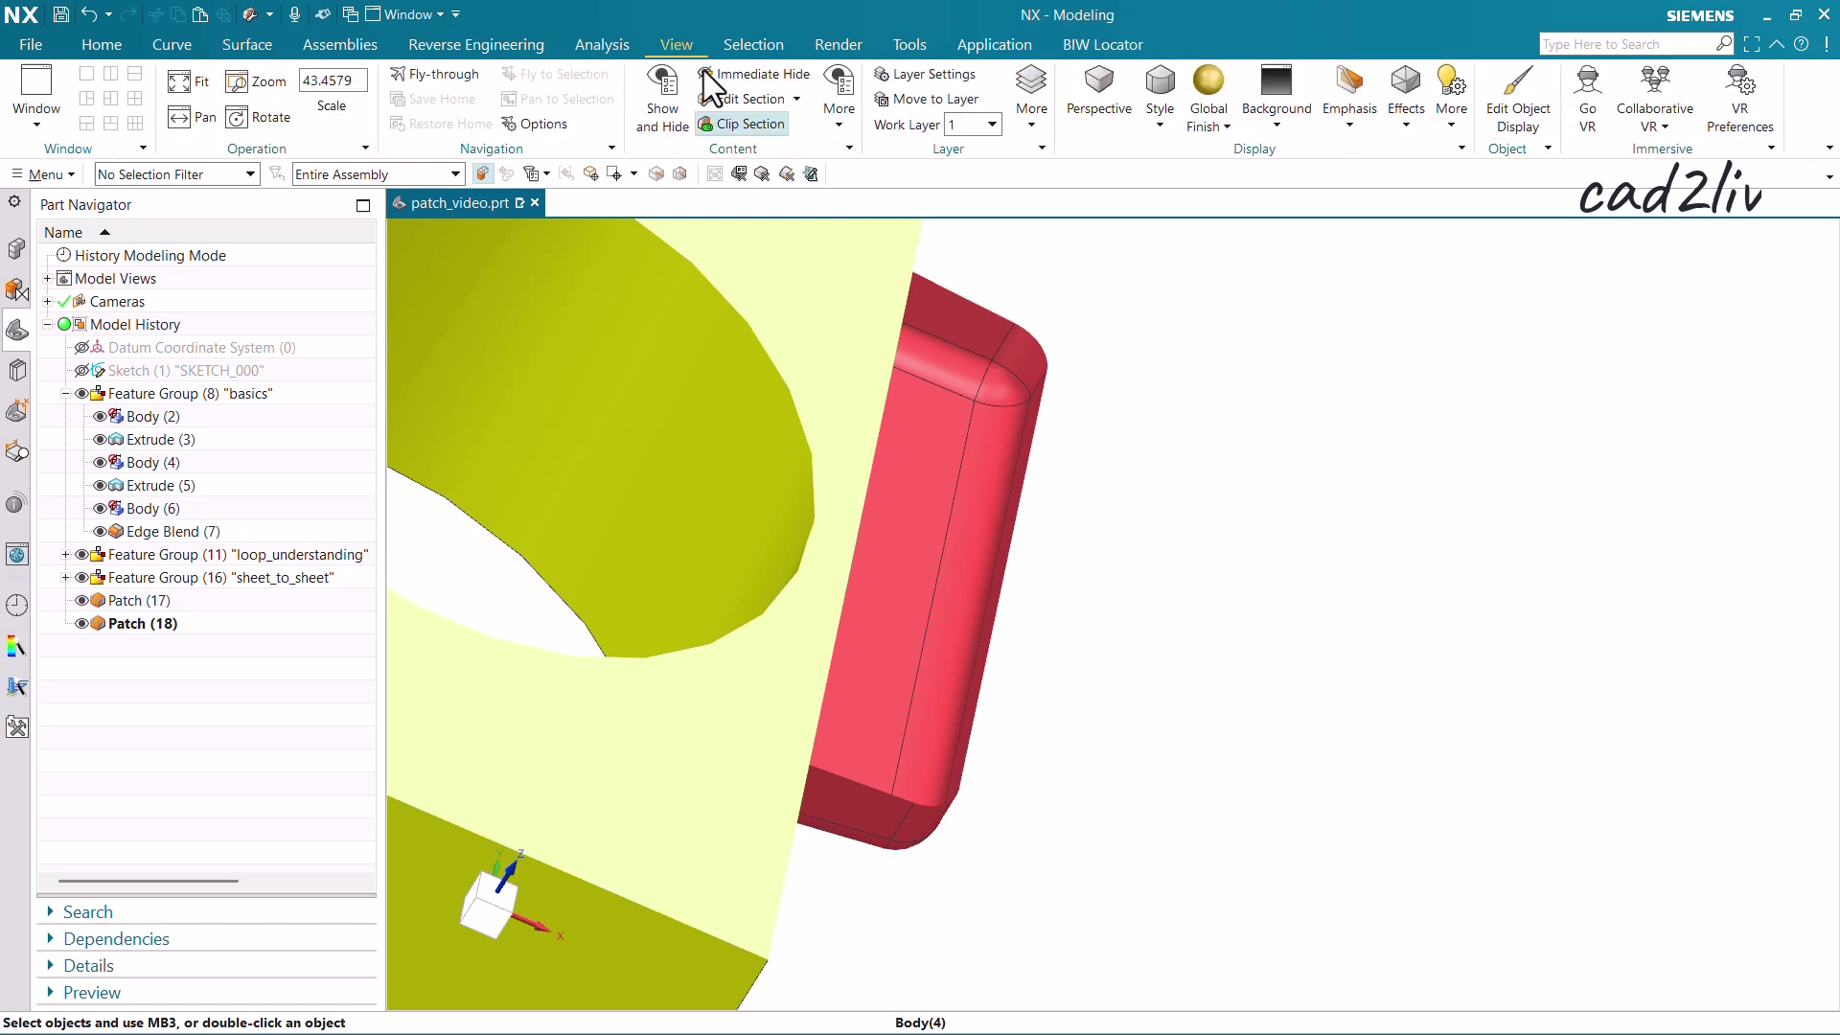
left_click(743, 122)
left_click(102, 45)
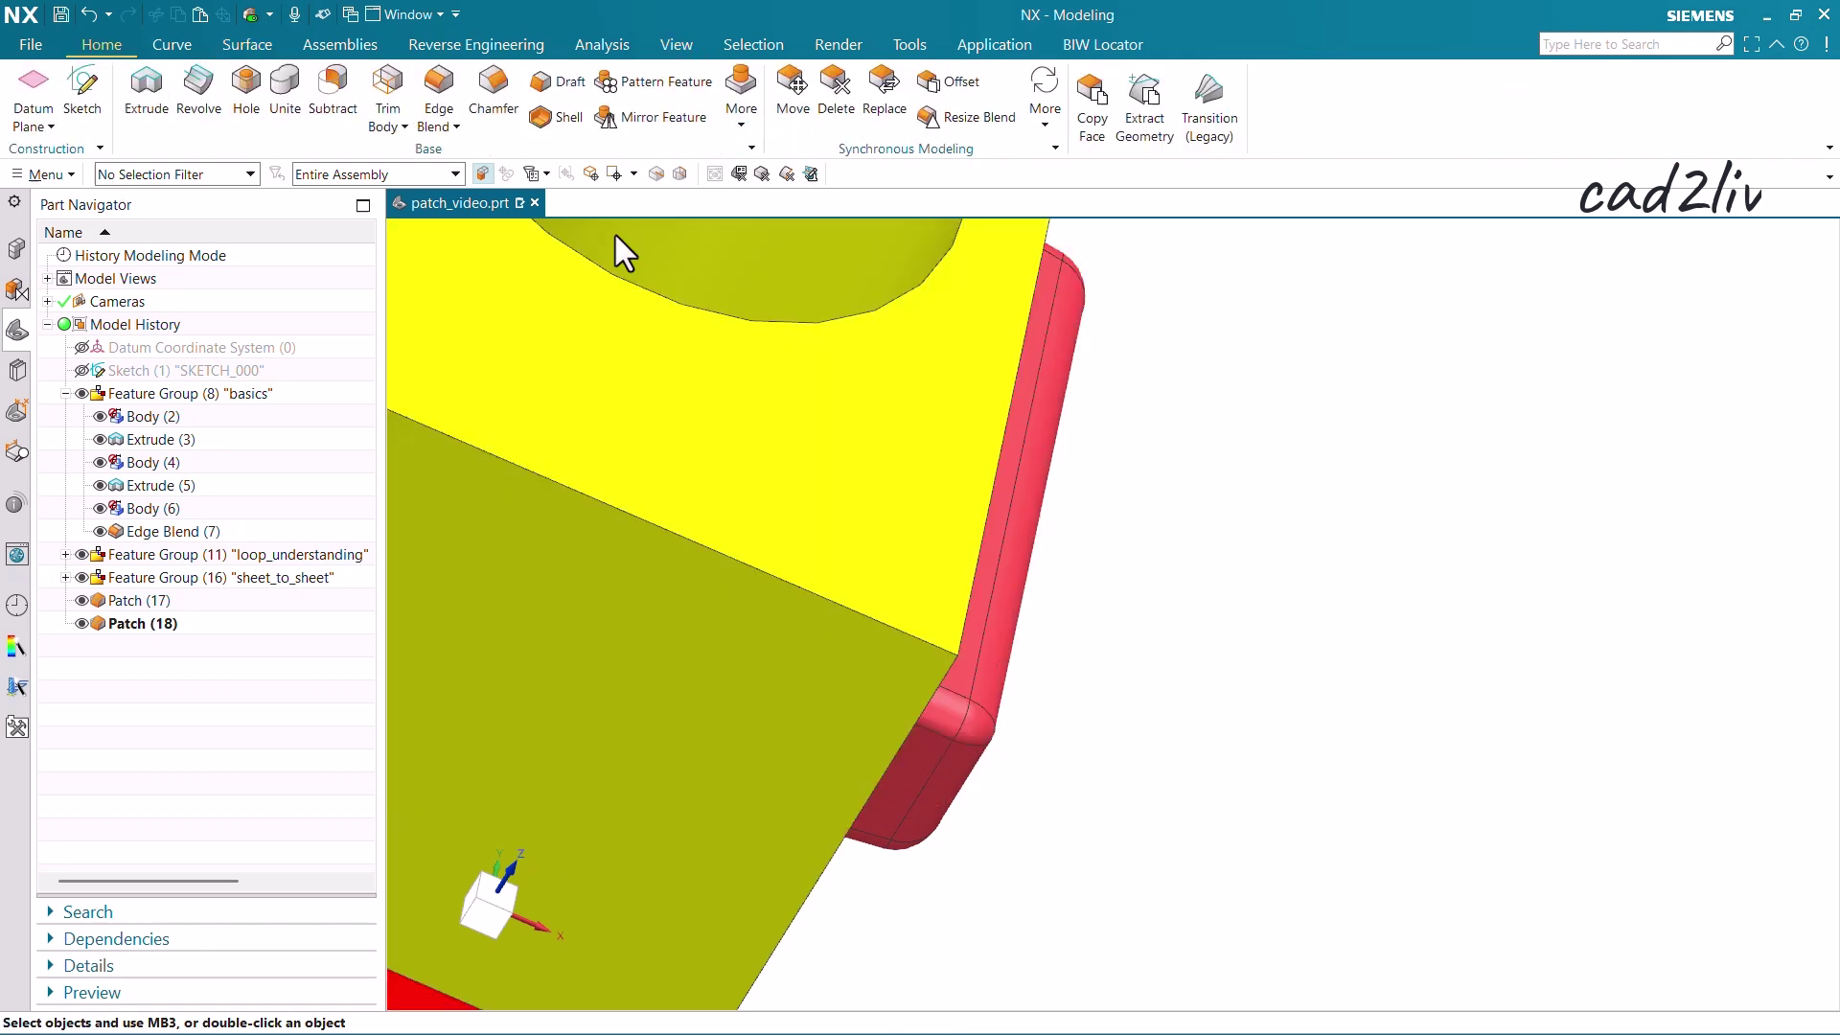
left_click(251, 46)
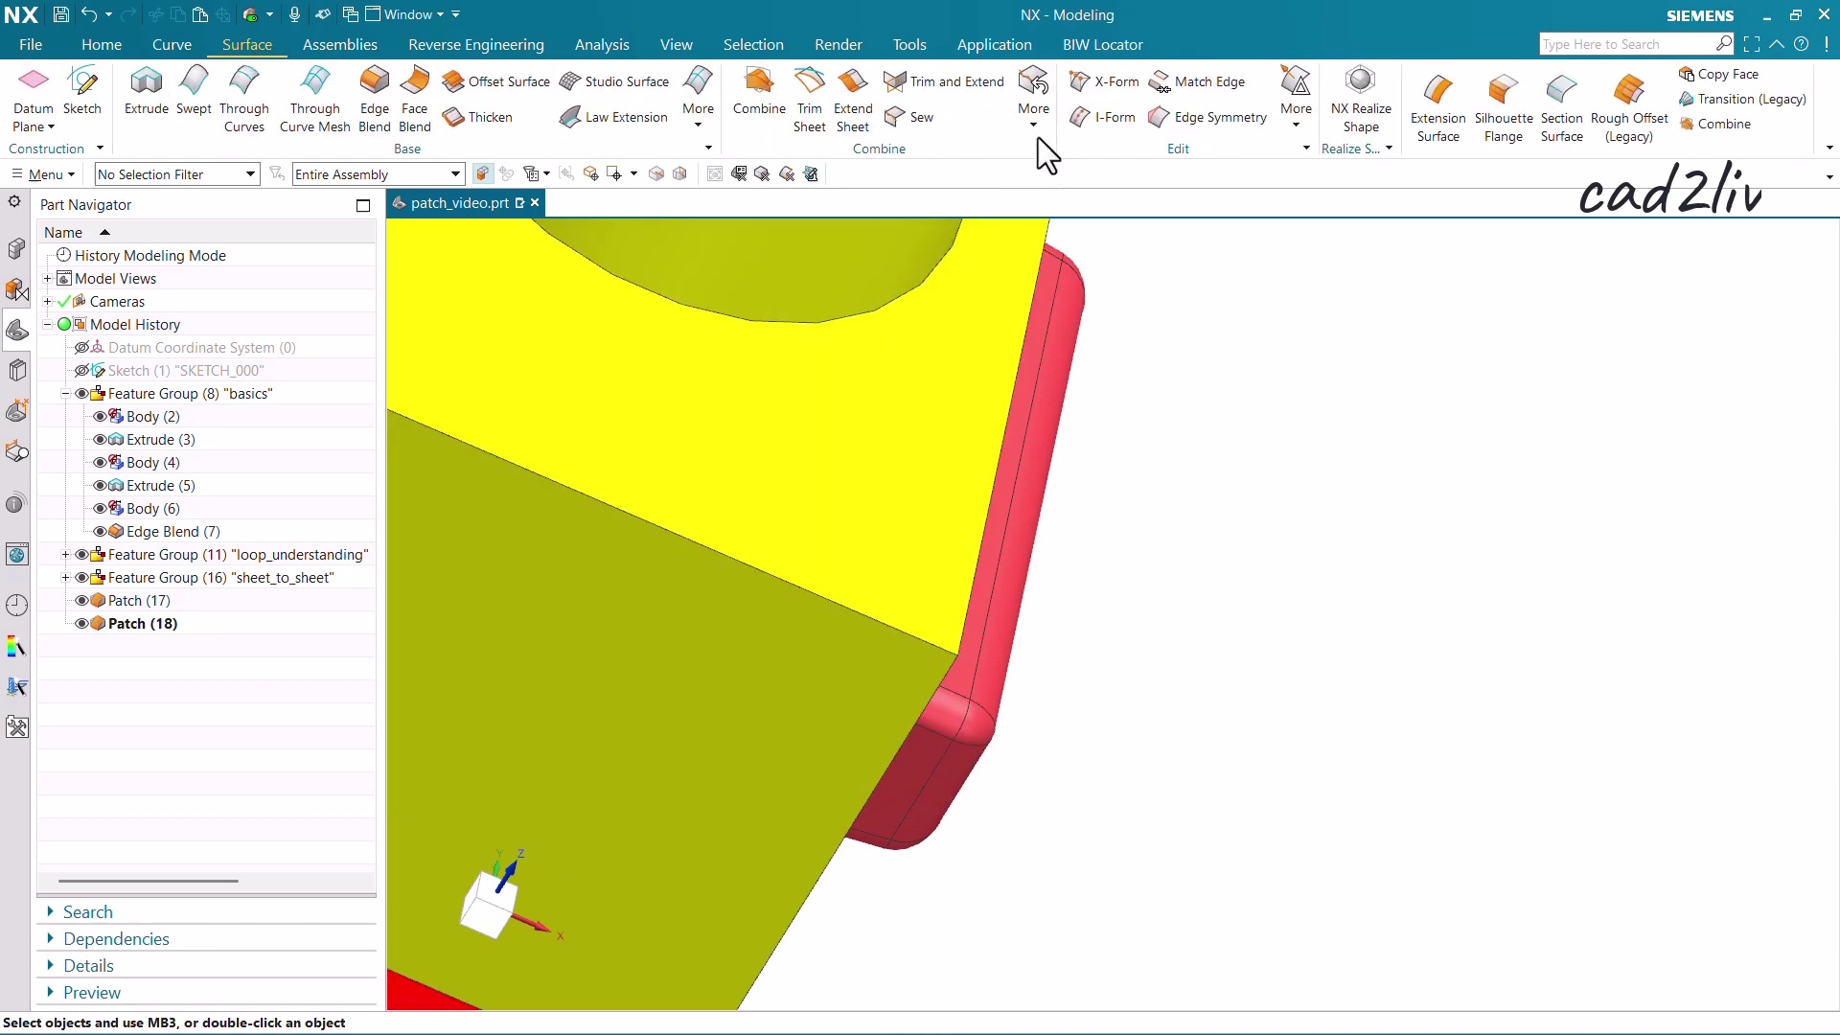
key("Home")
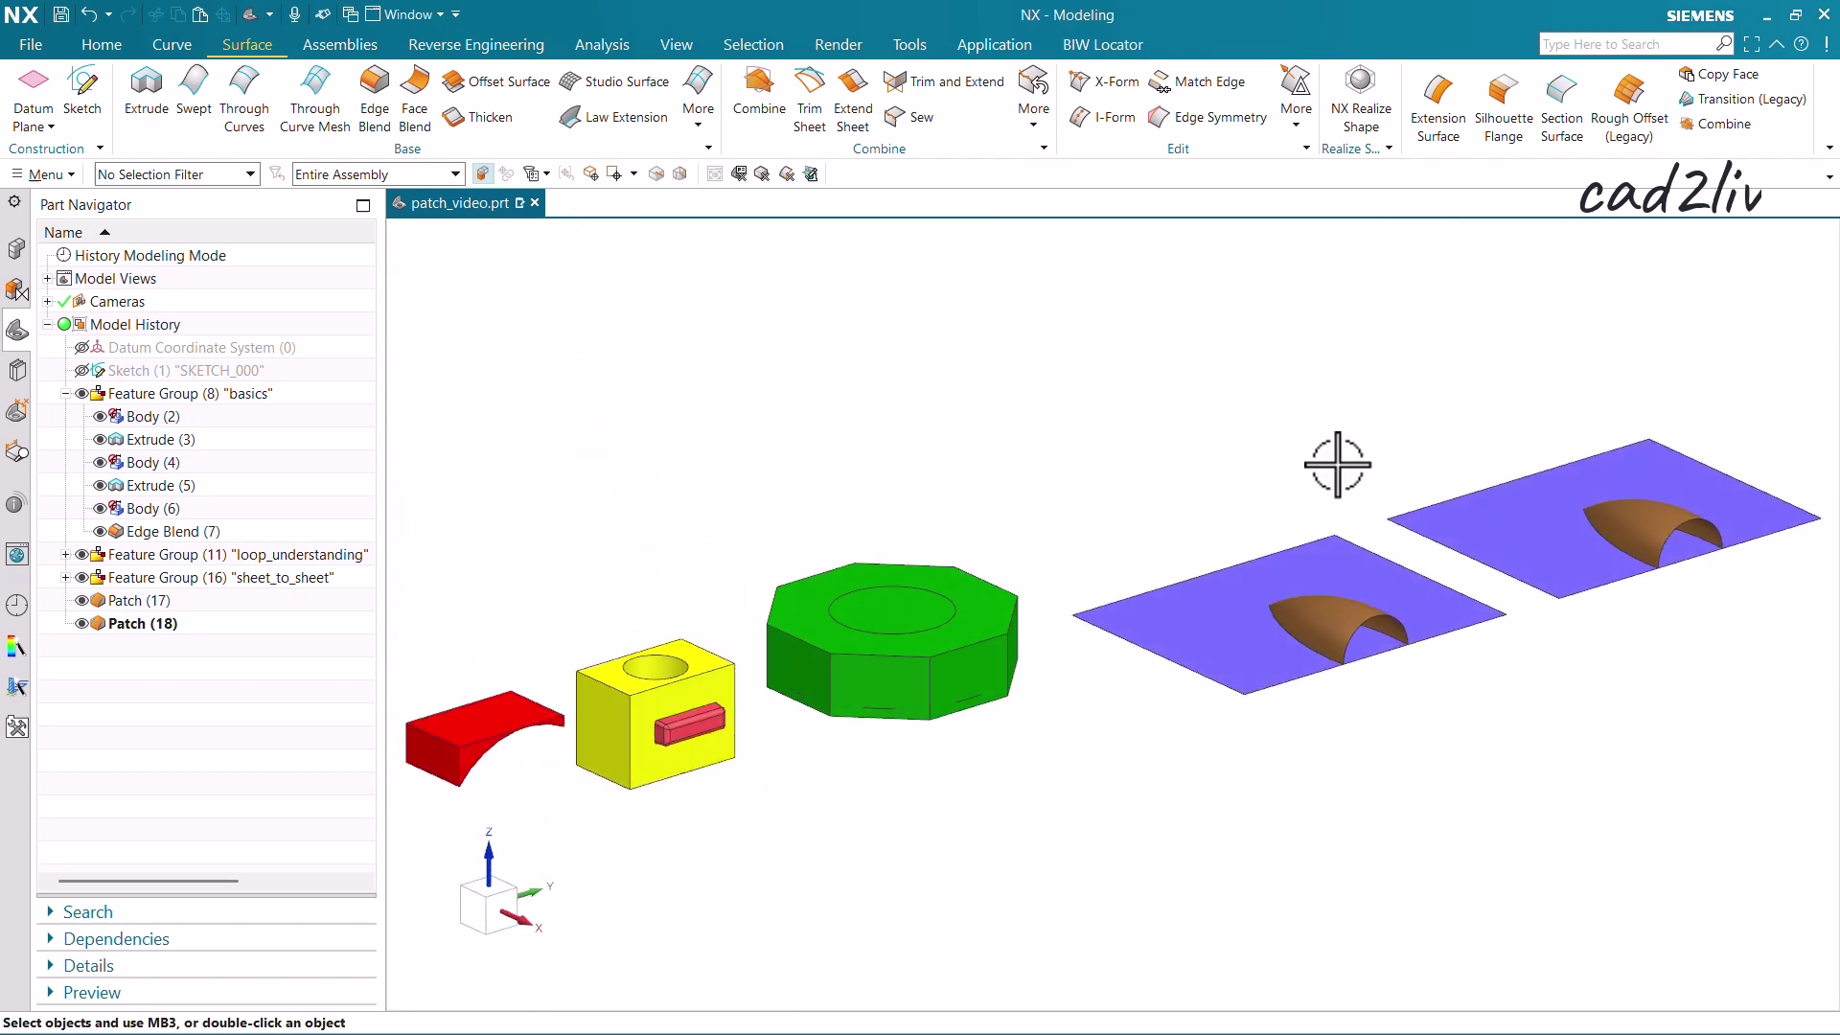
Step: Start a Patch with the yellow block as the target and the rounded red sheet body on its front face as the tool
scroll(1336, 466, "down", 3)
scroll(796, 432, "up", 8)
left_click(1032, 123)
left_click(1064, 329)
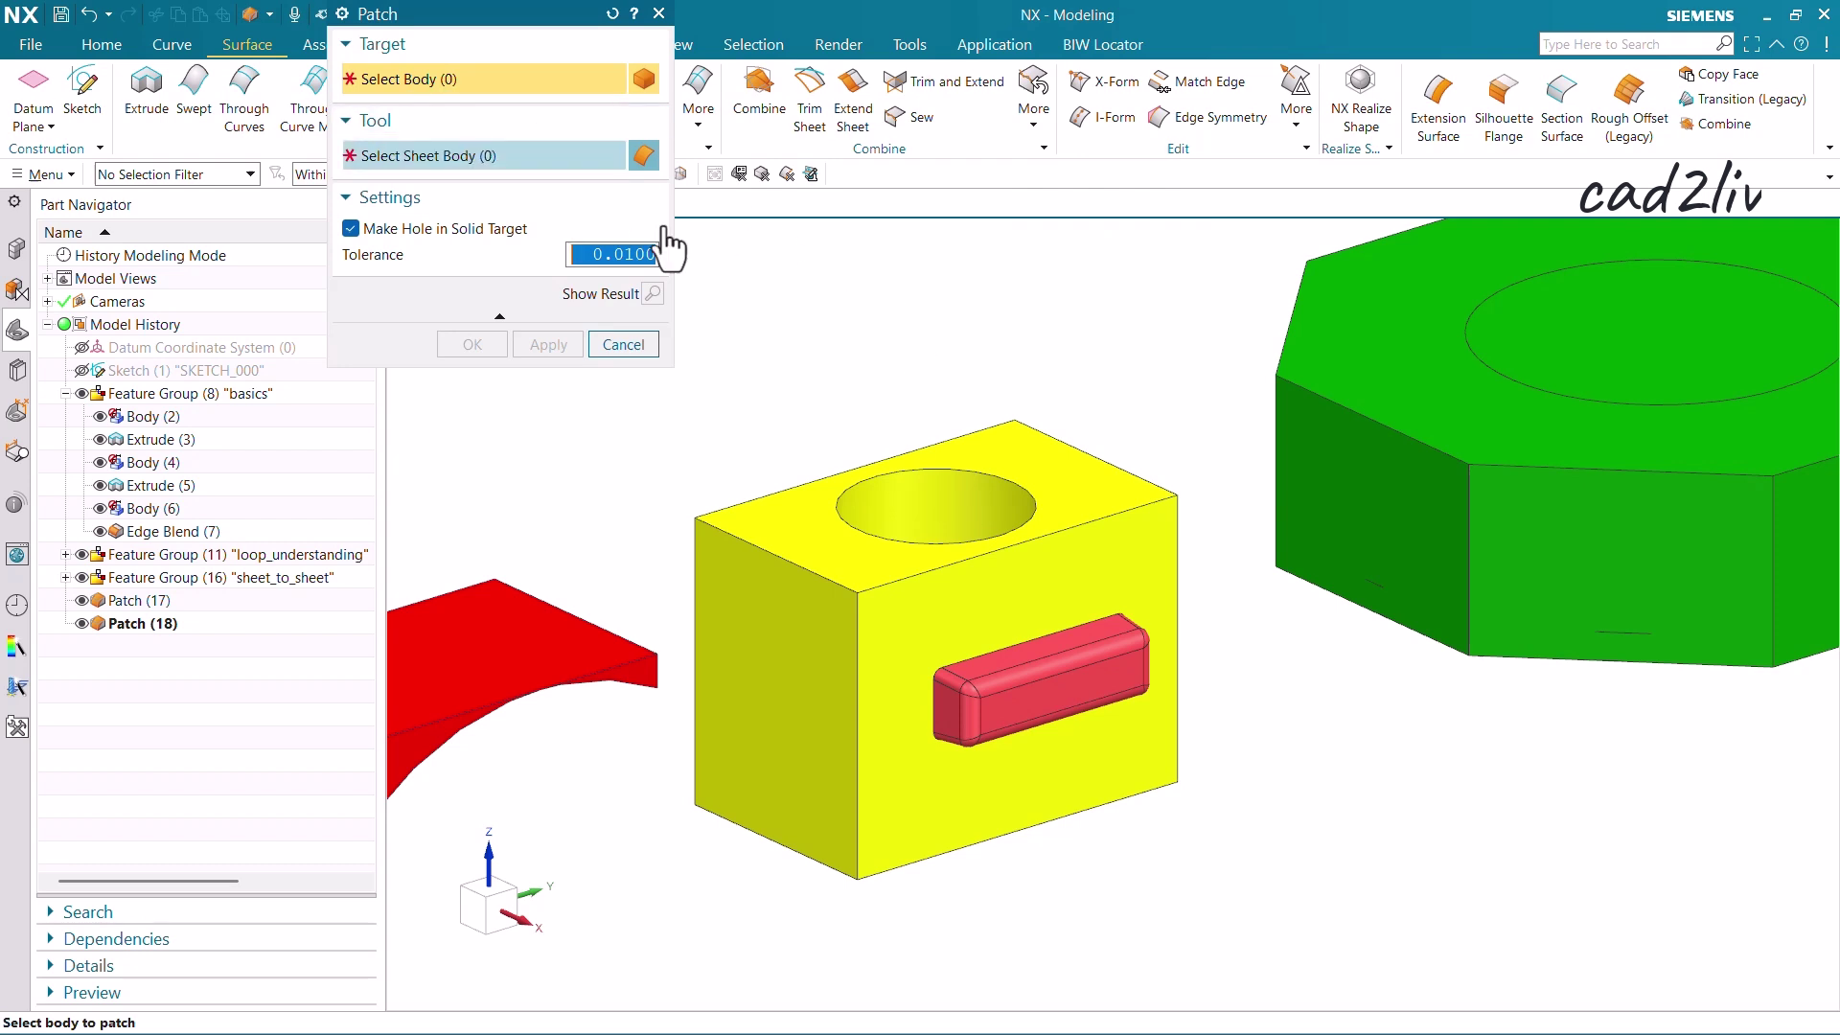
left_click(887, 596)
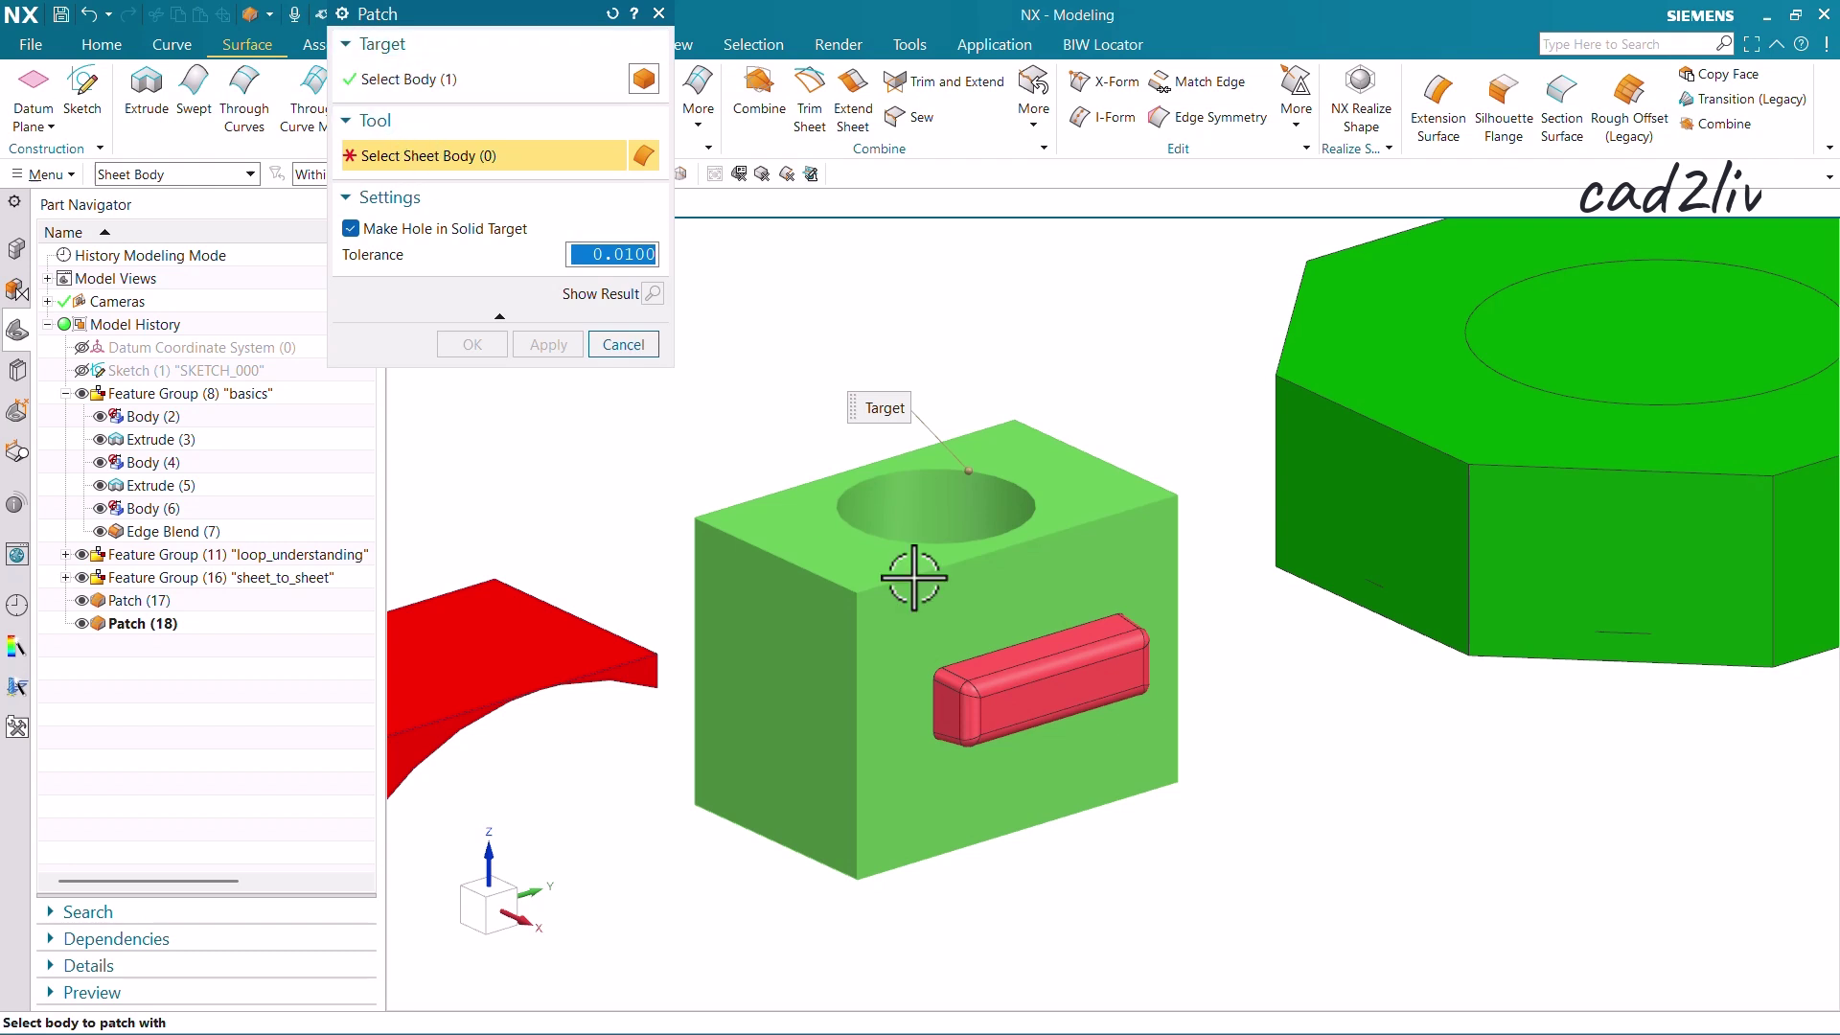
left_click(977, 678)
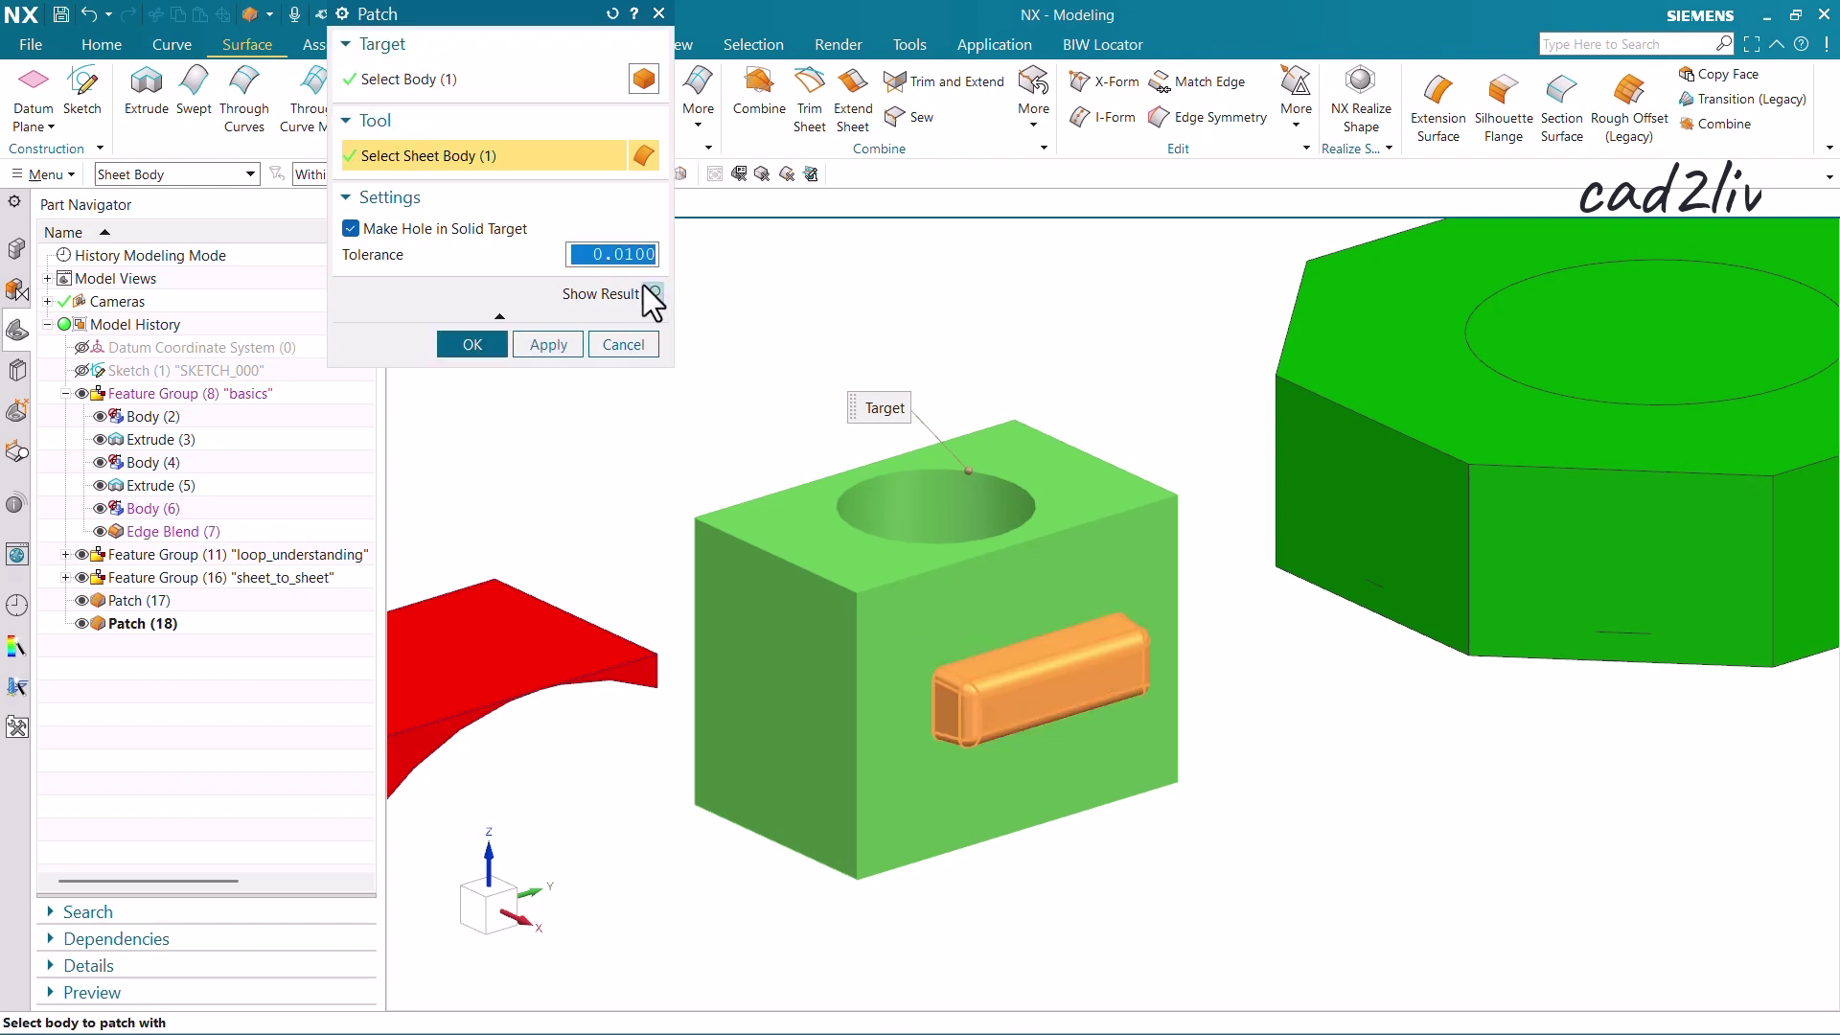
Step: Disable Make Hole in Solid Target, preview the result, and create the patch joining the rounded sheet to the yellow block
left_click(351, 229)
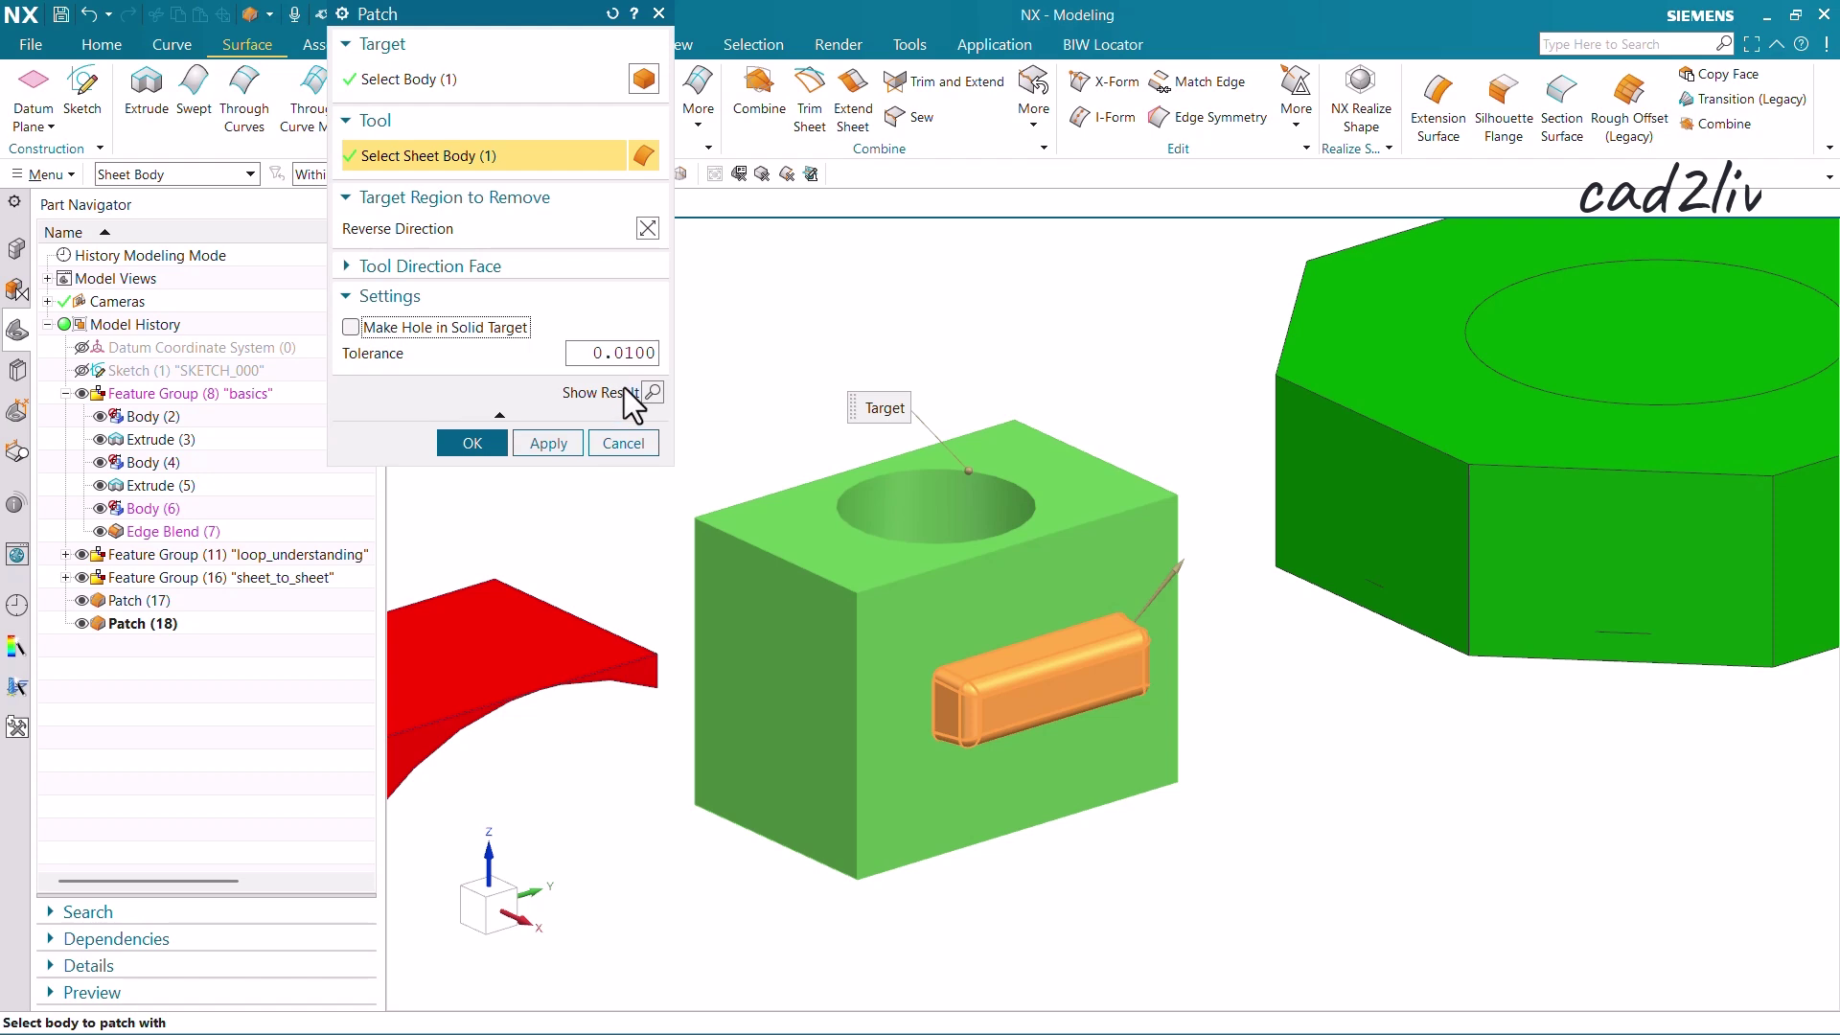
left_click(652, 391)
scroll(930, 604, "up", 2)
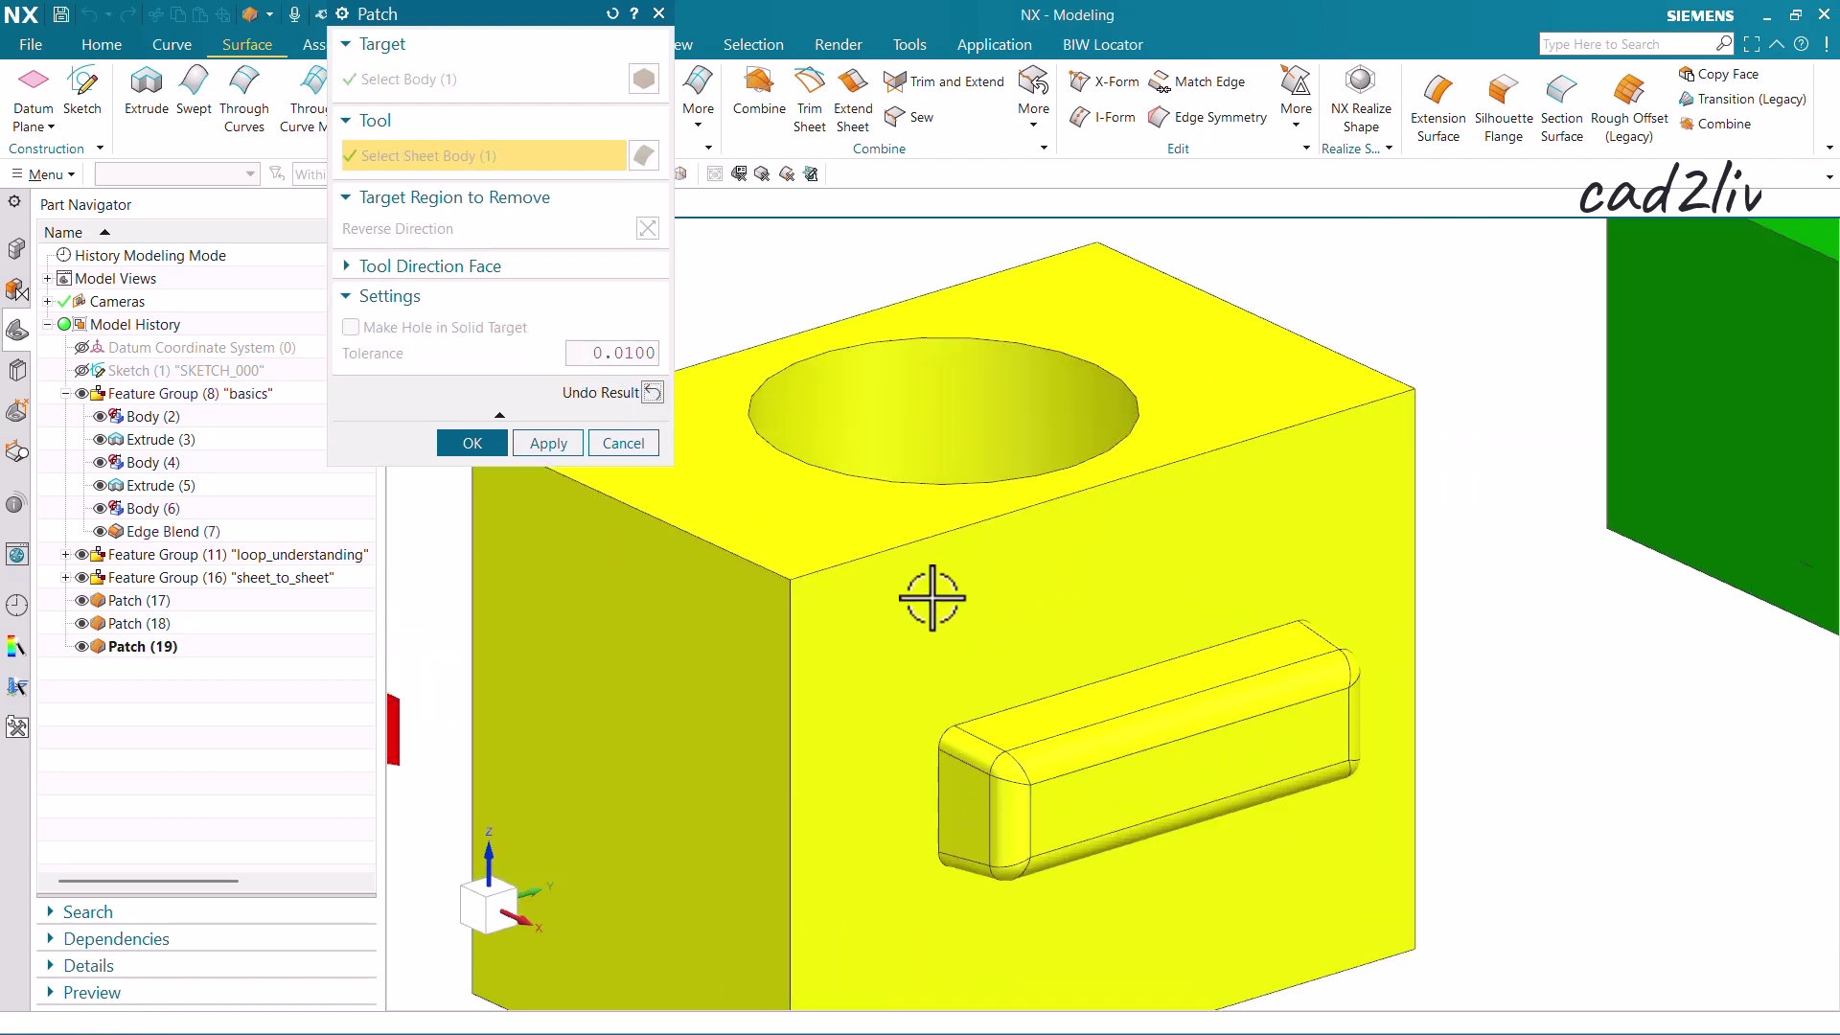
left_click(484, 446)
scroll(994, 526, "down", 2)
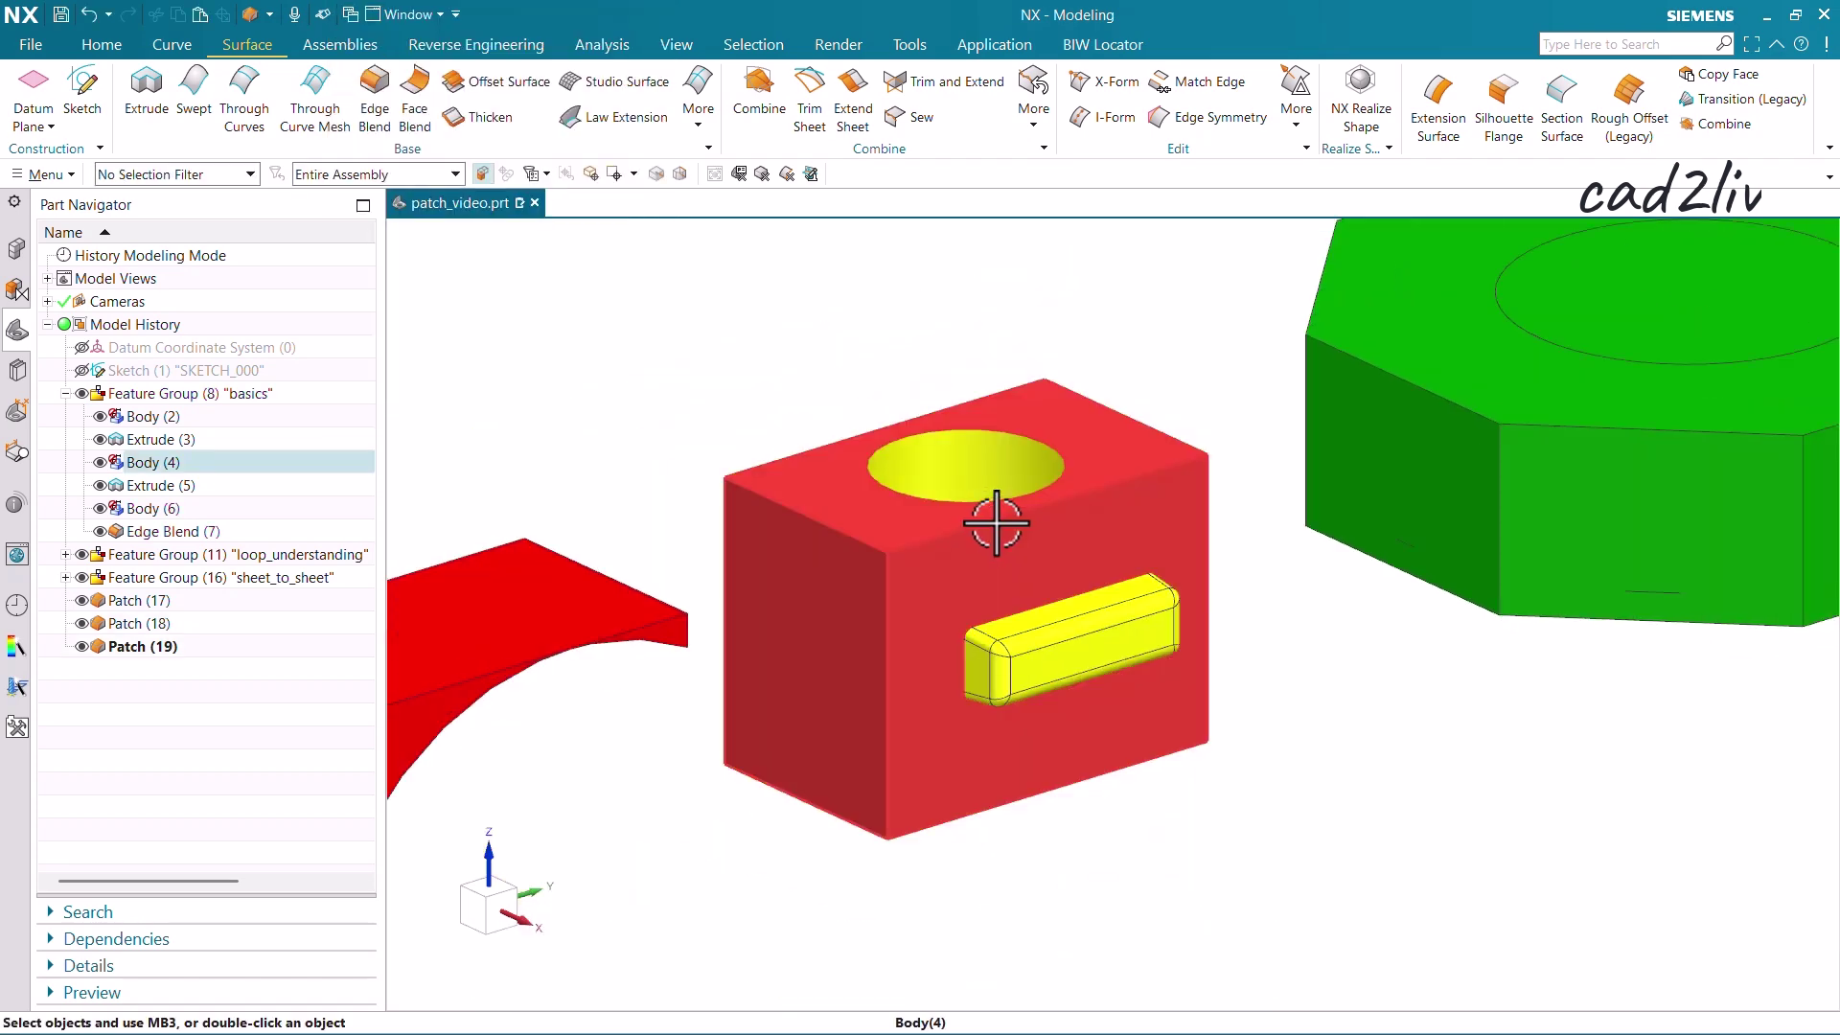
Step: Undo the rounded-sheet patch and redo it to compare the block before and after
key("ctrl+z")
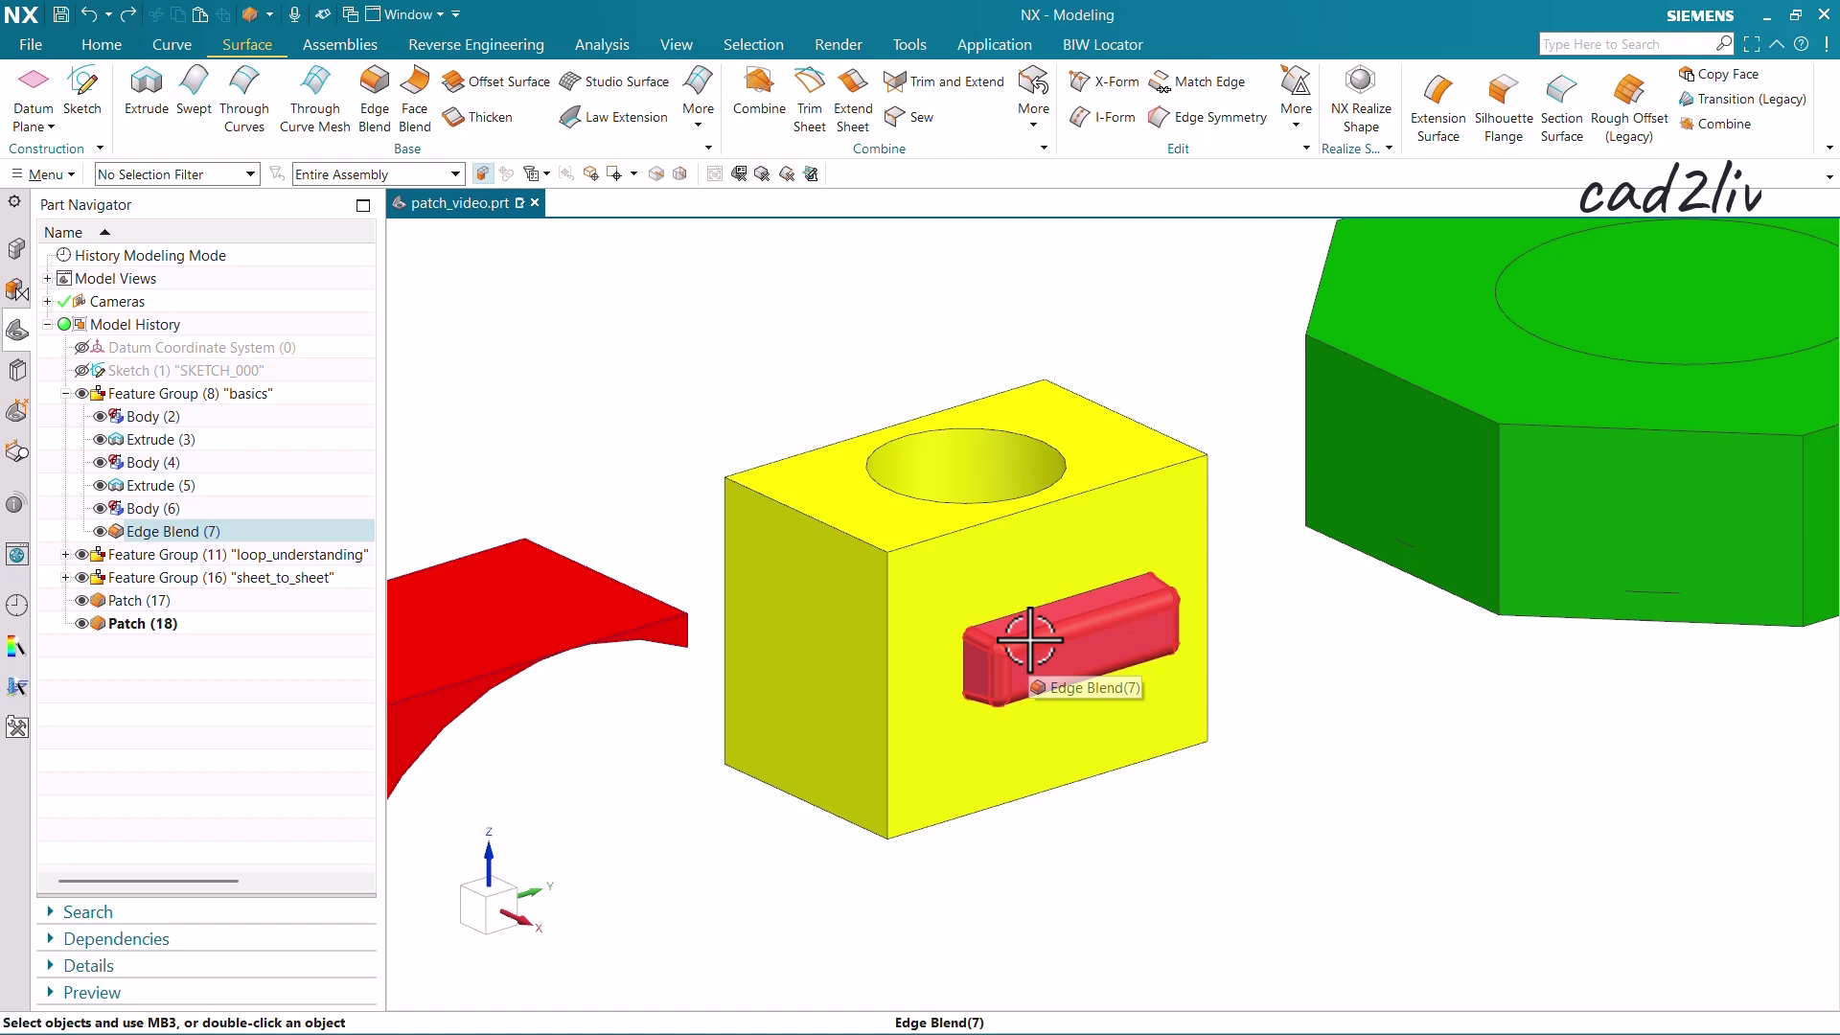
key("ctrl+y")
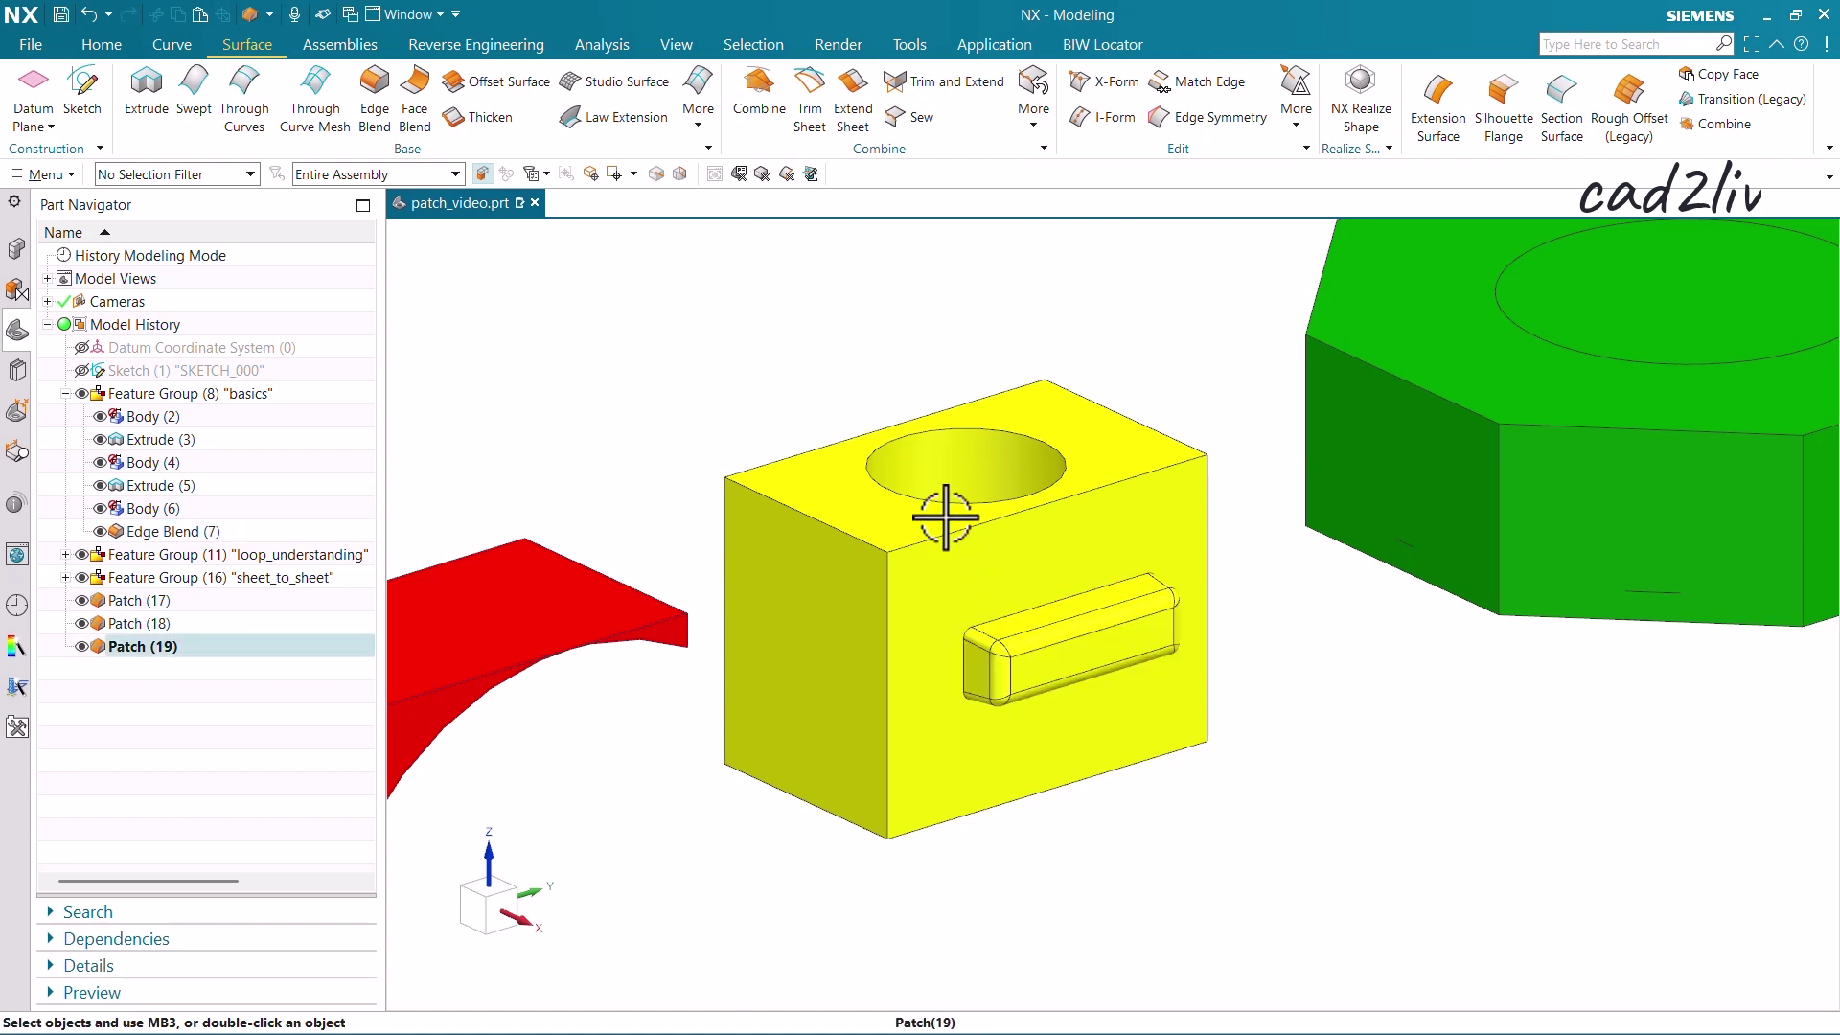
Step: Section the patched yellow block with a Z plane and examine whether the protrusion is solid
key("ctrl+h")
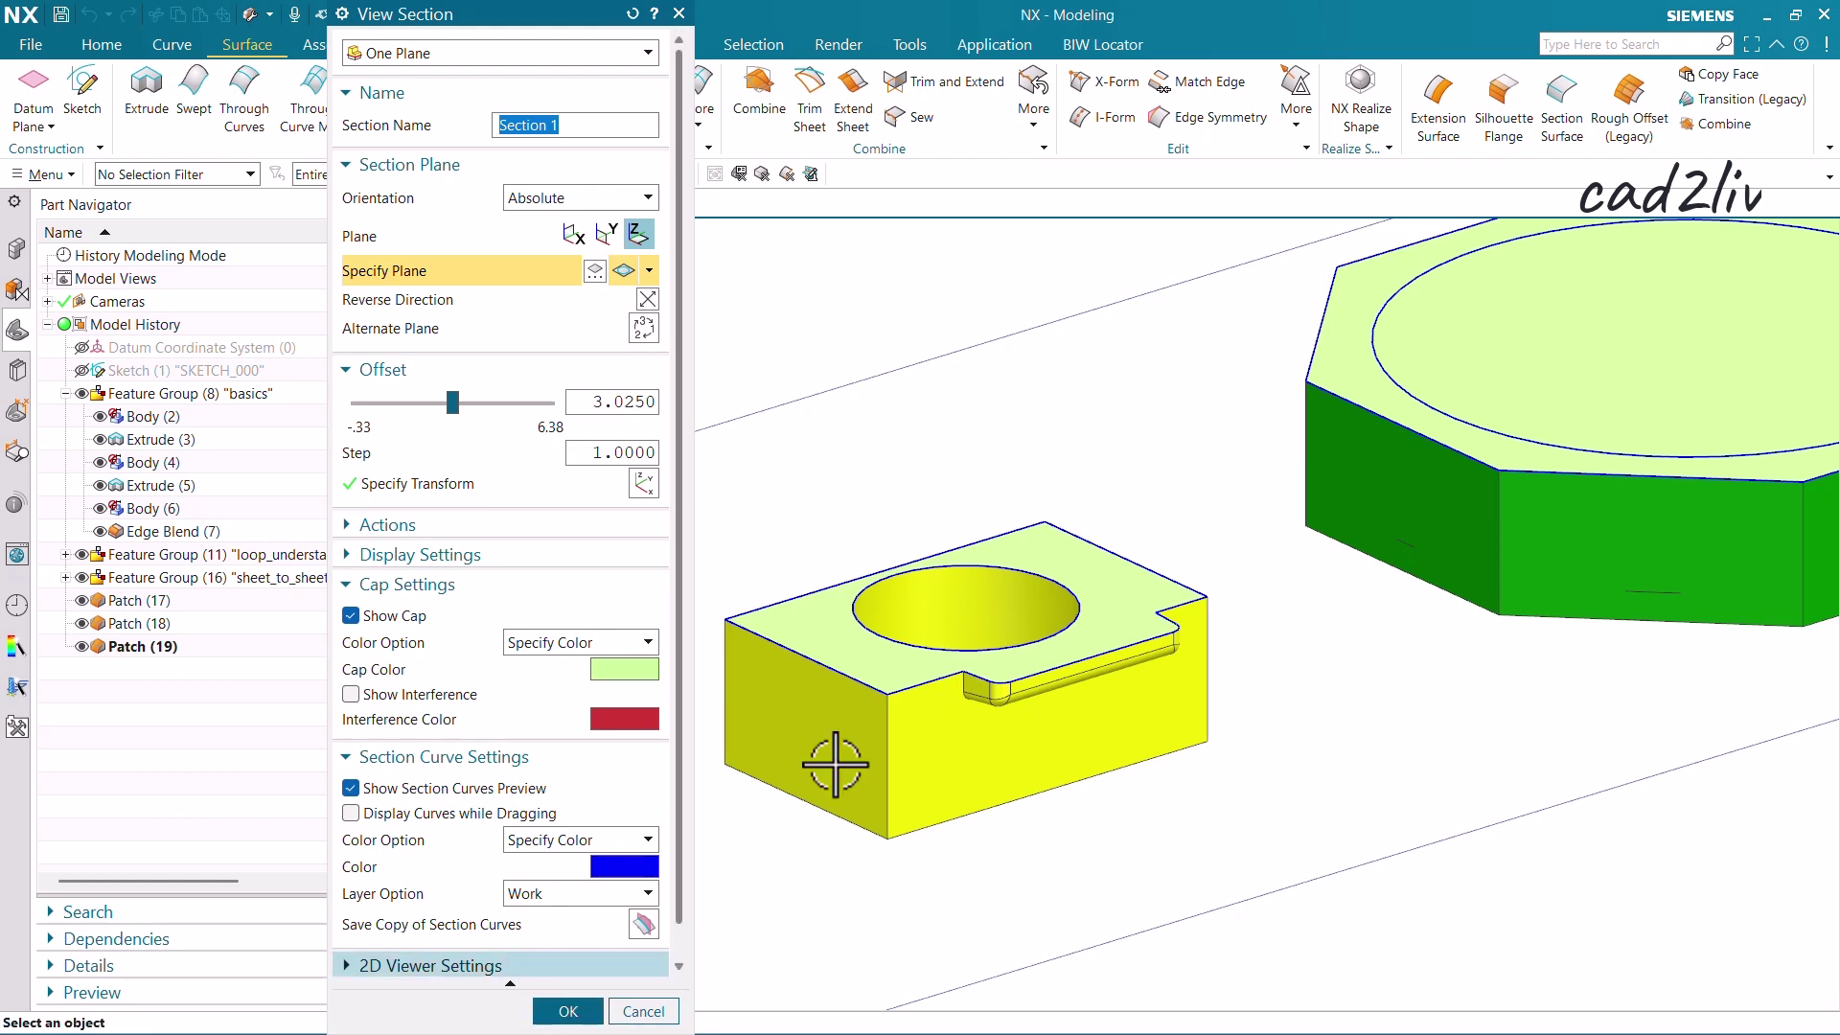
left_click(568, 1012)
scroll(945, 677, "up", 3)
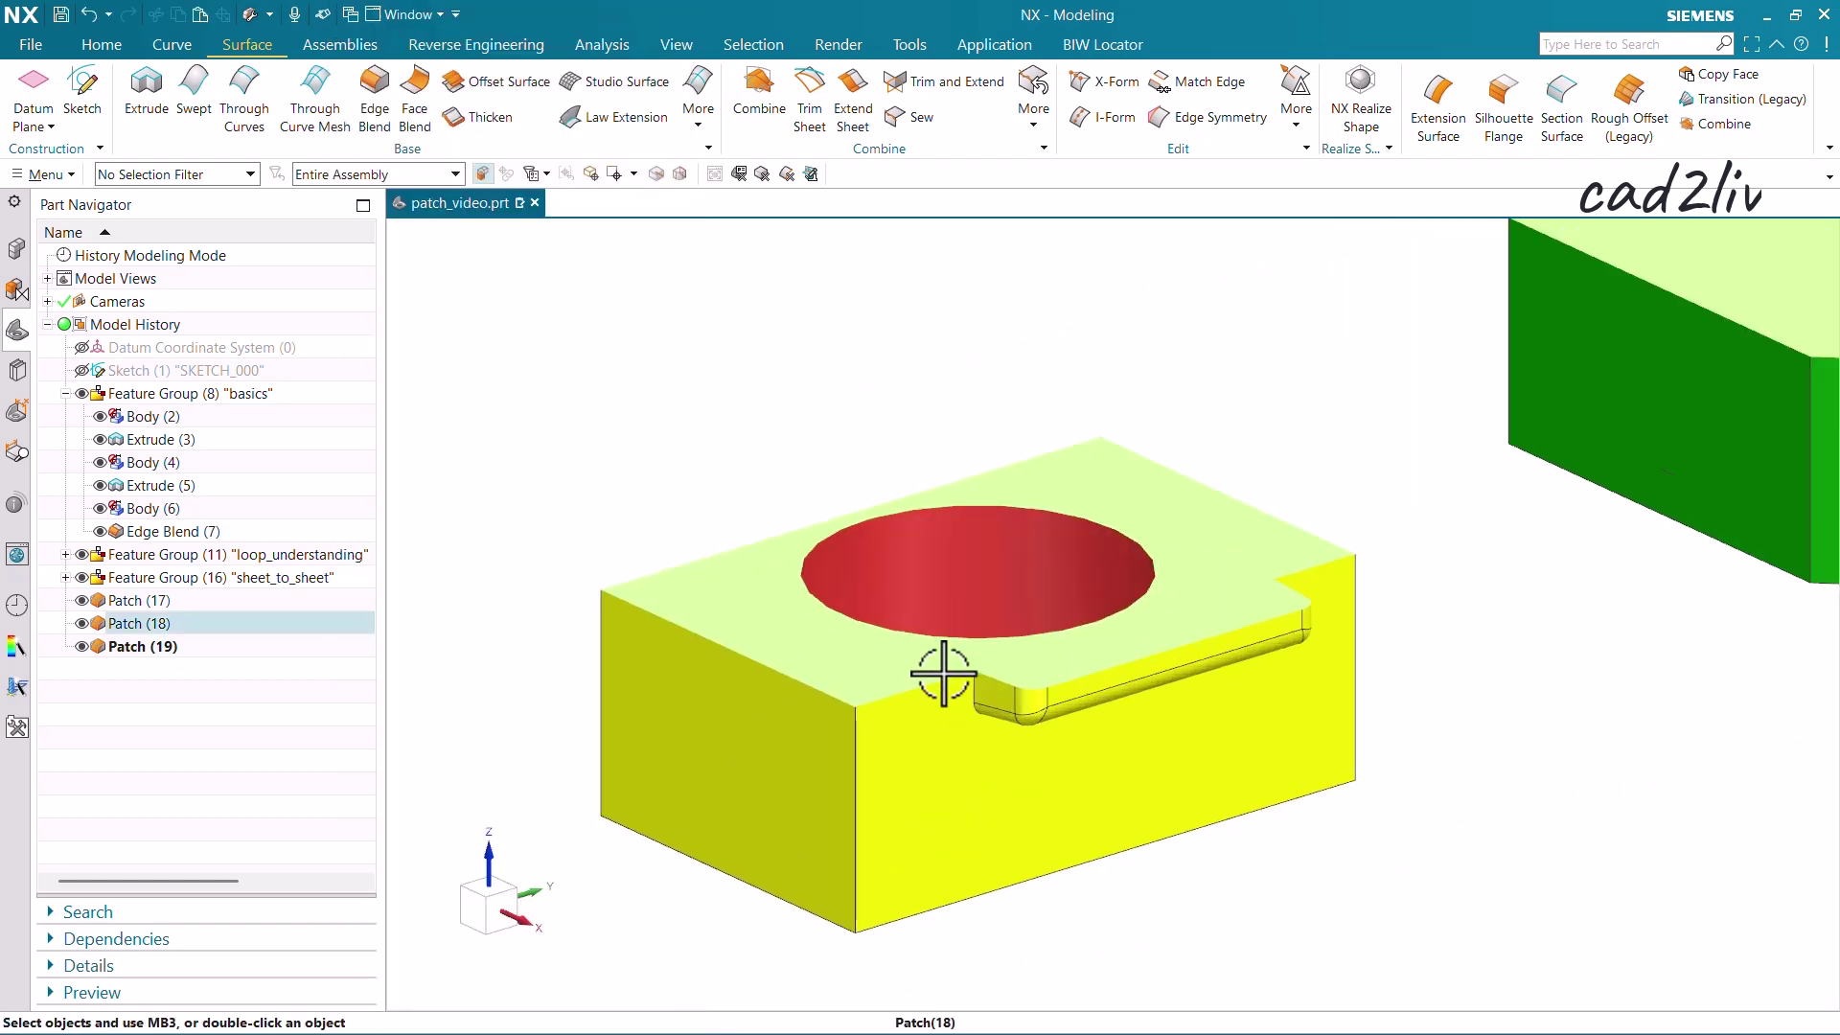
mouse_move(945, 677)
middle_mouse_down()
mouse_move(1006, 731)
mouse_move(986, 699)
mouse_move(949, 690)
middle_mouse_up()
Step: Set the section's cap color option to Body Color and examine the cut yellow block
key("ctrl+h")
left_click(565, 650)
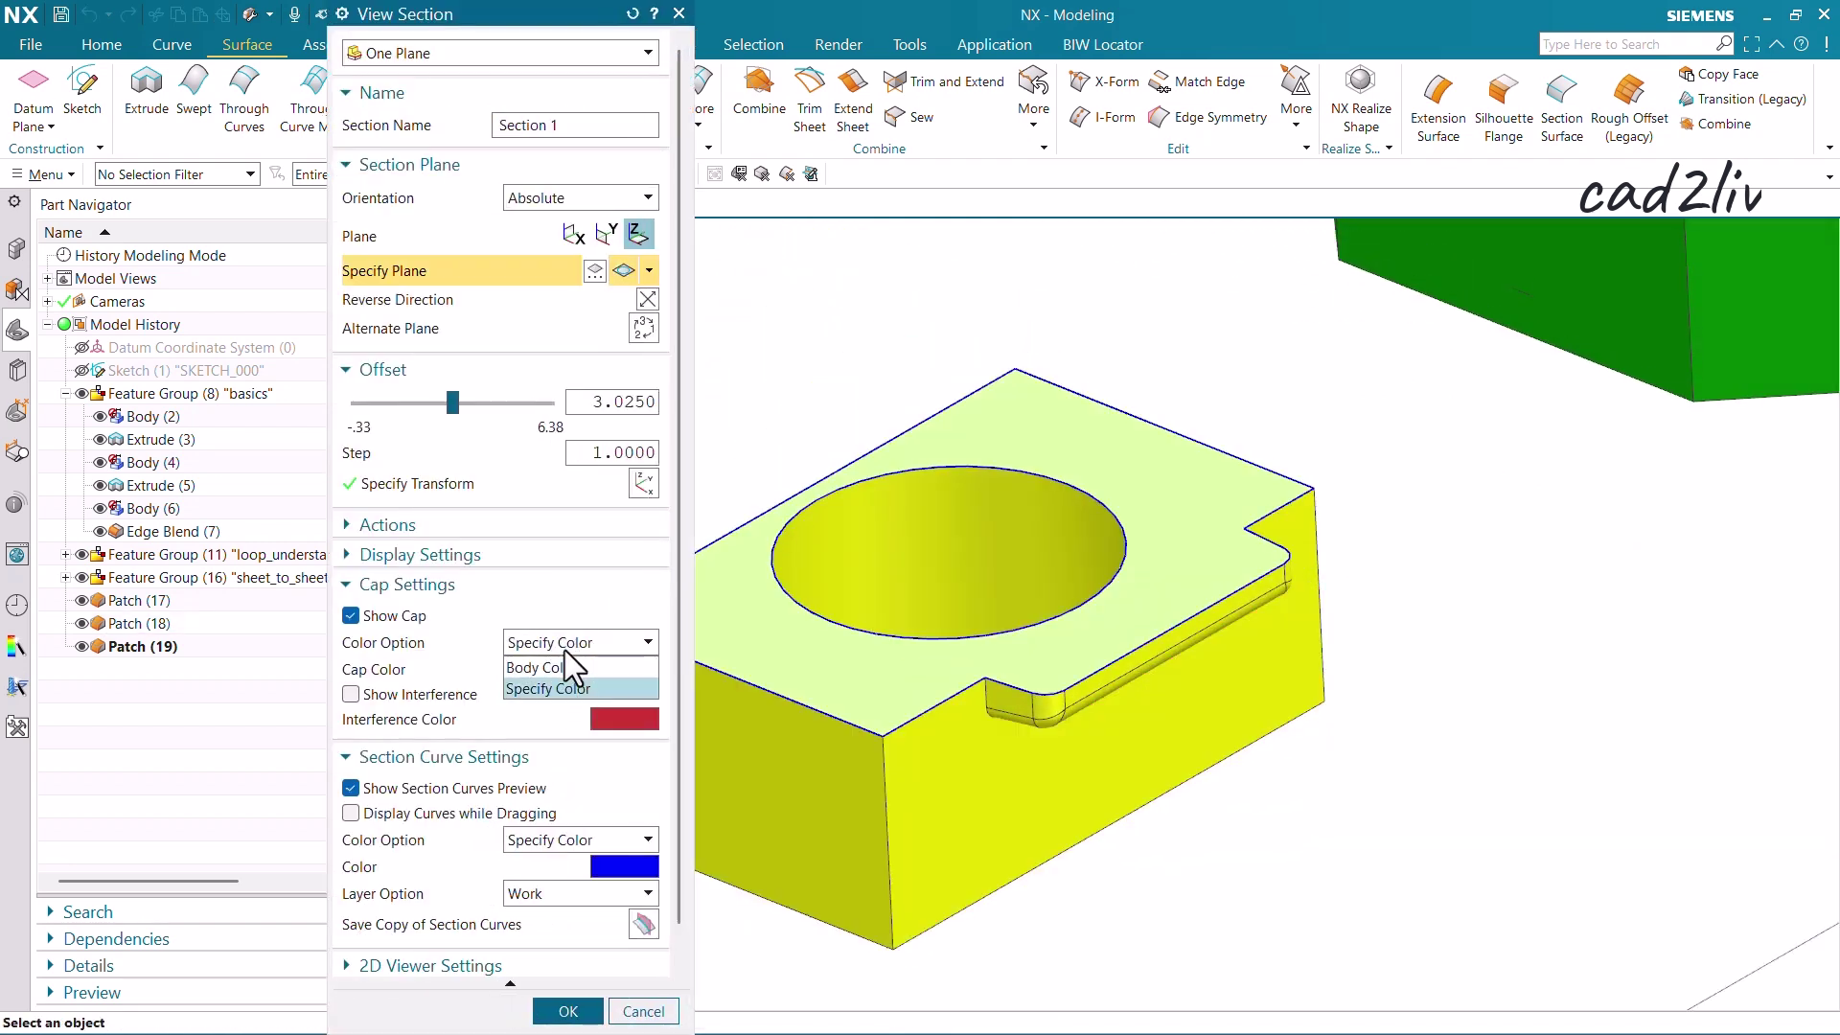
left_click(566, 665)
left_click(568, 1011)
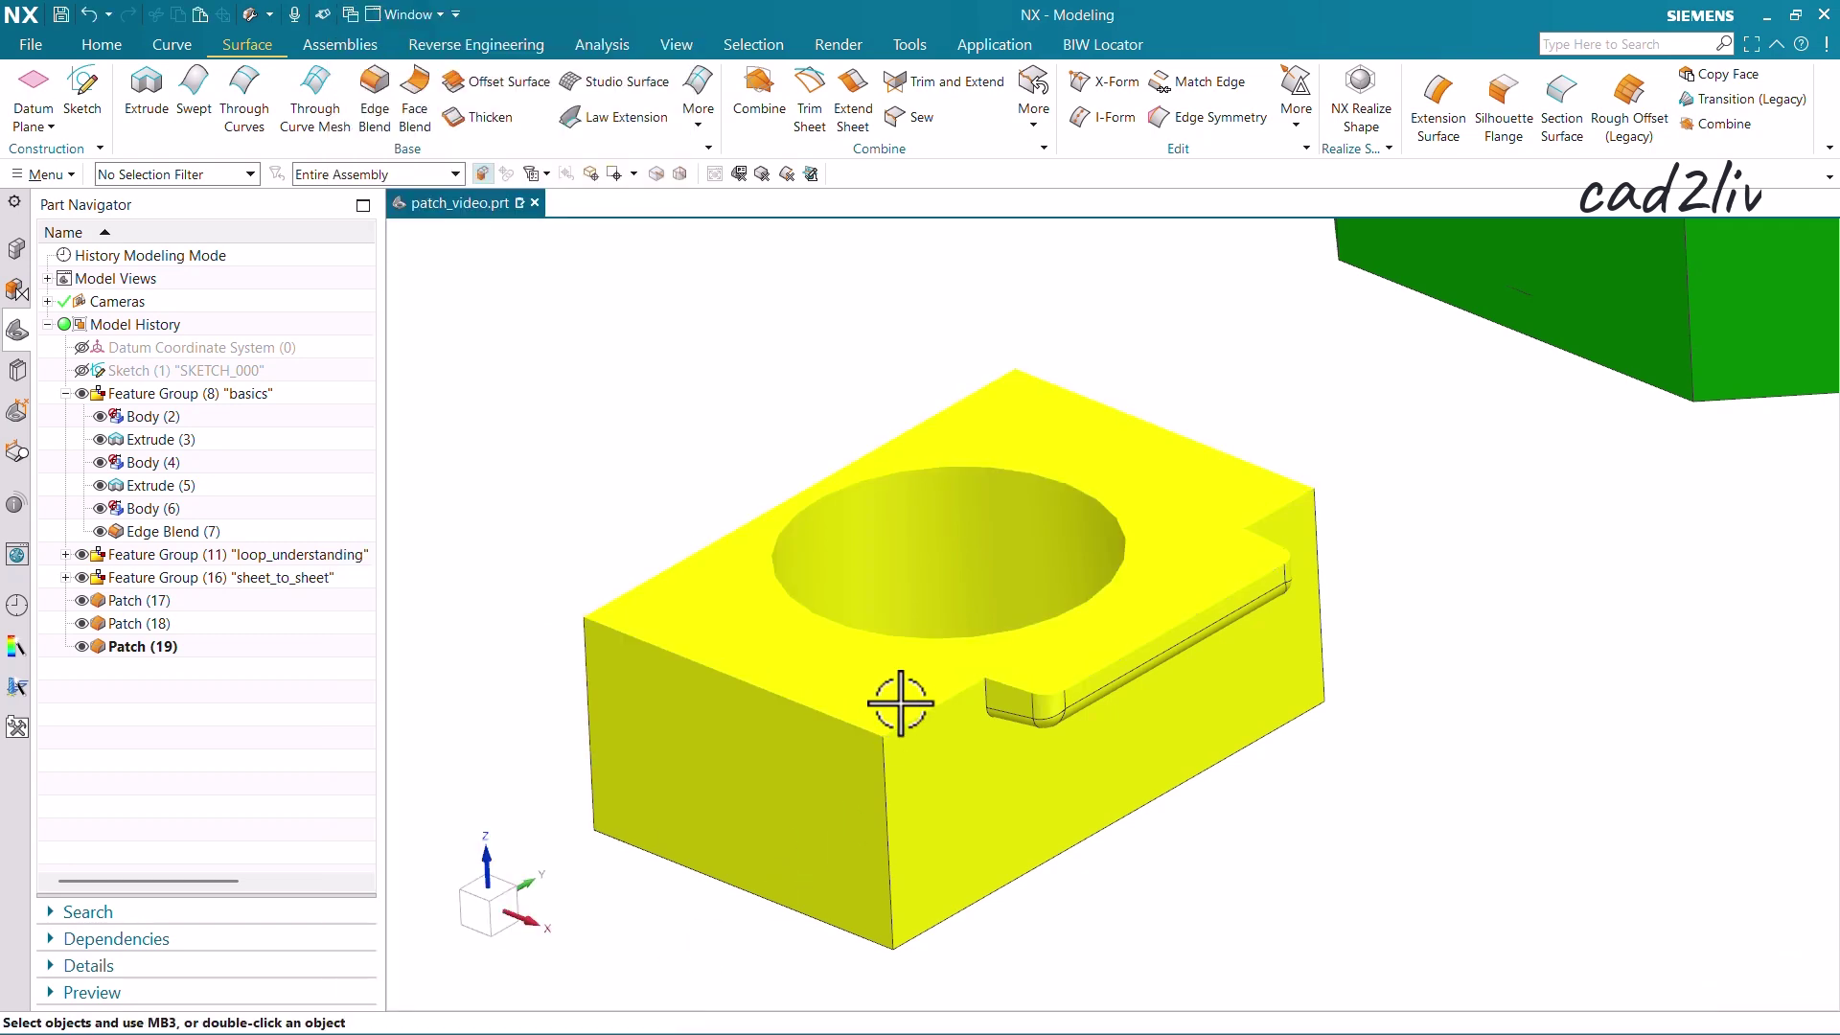
mouse_move(906, 705)
middle_mouse_down()
mouse_move(969, 744)
mouse_move(932, 706)
middle_mouse_up()
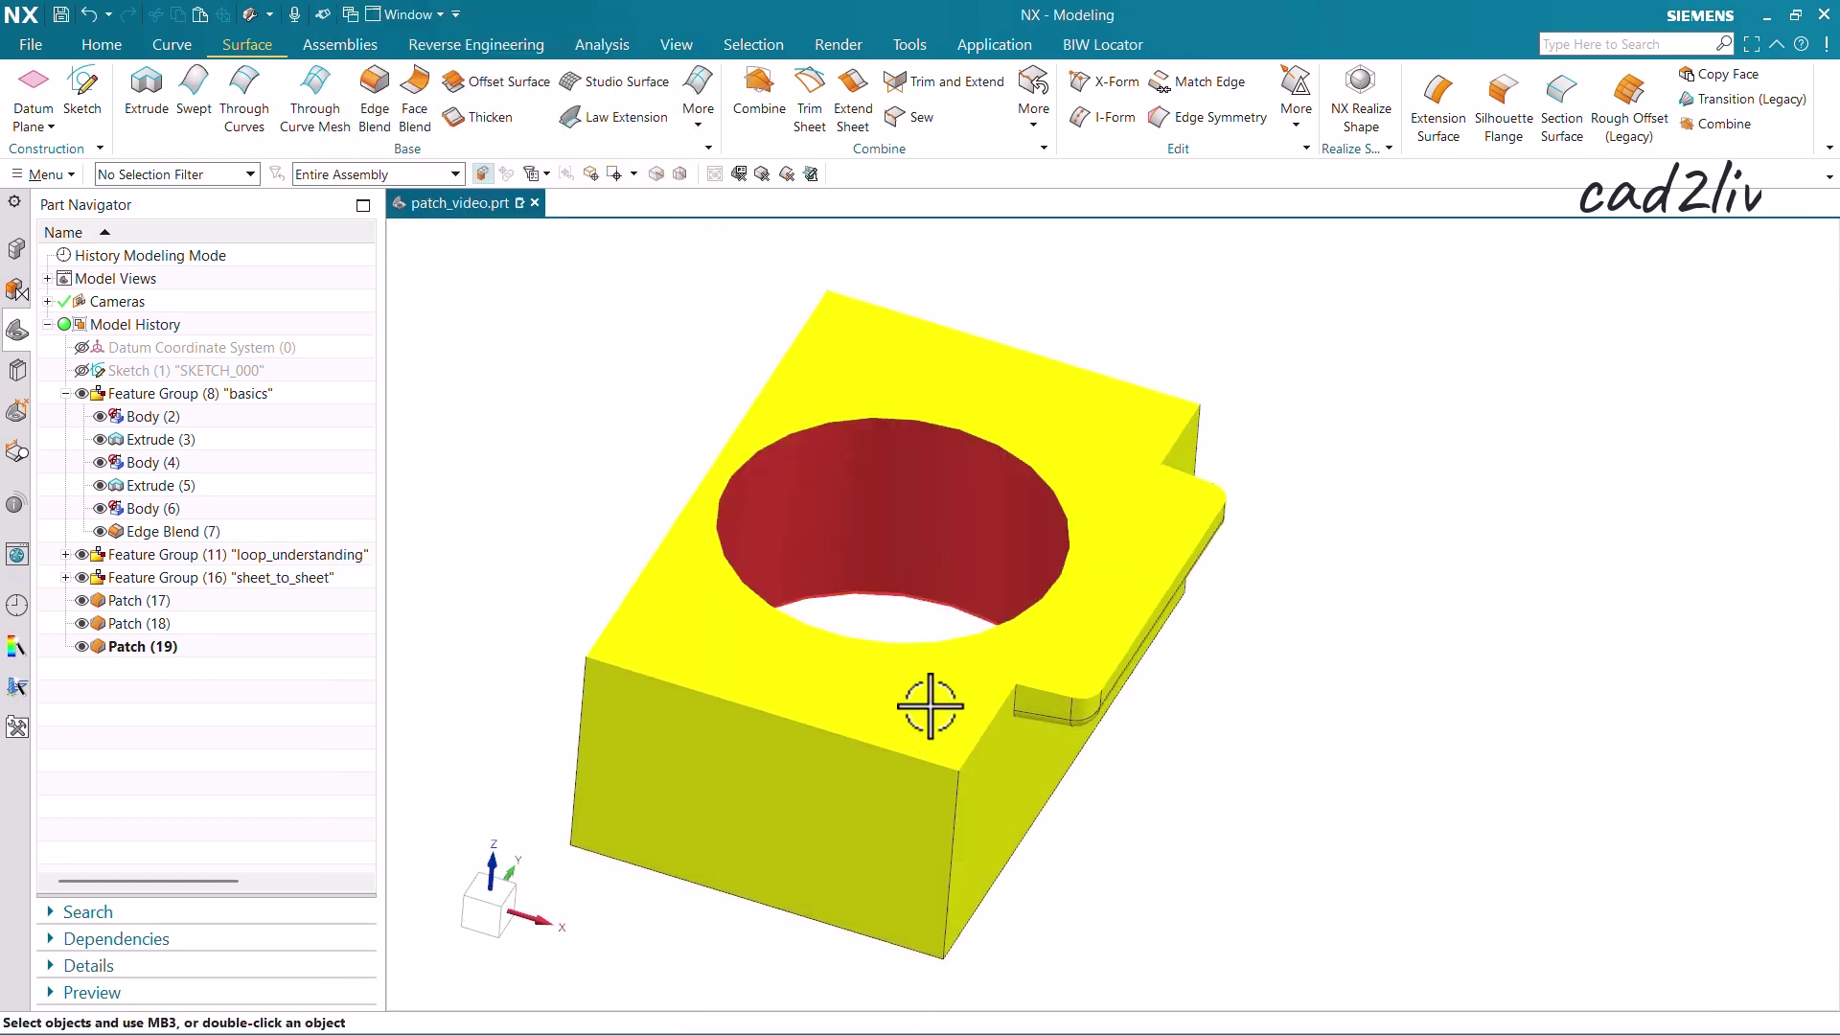
Step: Return to the whole-model view and turn off section clipping to show the complete bodies
key("Home")
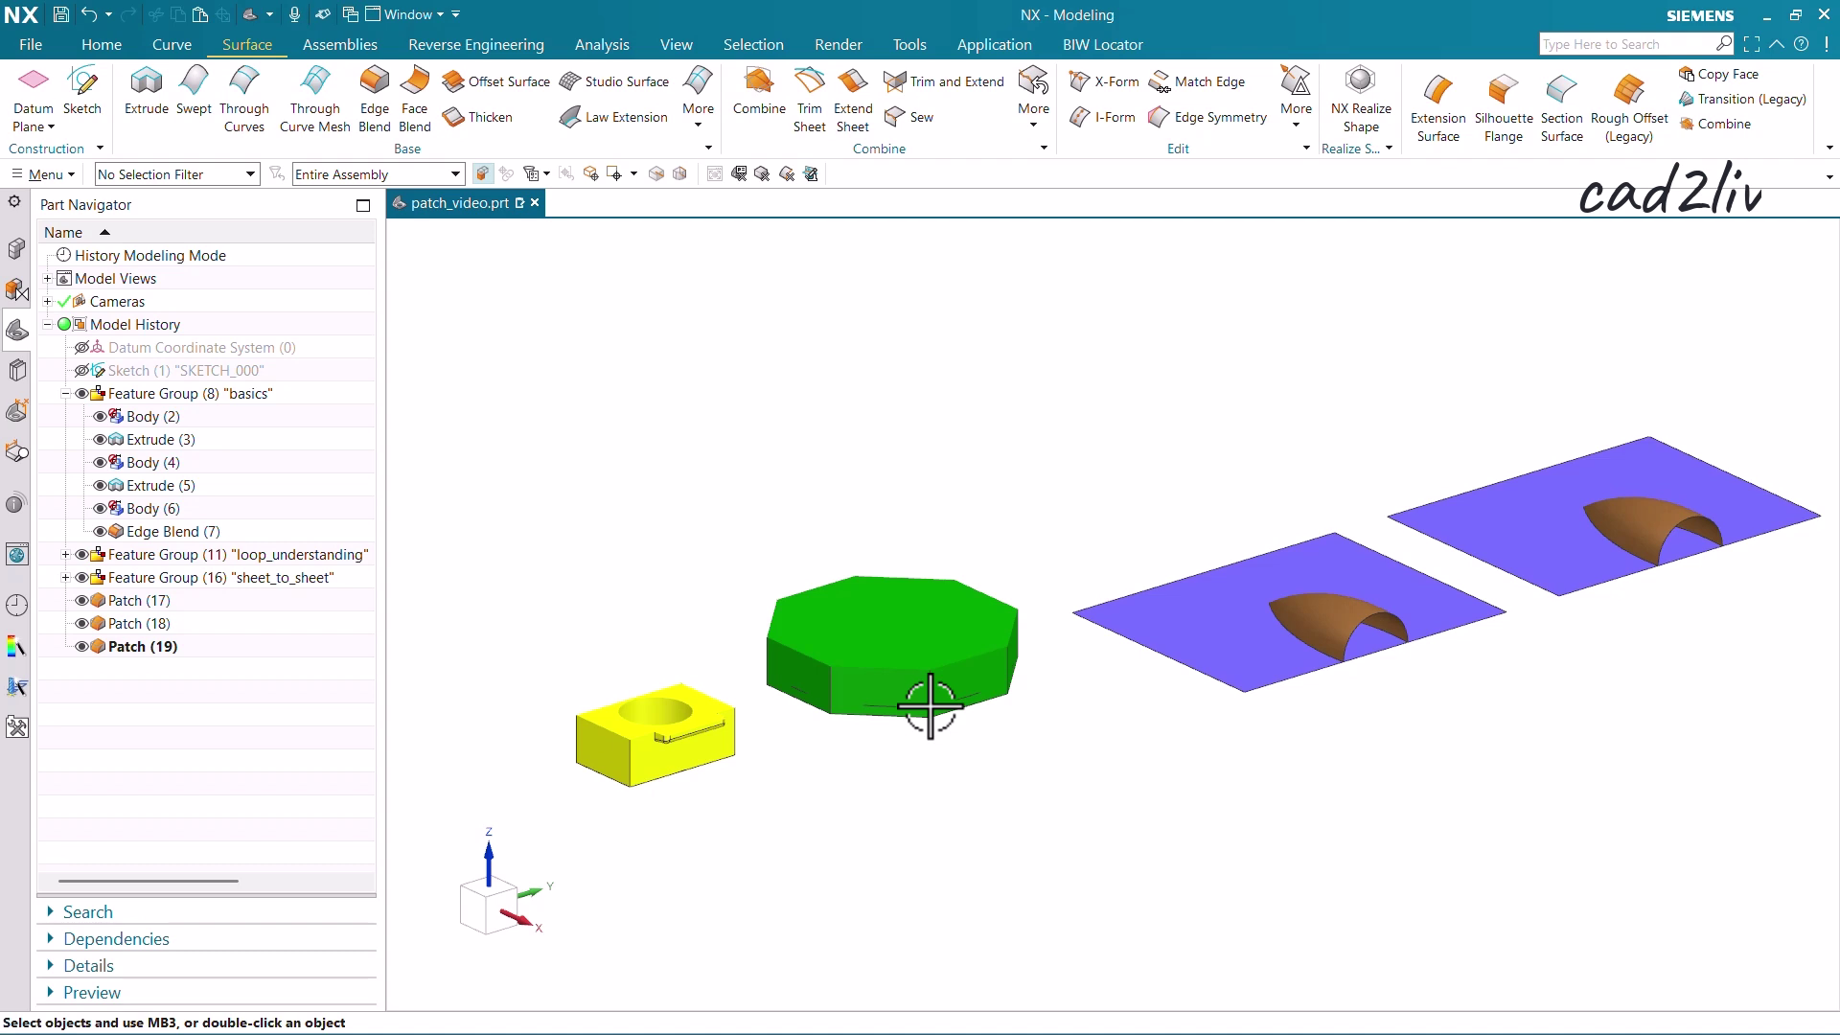
key("ctrl+h")
key("Escape")
left_click(675, 45)
left_click(740, 124)
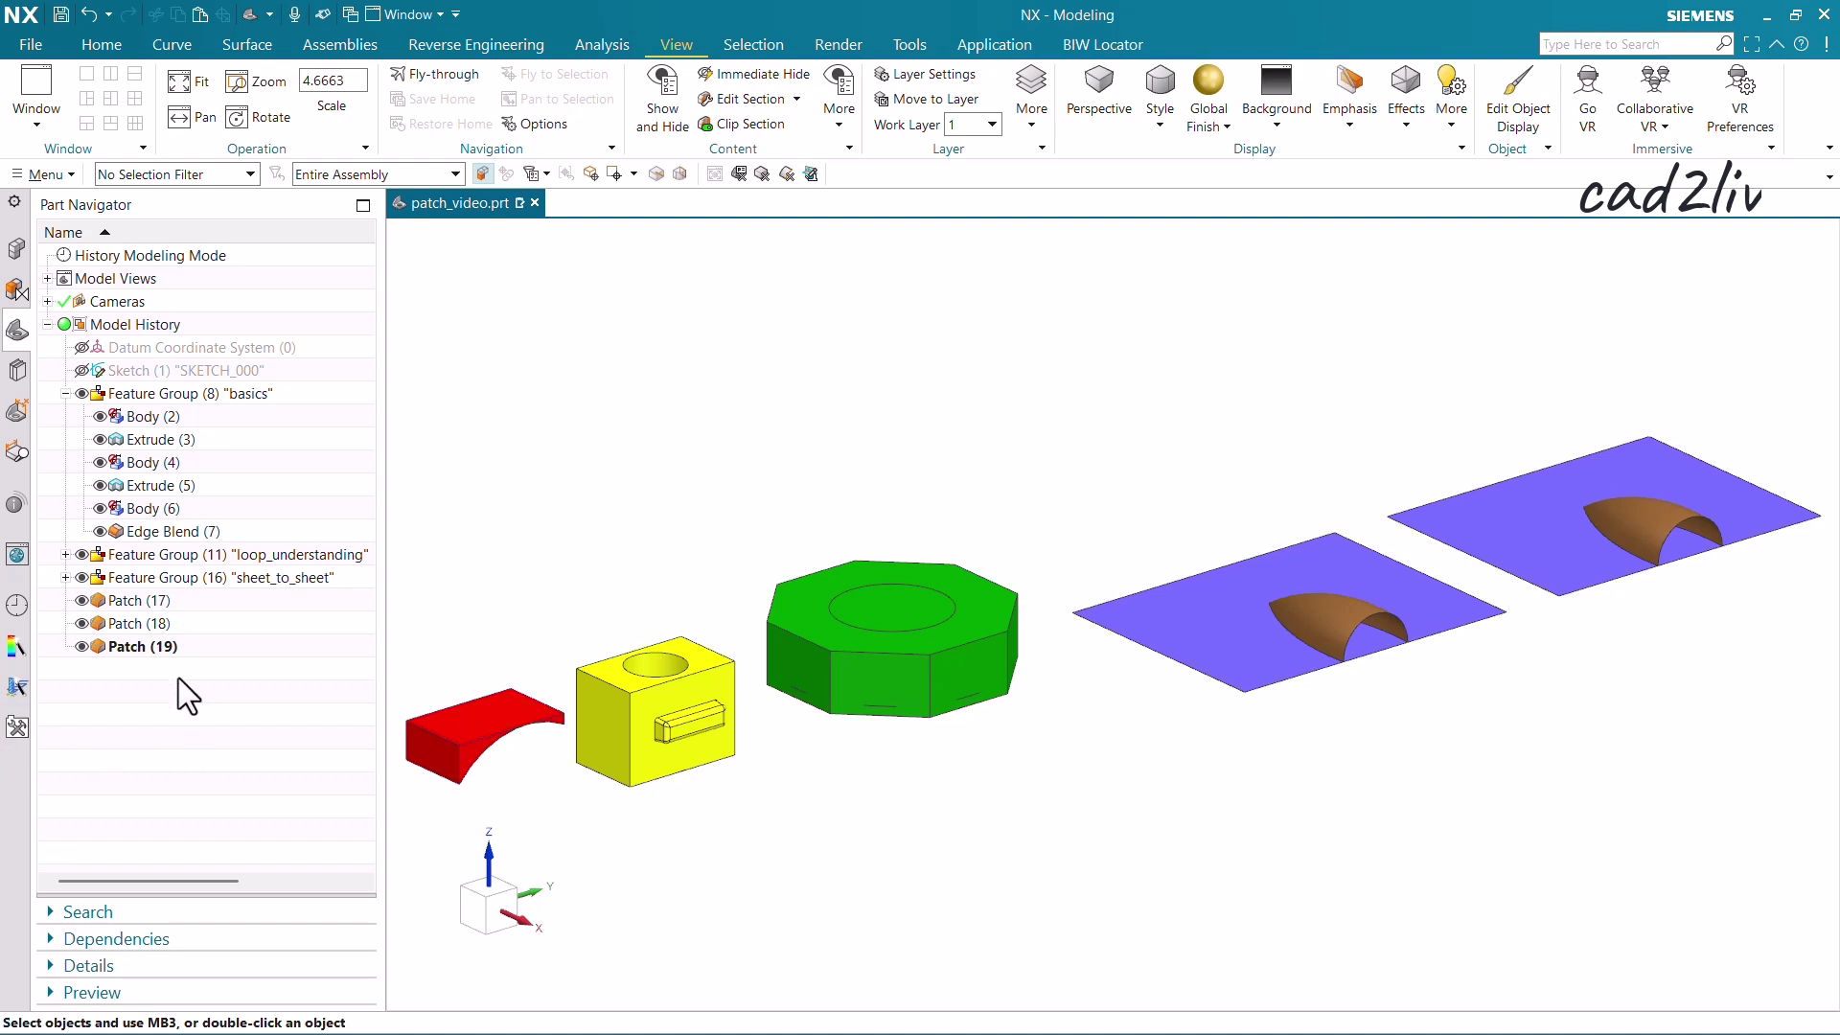
Step: Preview the yellow block's protrusion patch with the removal direction reversed, inspect the remaining body, and discard the edit
right_click(164, 652)
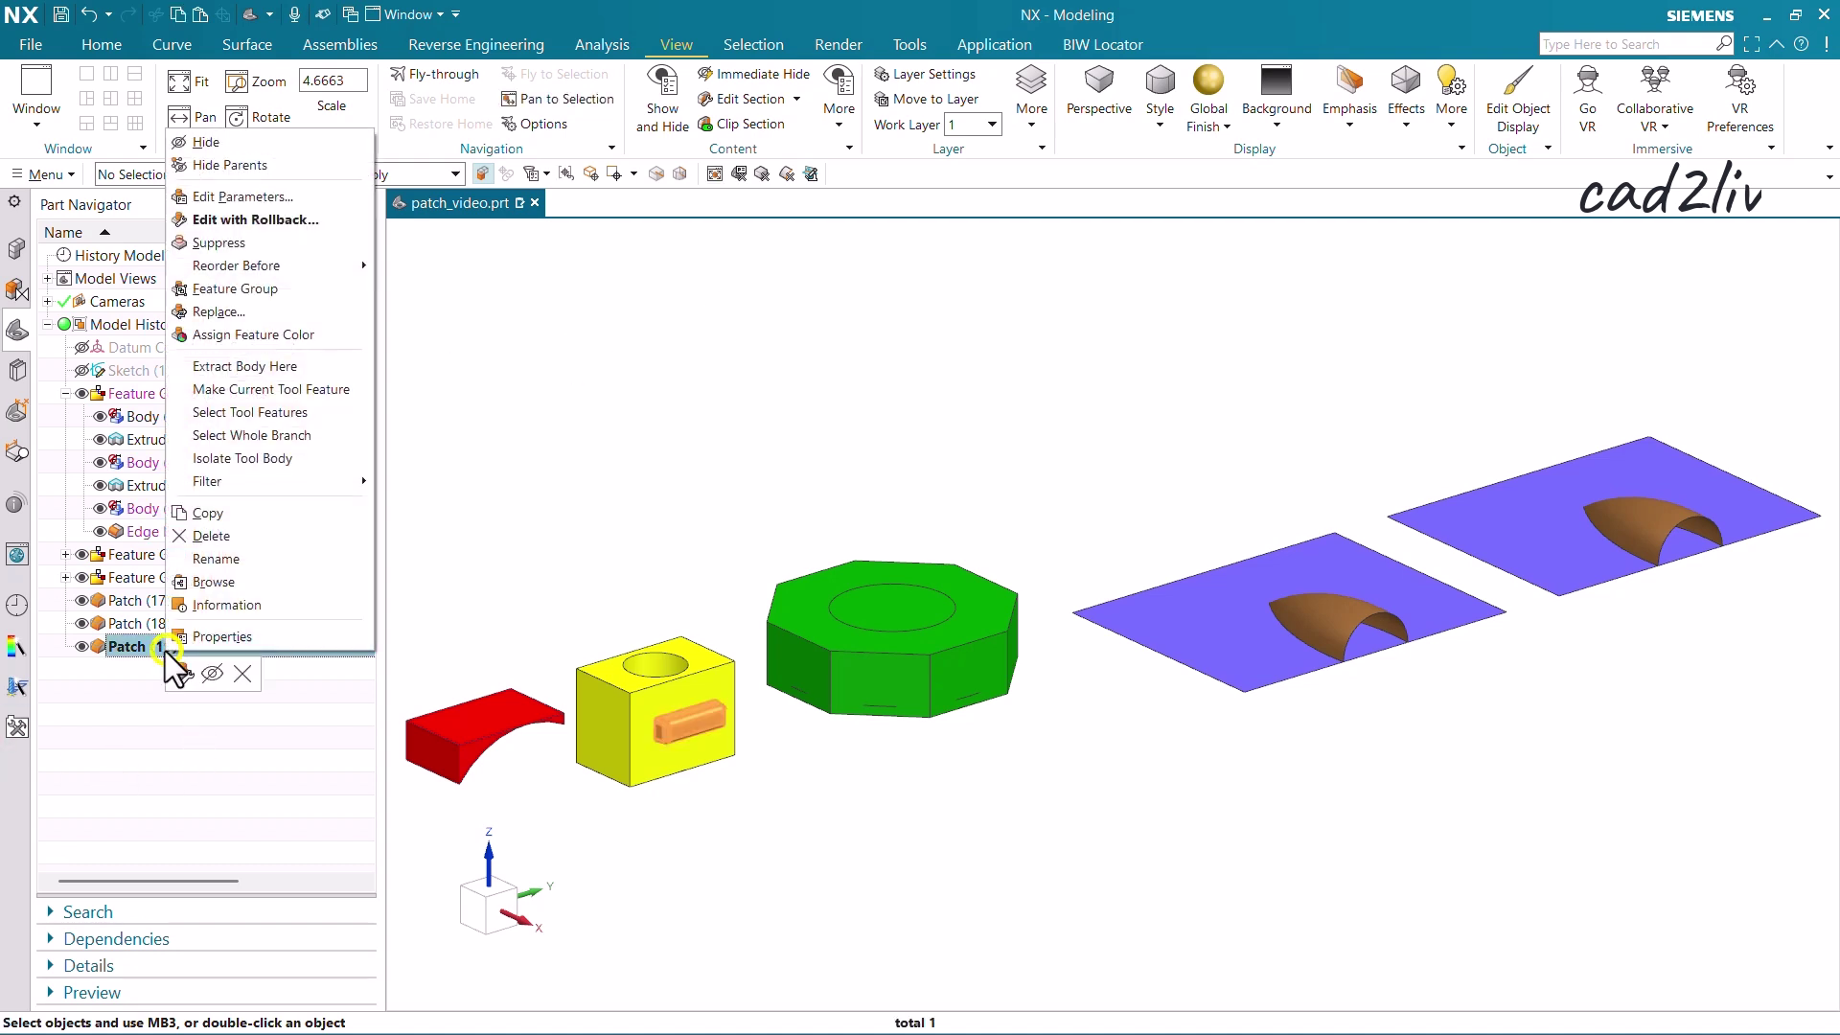
left_click(265, 226)
scroll(1216, 509, "down", 5)
scroll(1055, 521, "up", 8)
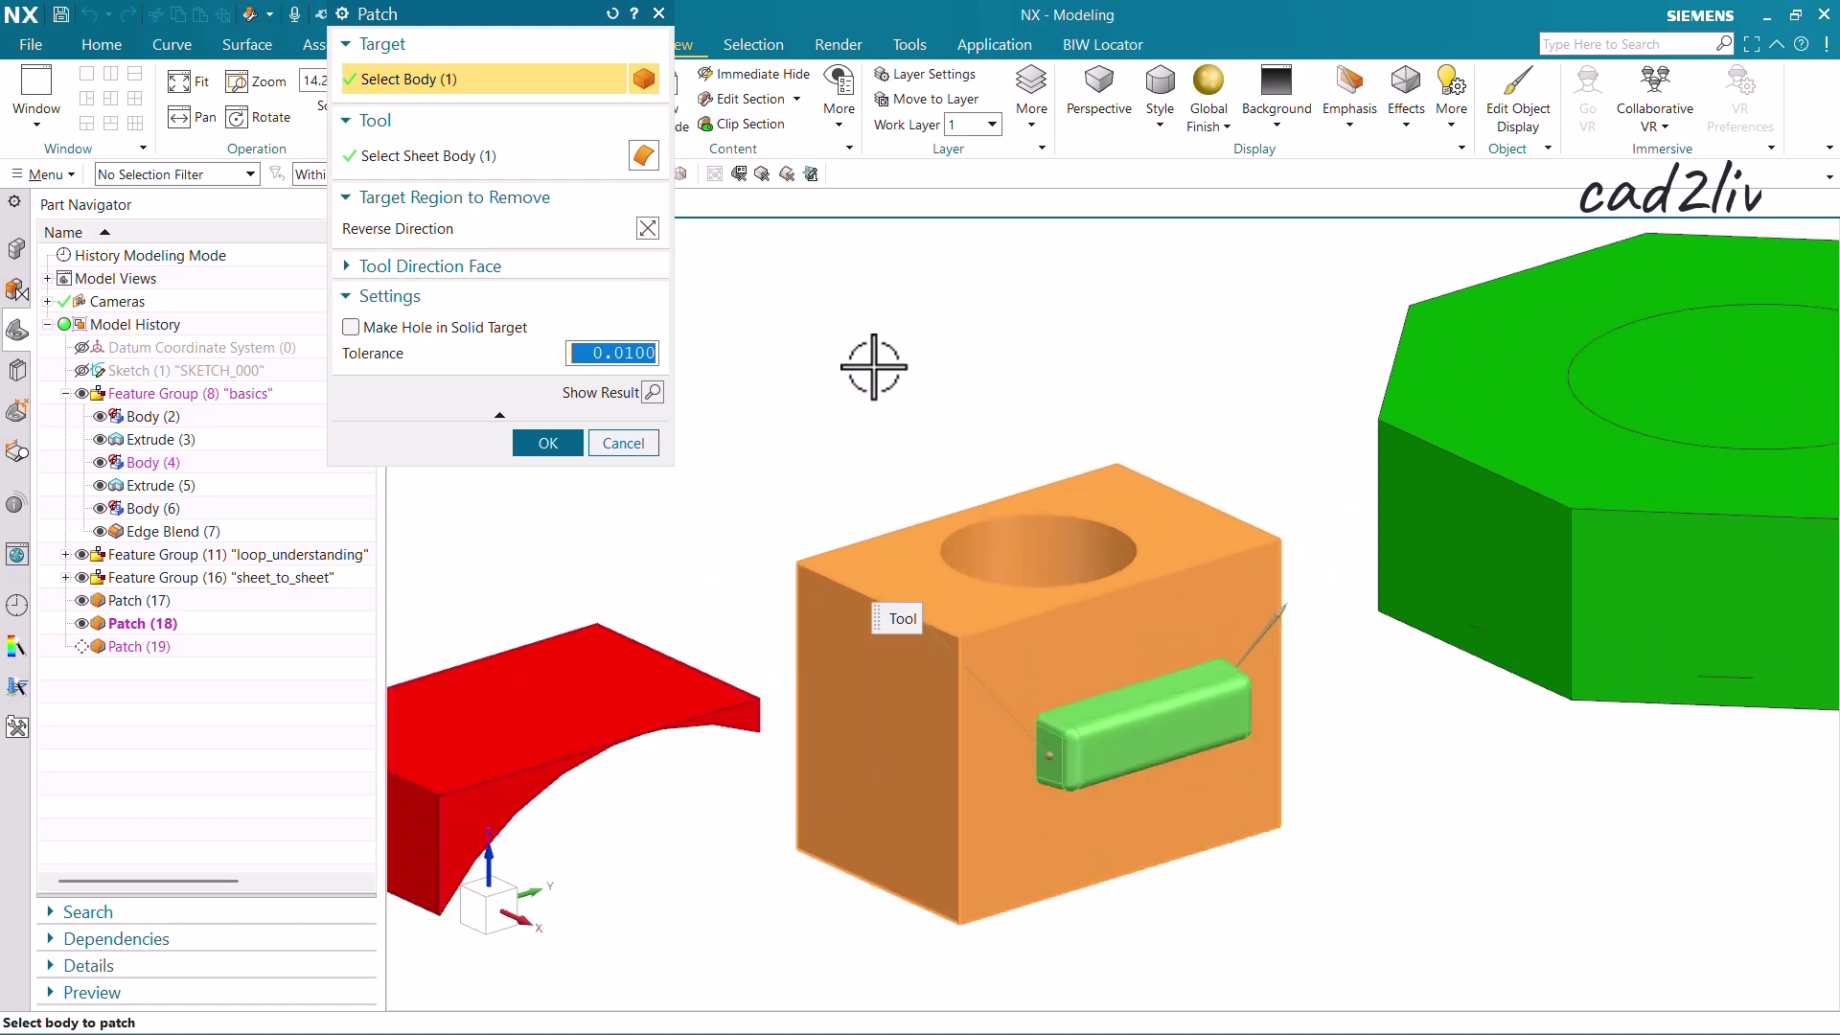
left_click(647, 230)
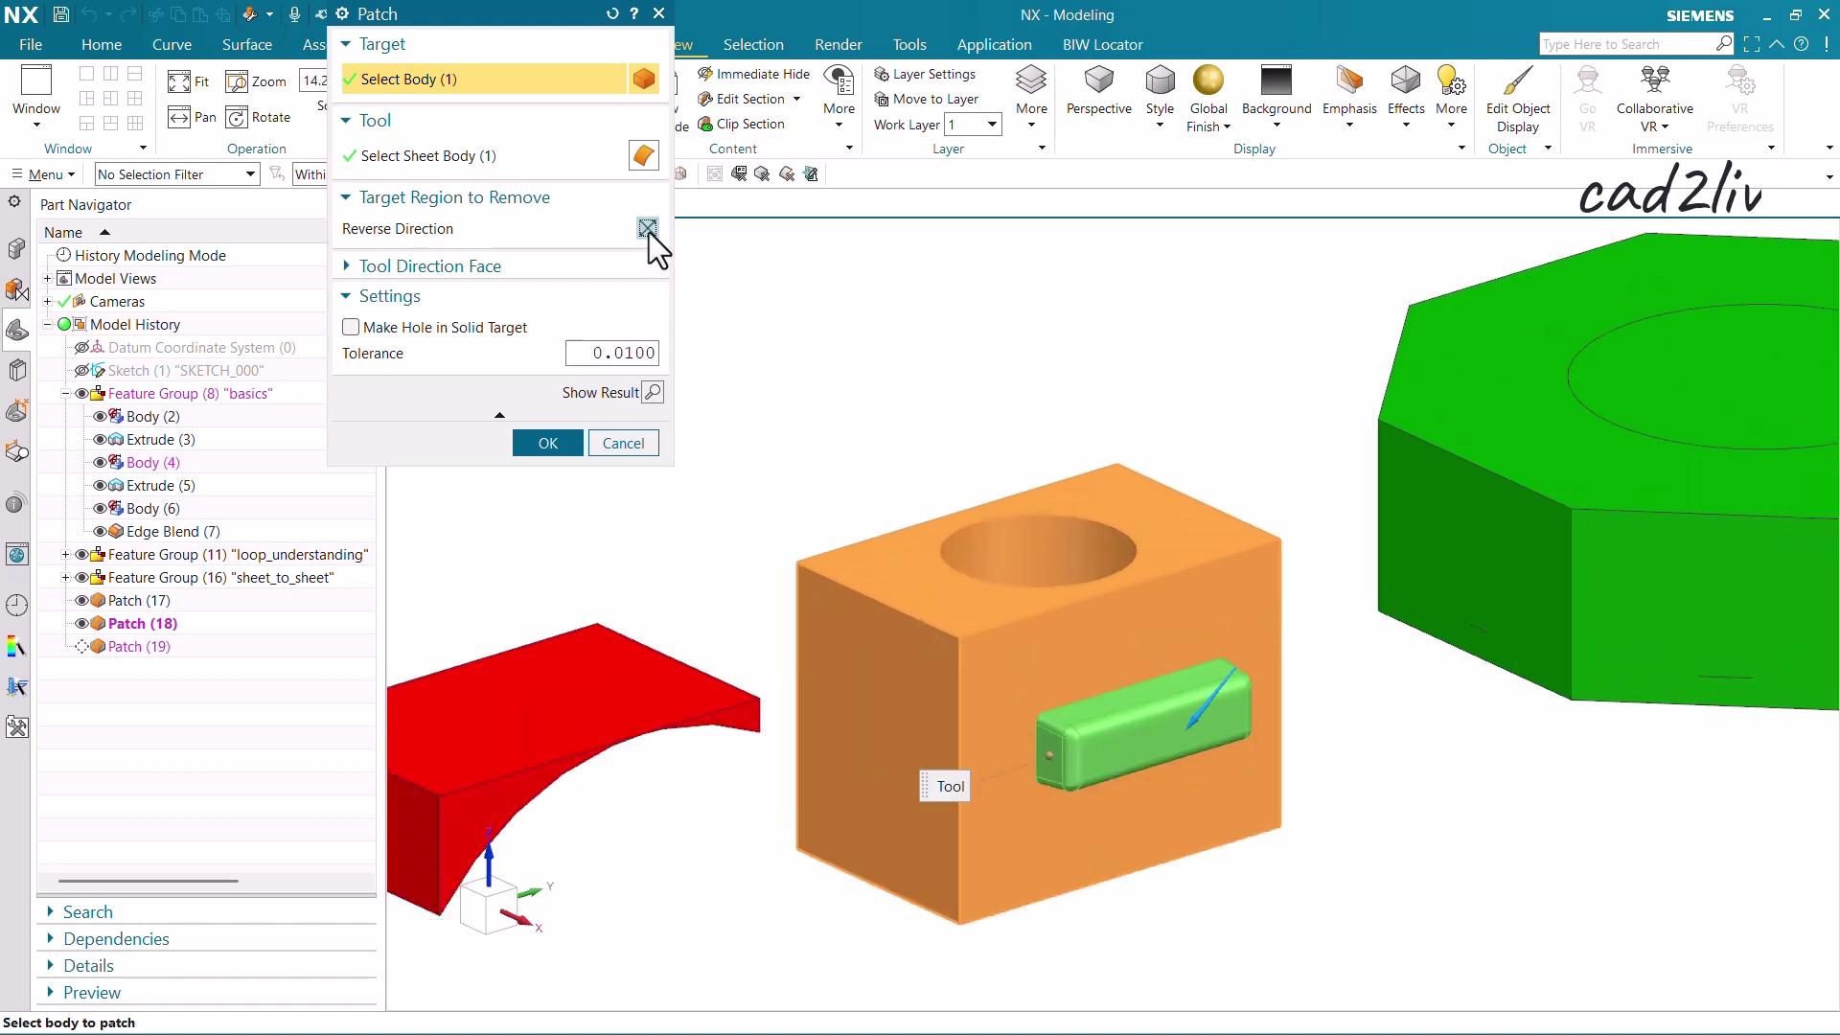
left_click(652, 392)
middle_click_drag(1131, 727, 1062, 700)
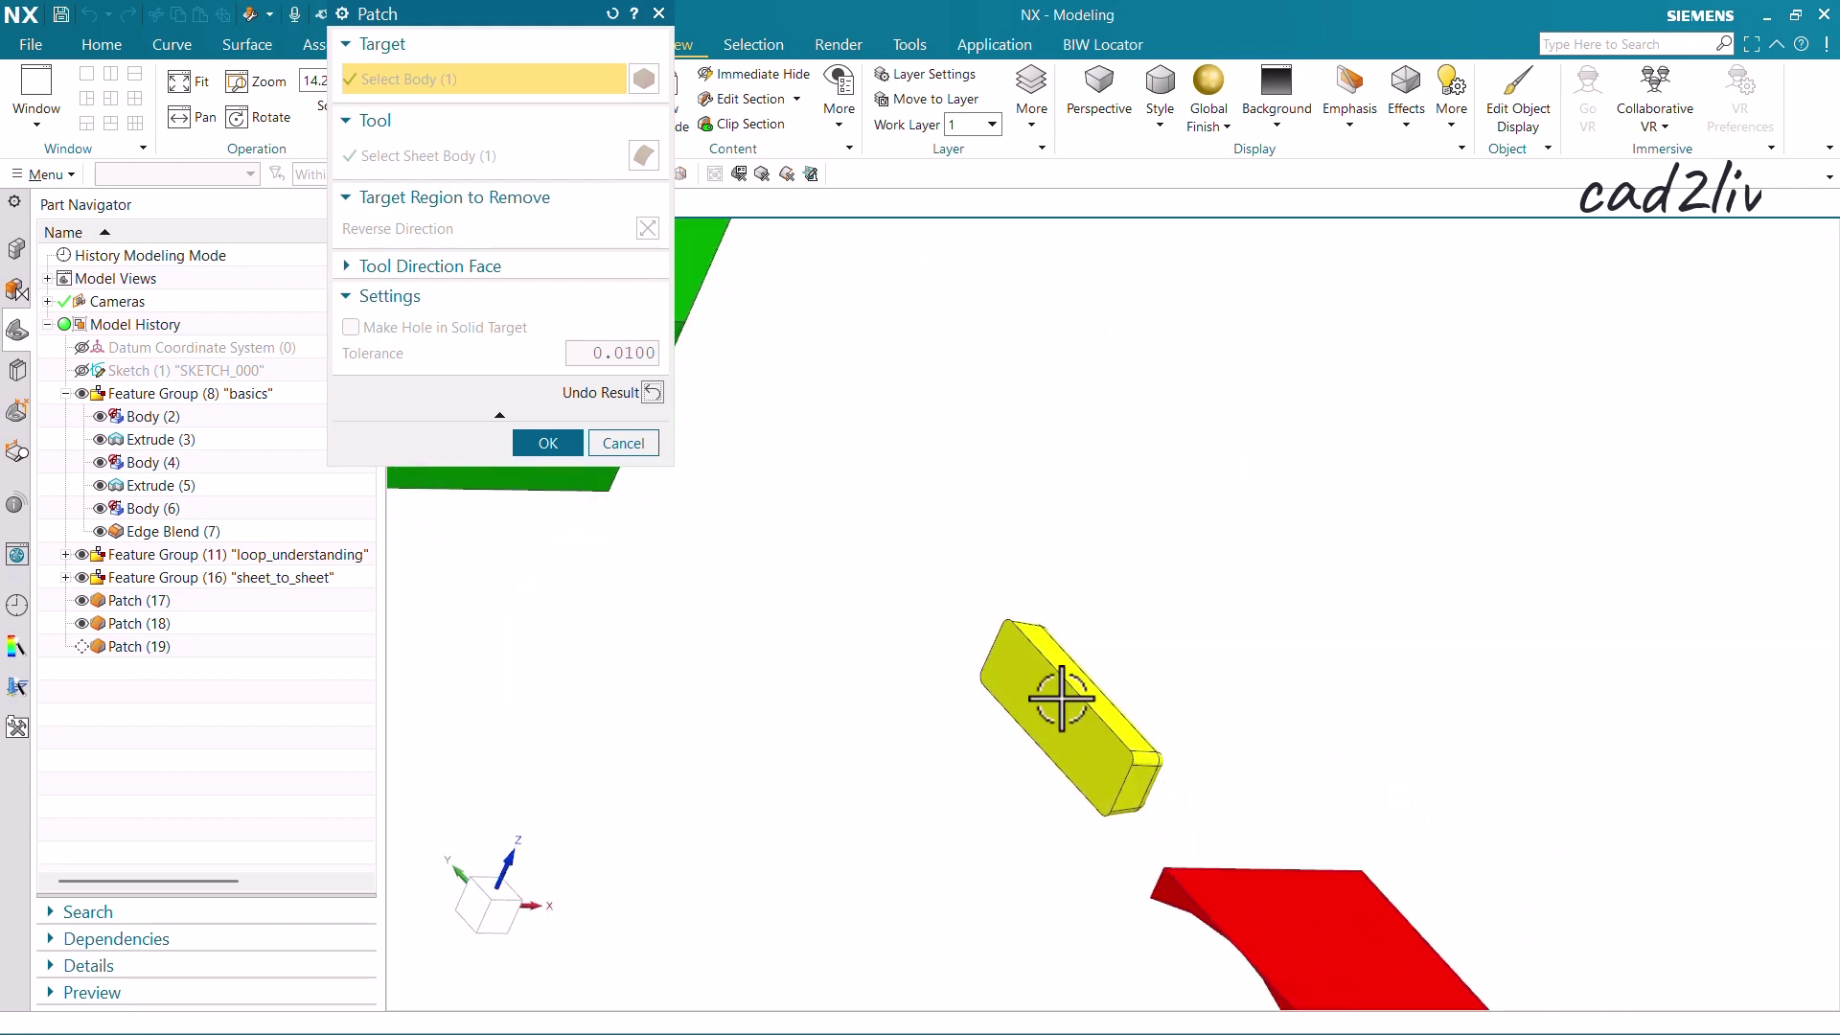
scroll(1061, 700, "up", 5)
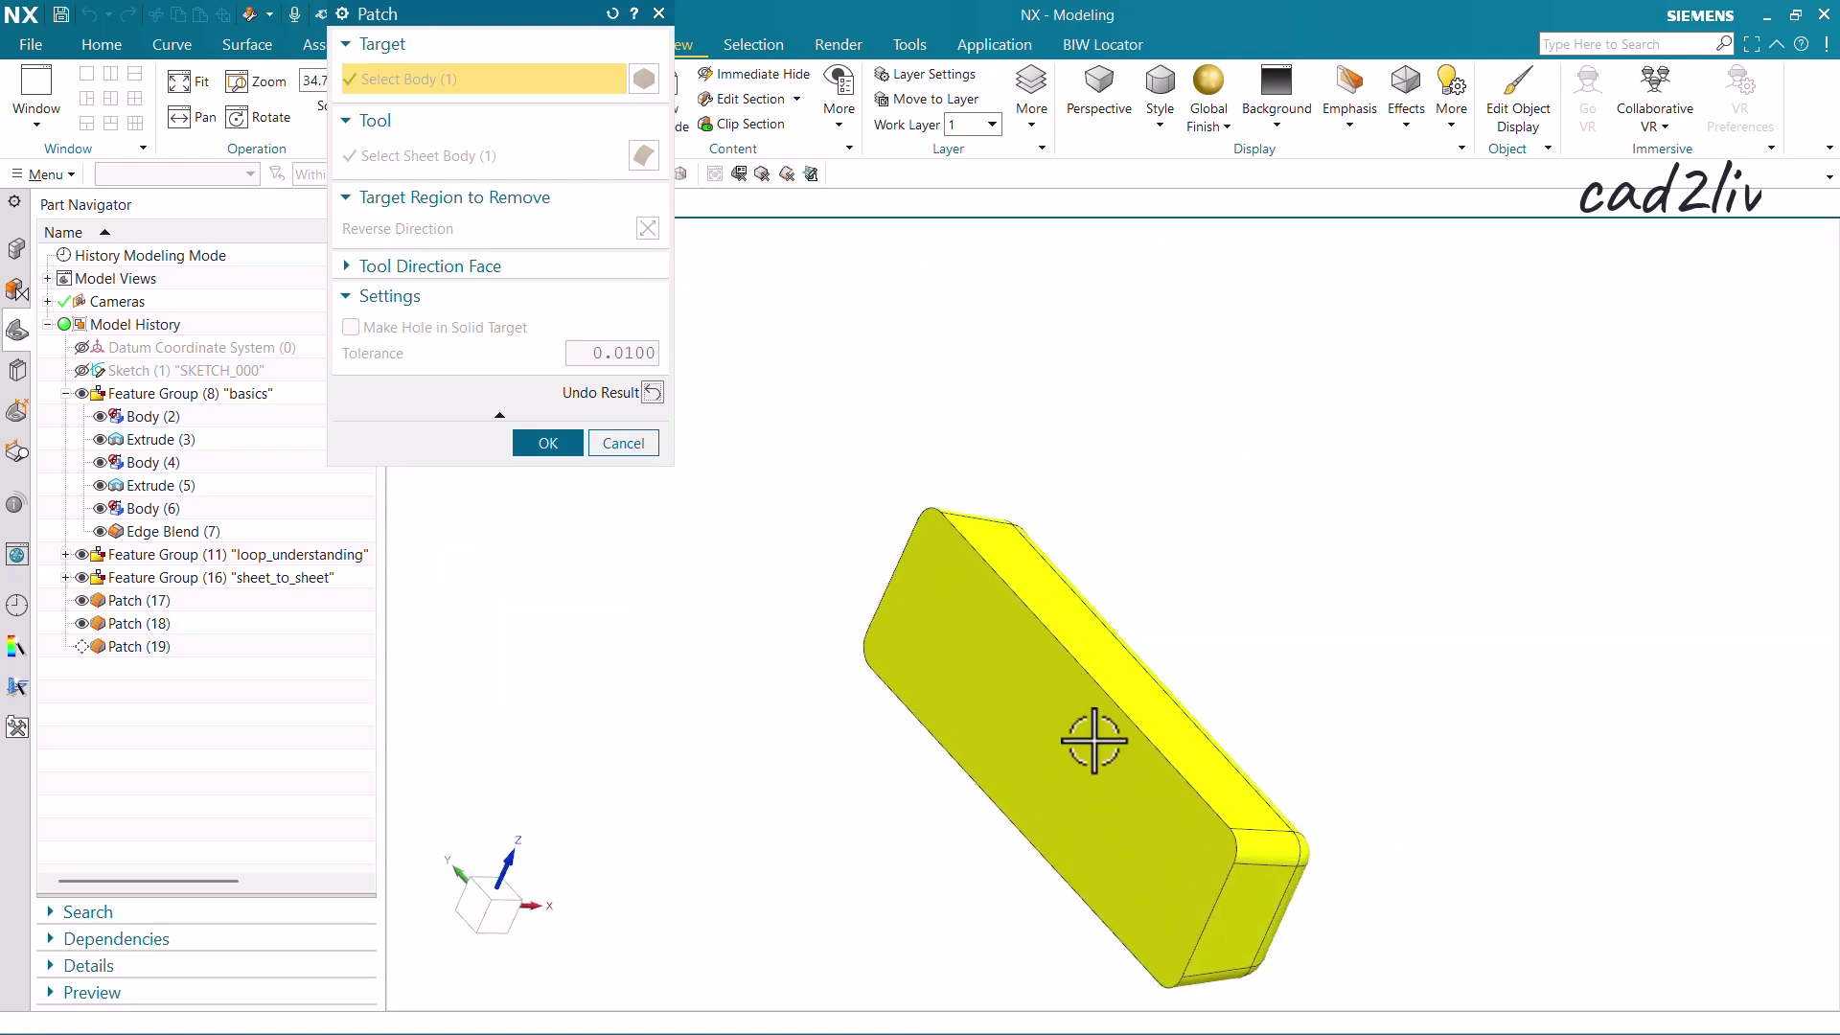
left_click(607, 443)
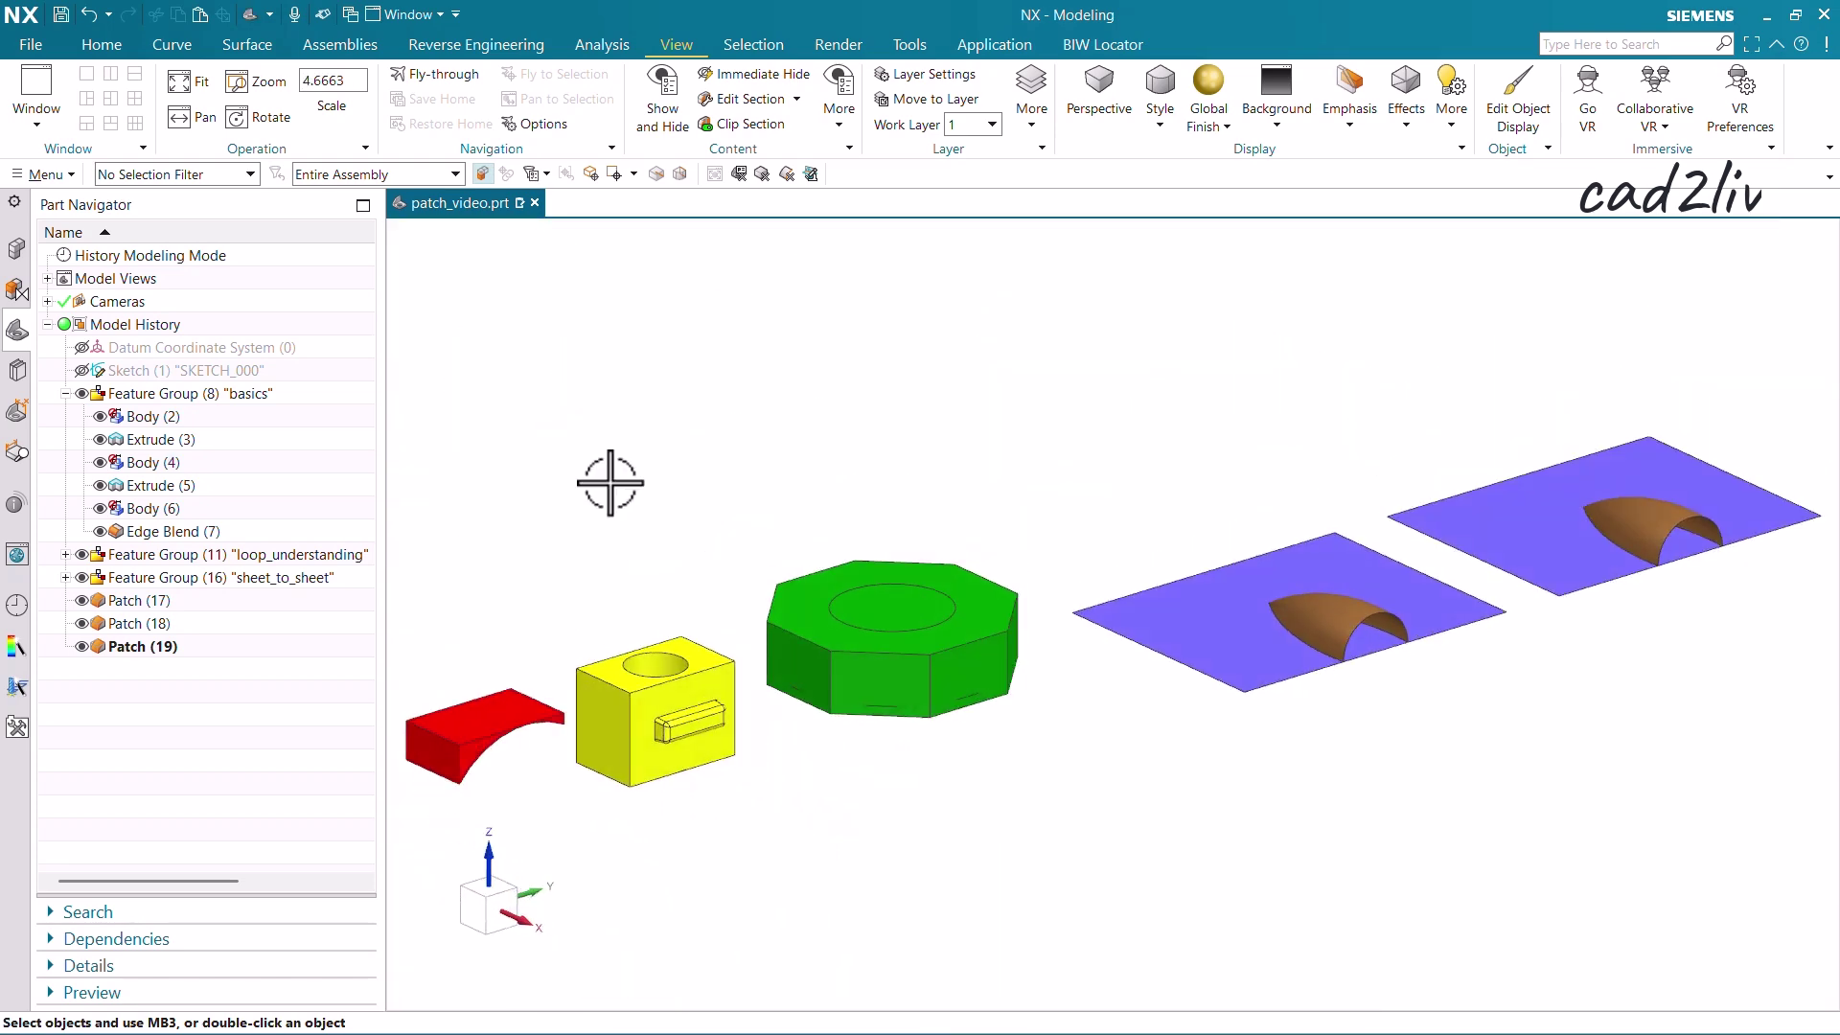
Step: Set the green octagonal body's translucency to 50 in its object display settings
scroll(676, 728, "up", 2)
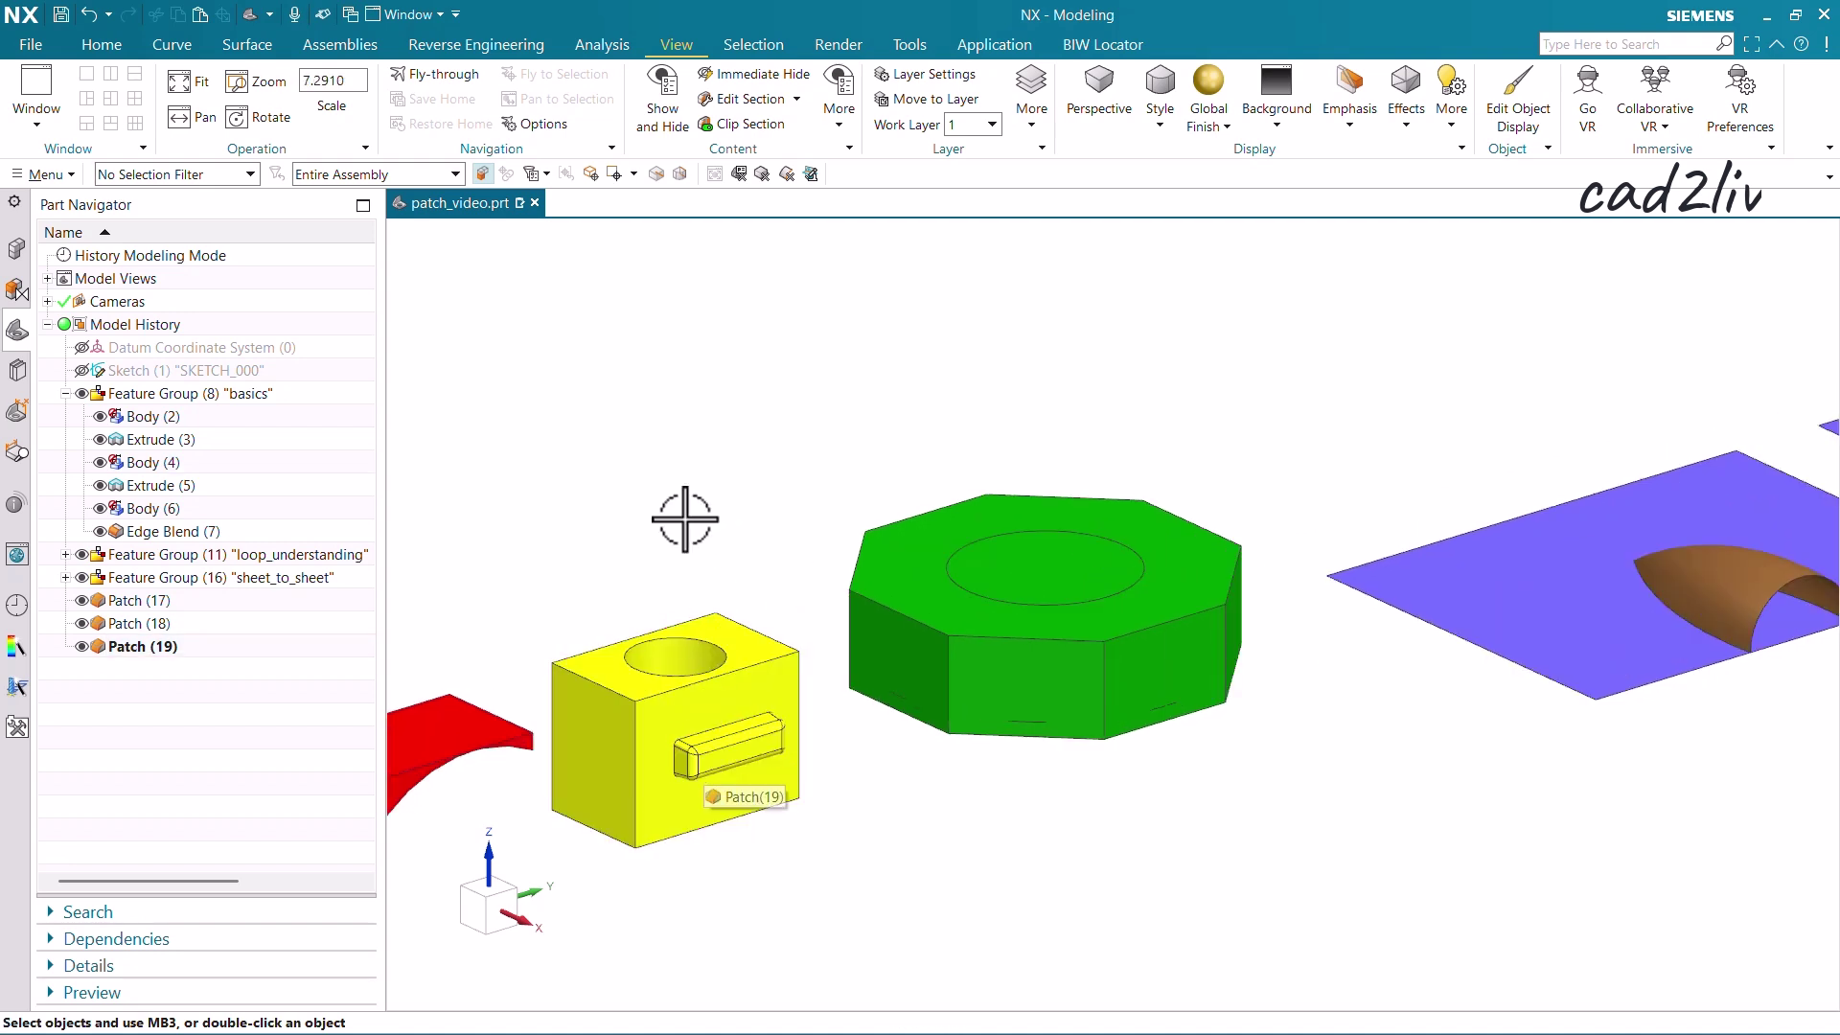
scroll(686, 518, "down", 2)
scroll(748, 505, "up", 2)
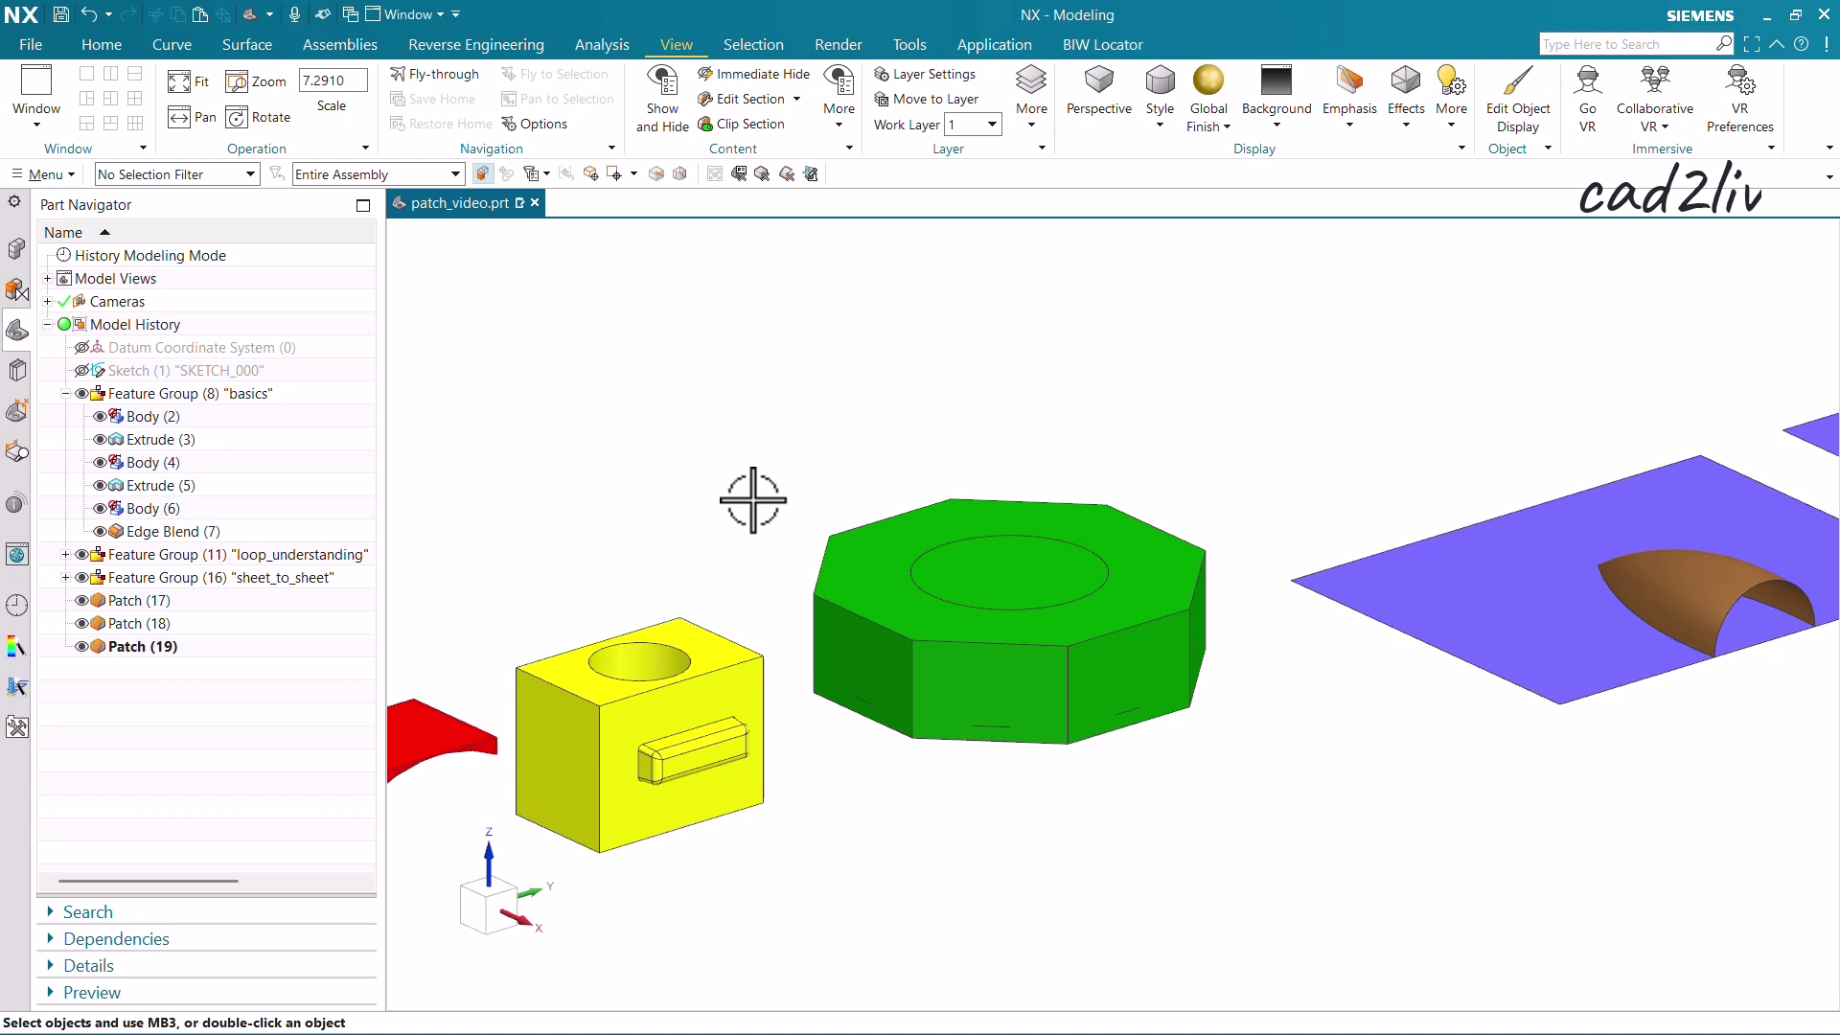
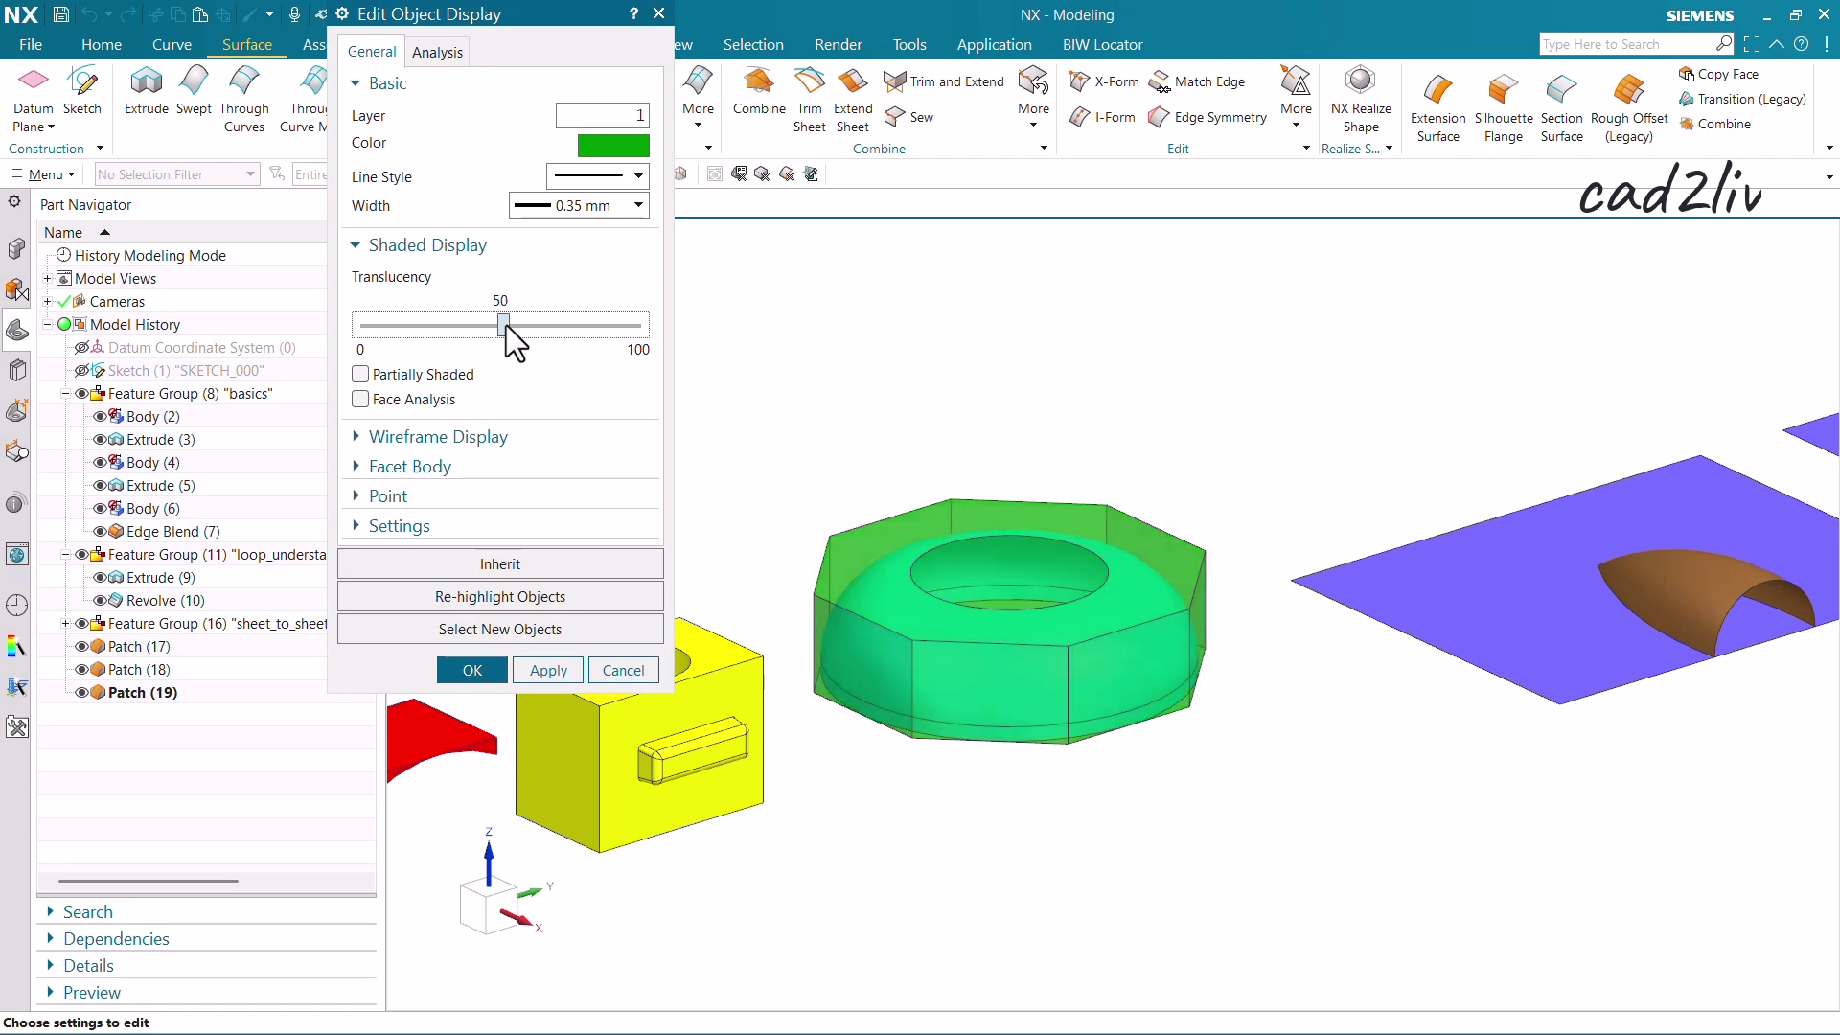
left_click(470, 670)
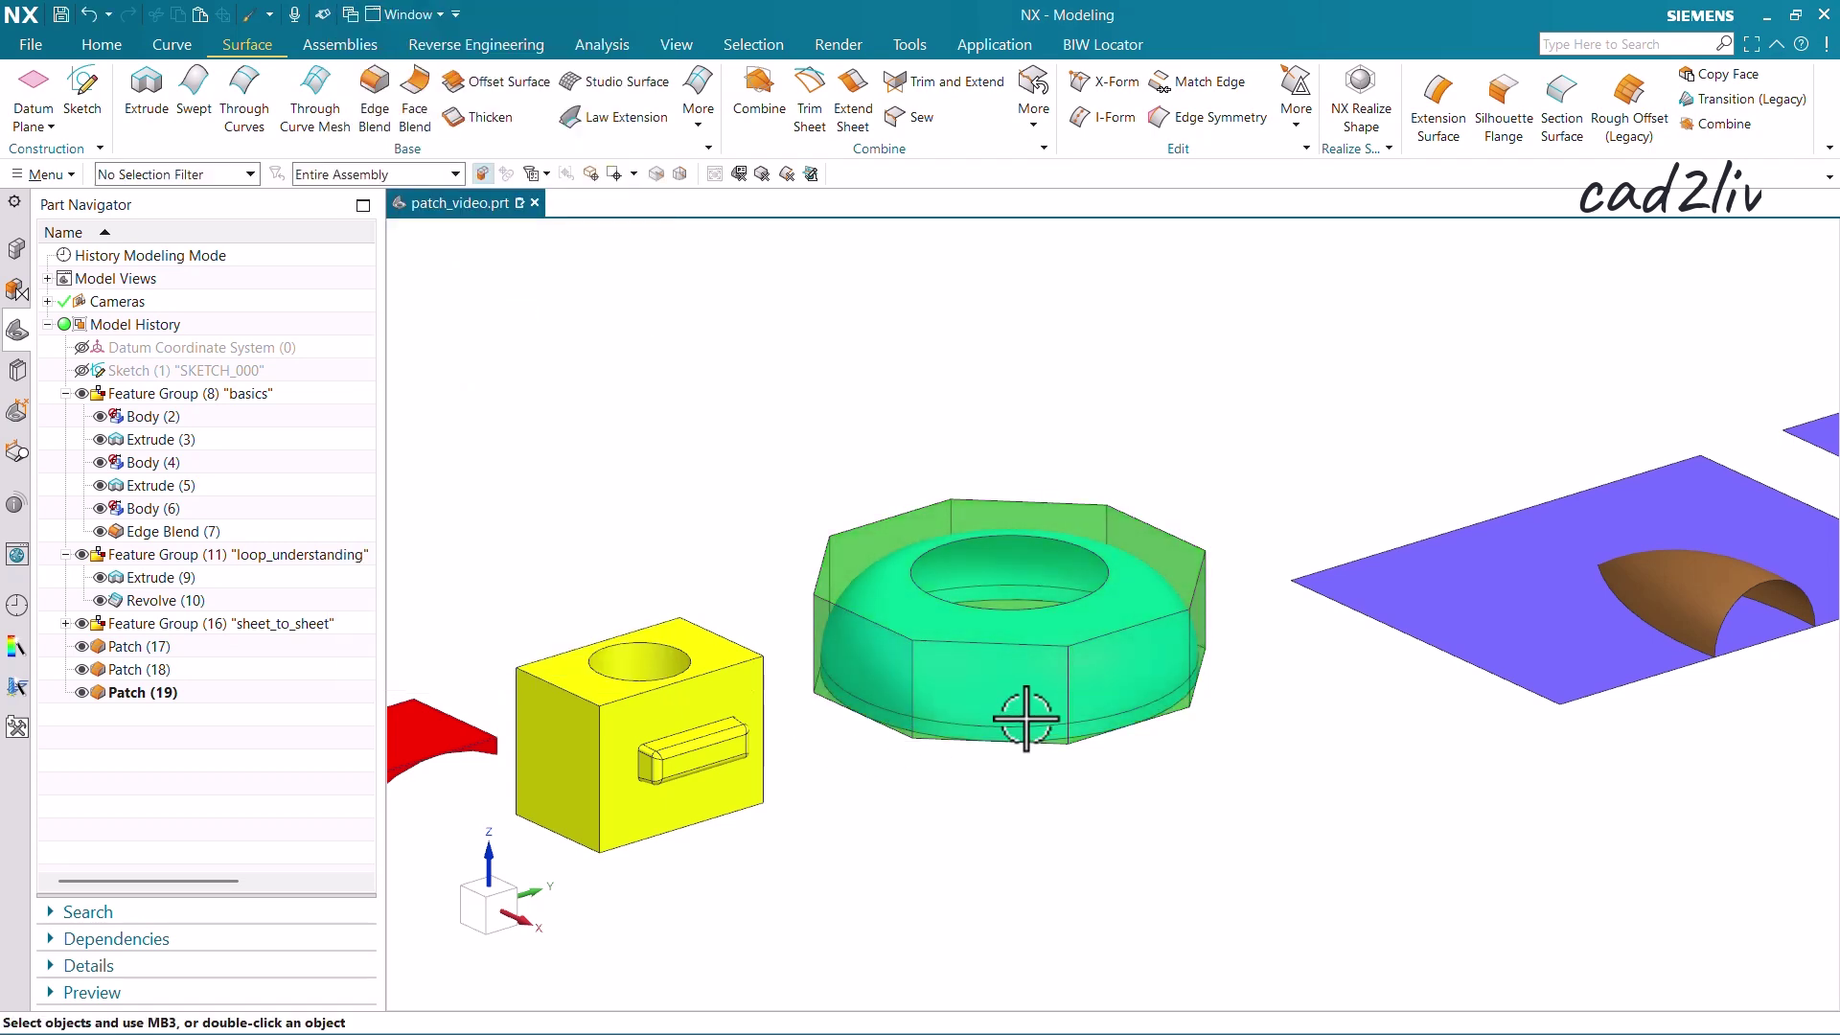
Step: Examine how the revolved sheet's edges meet the translucent octagonal body from below and above
scroll(1019, 706, "up", 3)
middle_click_drag(1026, 677, 1006, 558)
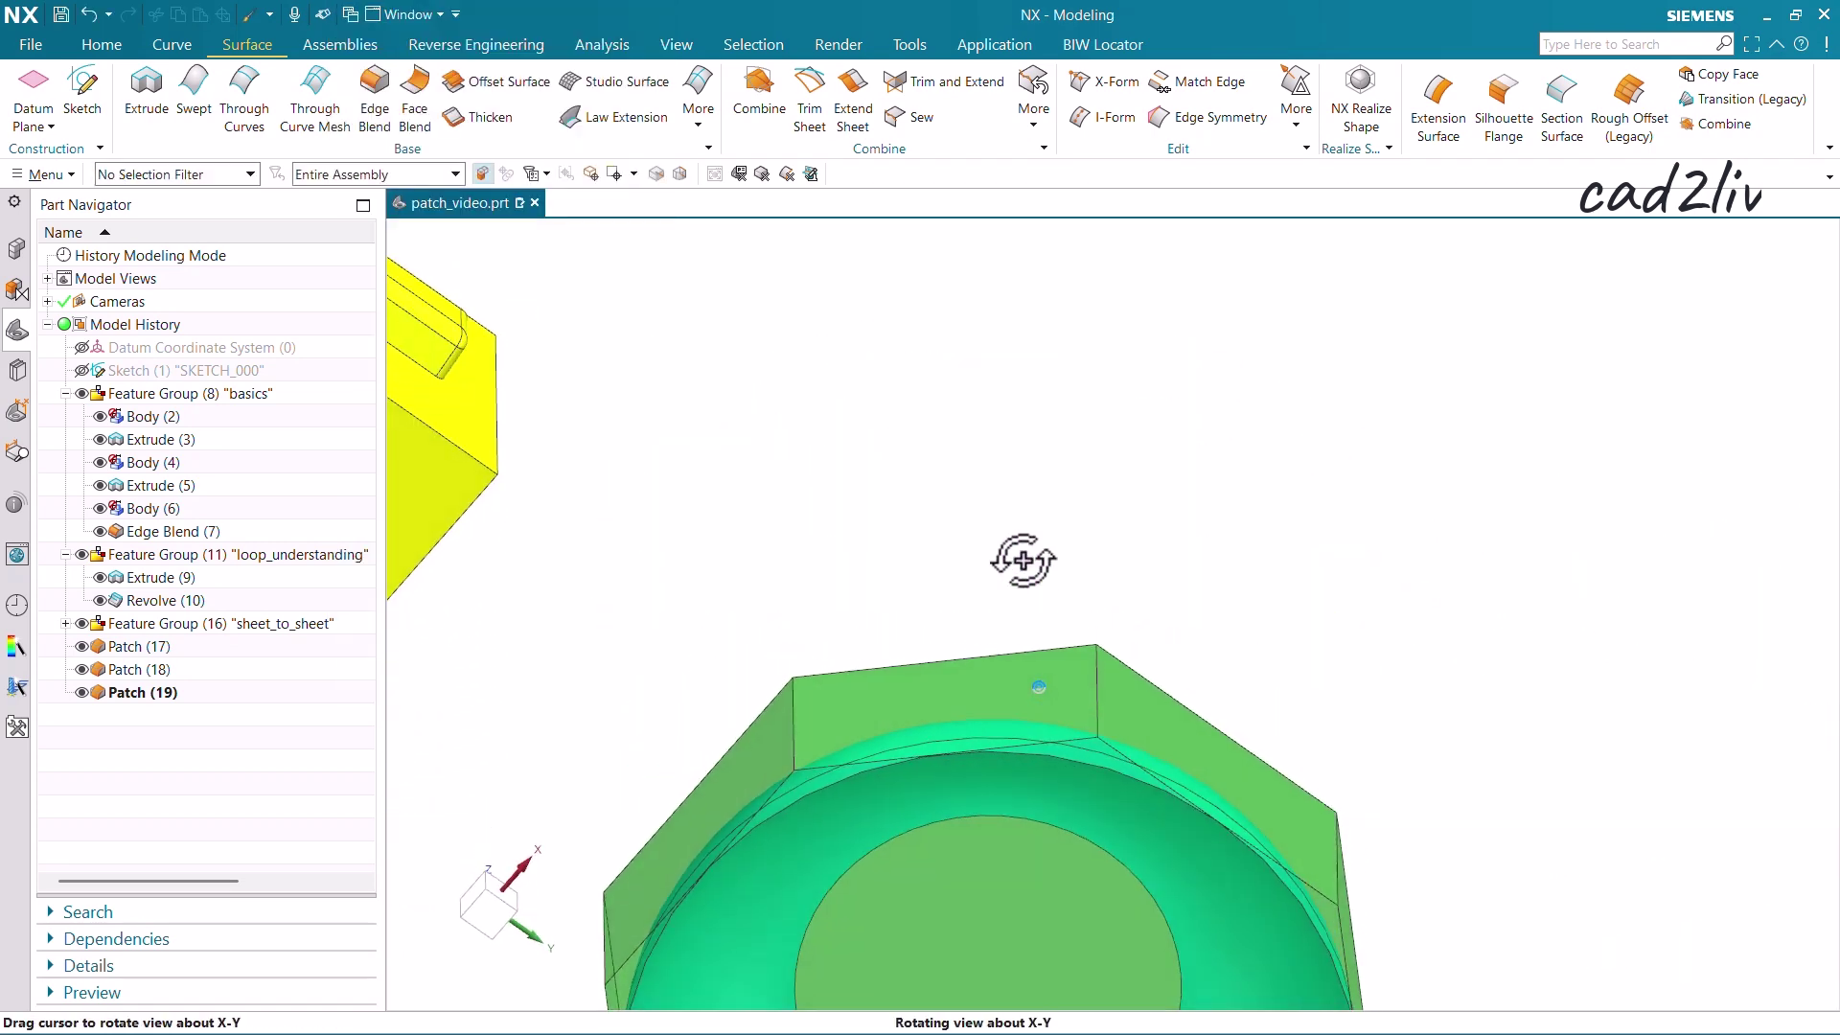
scroll(965, 743, "down", 3)
scroll(878, 757, "up", 3)
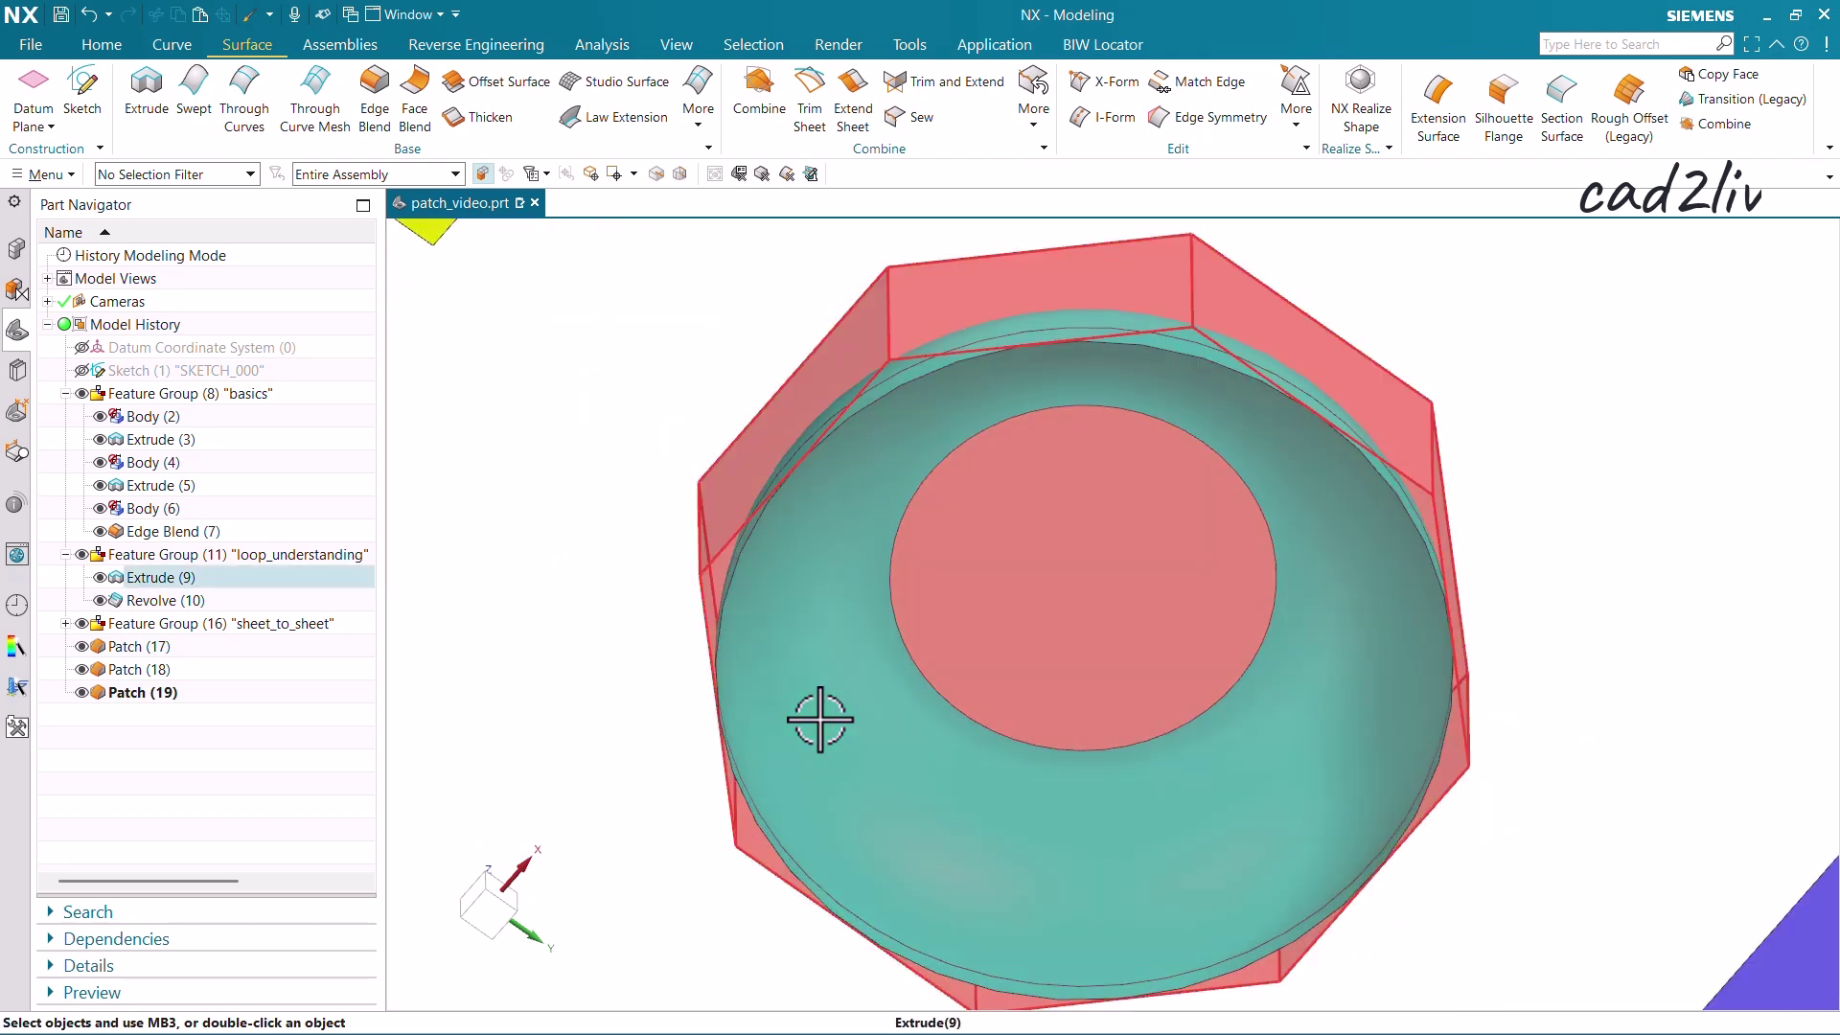
middle_click_drag(821, 721, 751, 547)
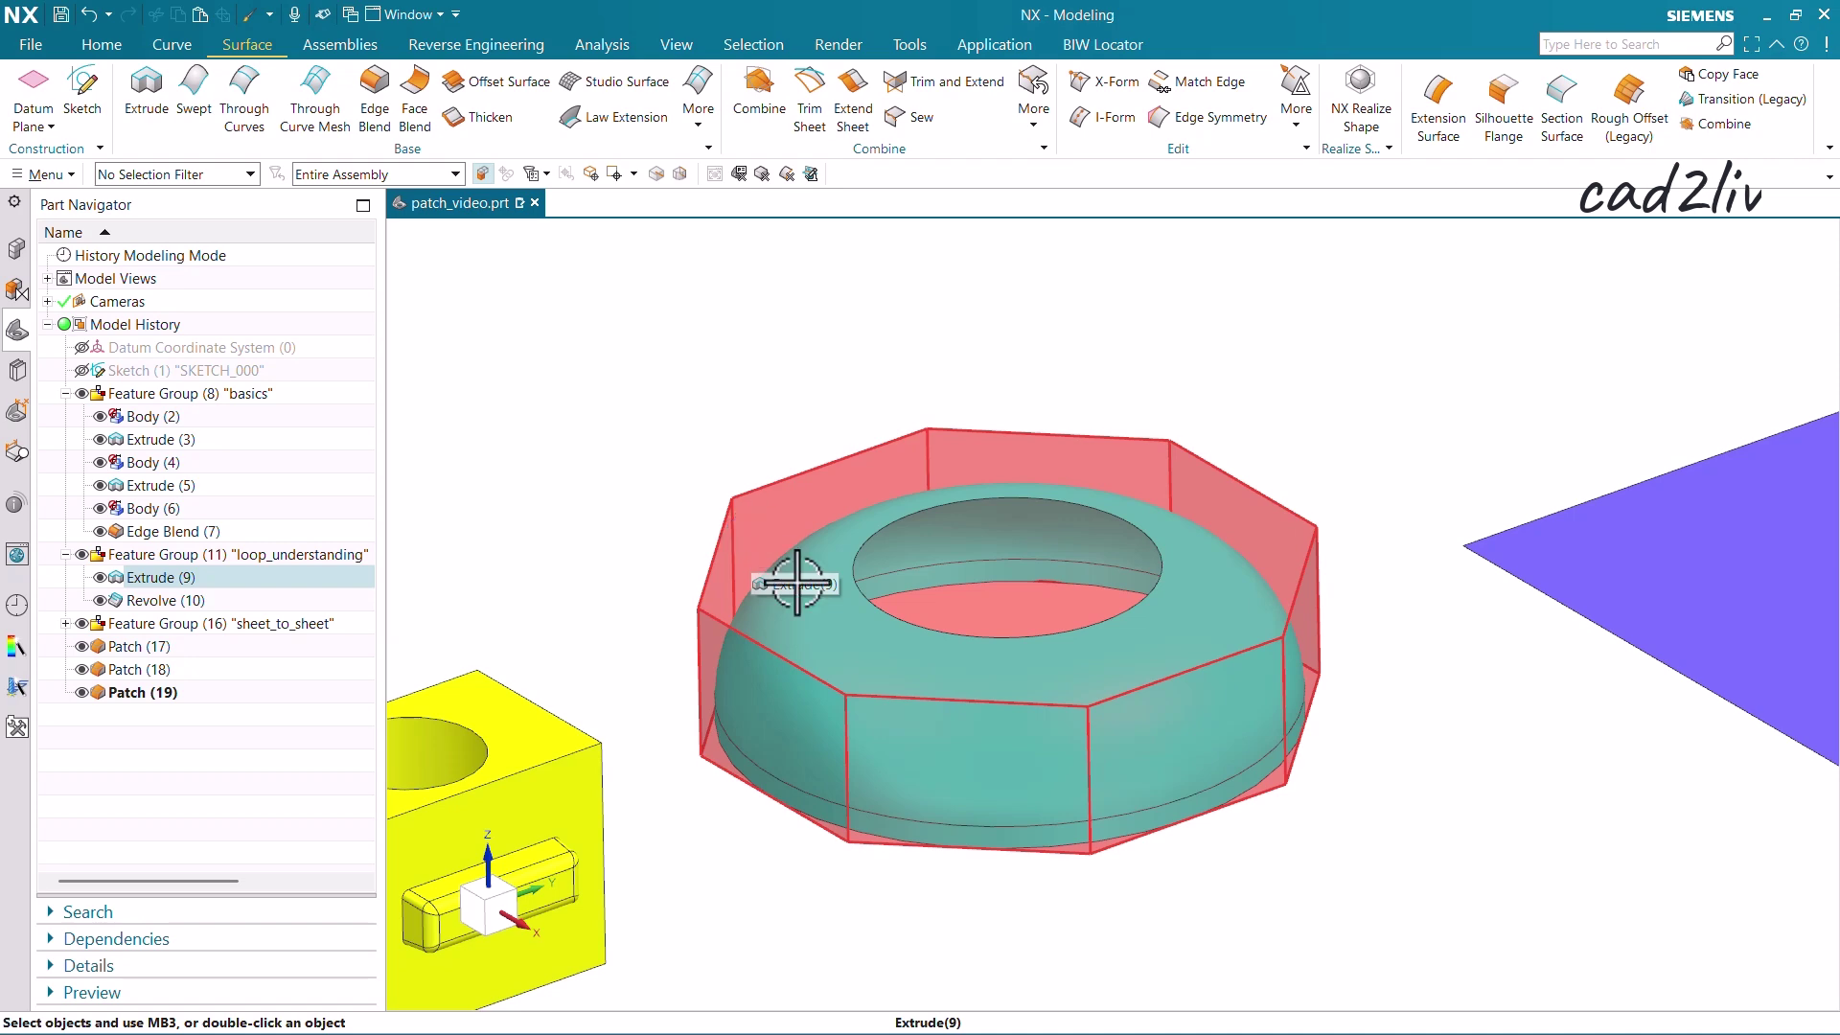
middle_click_drag(871, 710, 949, 304)
Step: Preview a Patch of the octagonal body using the full revolved sheet as the tool, and cancel the command
left_click(1037, 122)
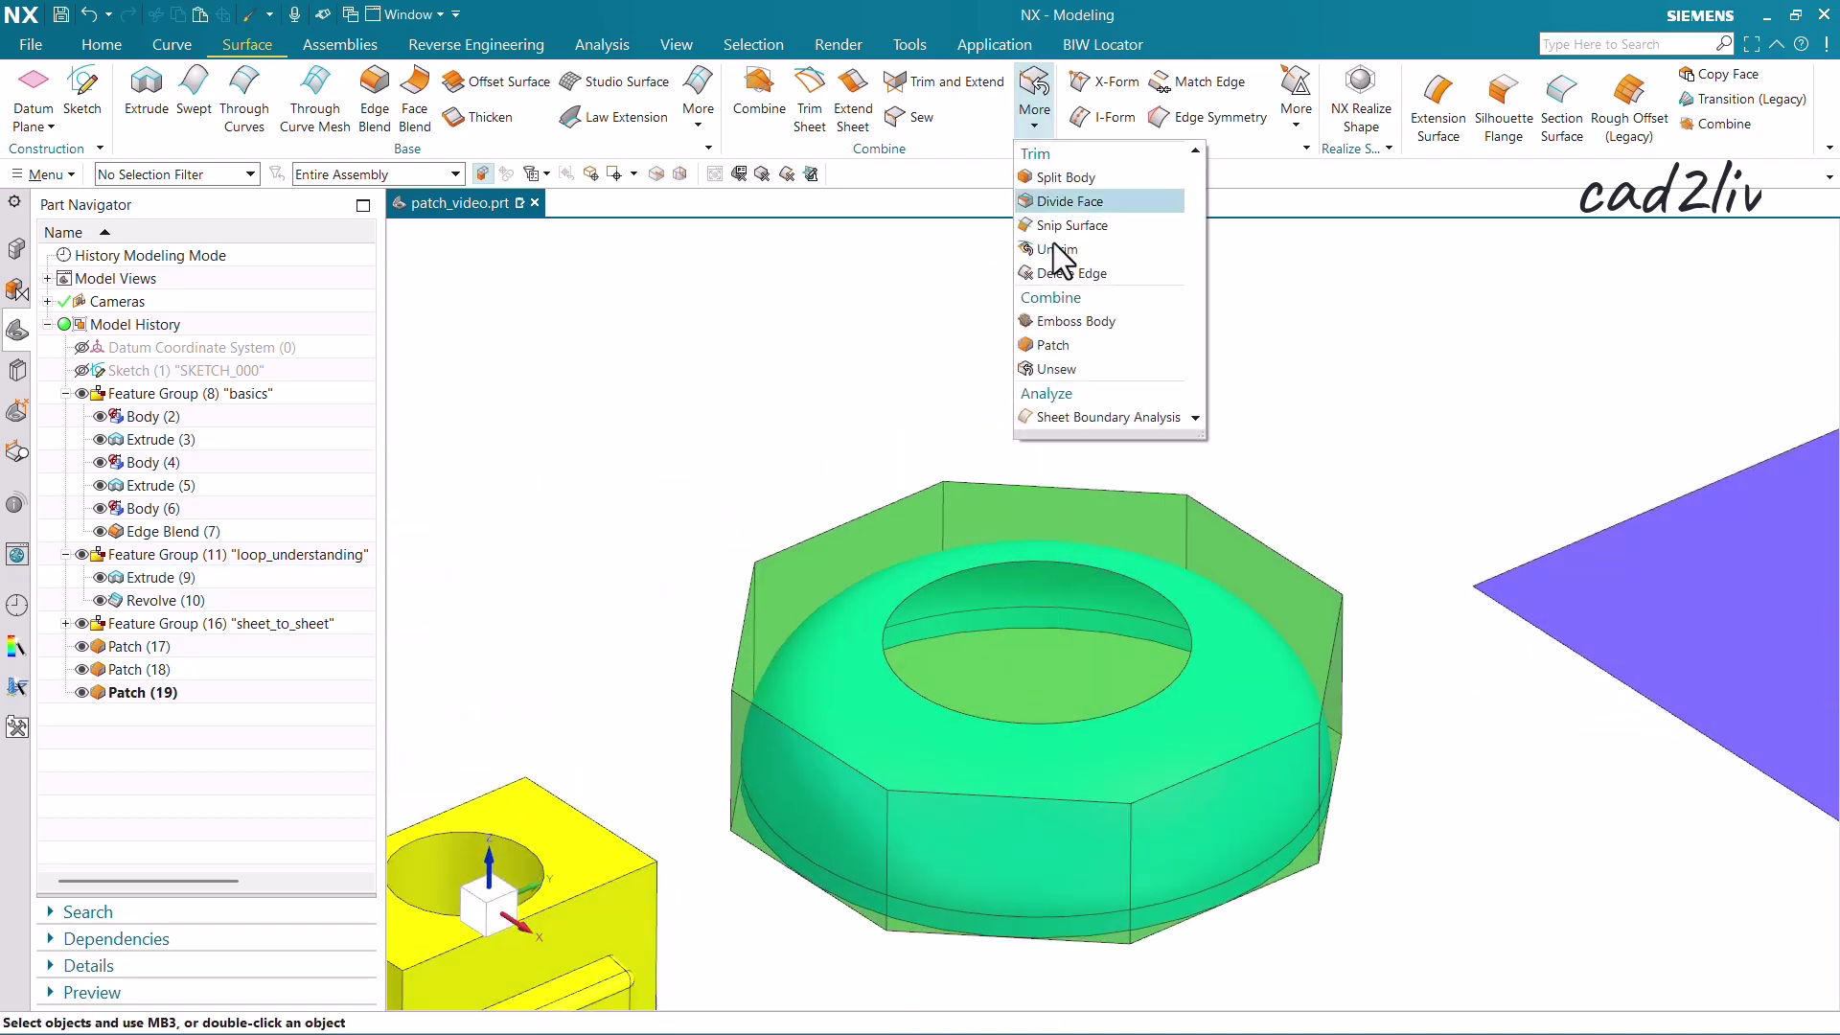
left_click(1056, 364)
left_click(1018, 515)
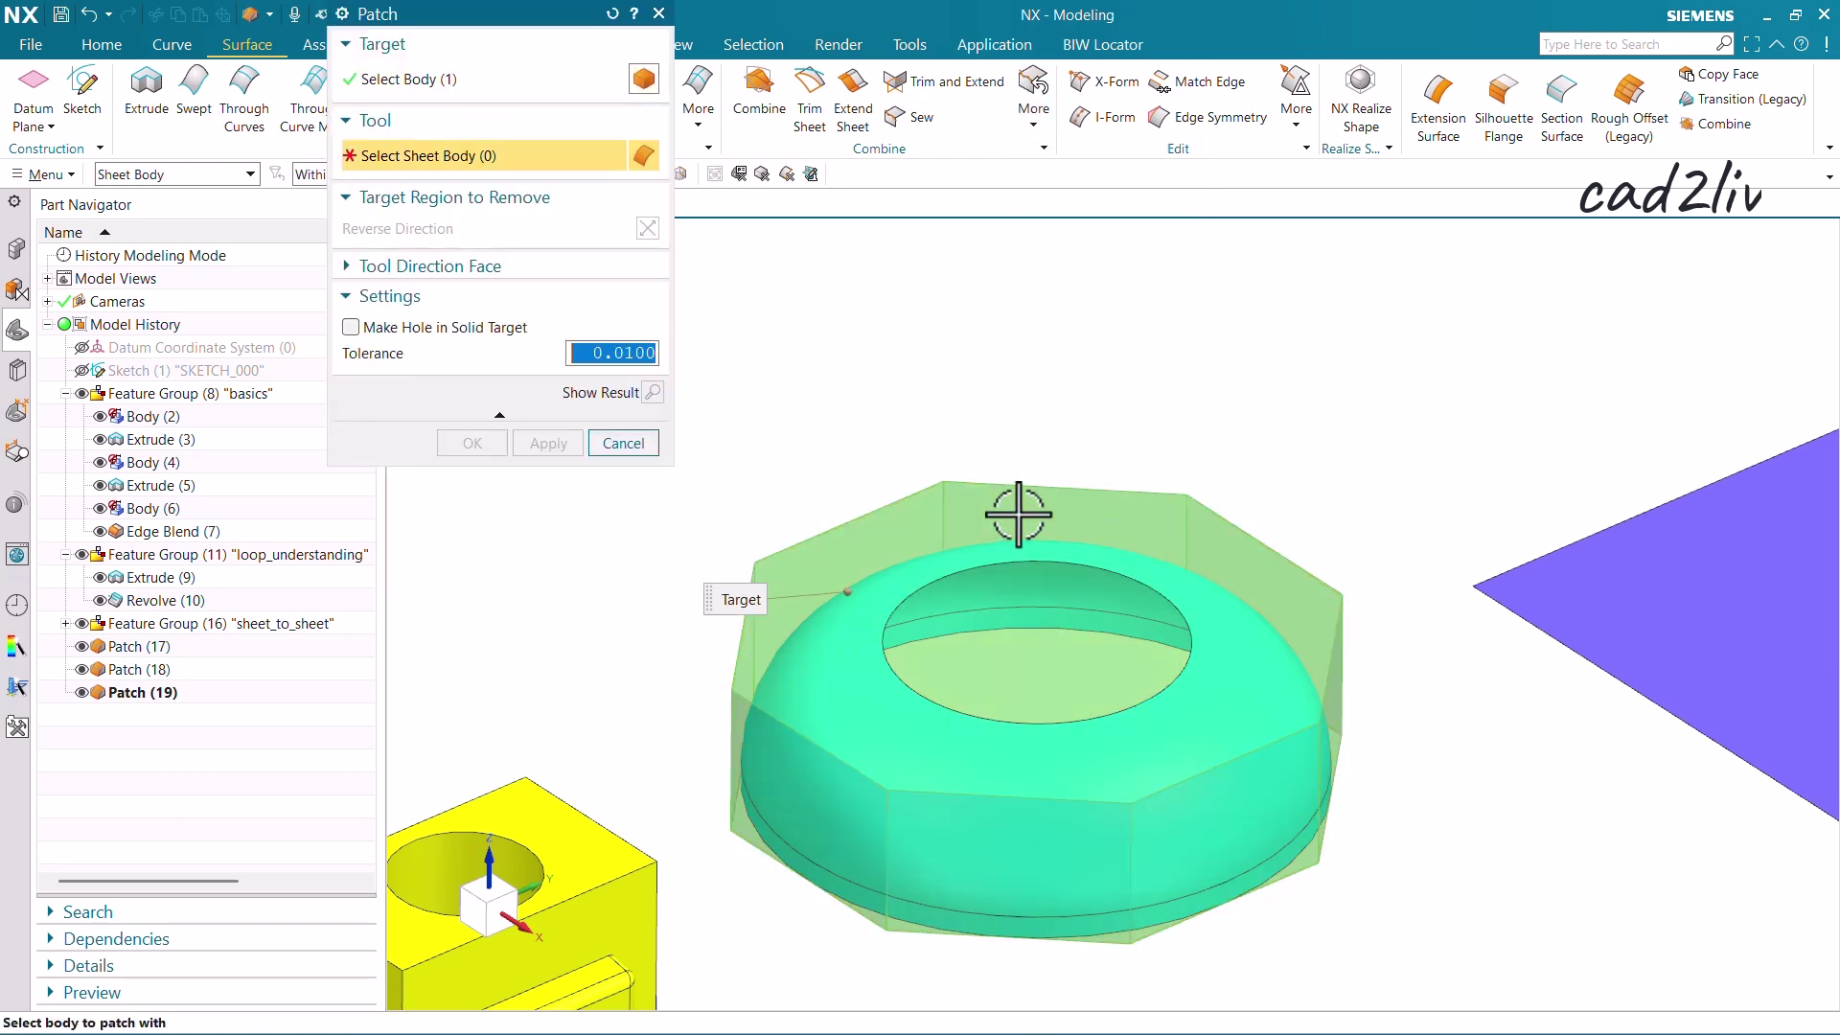
left_click(890, 732)
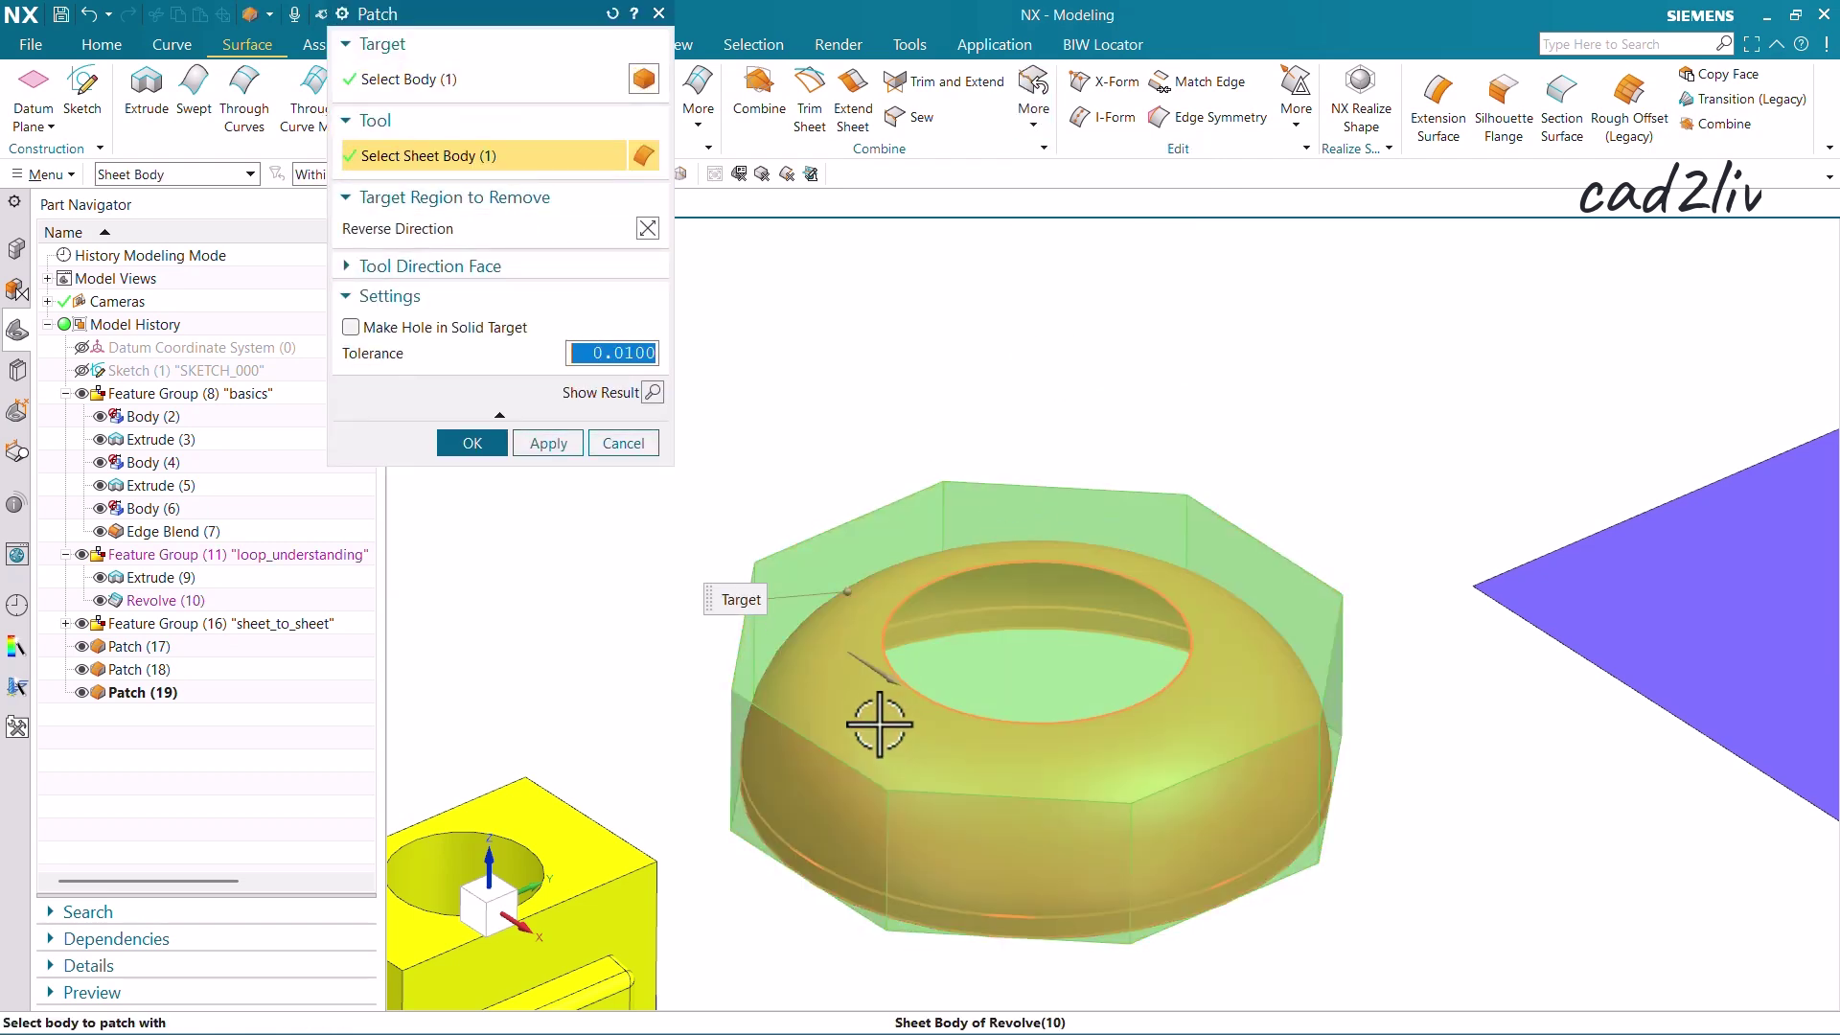
left_click(654, 393)
middle_click_drag(878, 623, 891, 661)
left_click(634, 444)
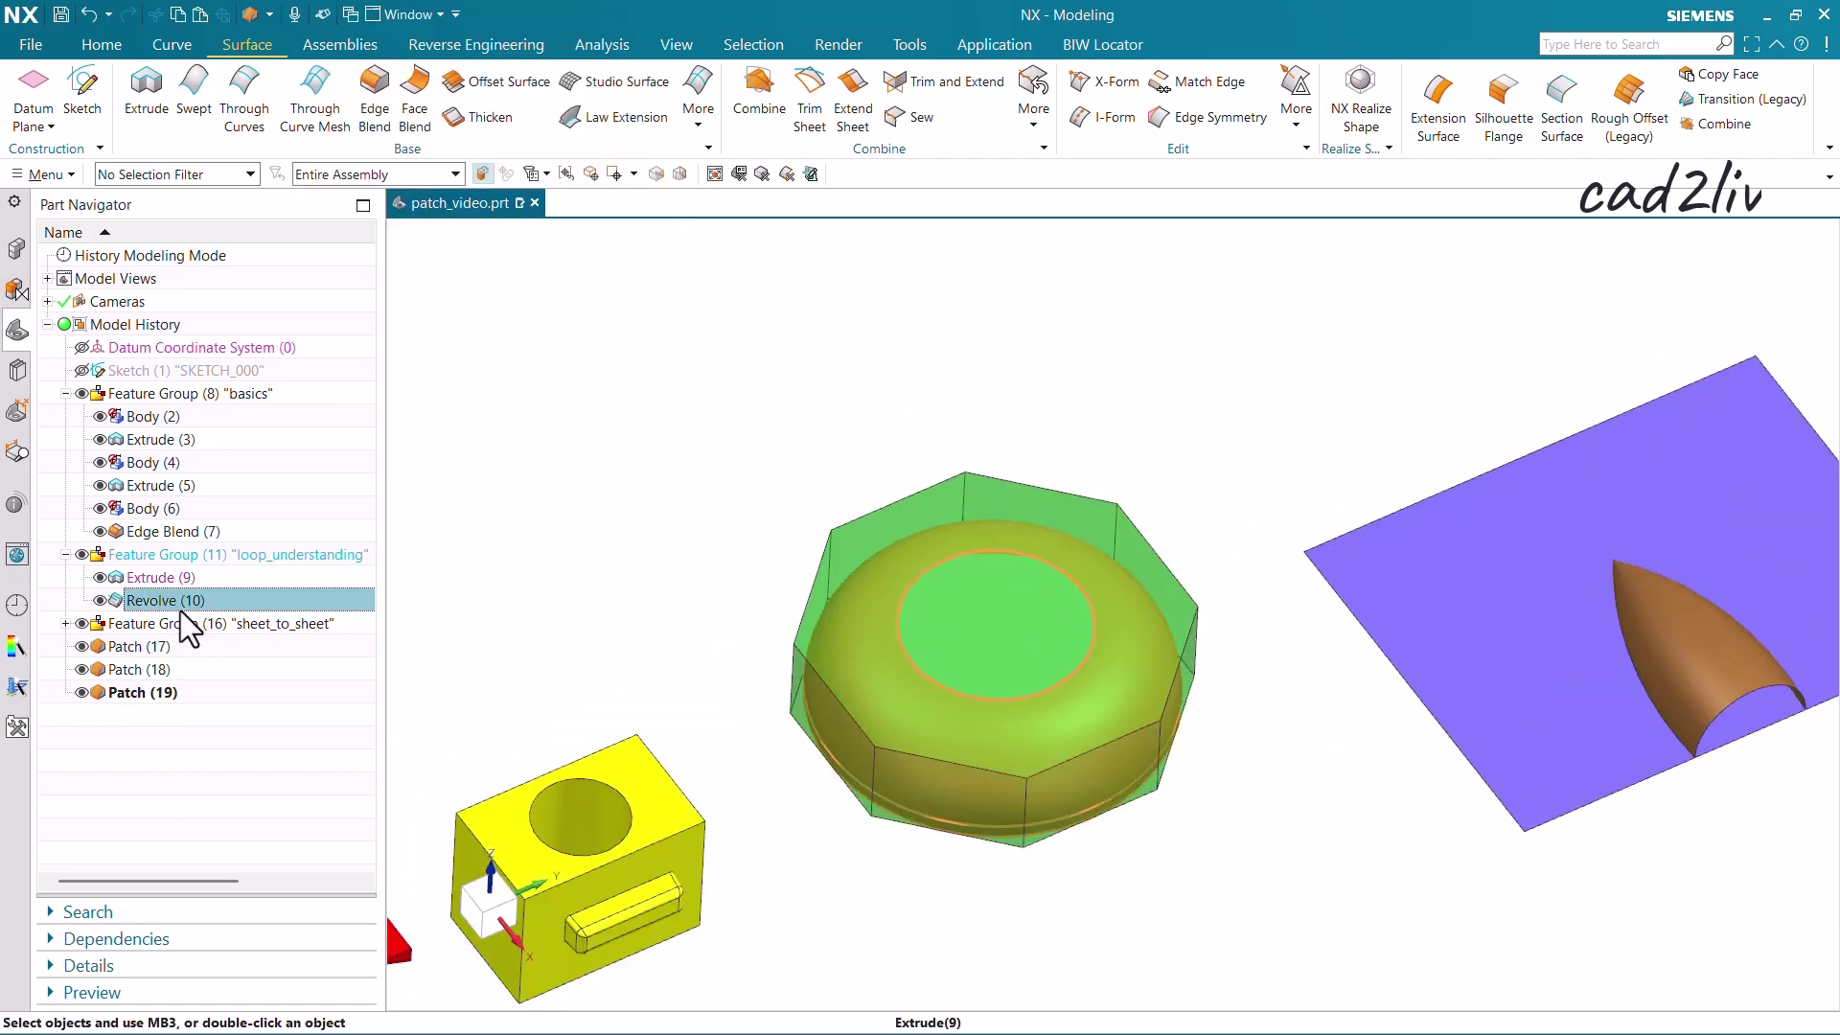
Step: Edit the revolved sheet inside the octagonal body and set its end angle to 340°
right_click(180, 607)
left_click(331, 141)
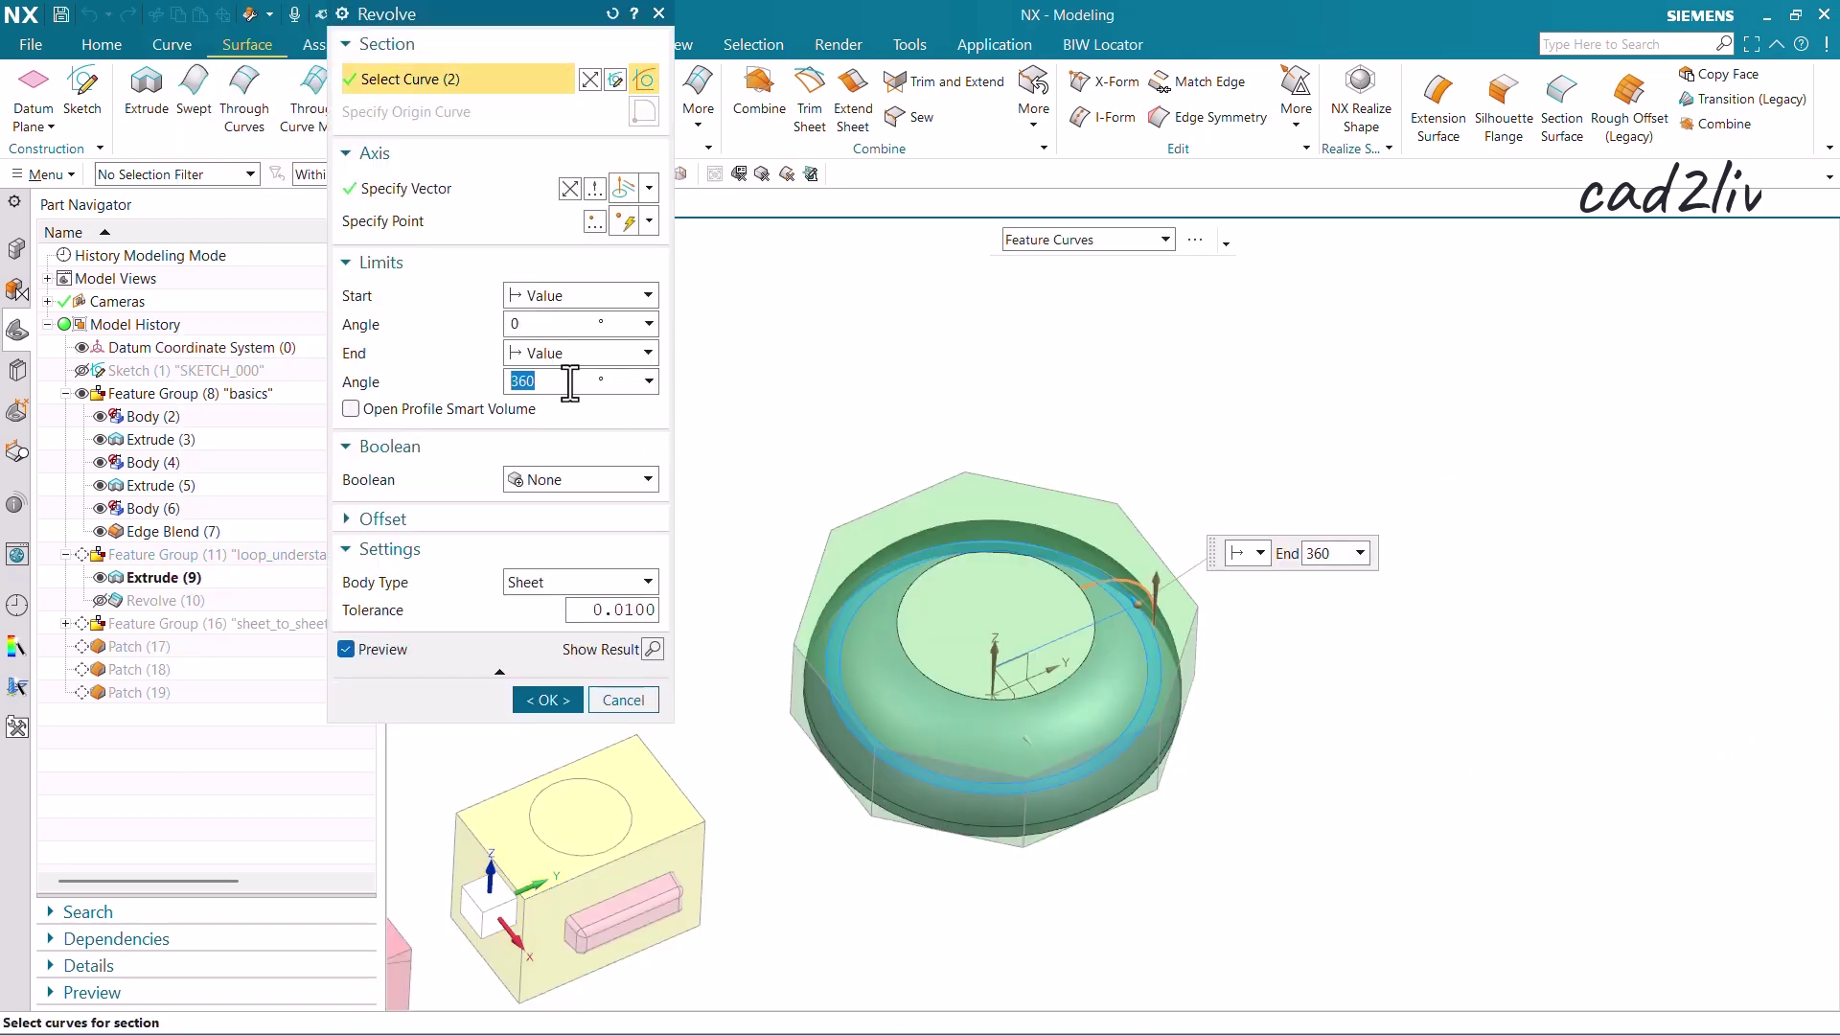
type("340")
key("Return")
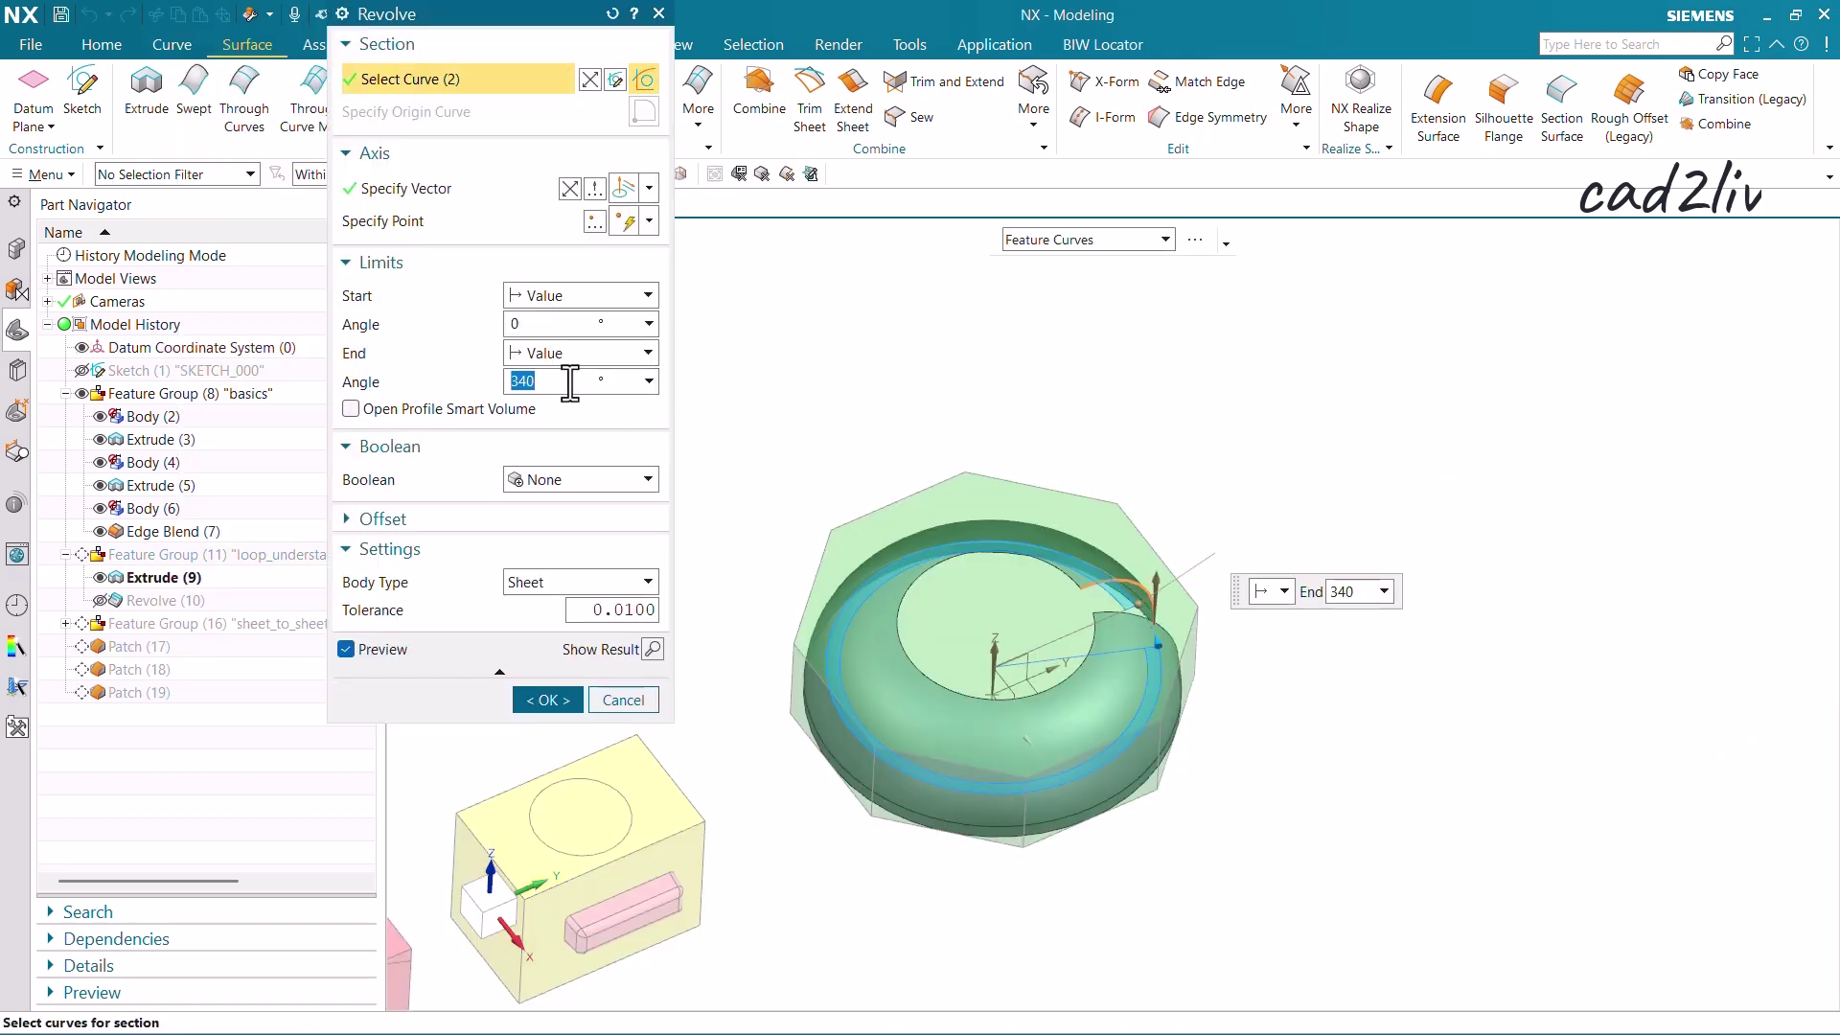
left_click(547, 699)
Step: Try to preview a Patch of the octagonal body with the open revolved sheet as the tool, and cancel the command
scroll(1060, 607, "up", 5)
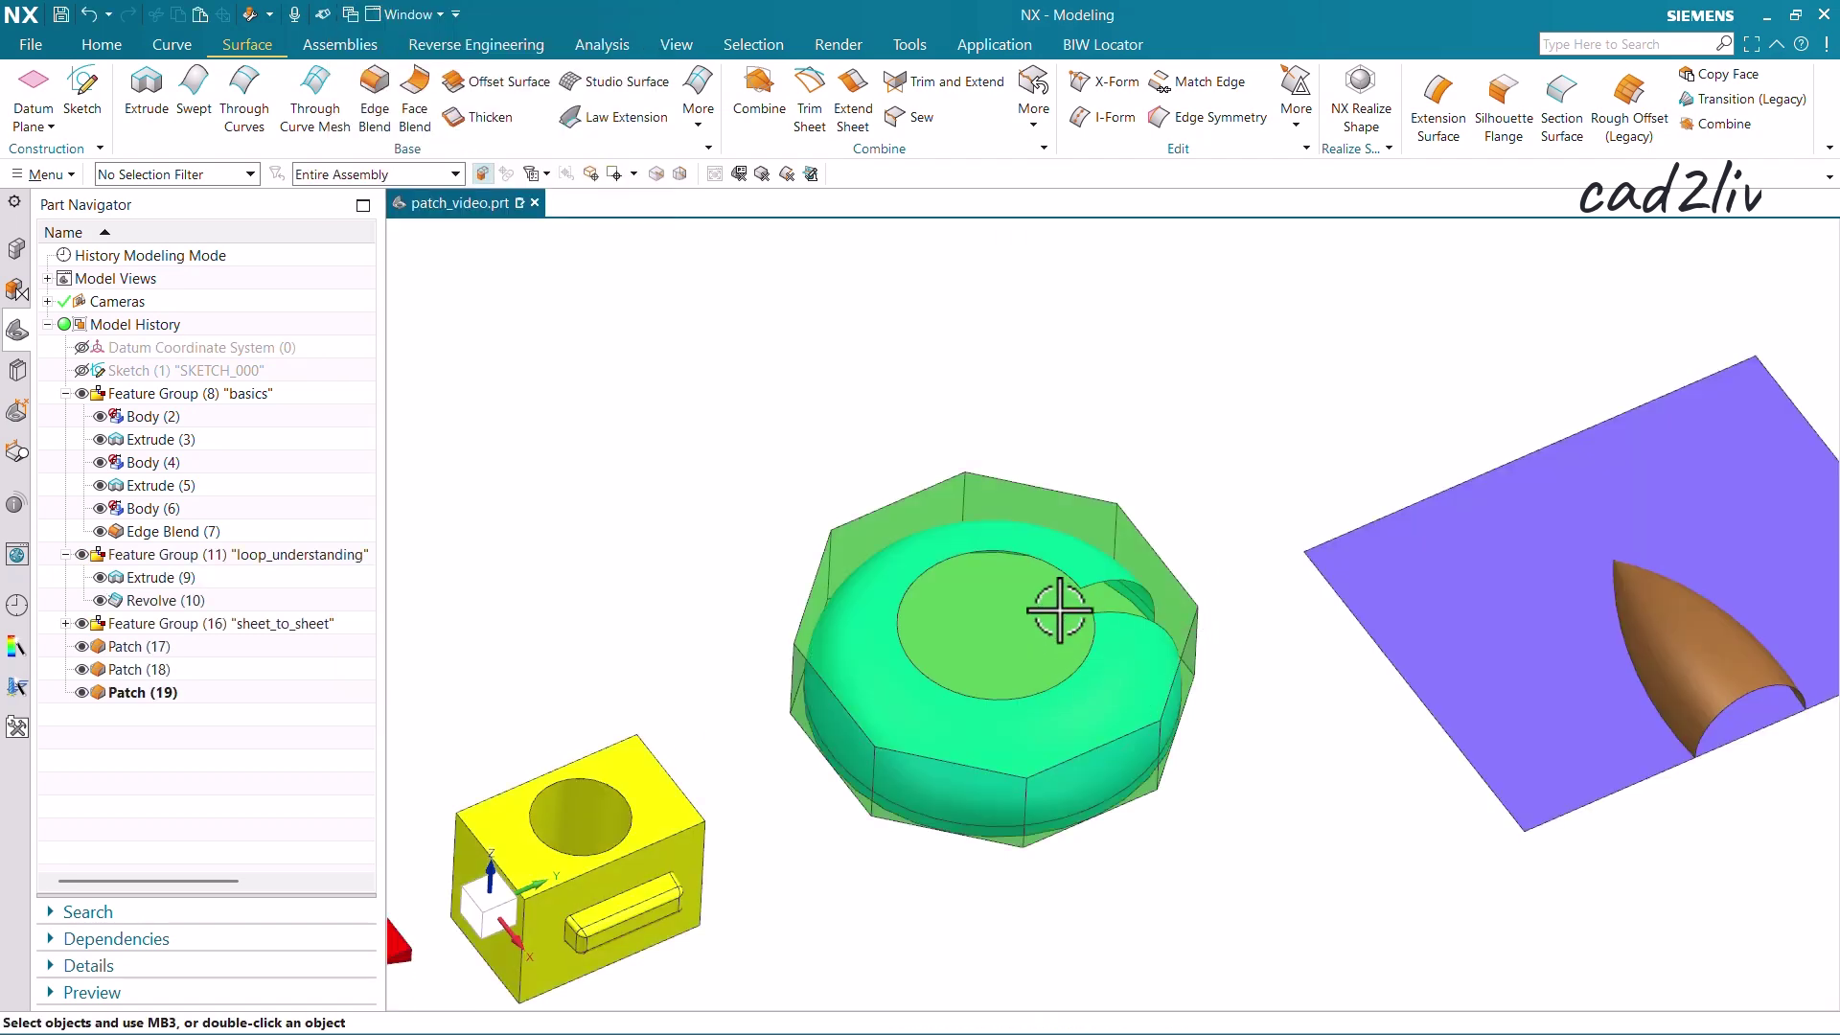
left_click(1052, 126)
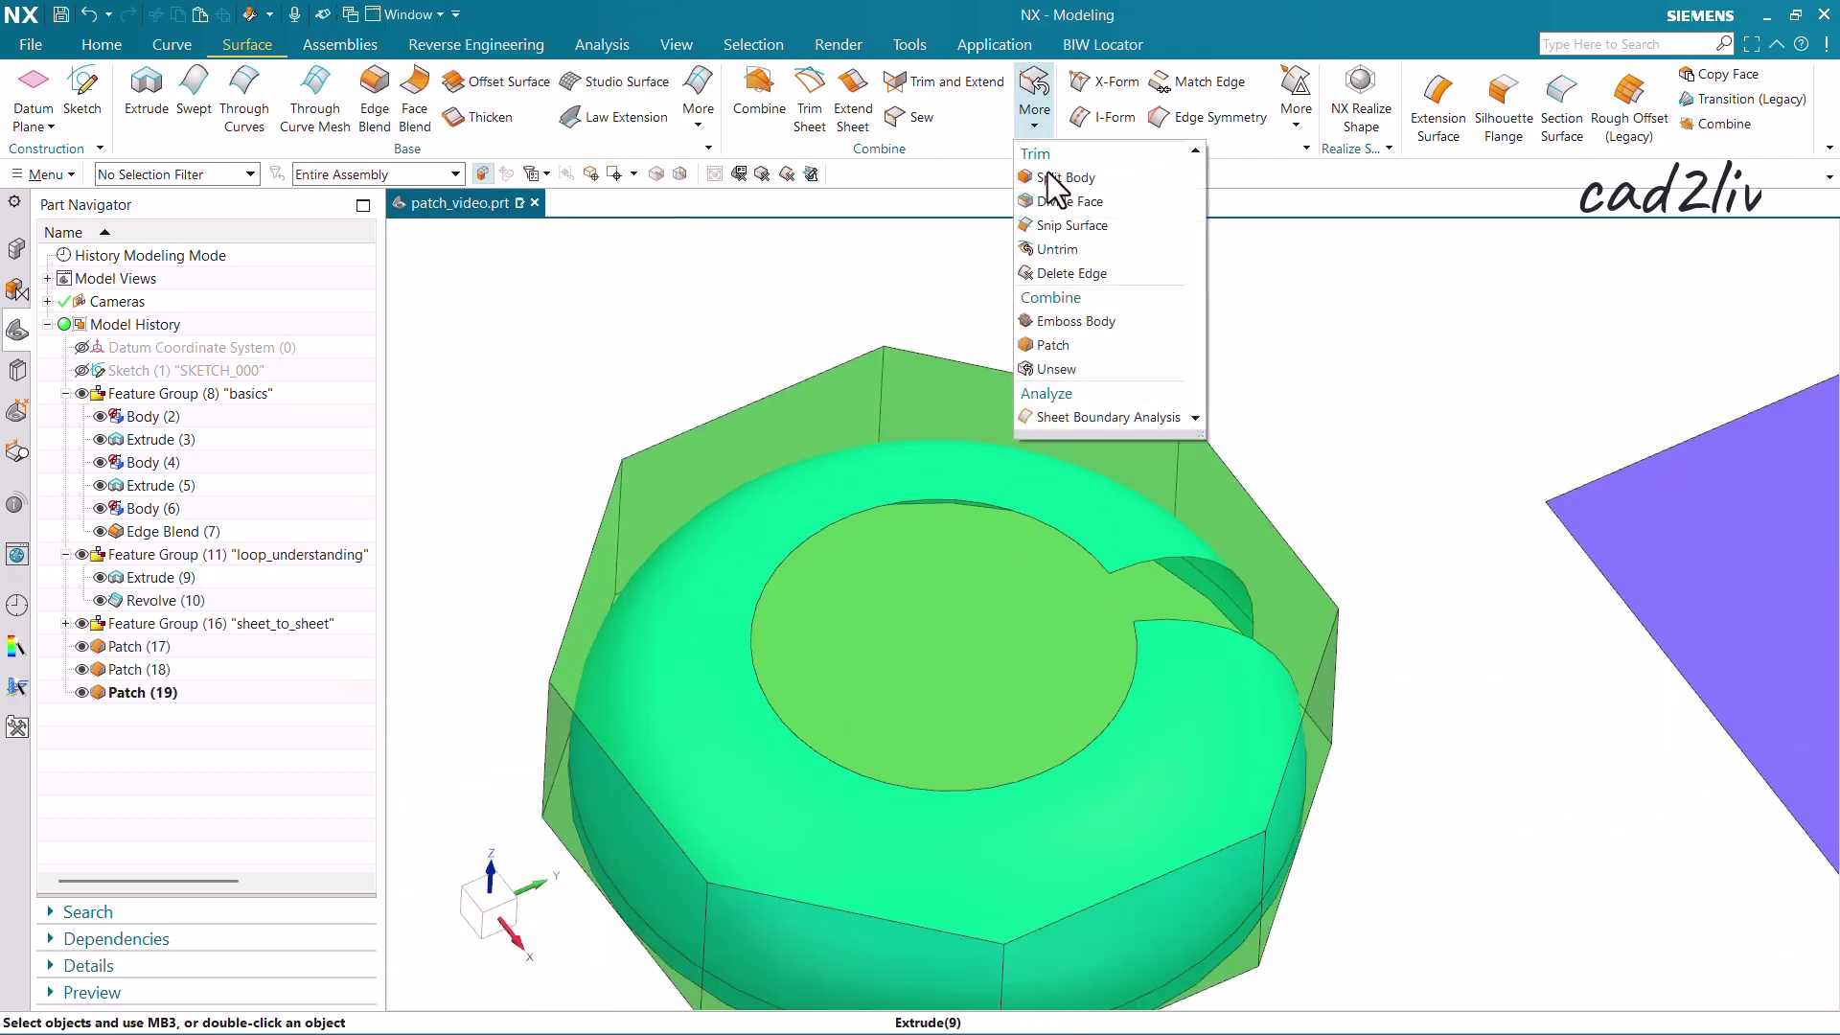
left_click(1086, 357)
left_click(1127, 410)
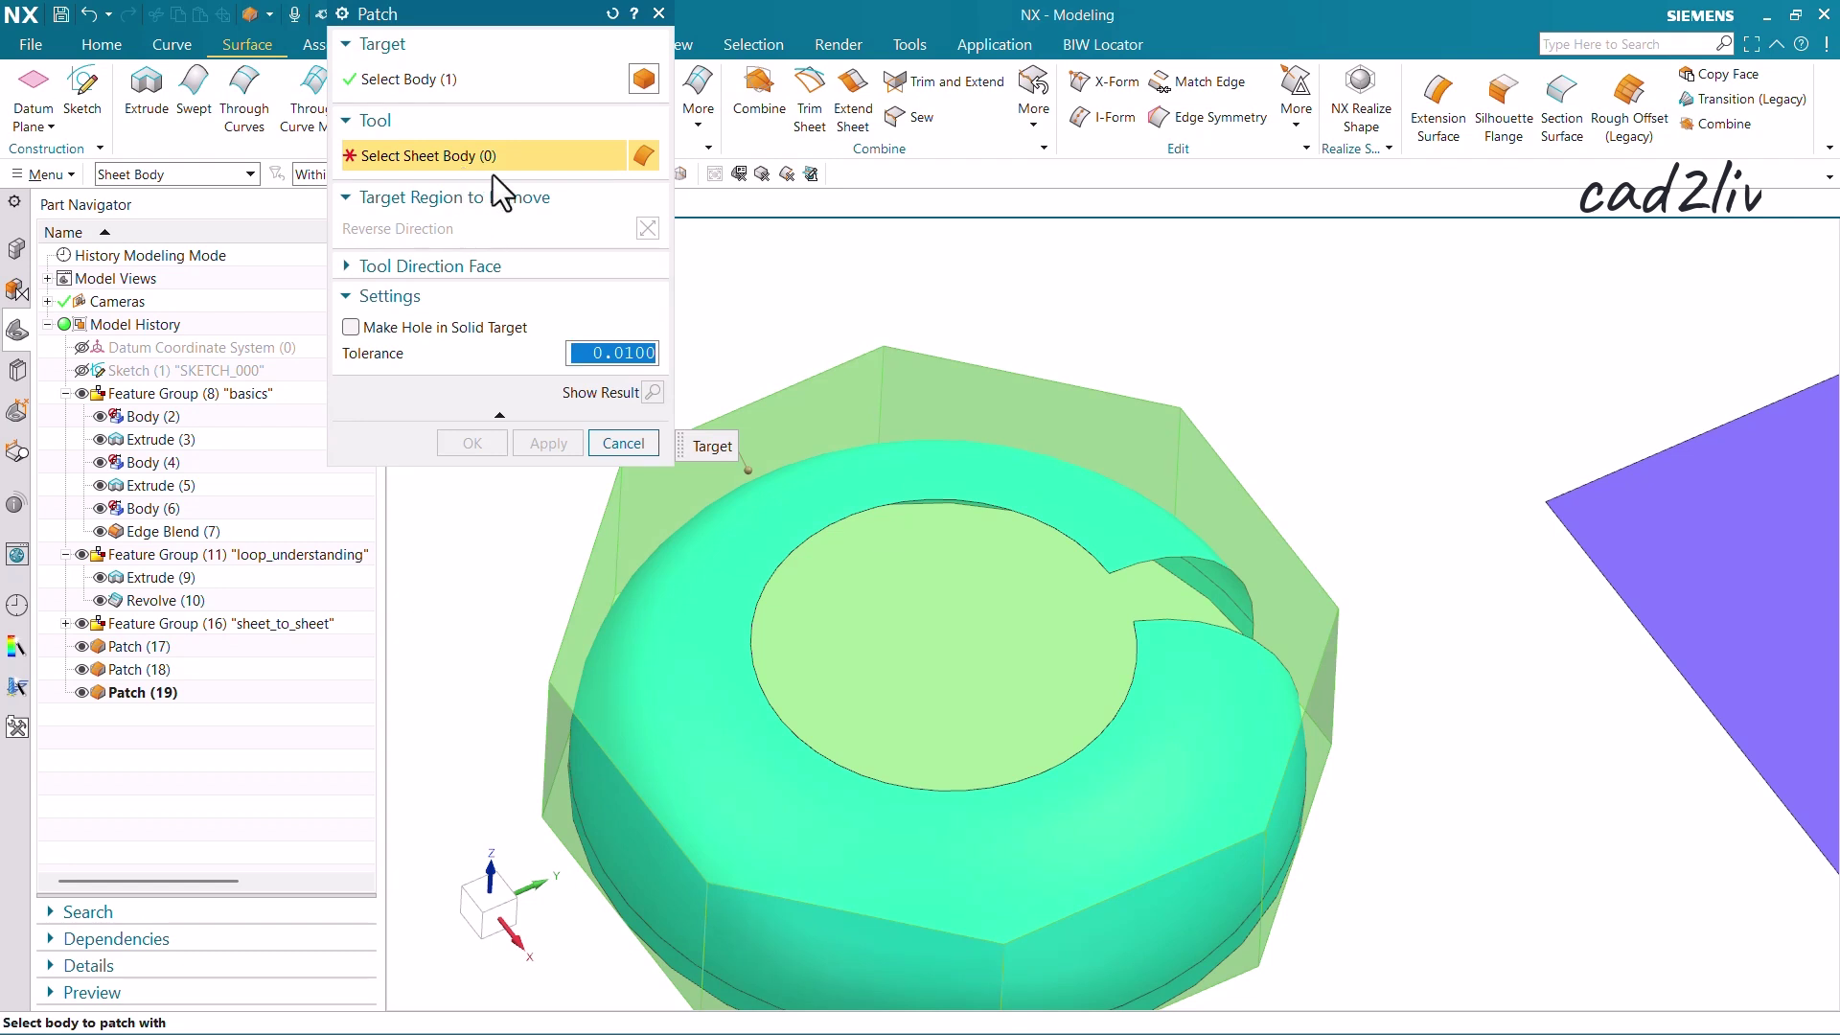
left_click(1080, 514)
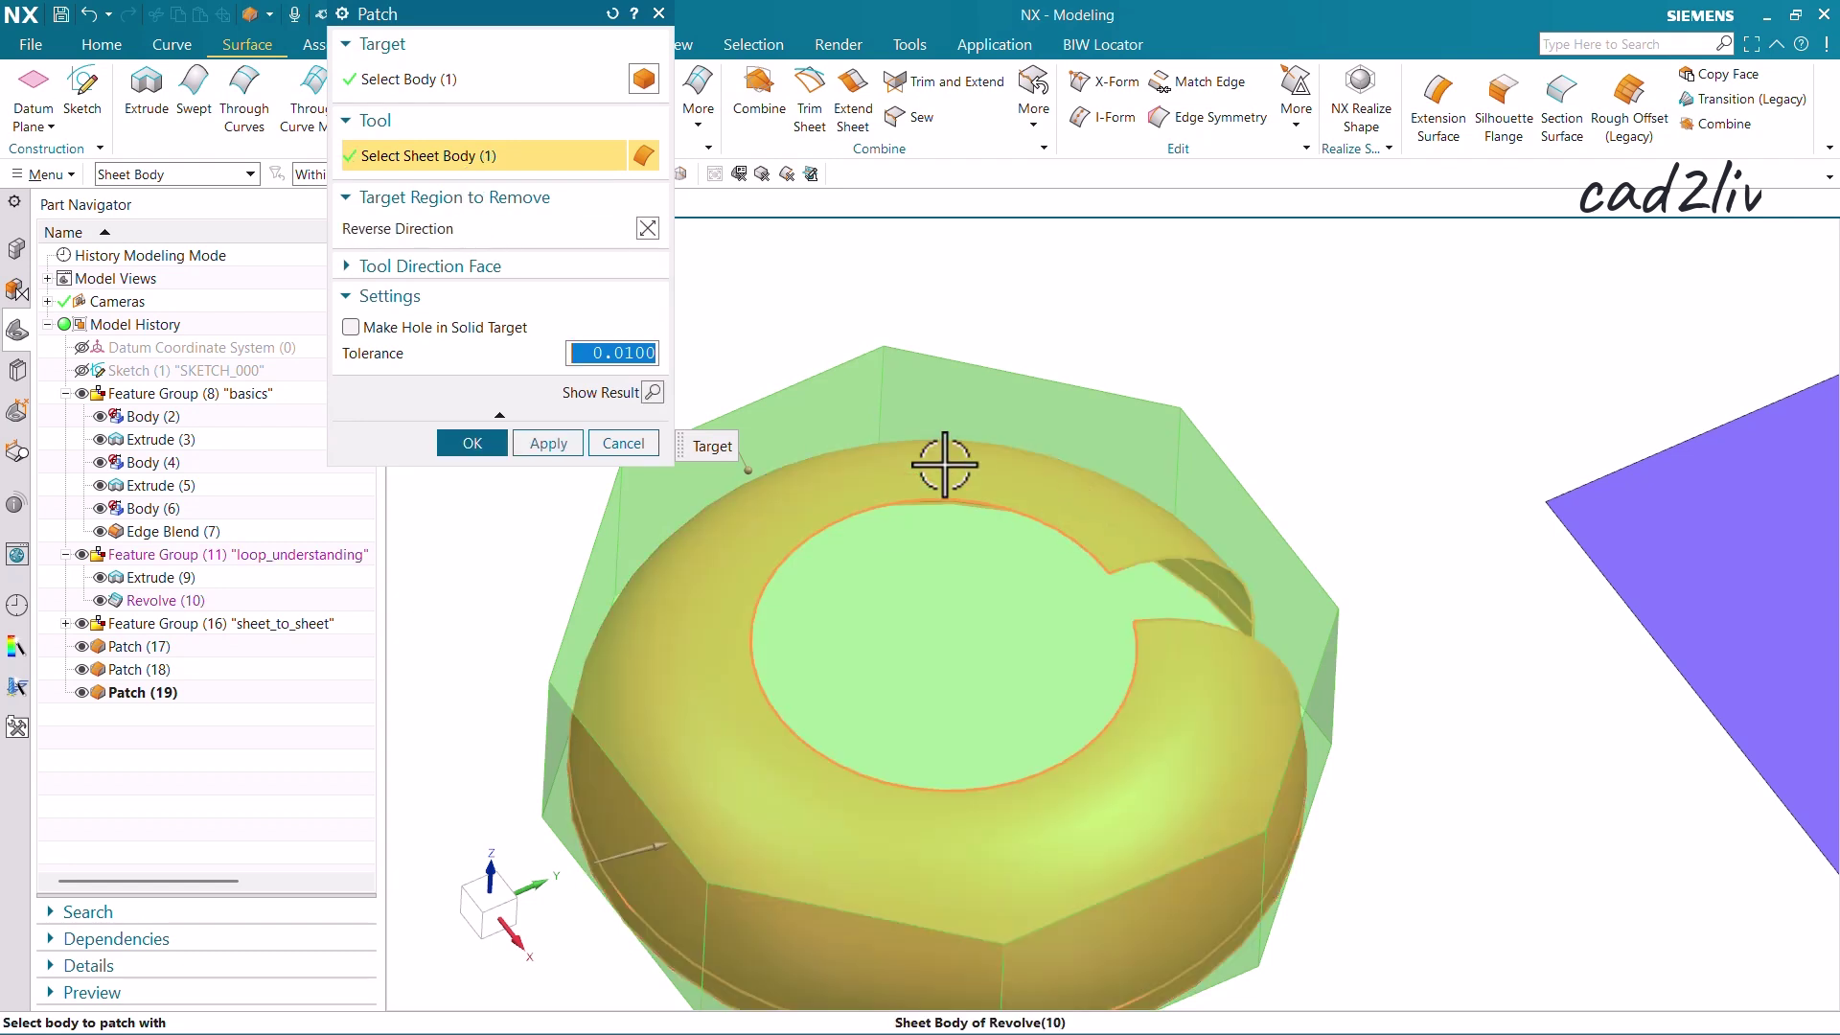
left_click(651, 392)
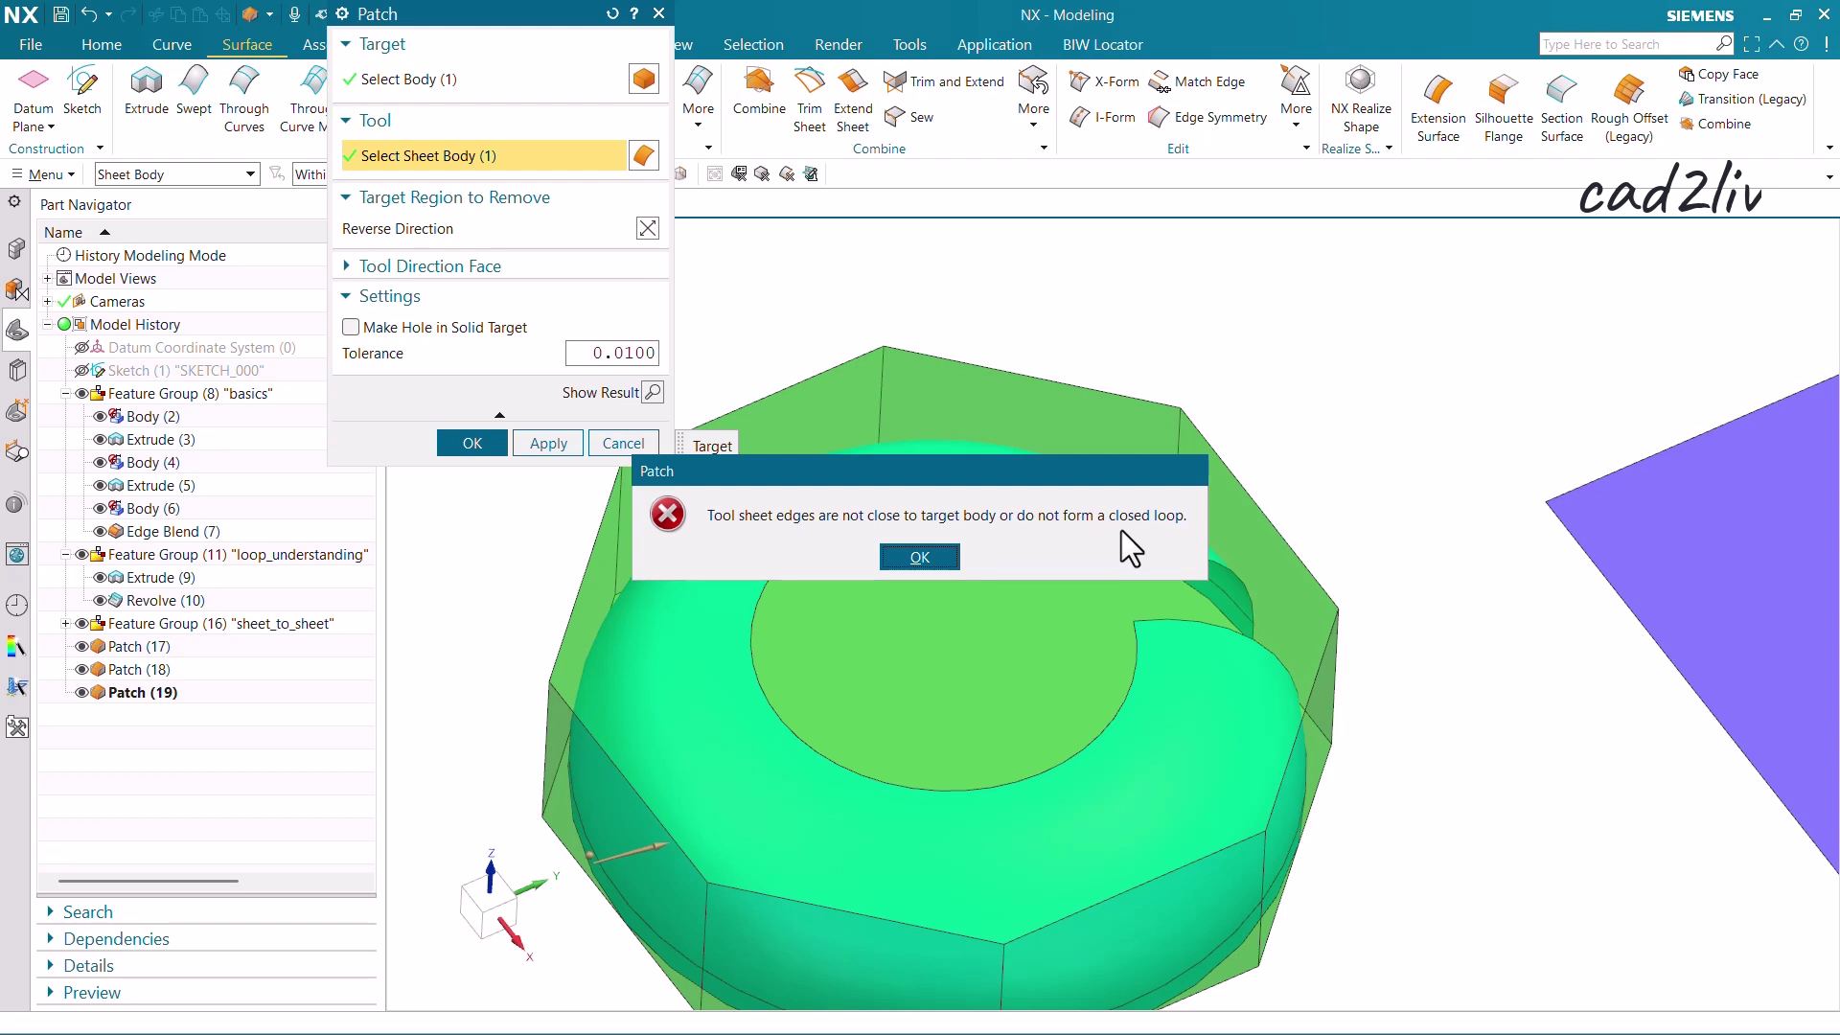
left_click(920, 556)
left_click(623, 443)
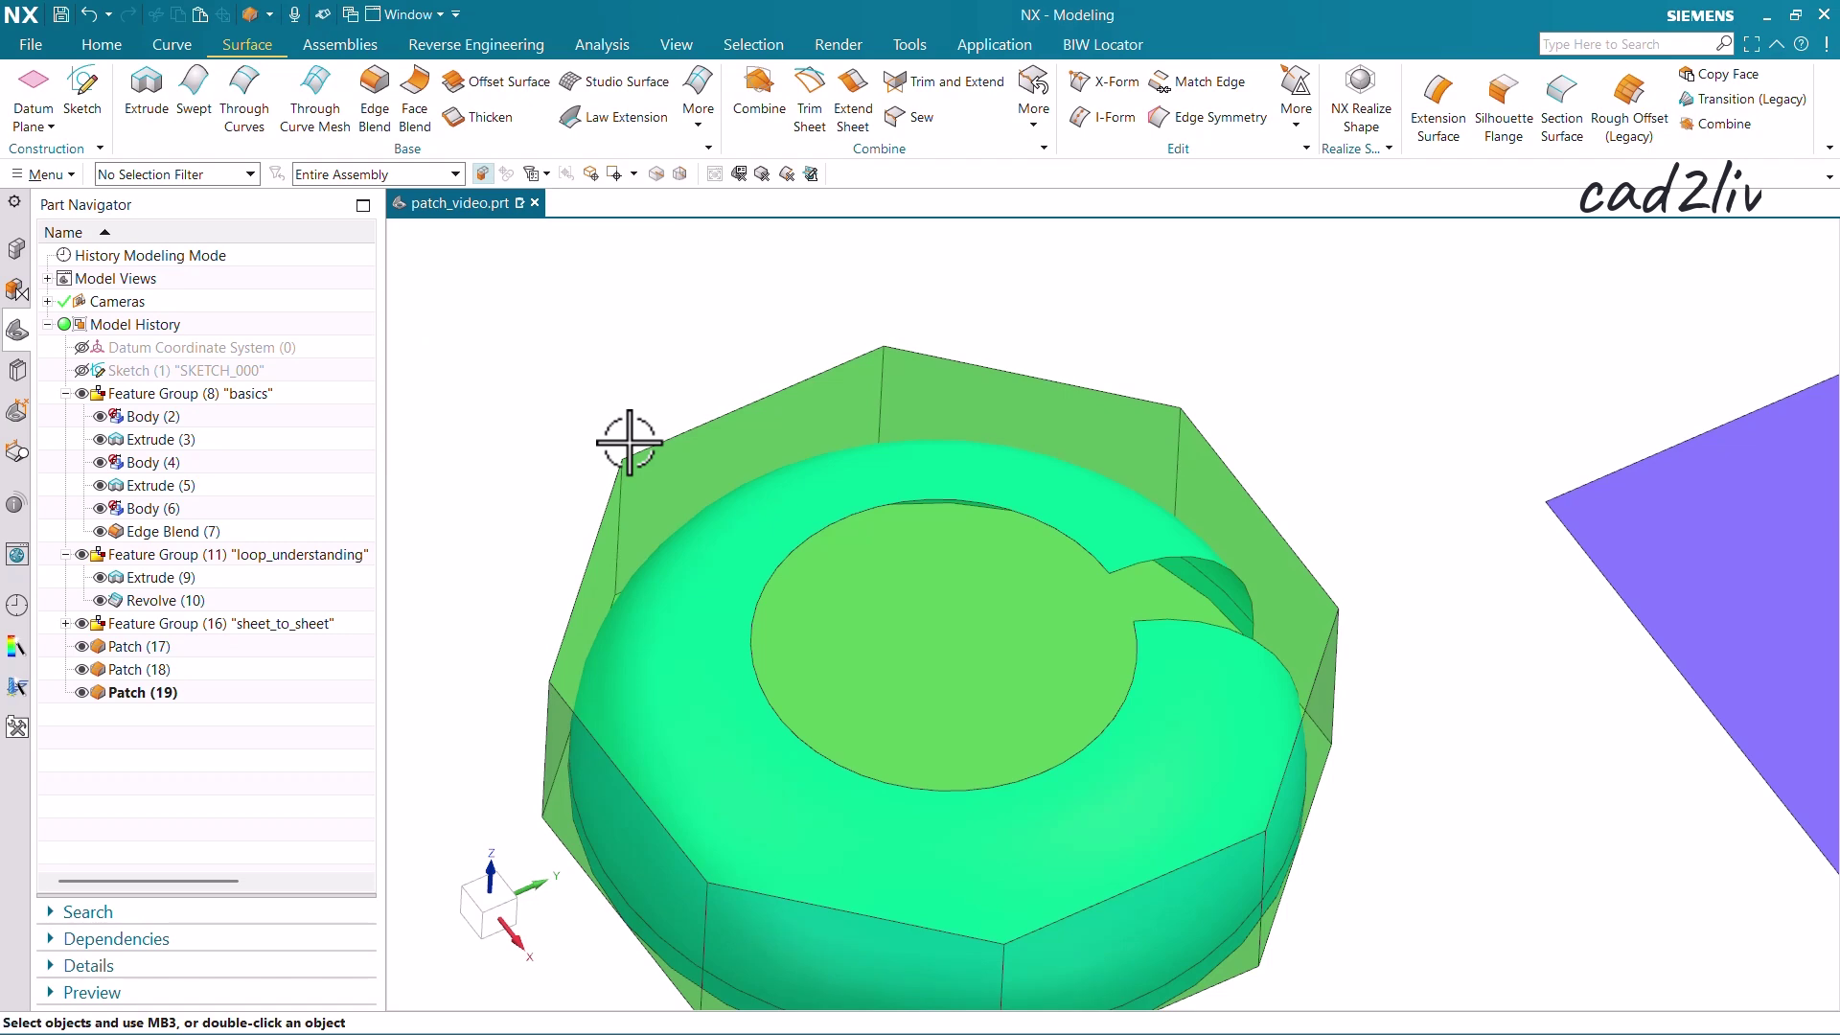
Step: Set up a Patch with the flat sheet nearest the octagonal body as target and its brown curved sheet as tool
key("Home")
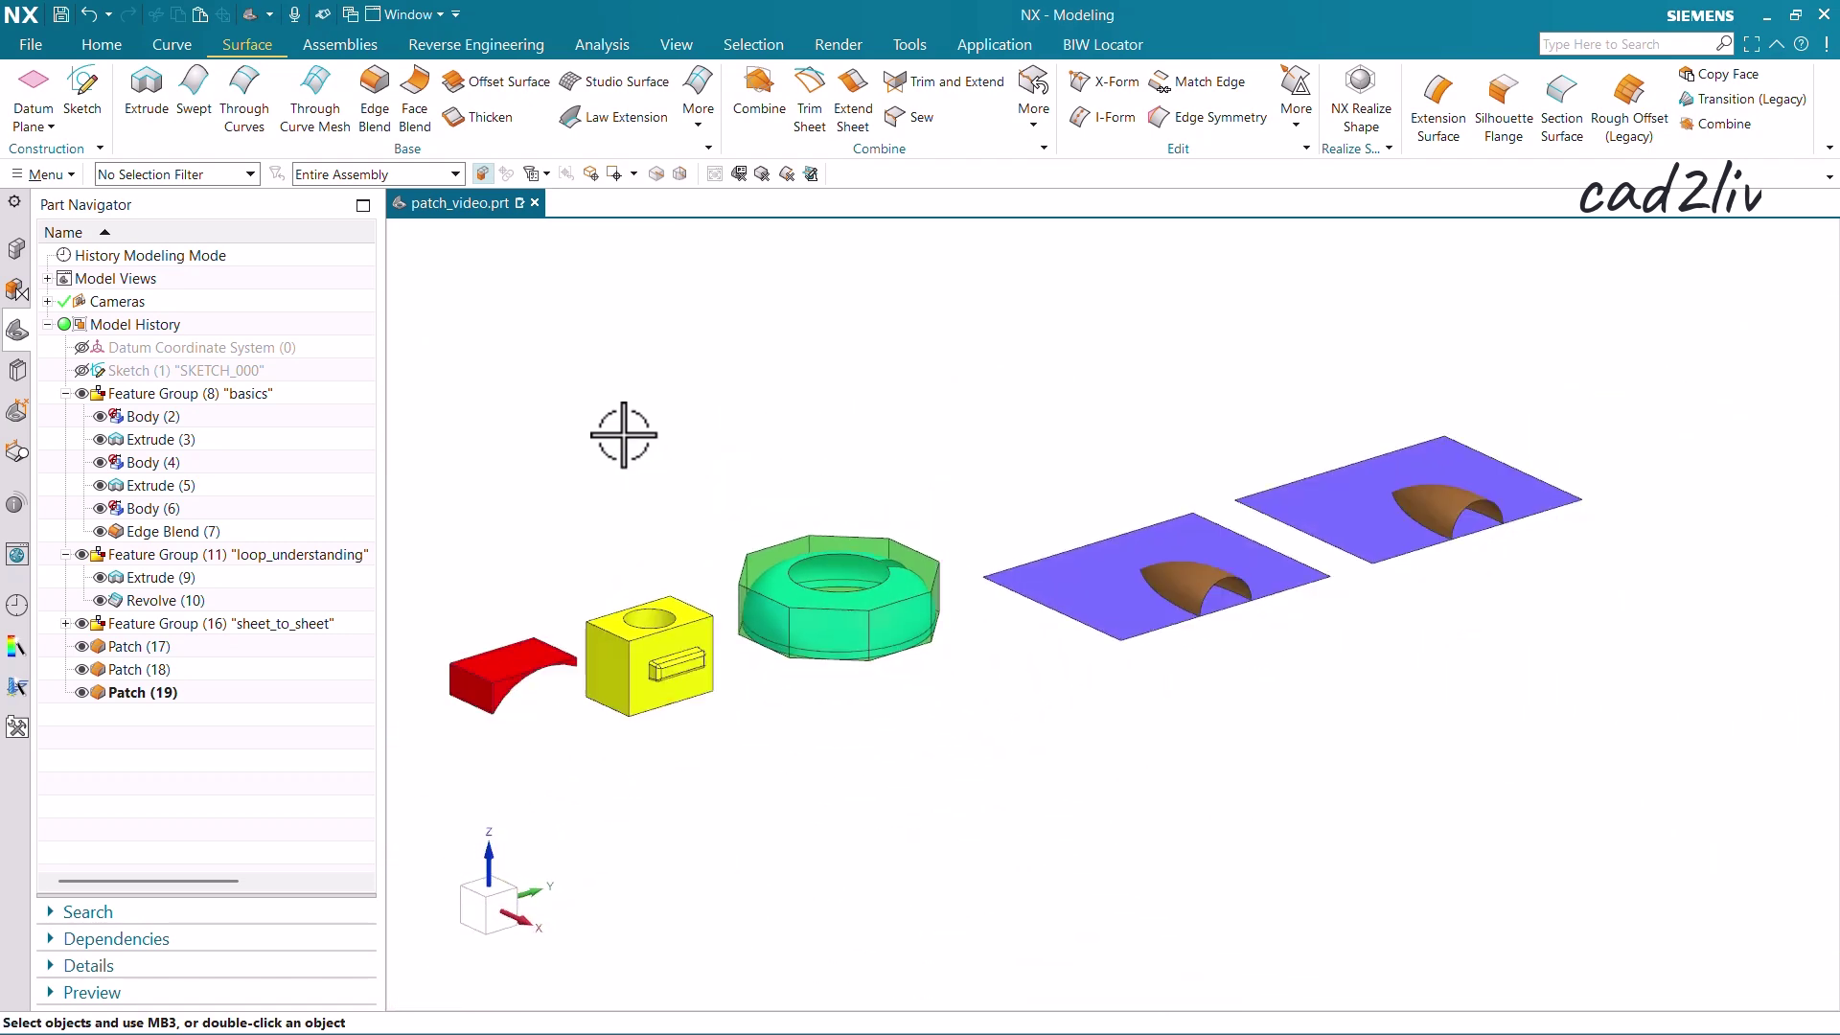
scroll(1282, 500, "up", 1)
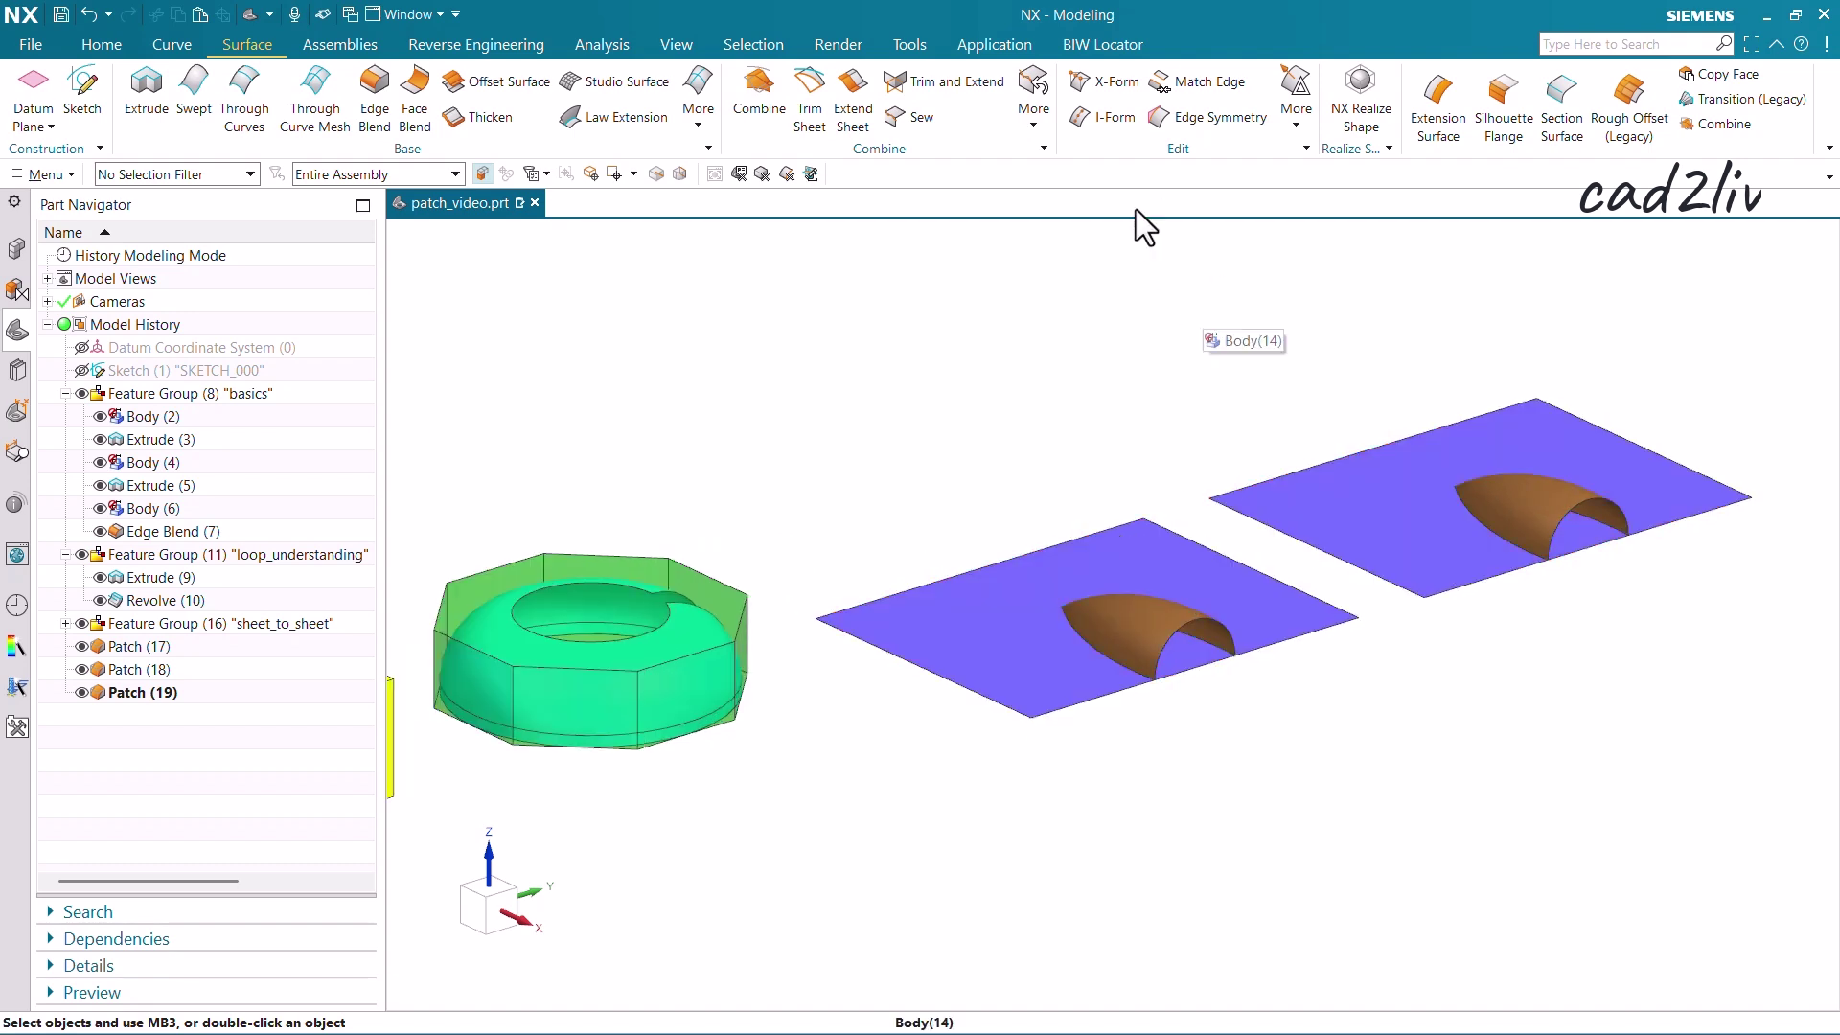
left_click(1041, 110)
left_click(1072, 353)
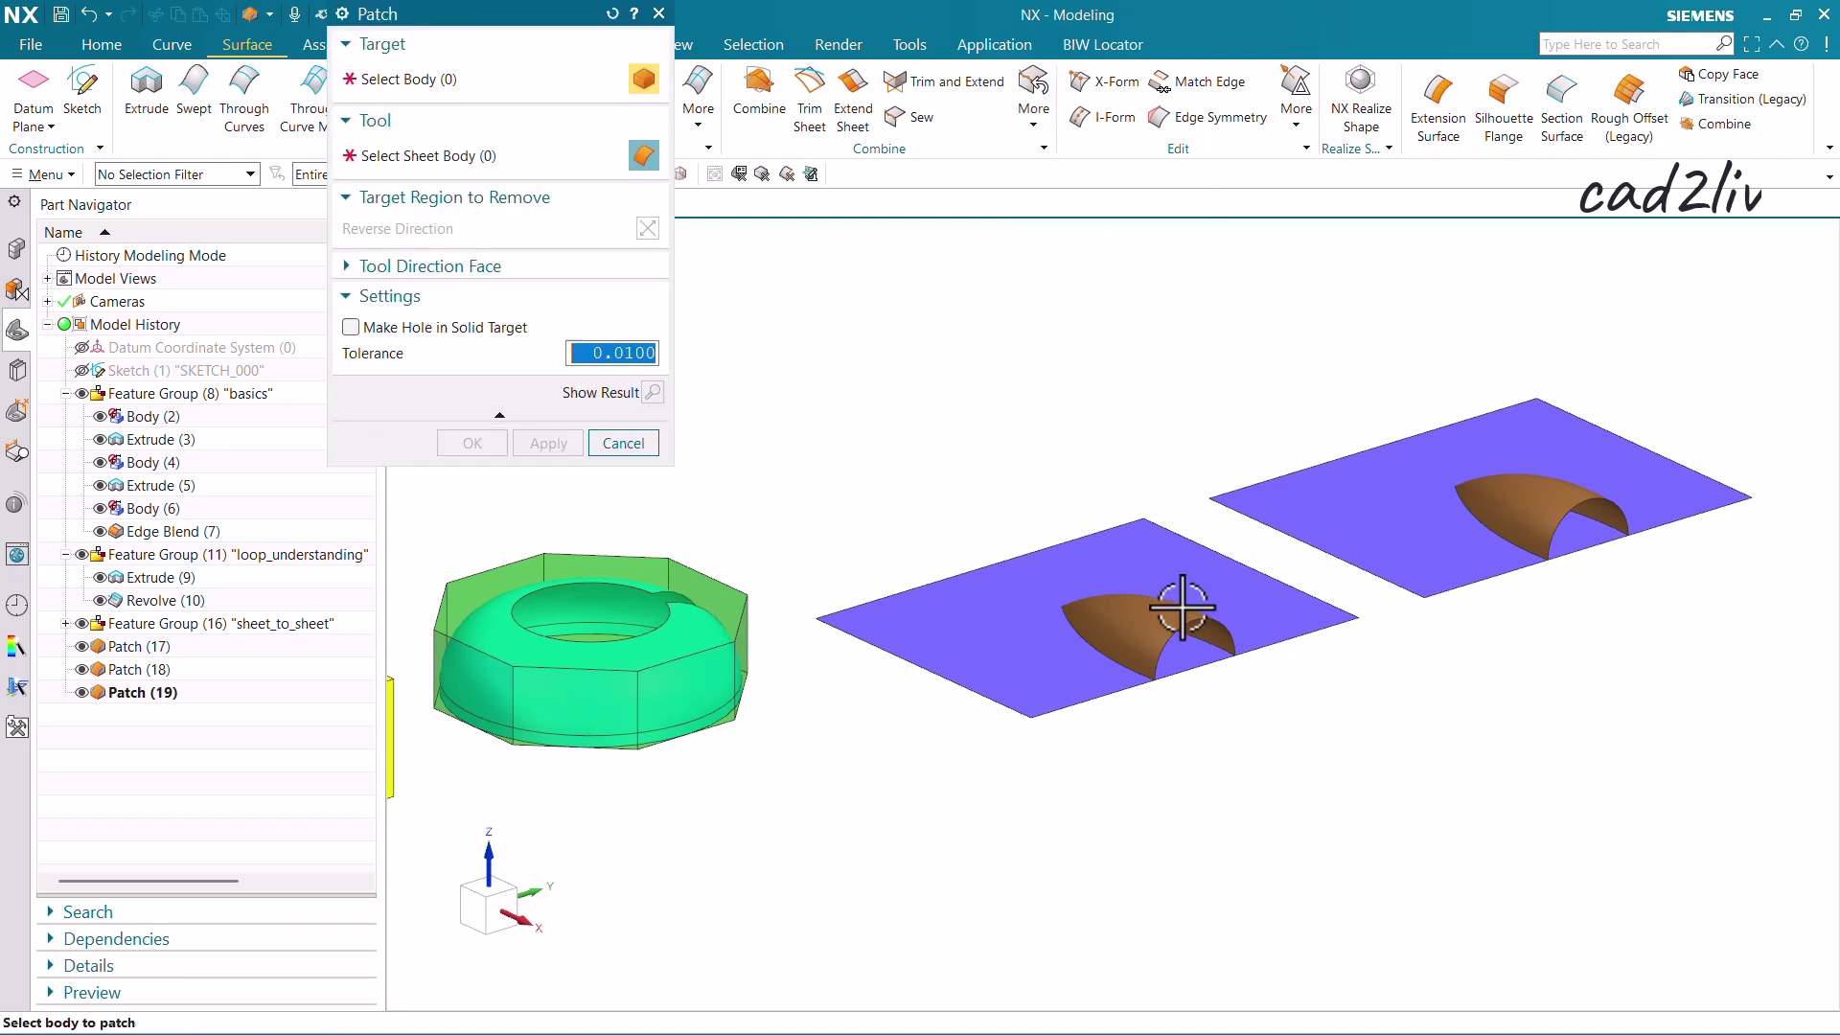
scroll(1145, 593, "up", 4)
left_click(1008, 643)
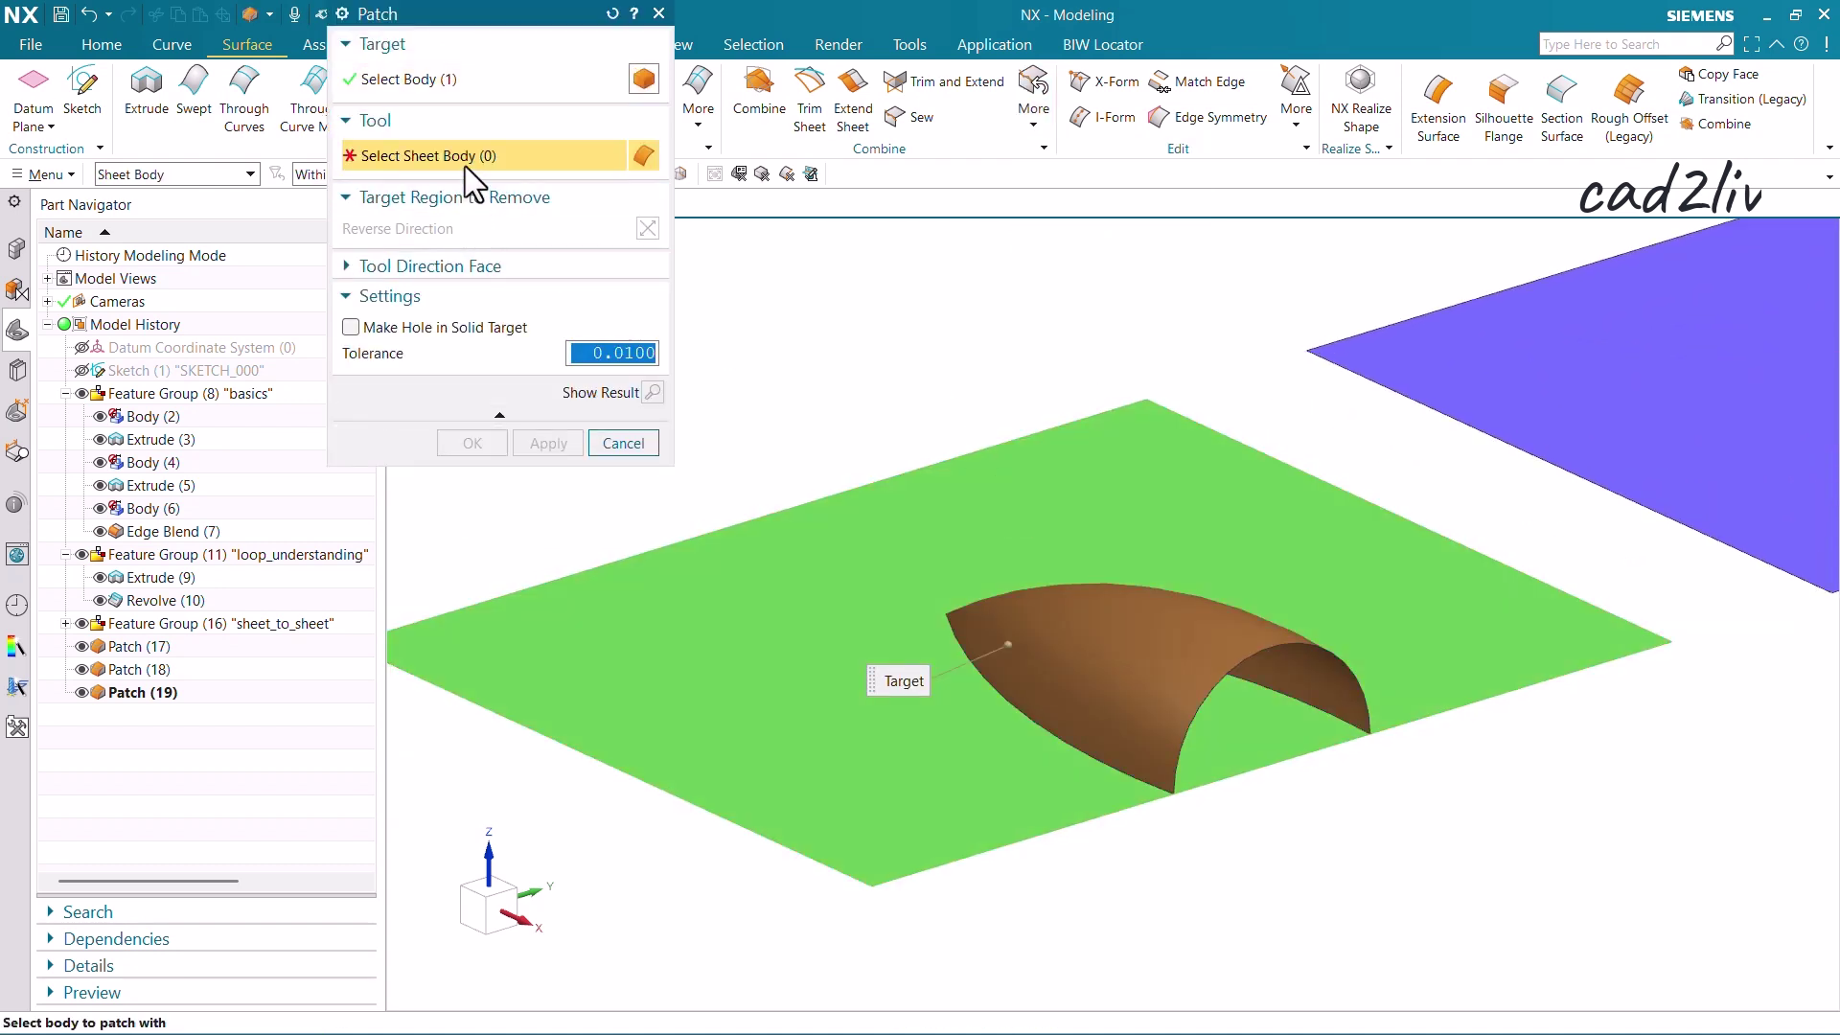
left_click(1121, 658)
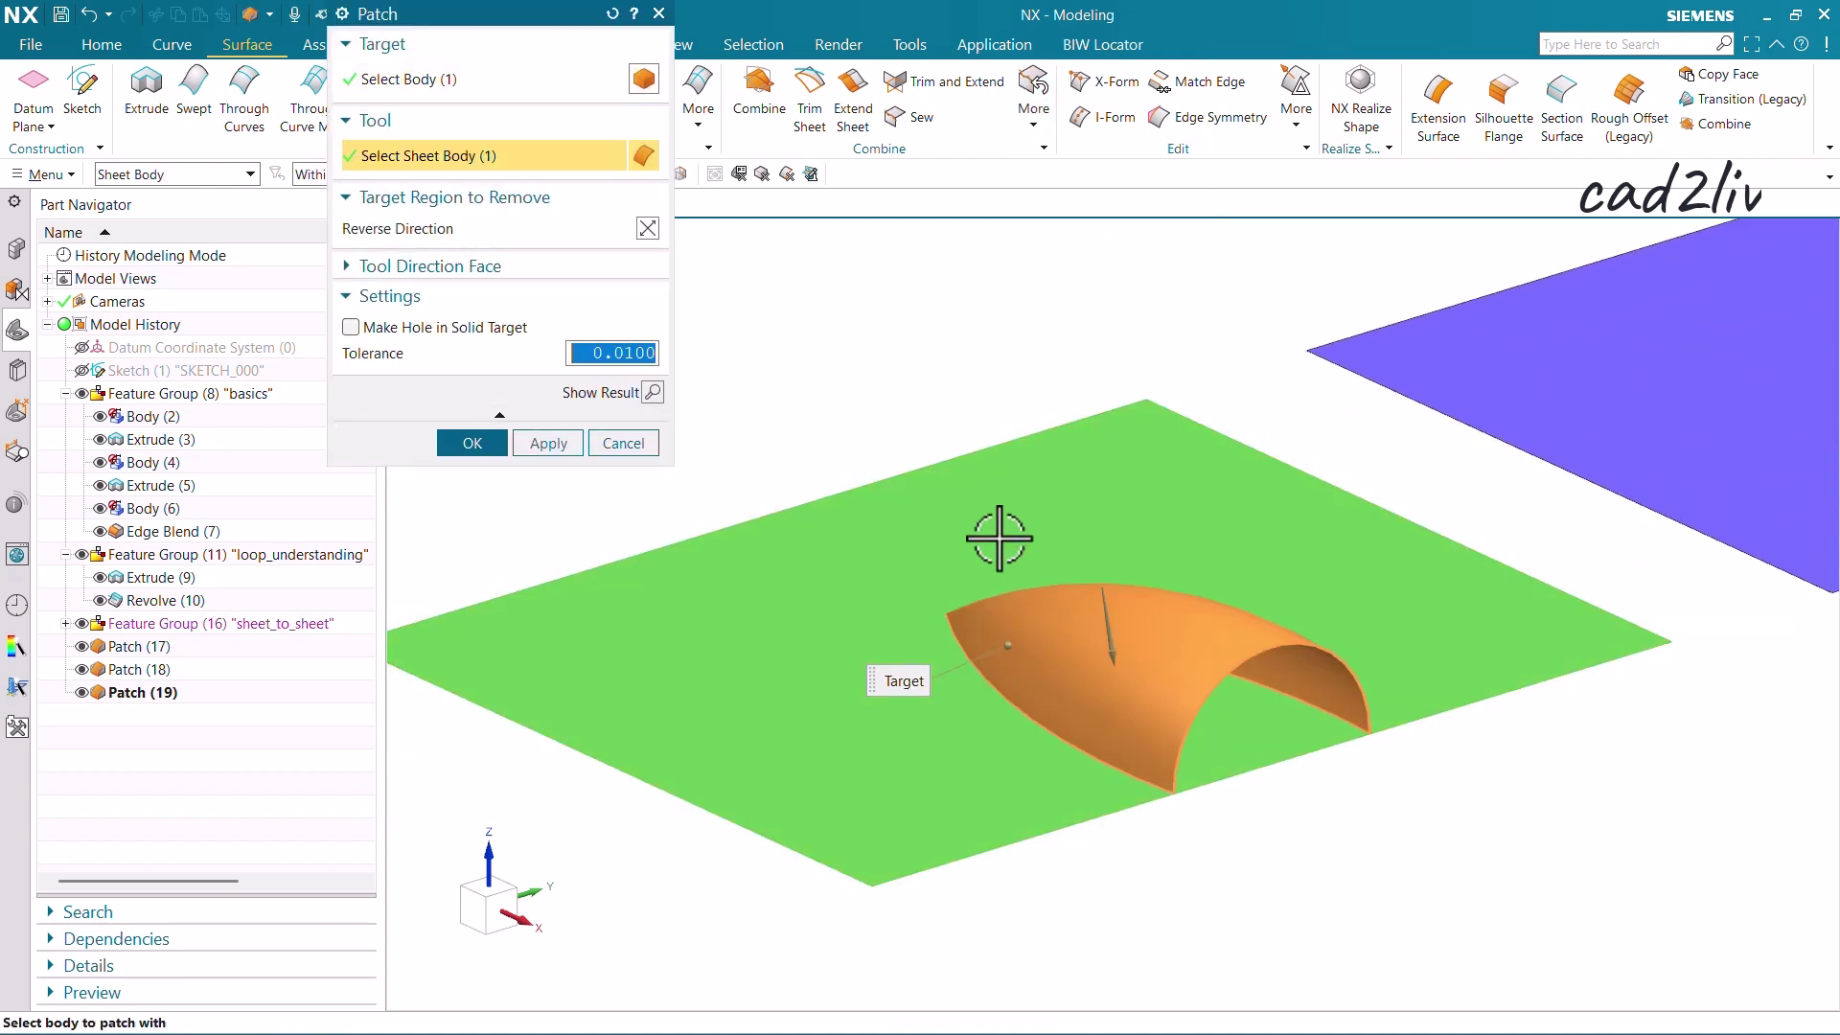
Step: Preview the sheet-to-sheet patch result on the flat sheet nearest the octagonal body and apply it
scroll(1054, 529, "down", 5)
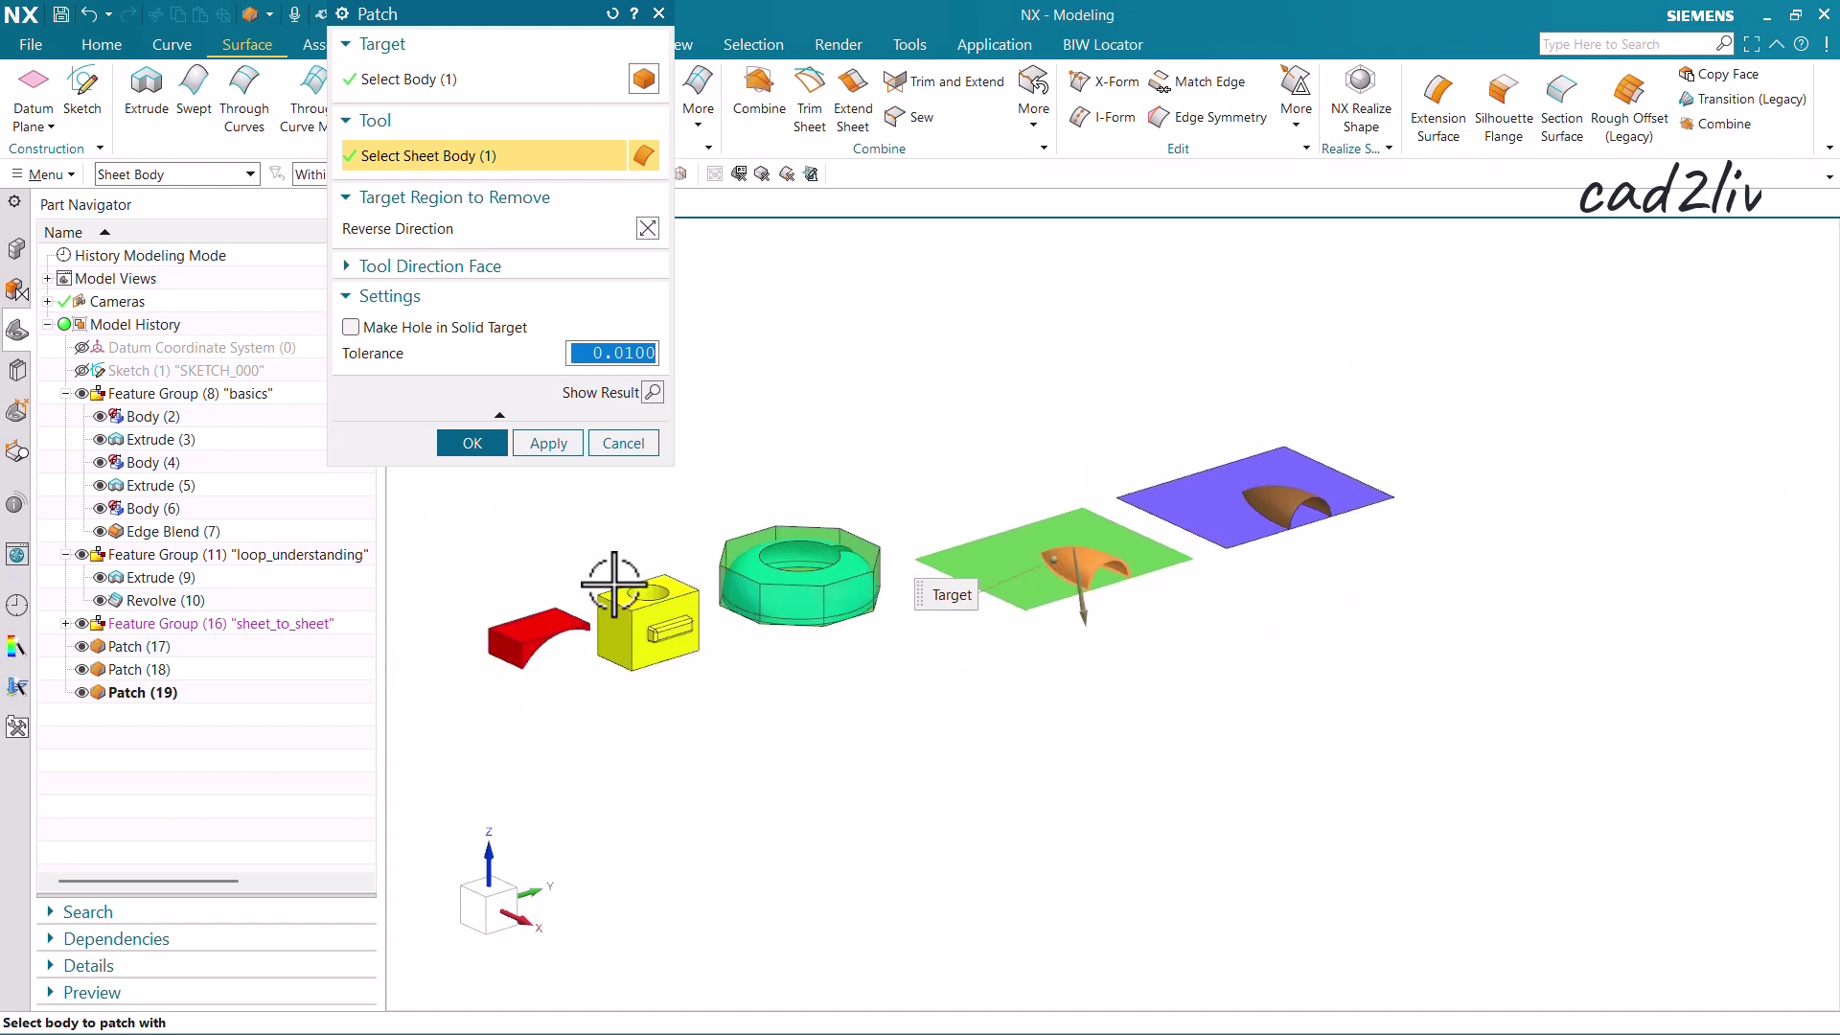
scroll(565, 628, "up", 2)
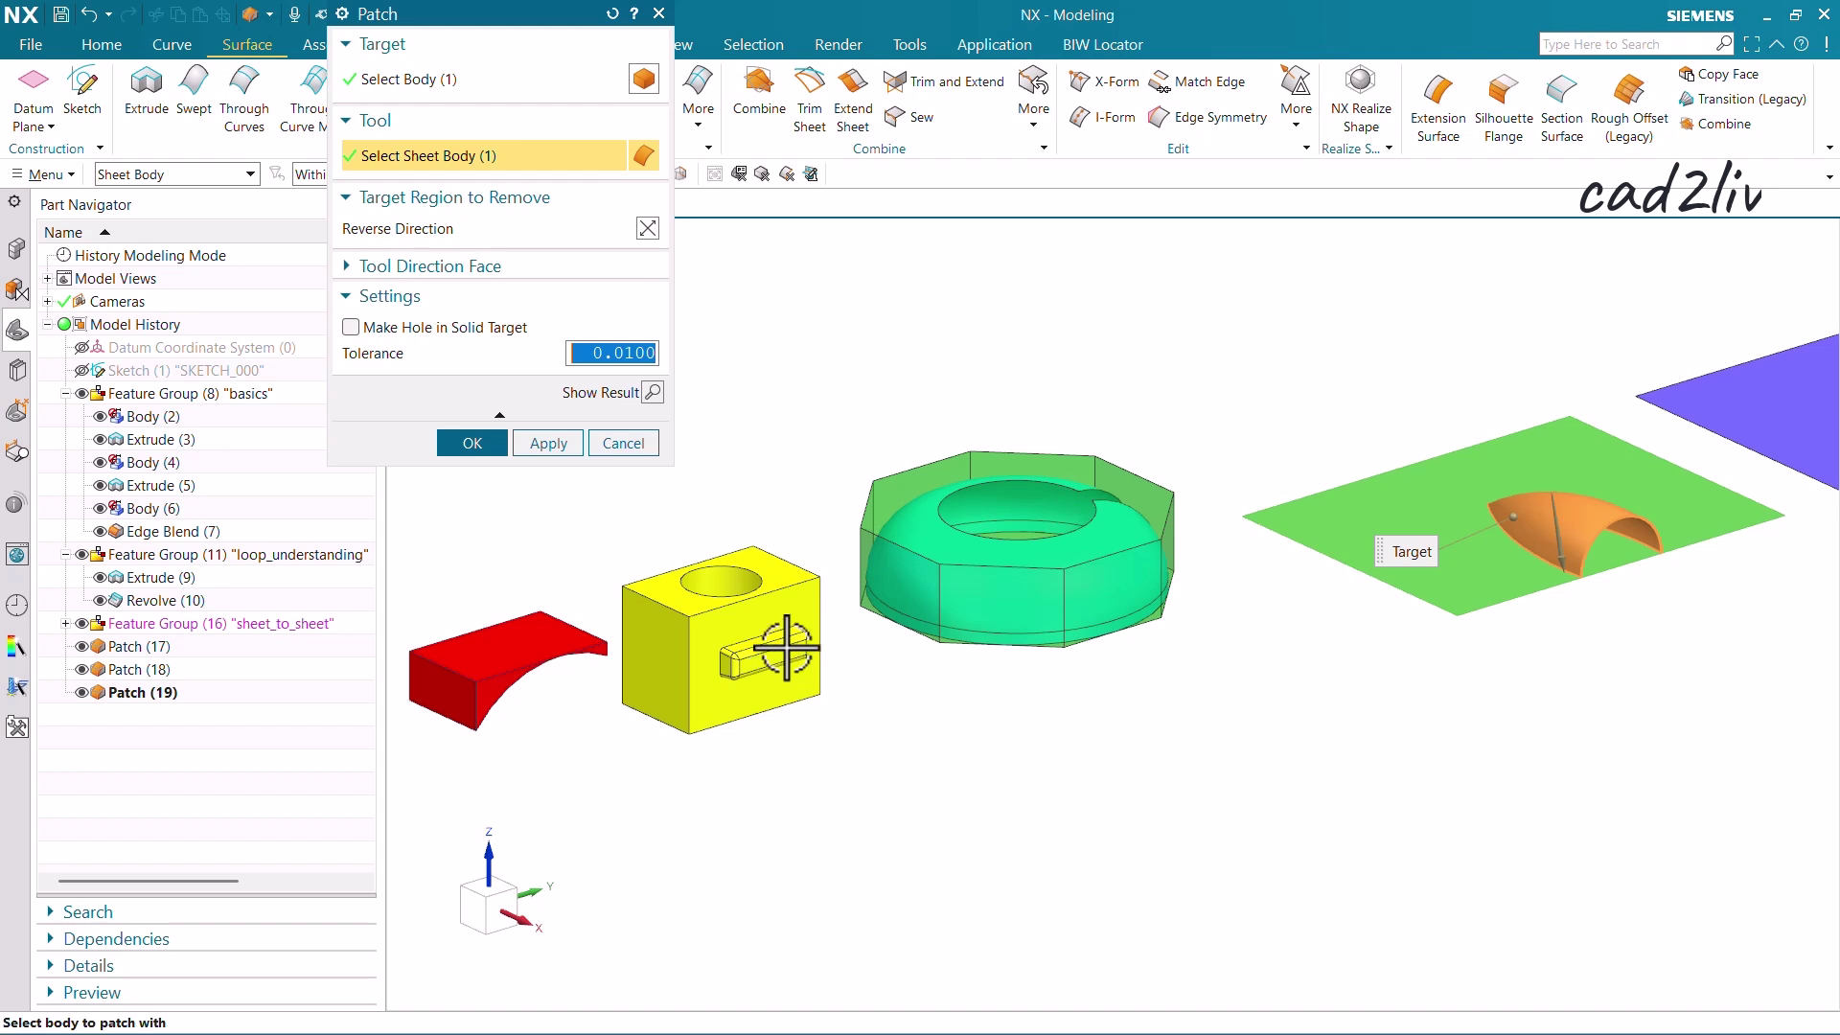
scroll(1418, 484, "down", 4)
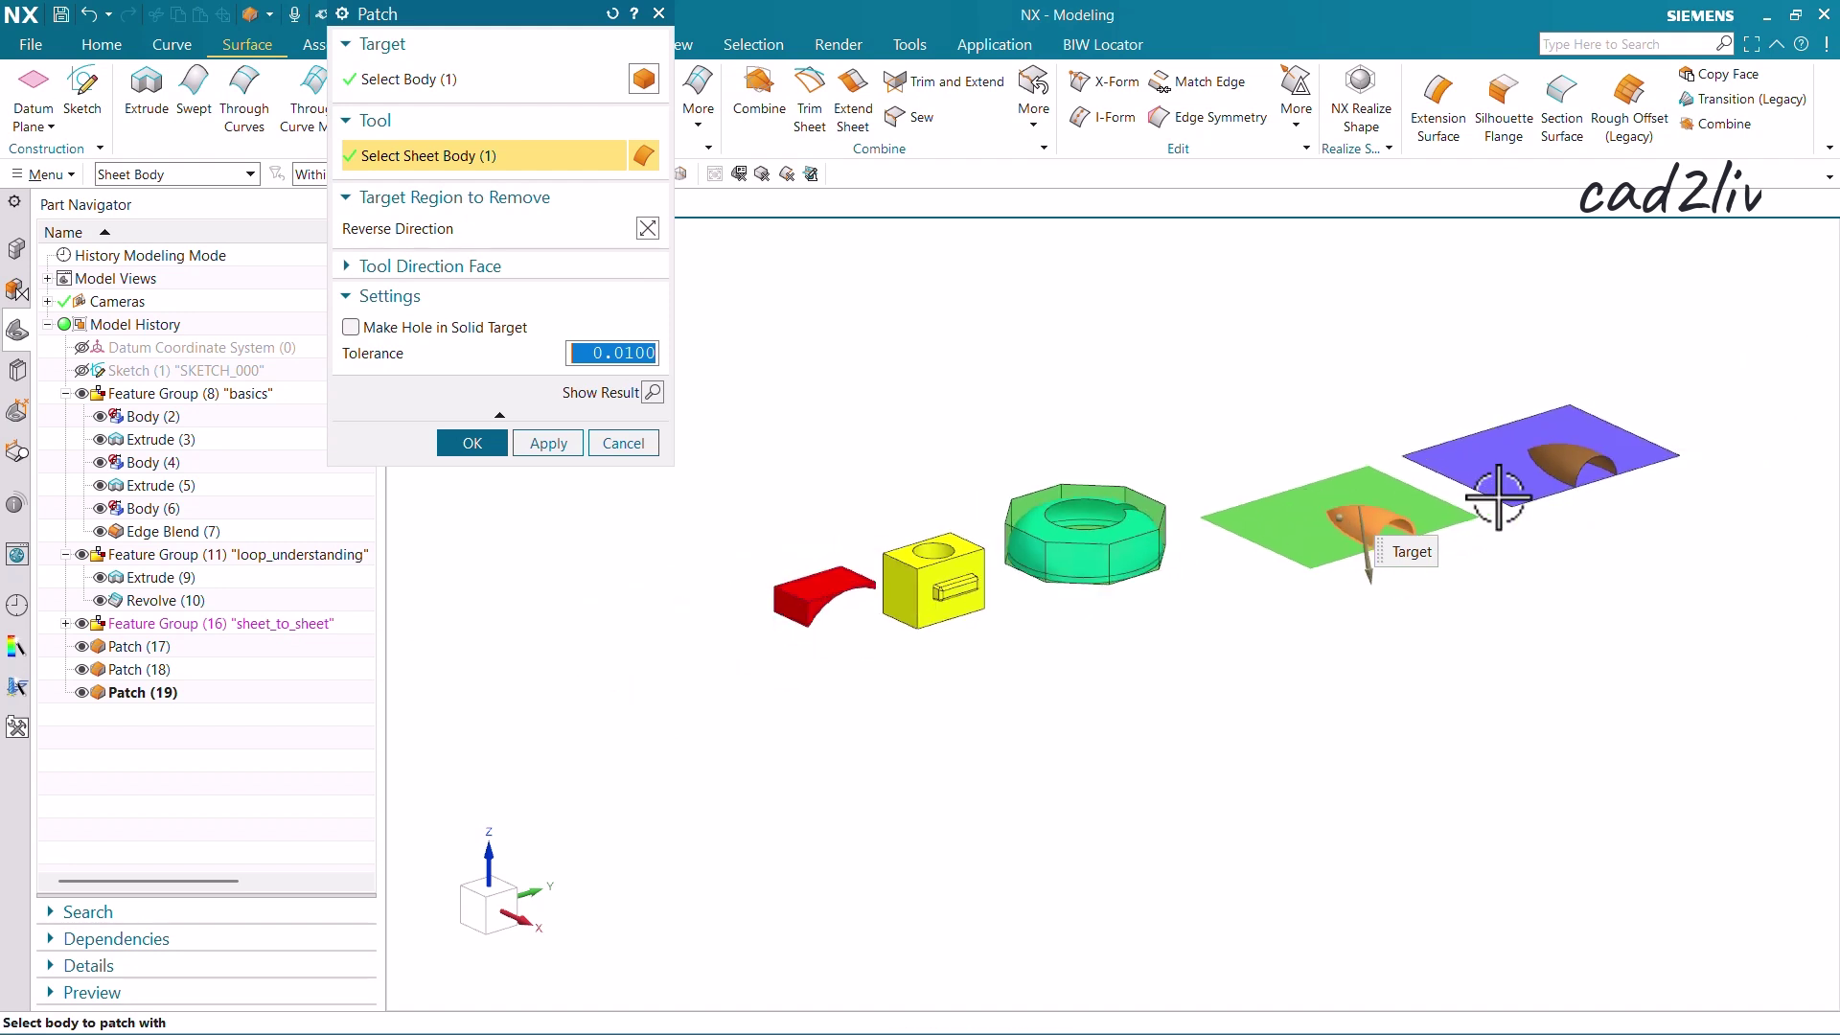
scroll(1428, 491, "up", 6)
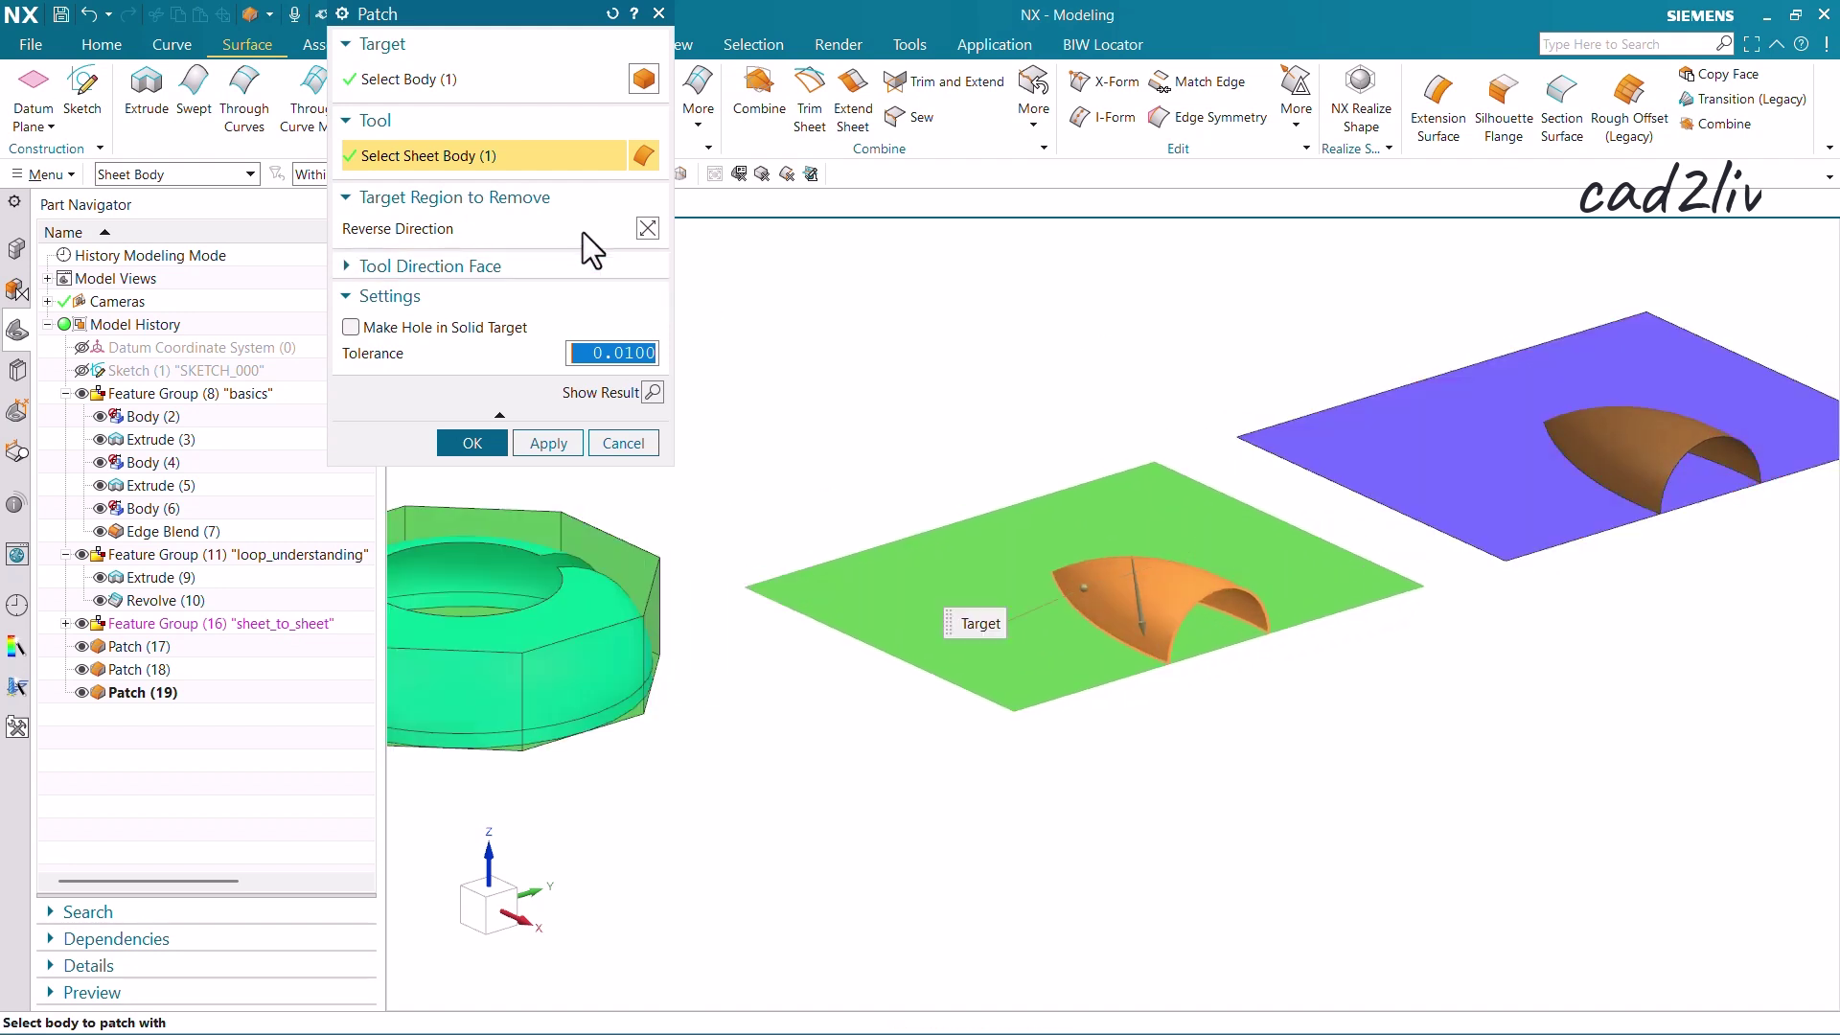
scroll(1191, 579, "up", 4)
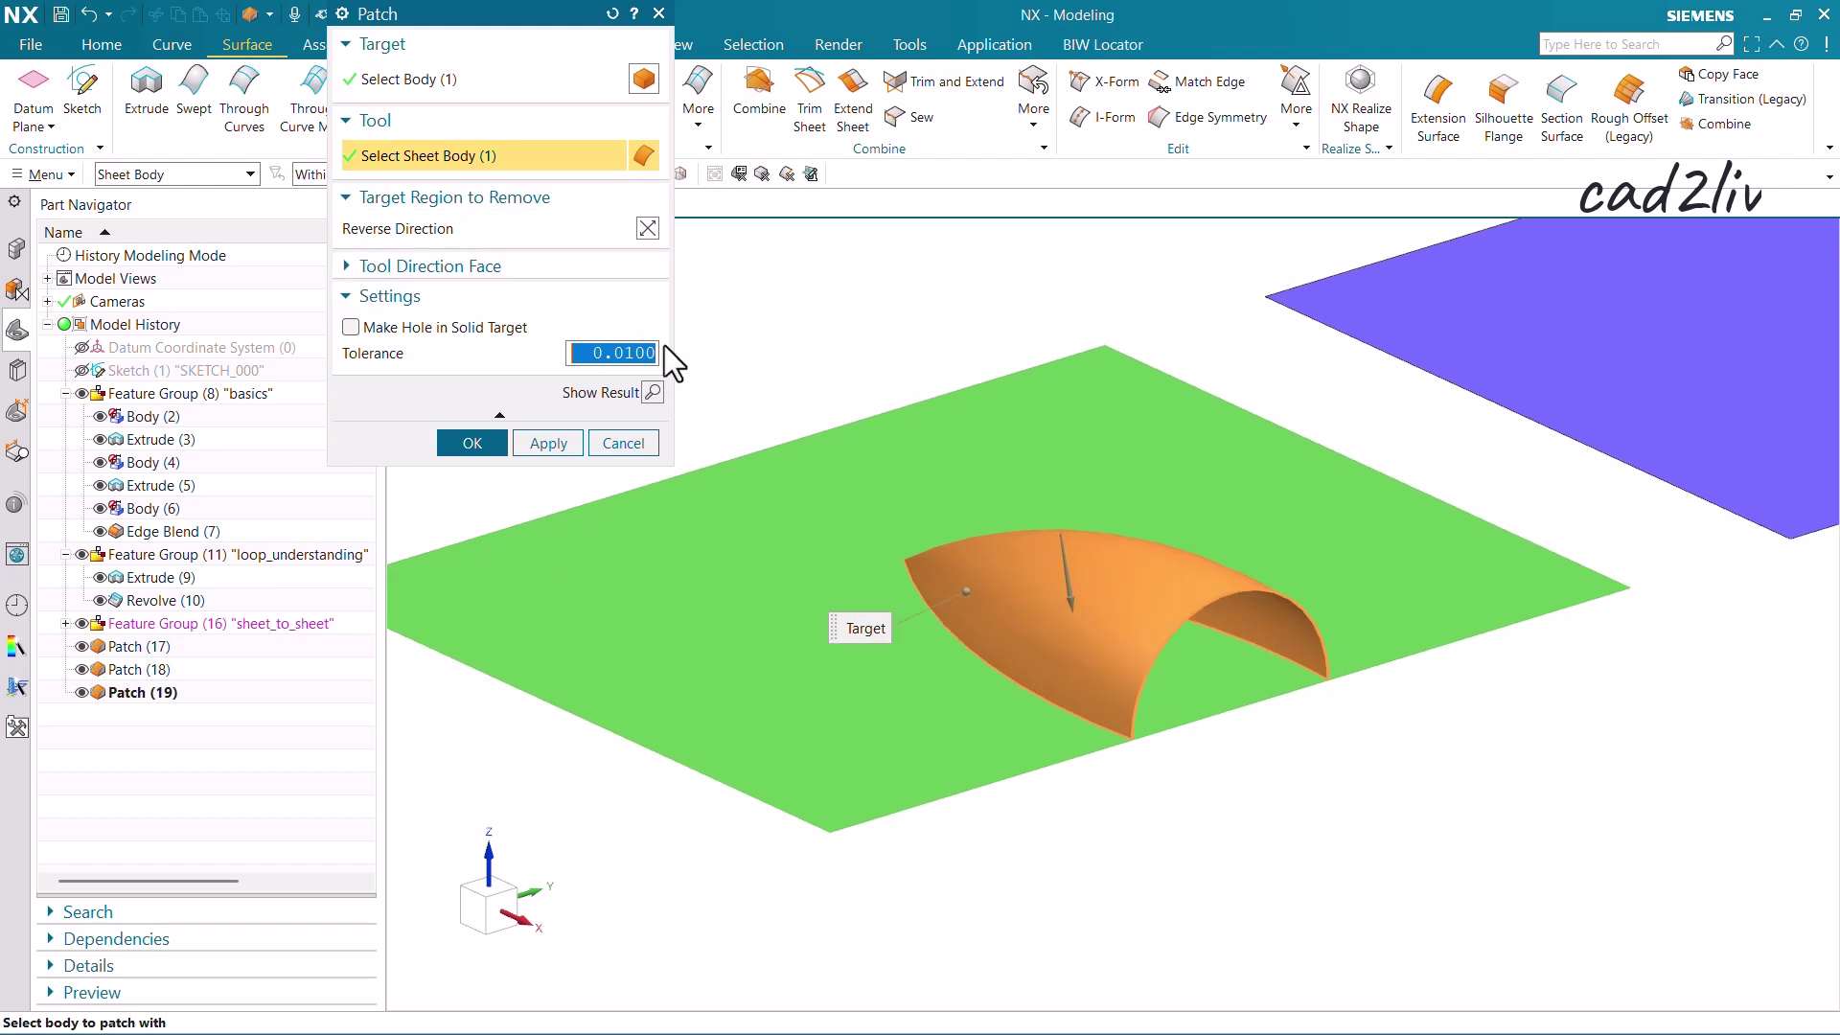
left_click(654, 391)
scroll(862, 536, "down", 2)
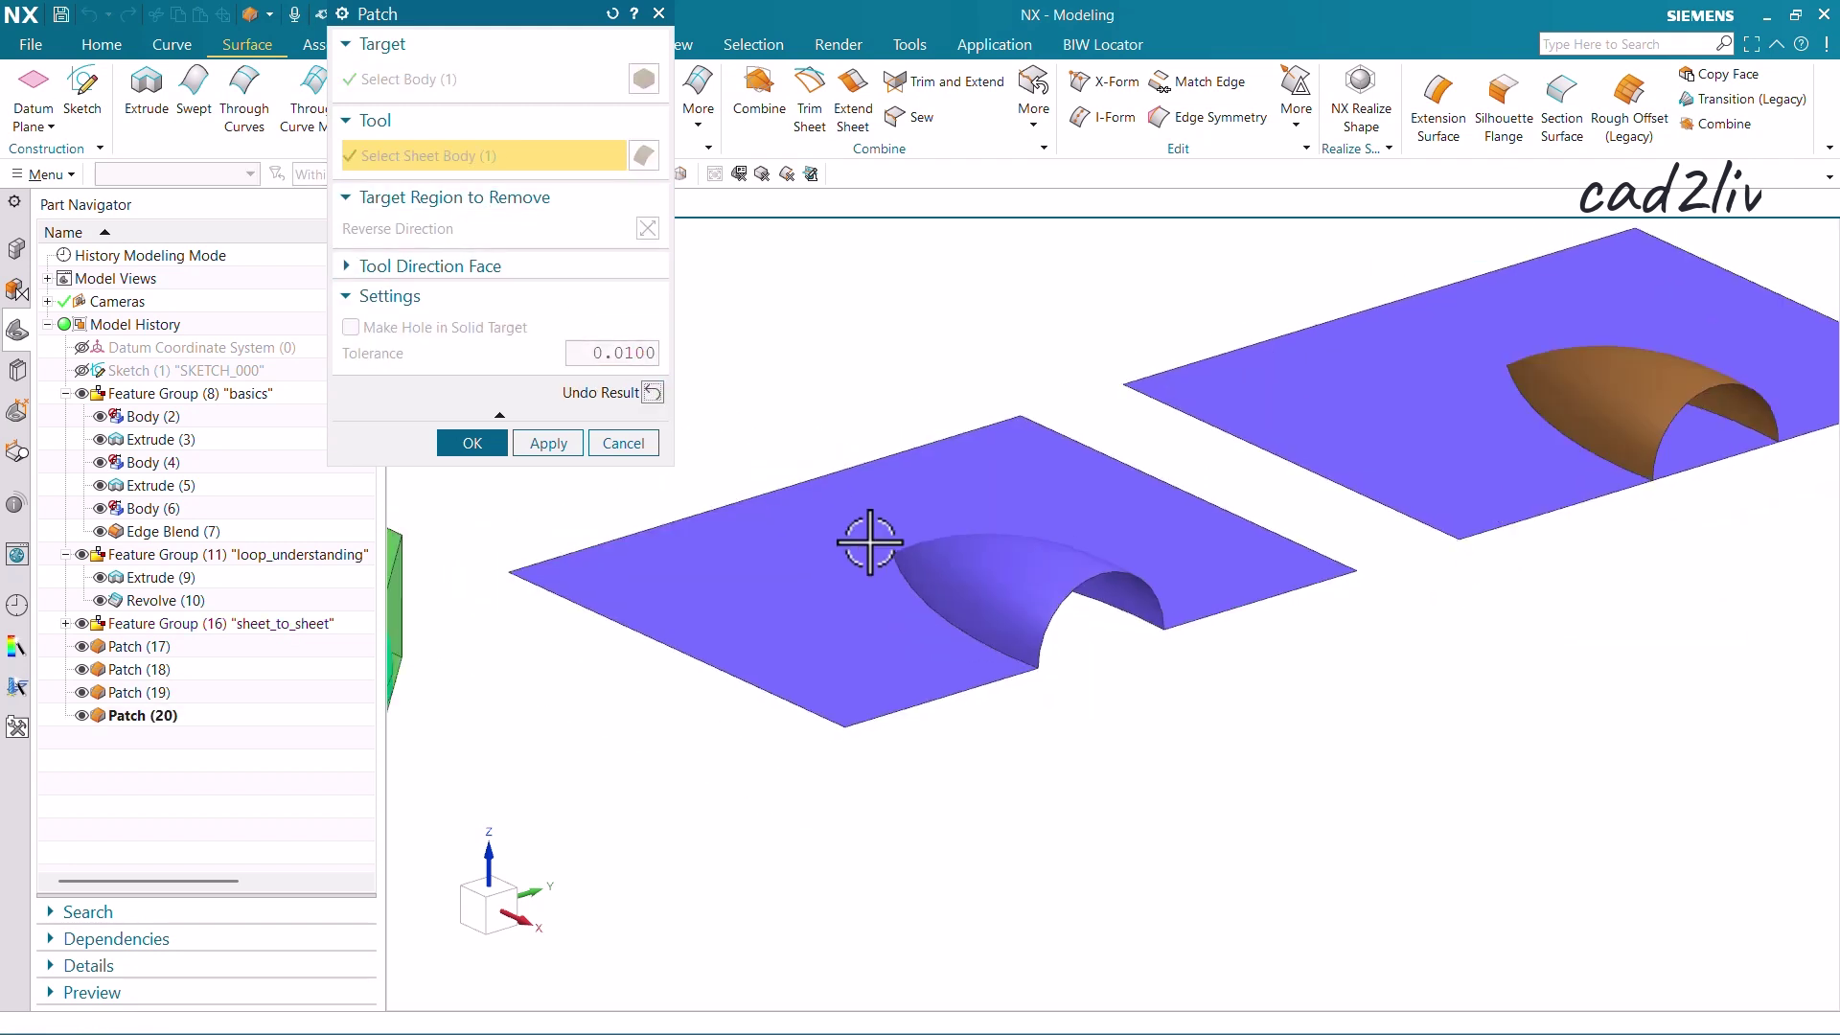
scroll(1080, 526, "down", 3)
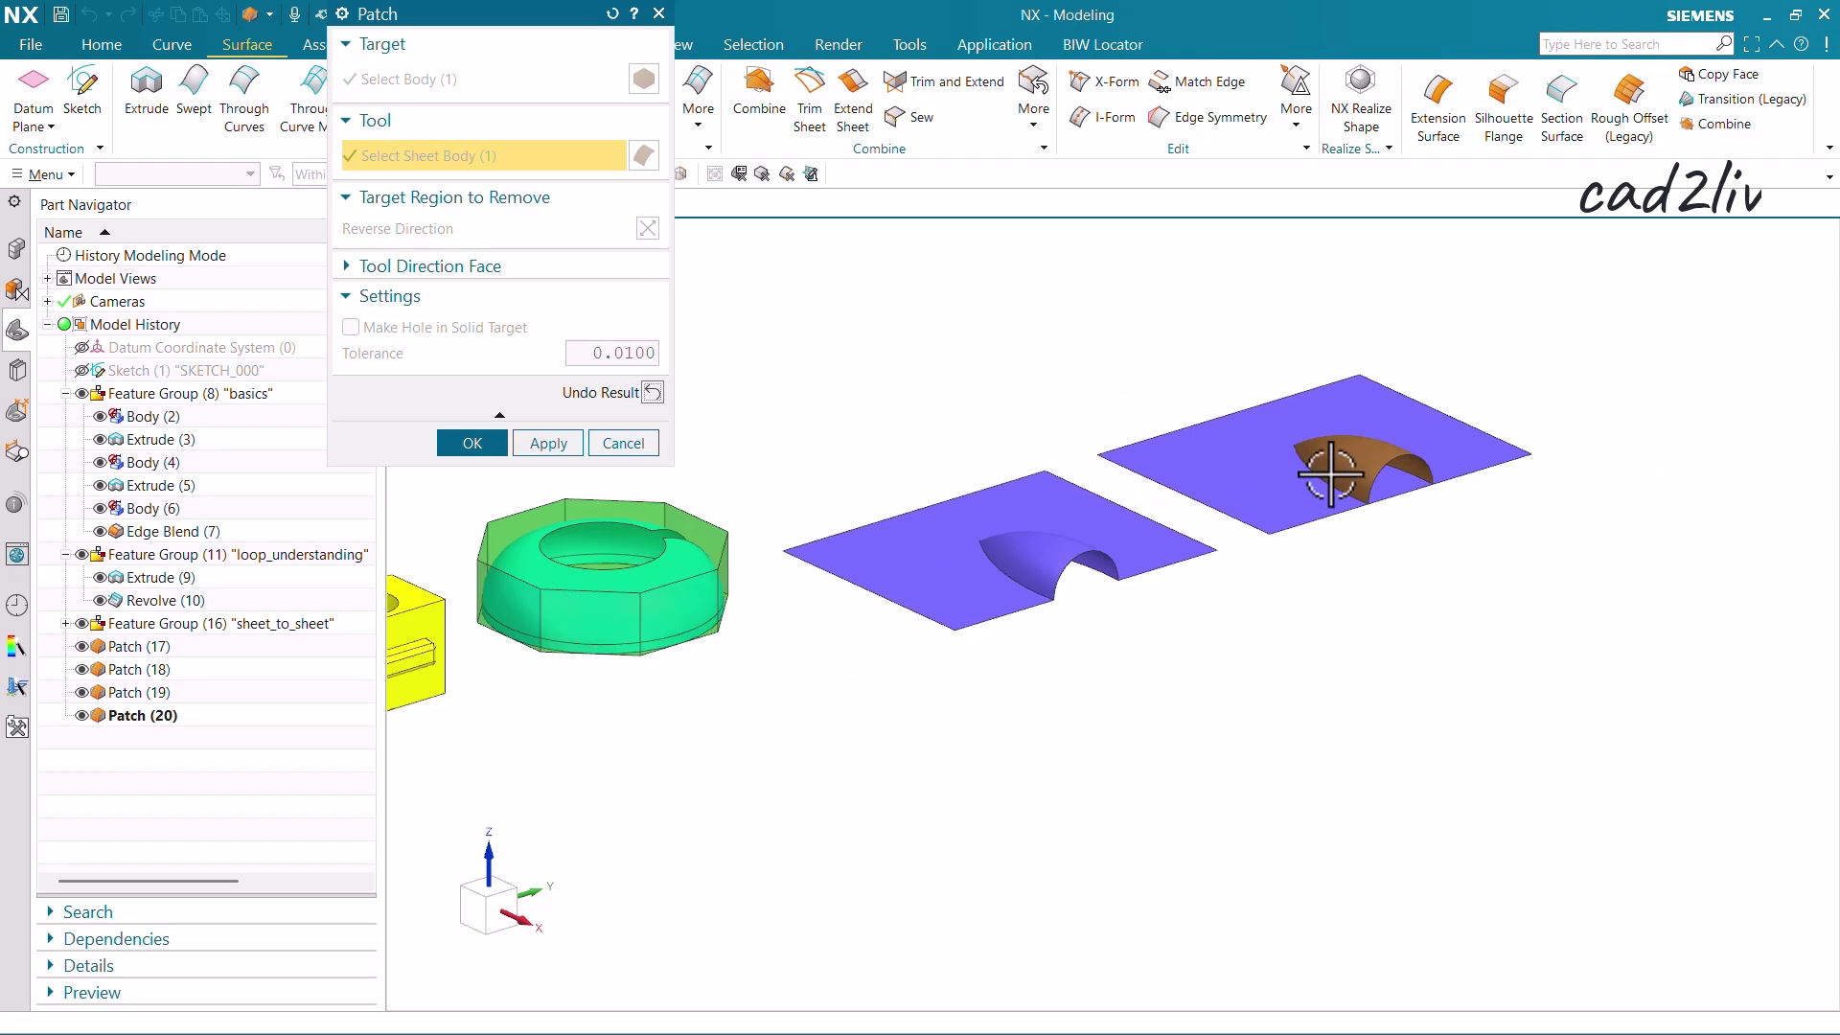
scroll(1077, 505, "up", 1)
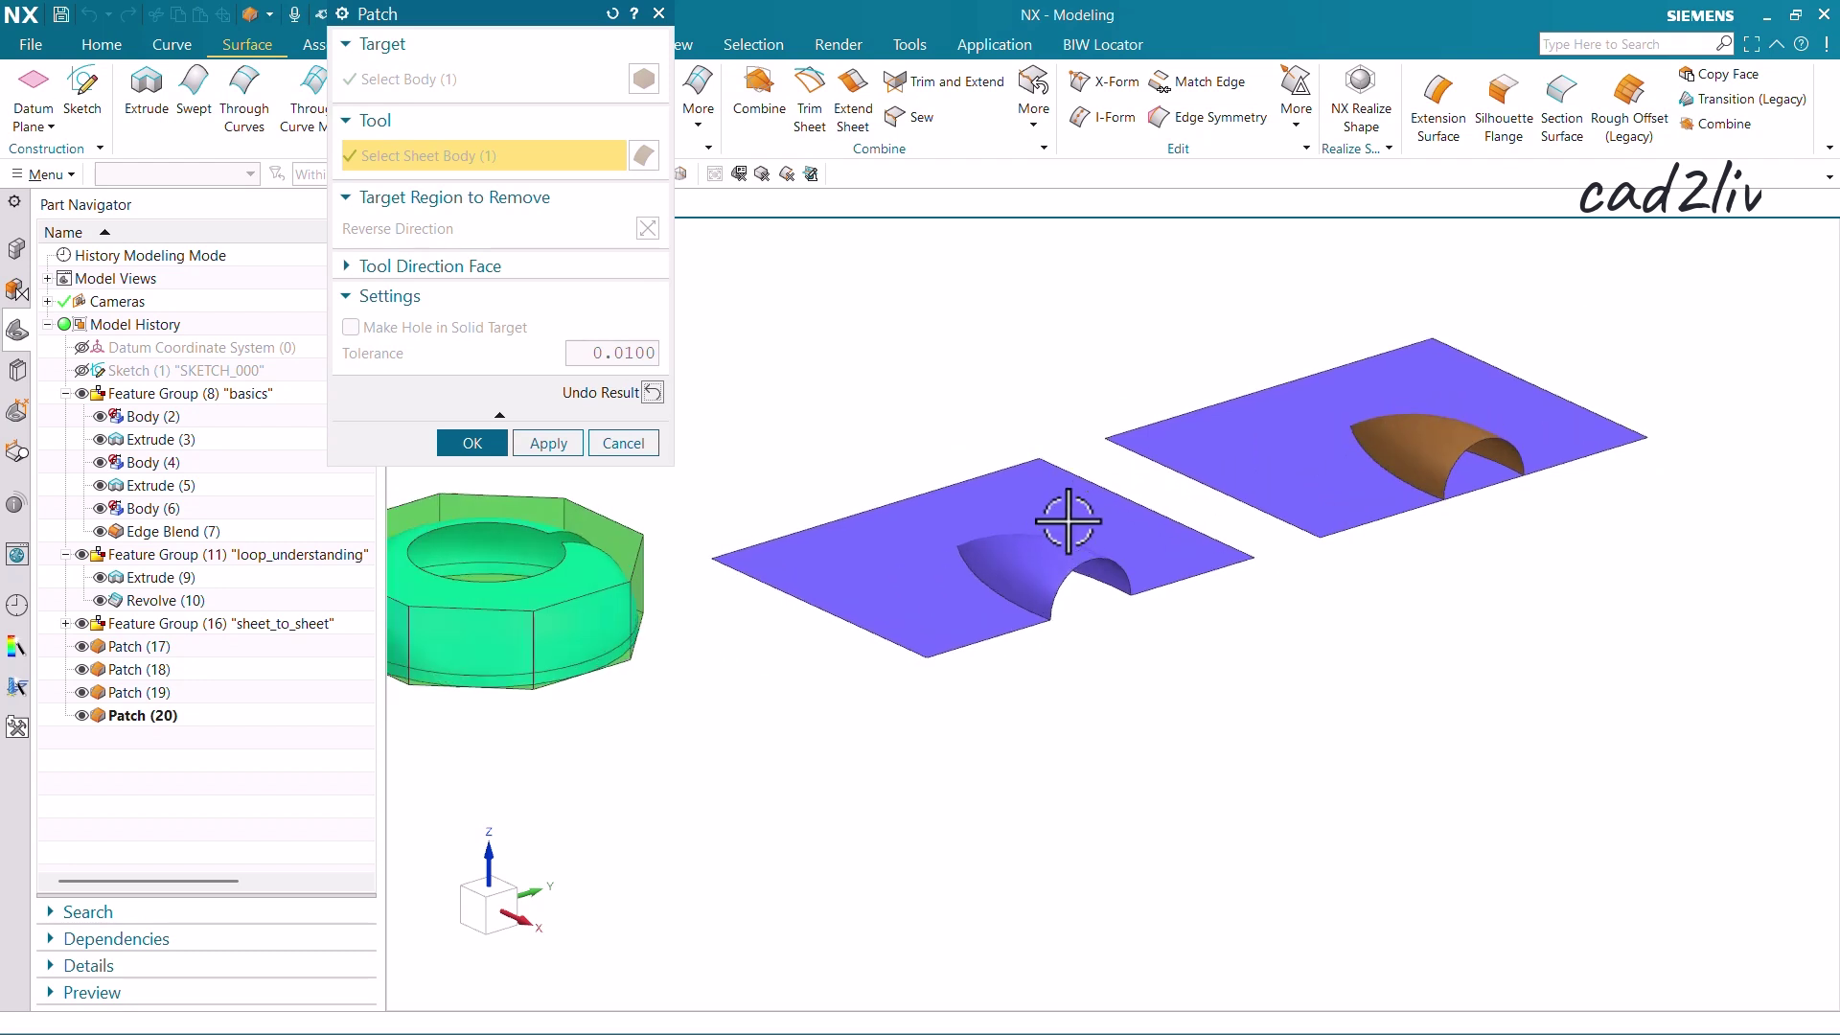
left_click(548, 442)
Step: Try to preview a Patch of the remaining brown curved sheet with its flat sheet as the tool, and reset the command
scroll(825, 497, "down", 1)
scroll(1170, 381, "up", 2)
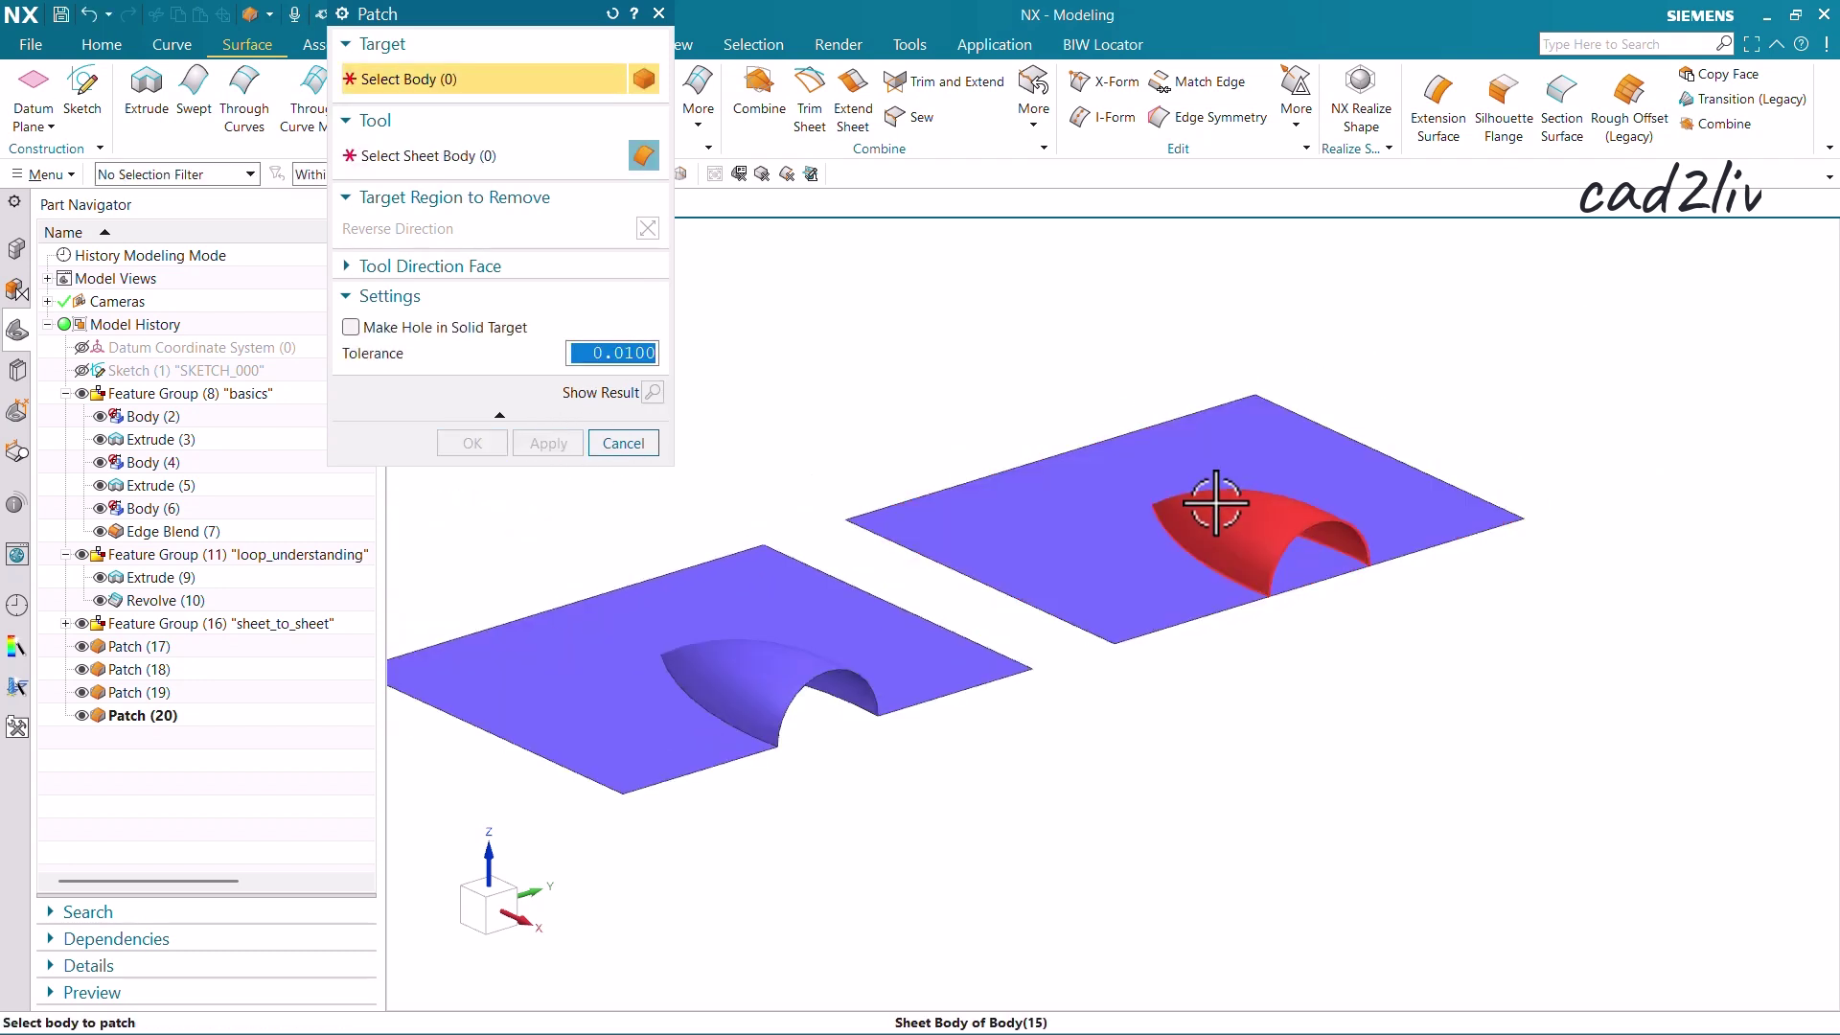
left_click(1140, 491)
left_click(1093, 497)
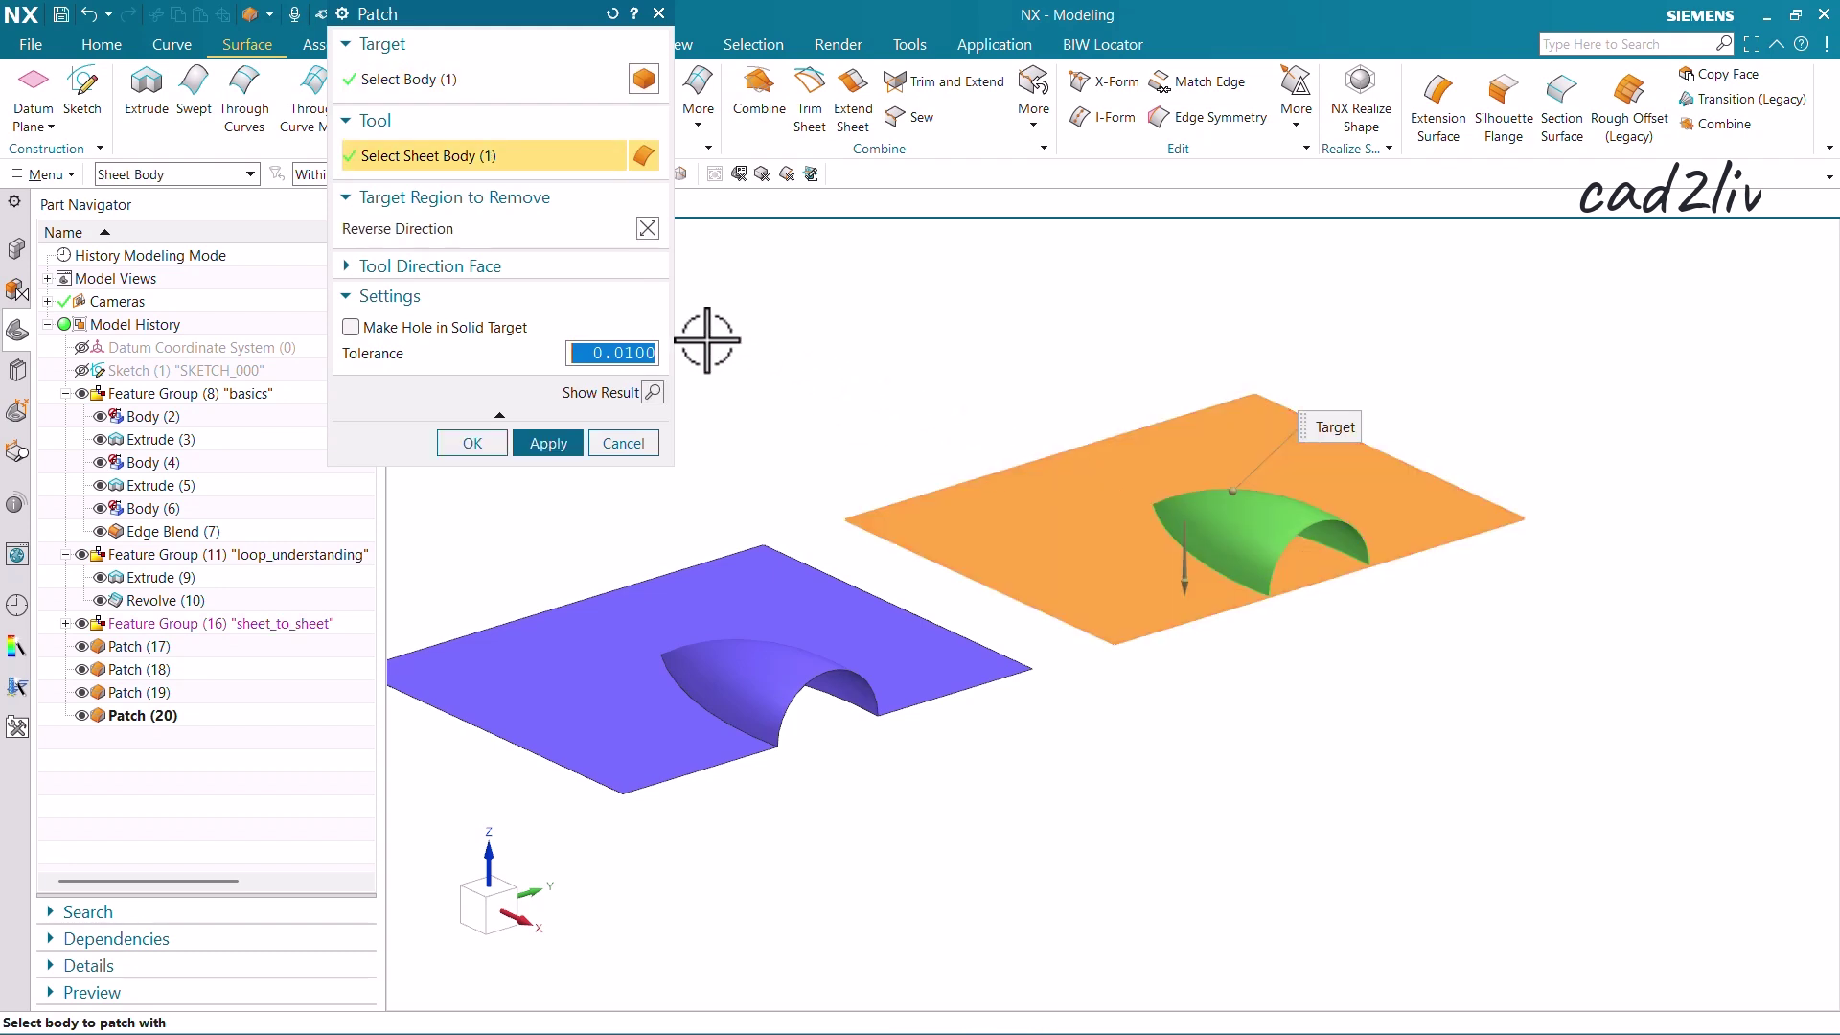
left_click(654, 393)
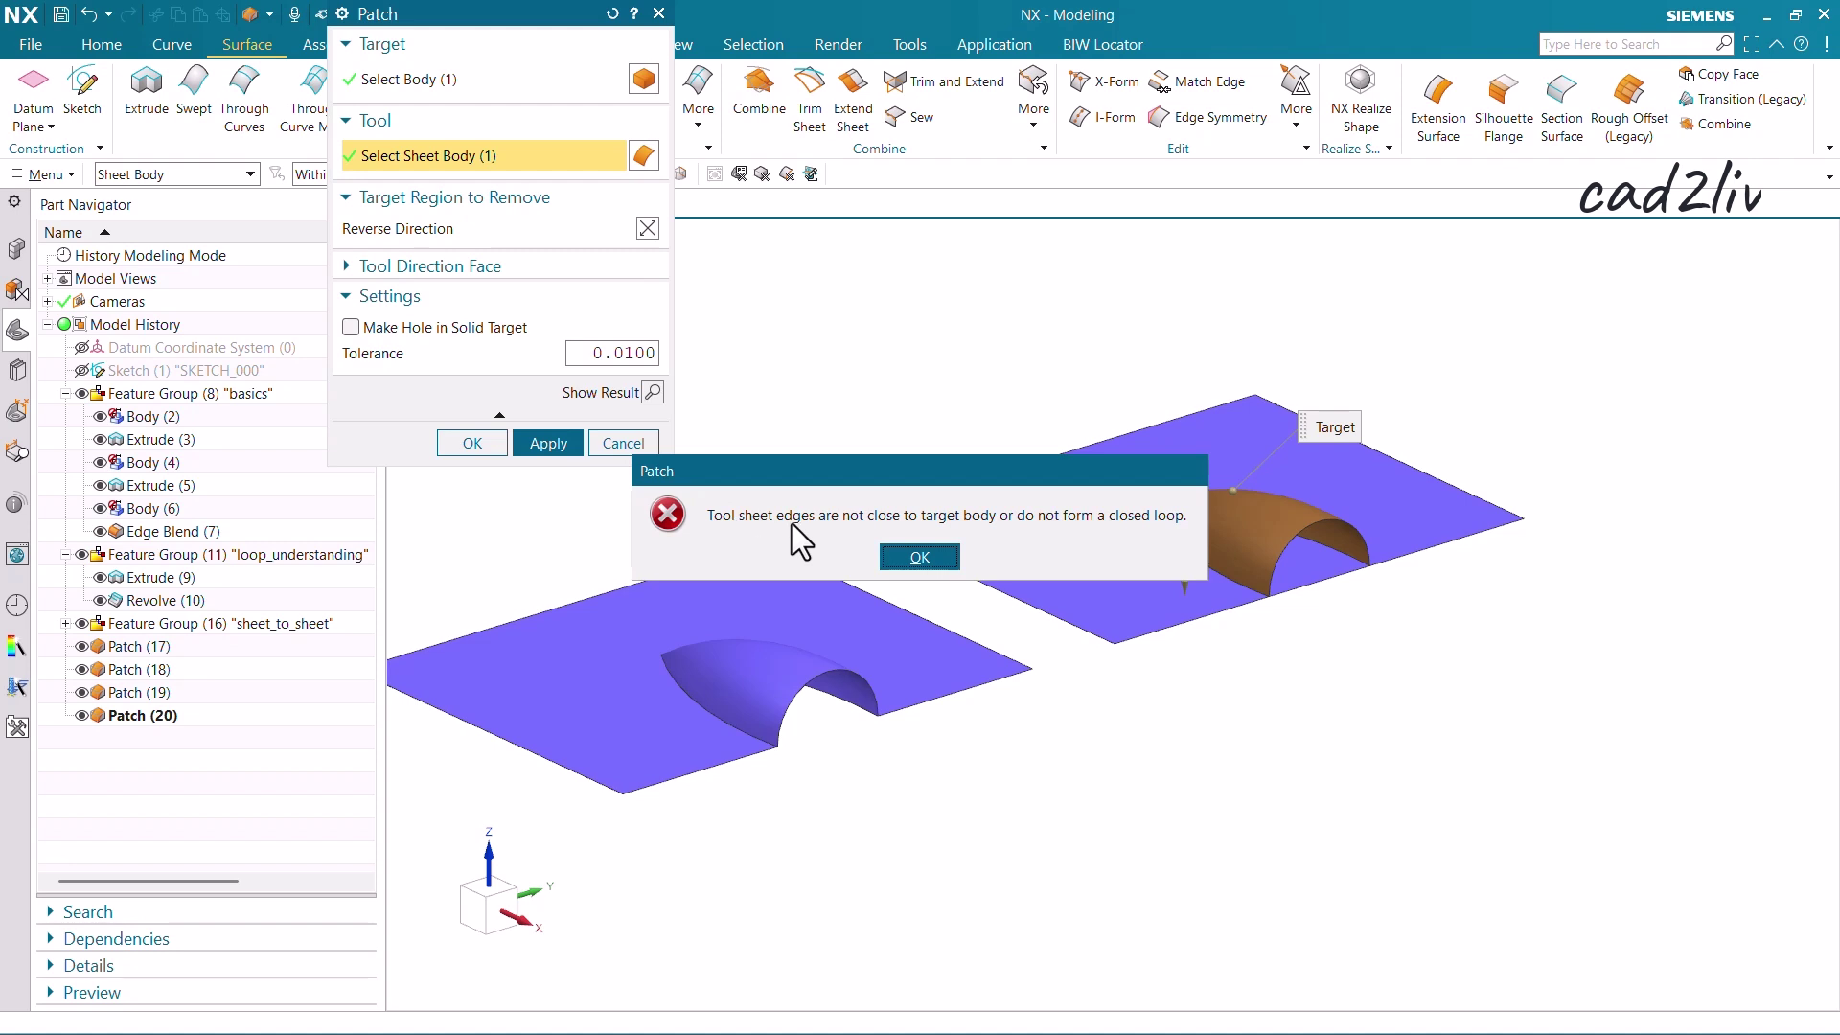
left_click(940, 555)
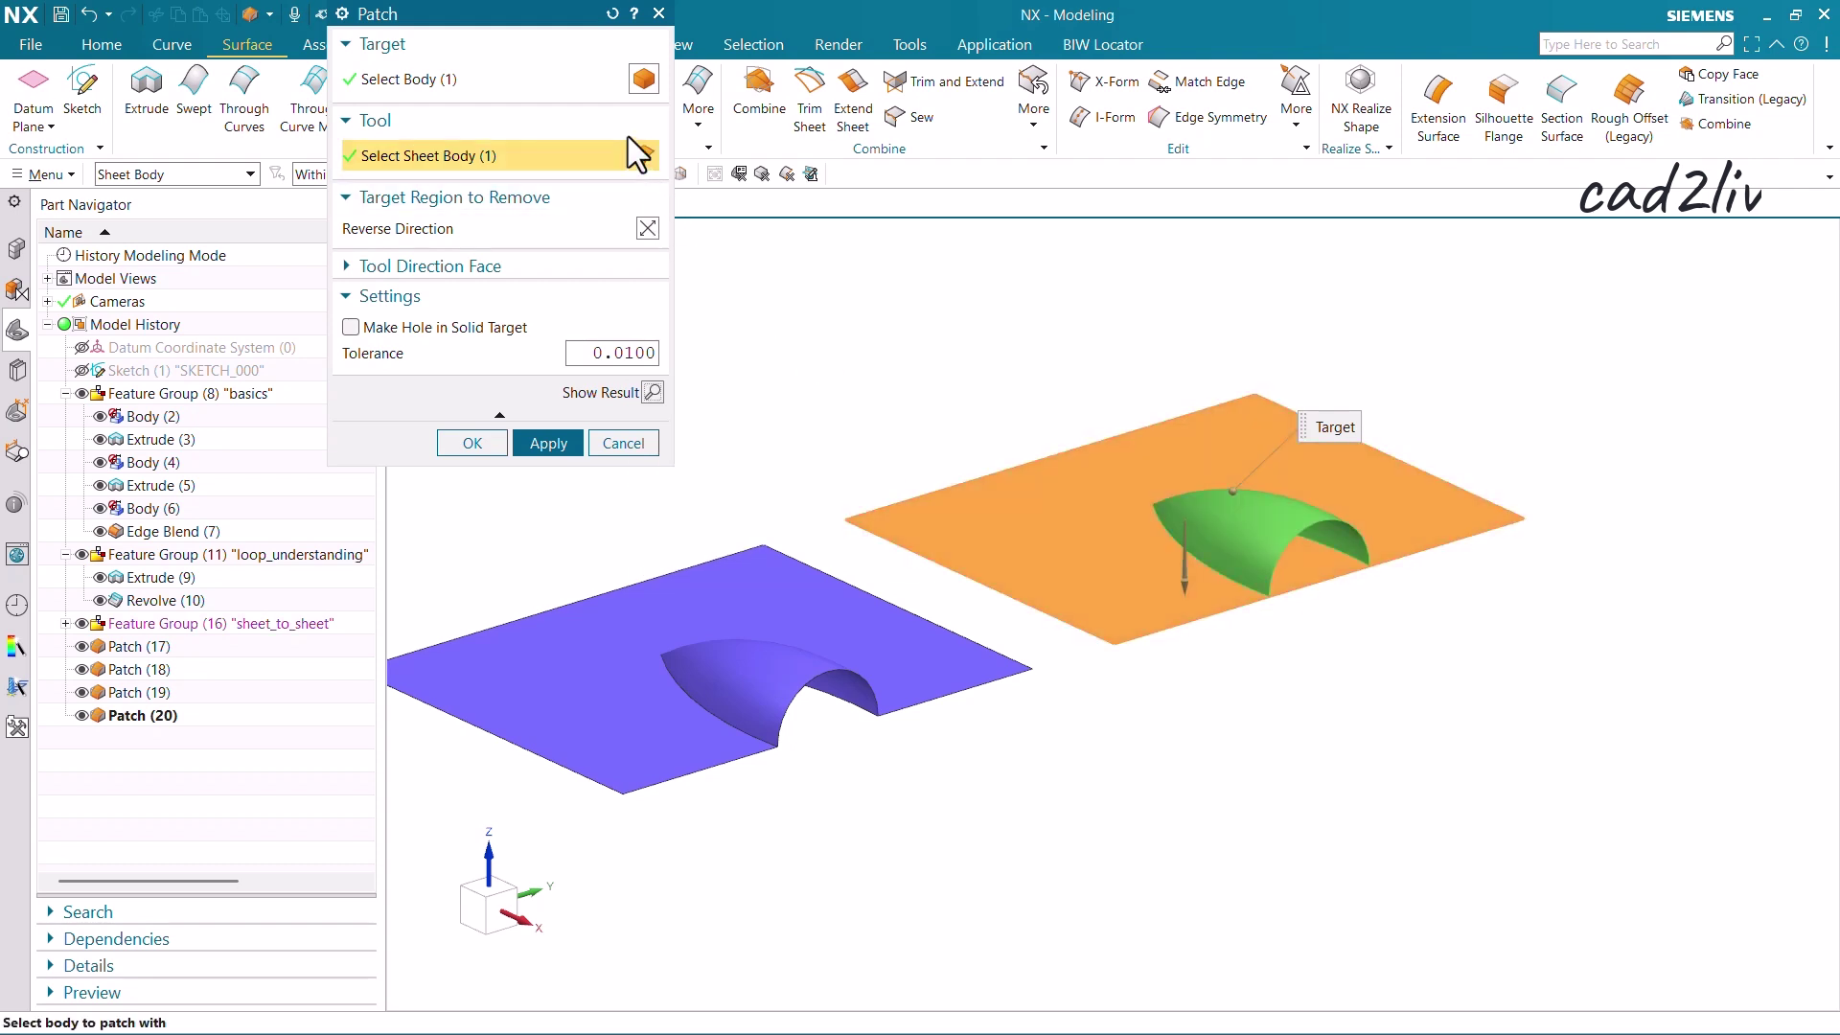
left_click(612, 14)
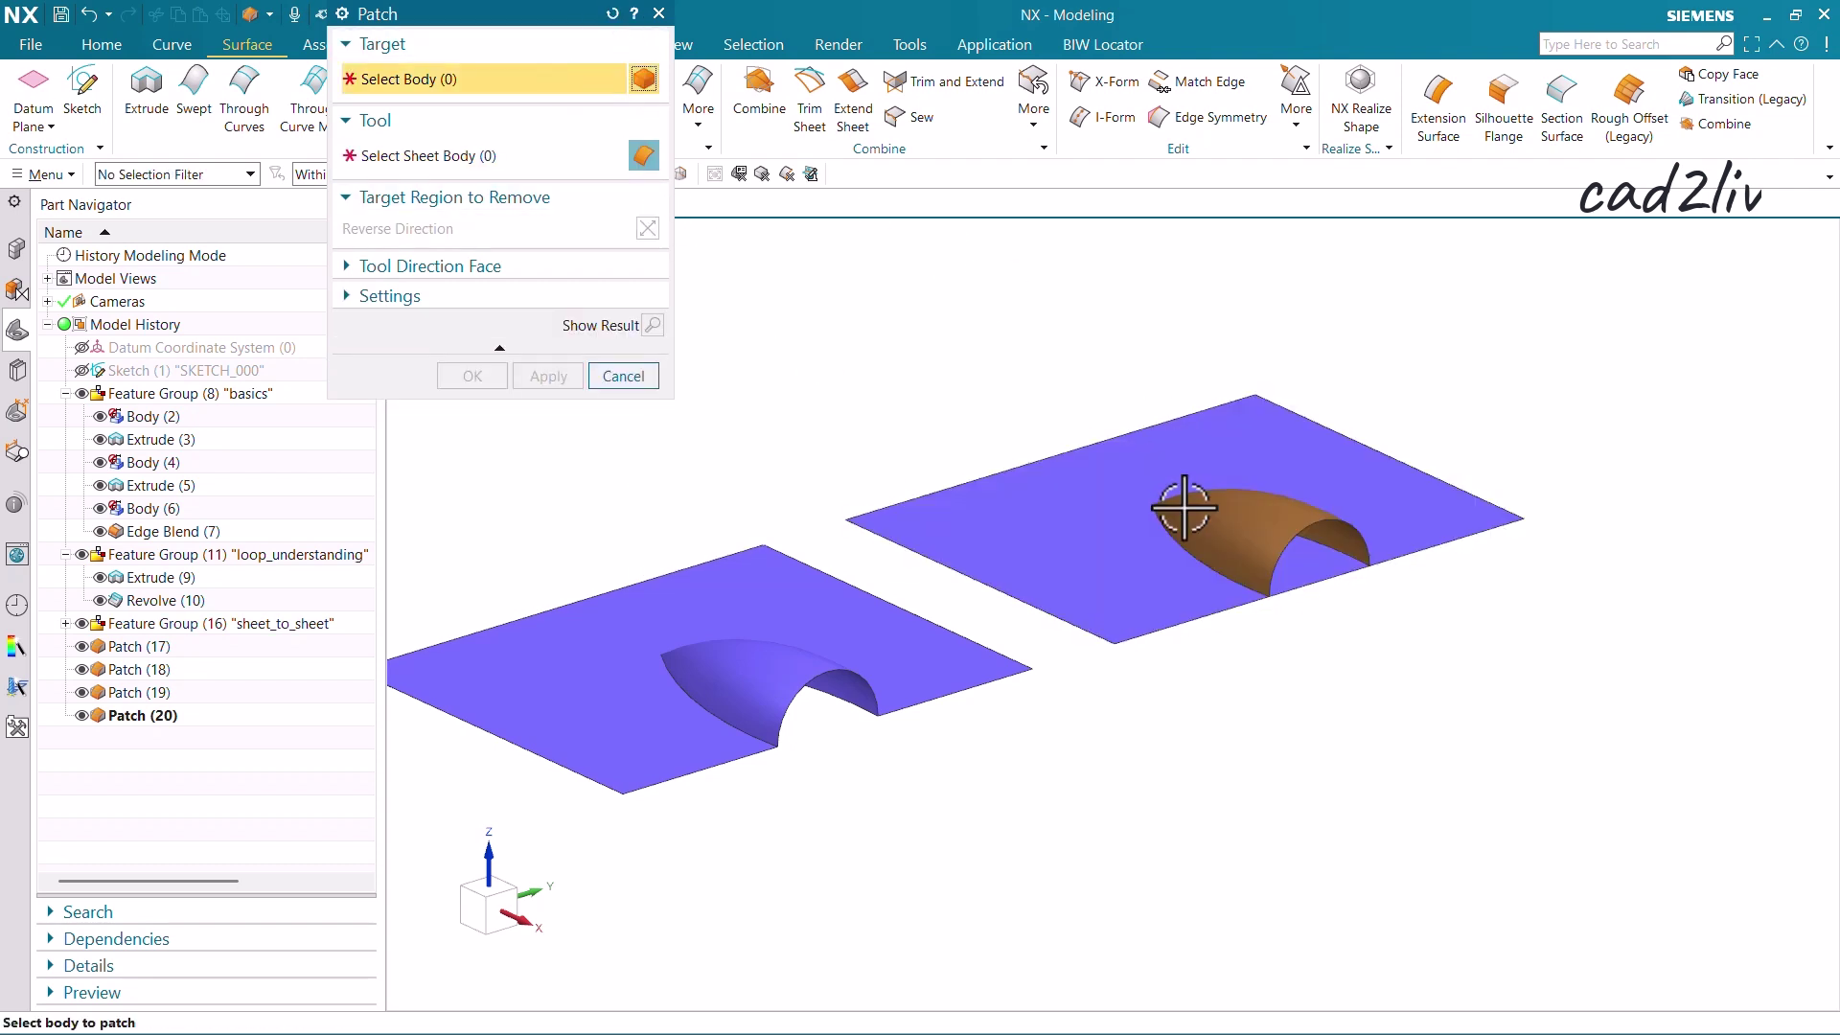
Step: Patch the farther flat sheet with its brown curved sheet as tool, previewing the result and reversing the direction of the region to remove
left_click(1132, 476)
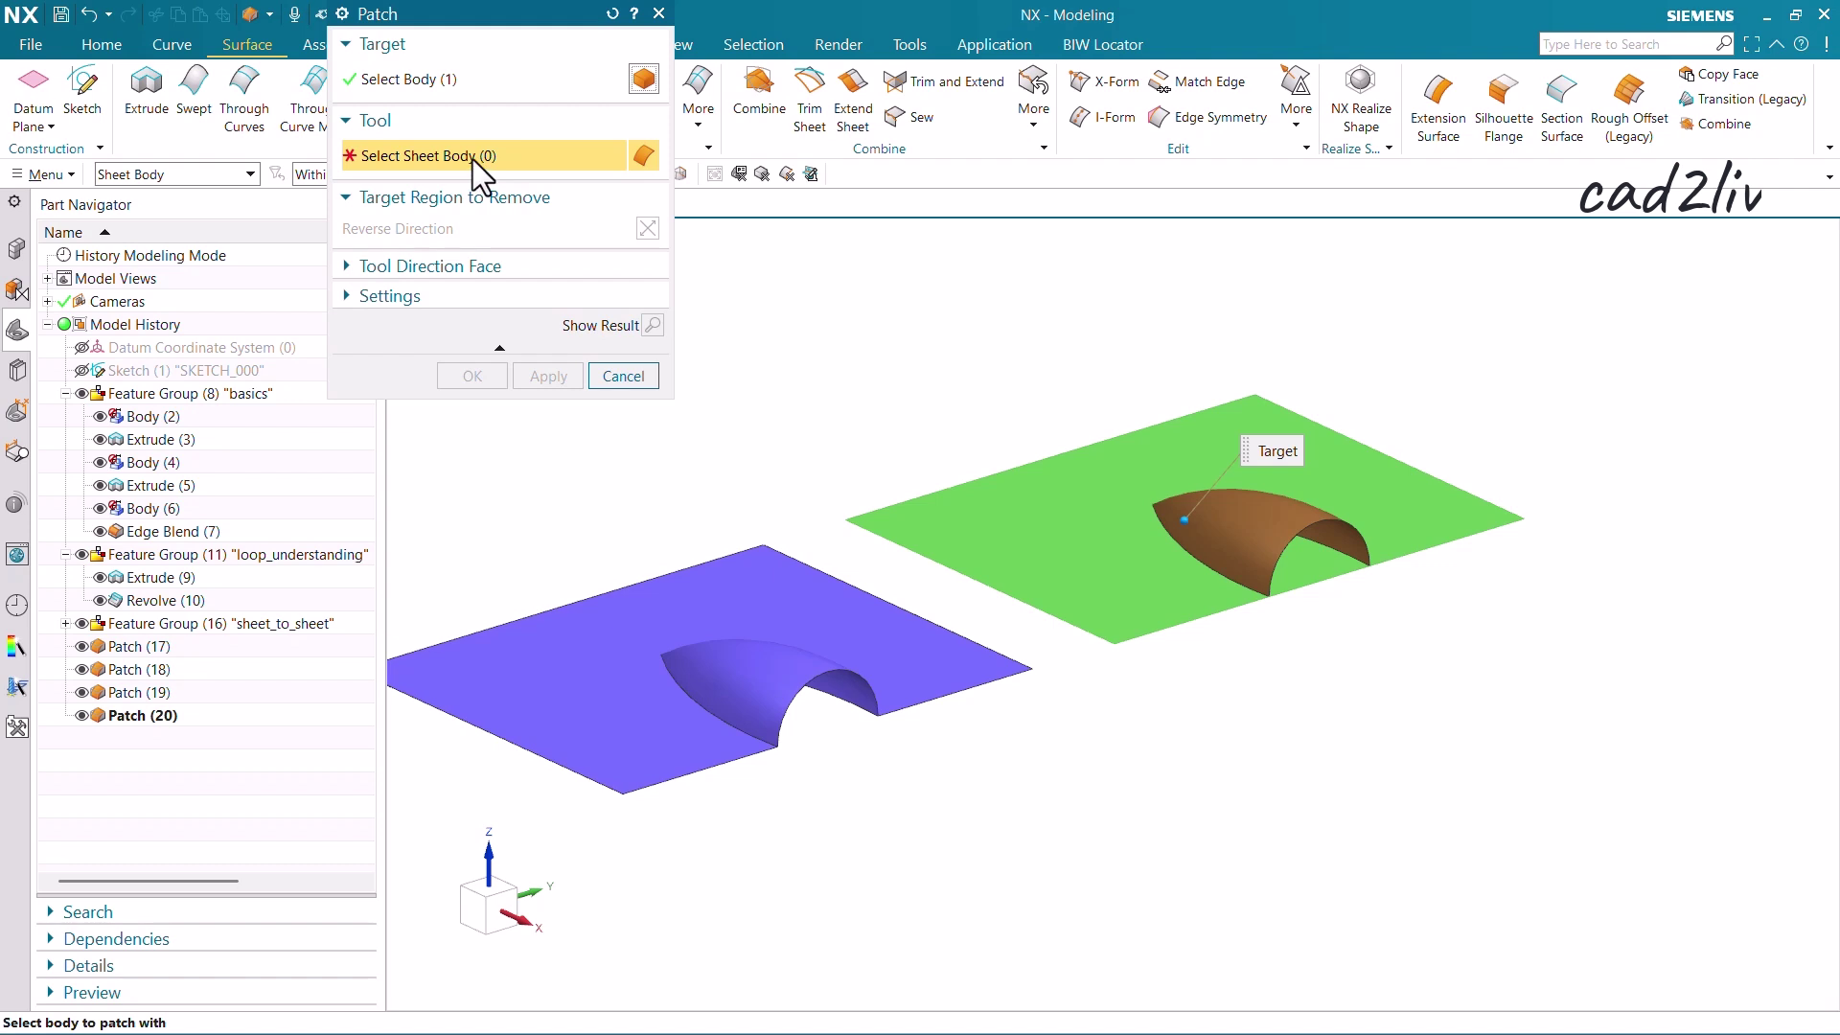
left_click(1217, 529)
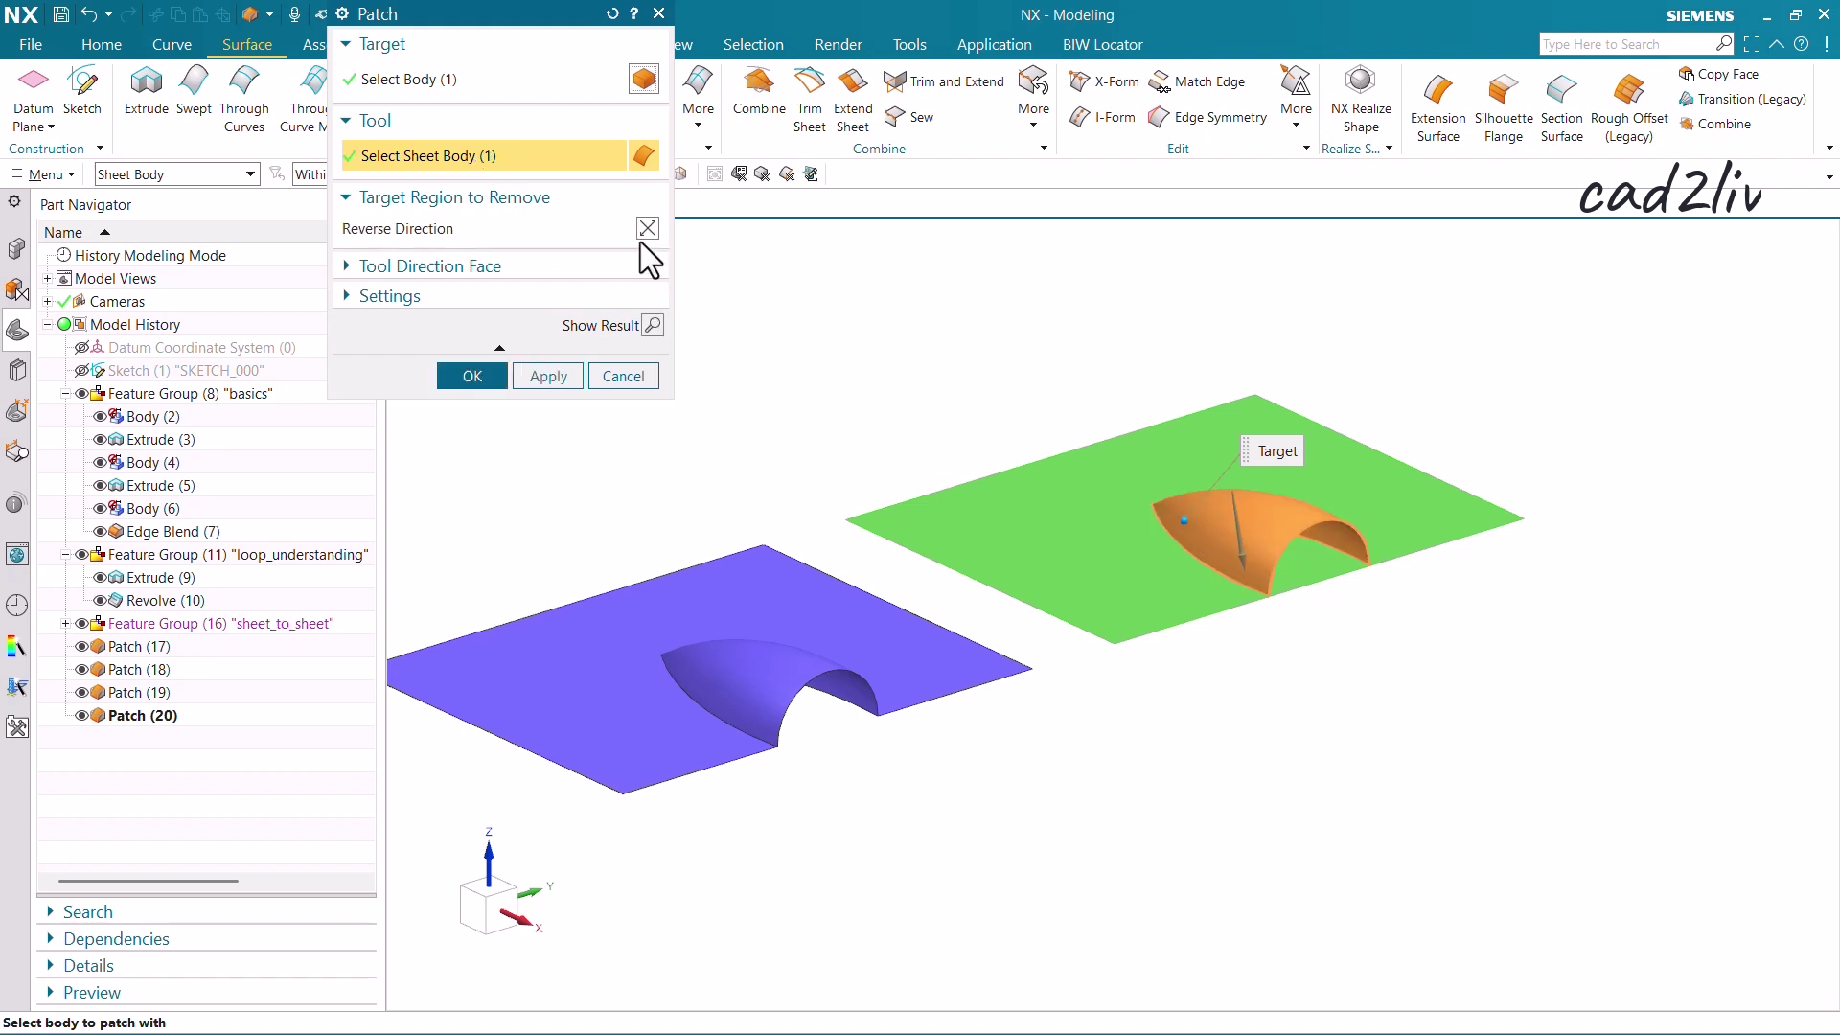
left_click(651, 325)
left_click(651, 325)
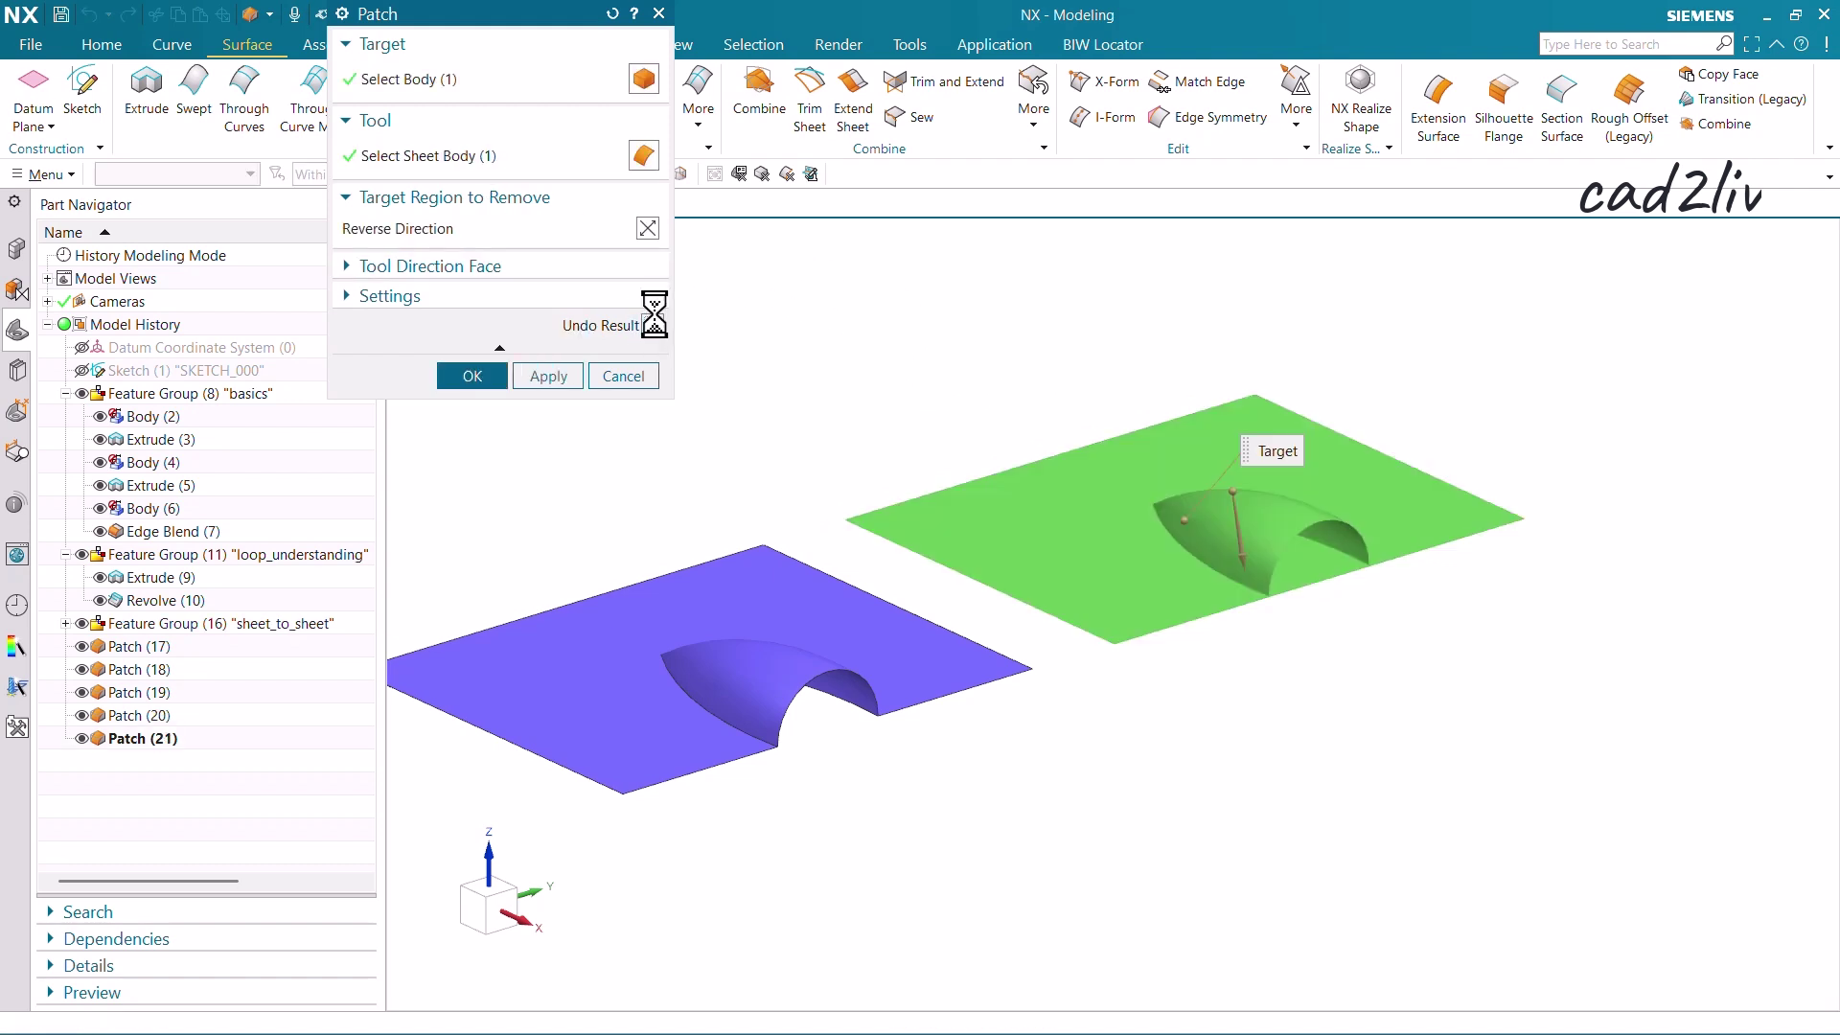
left_click(500, 374)
key("ctrl+f")
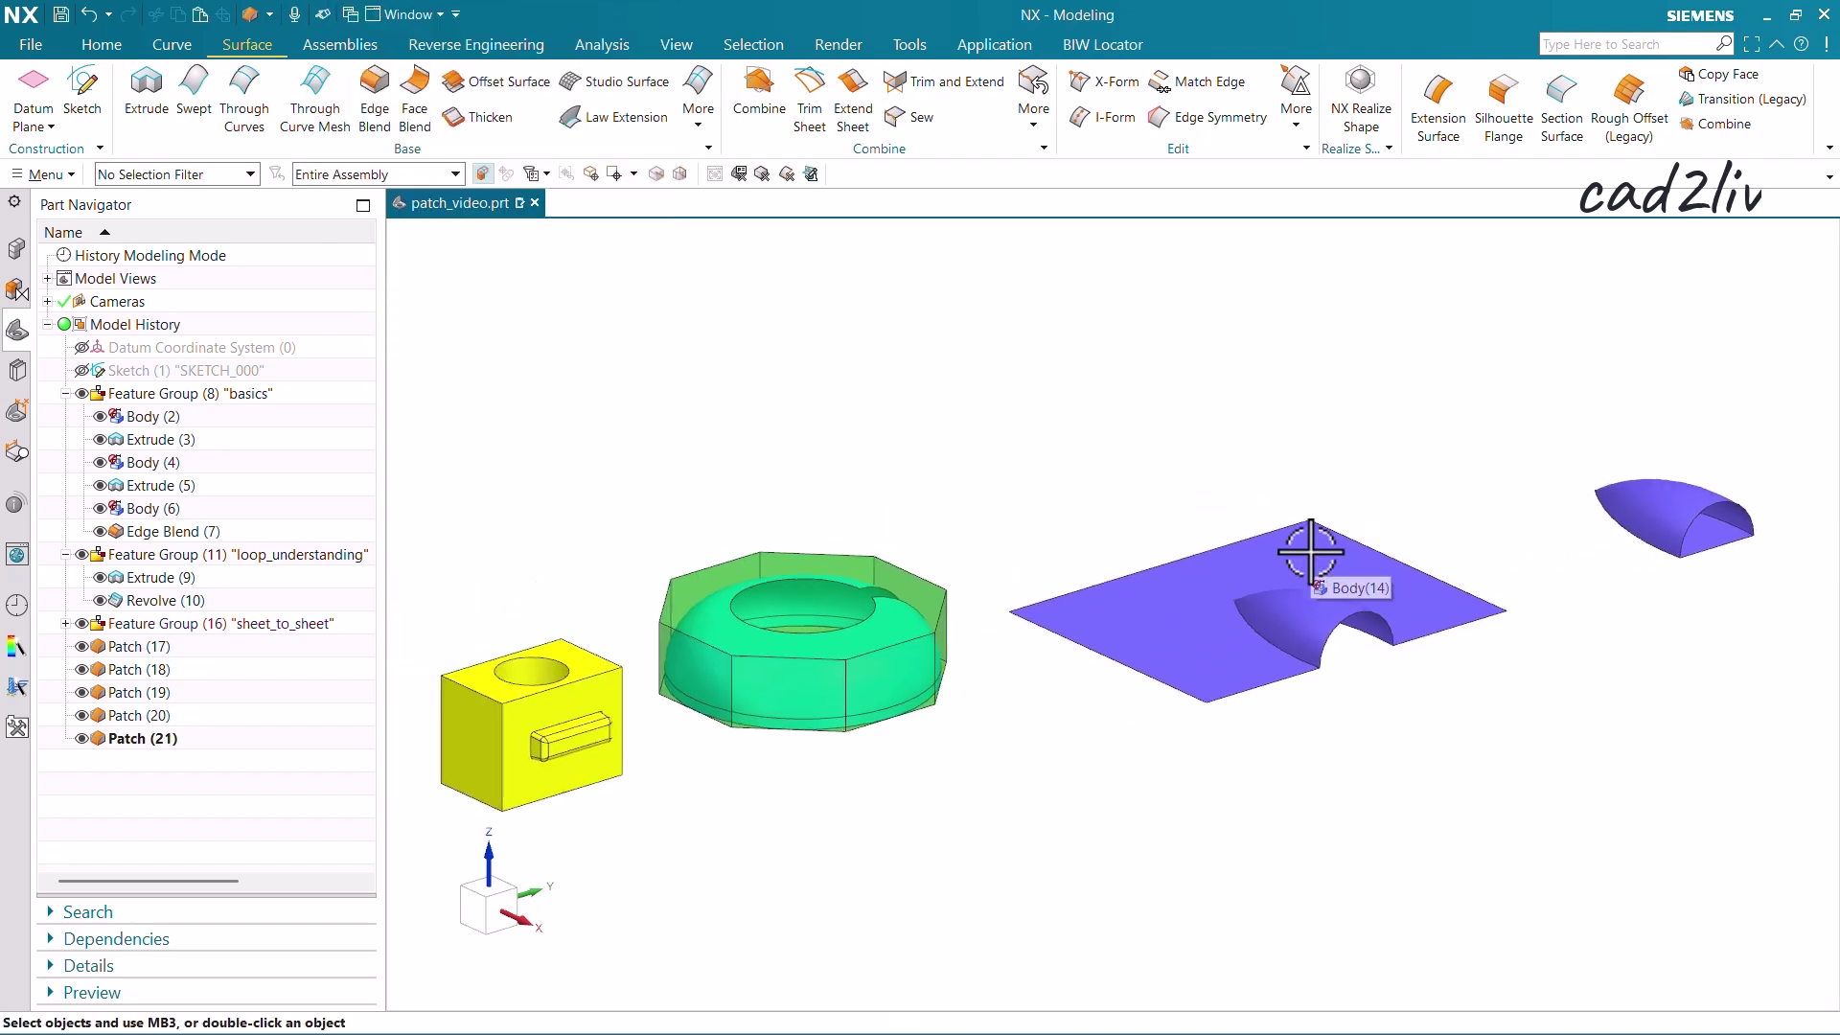